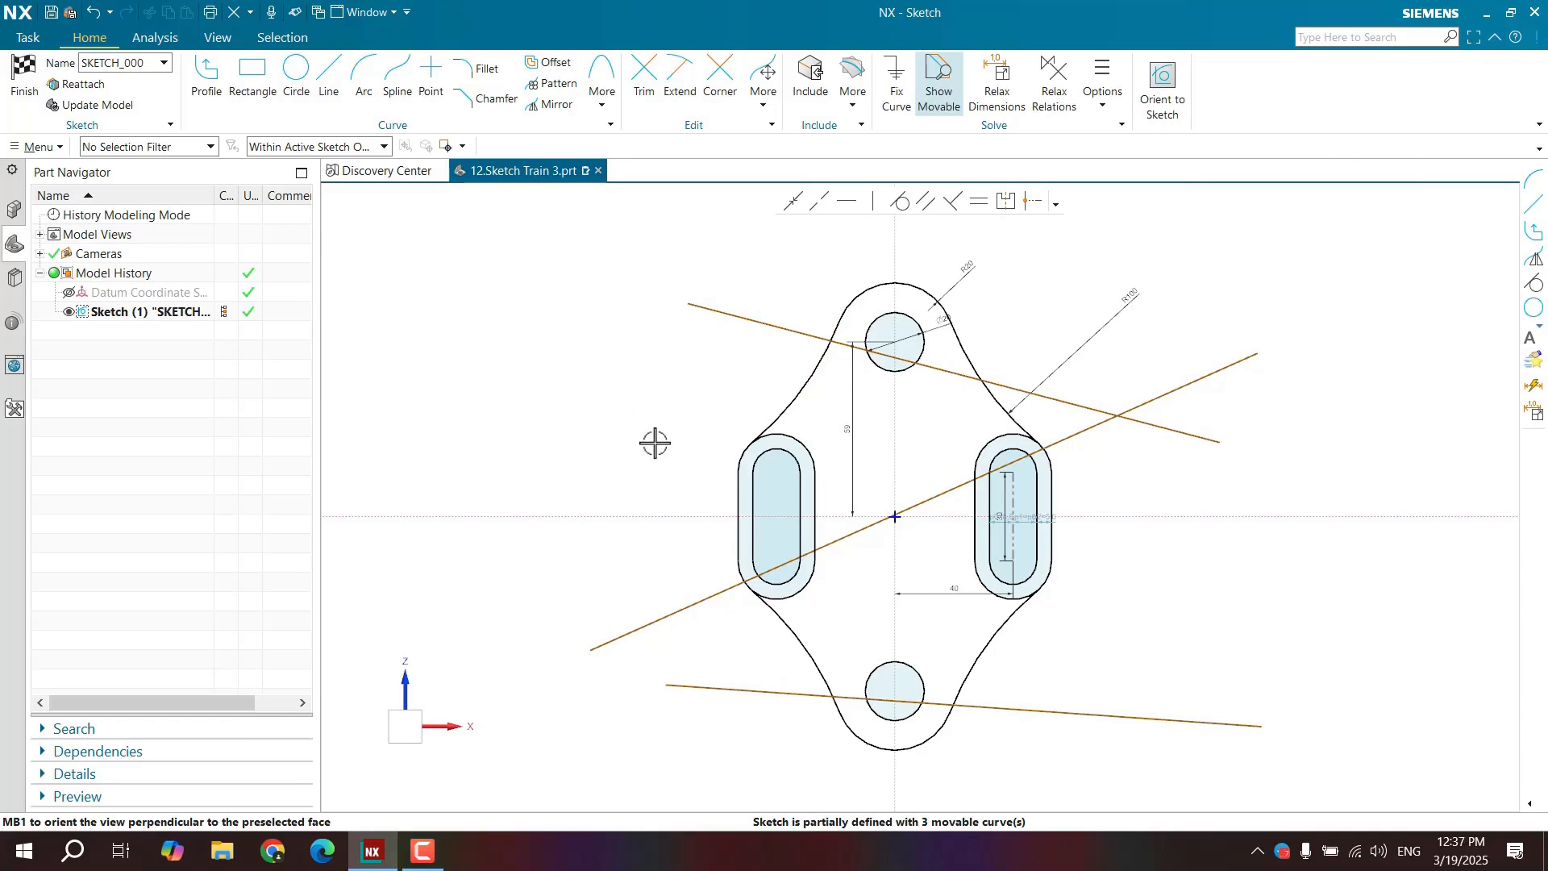
{"action": "scroll", "coordinate": [621, 432], "scroll_direction": "down", "scroll_amount": 3}
{"action": "scroll", "coordinate": [599, 411], "scroll_direction": "up", "scroll_amount": 3}
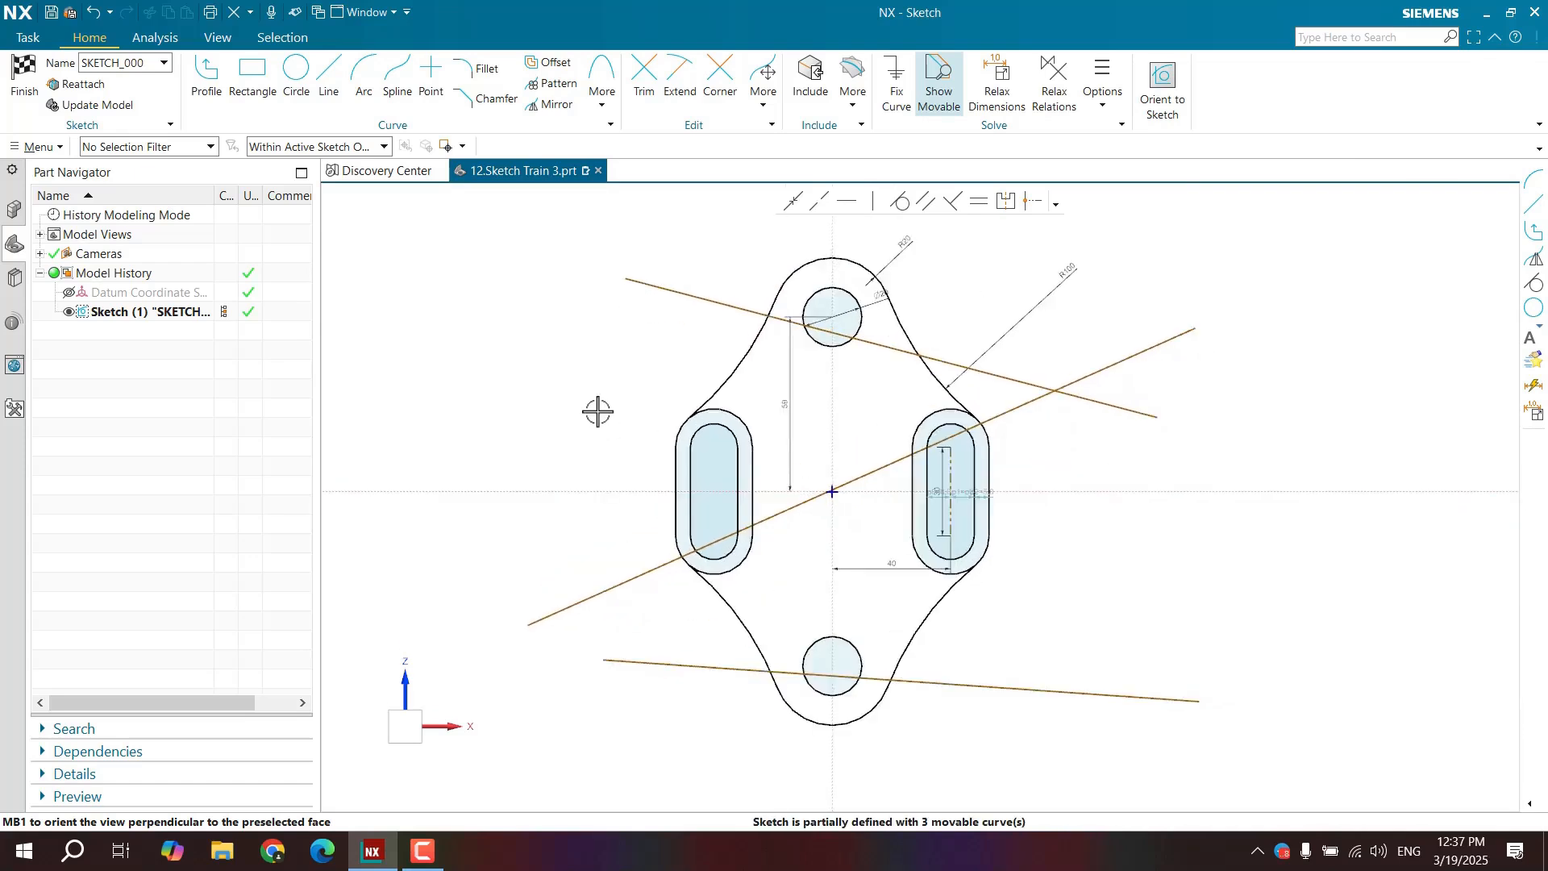
{"action": "middle_click_drag", "start_coordinate": [597, 420], "coordinate": [627, 438], "text": "shift"}
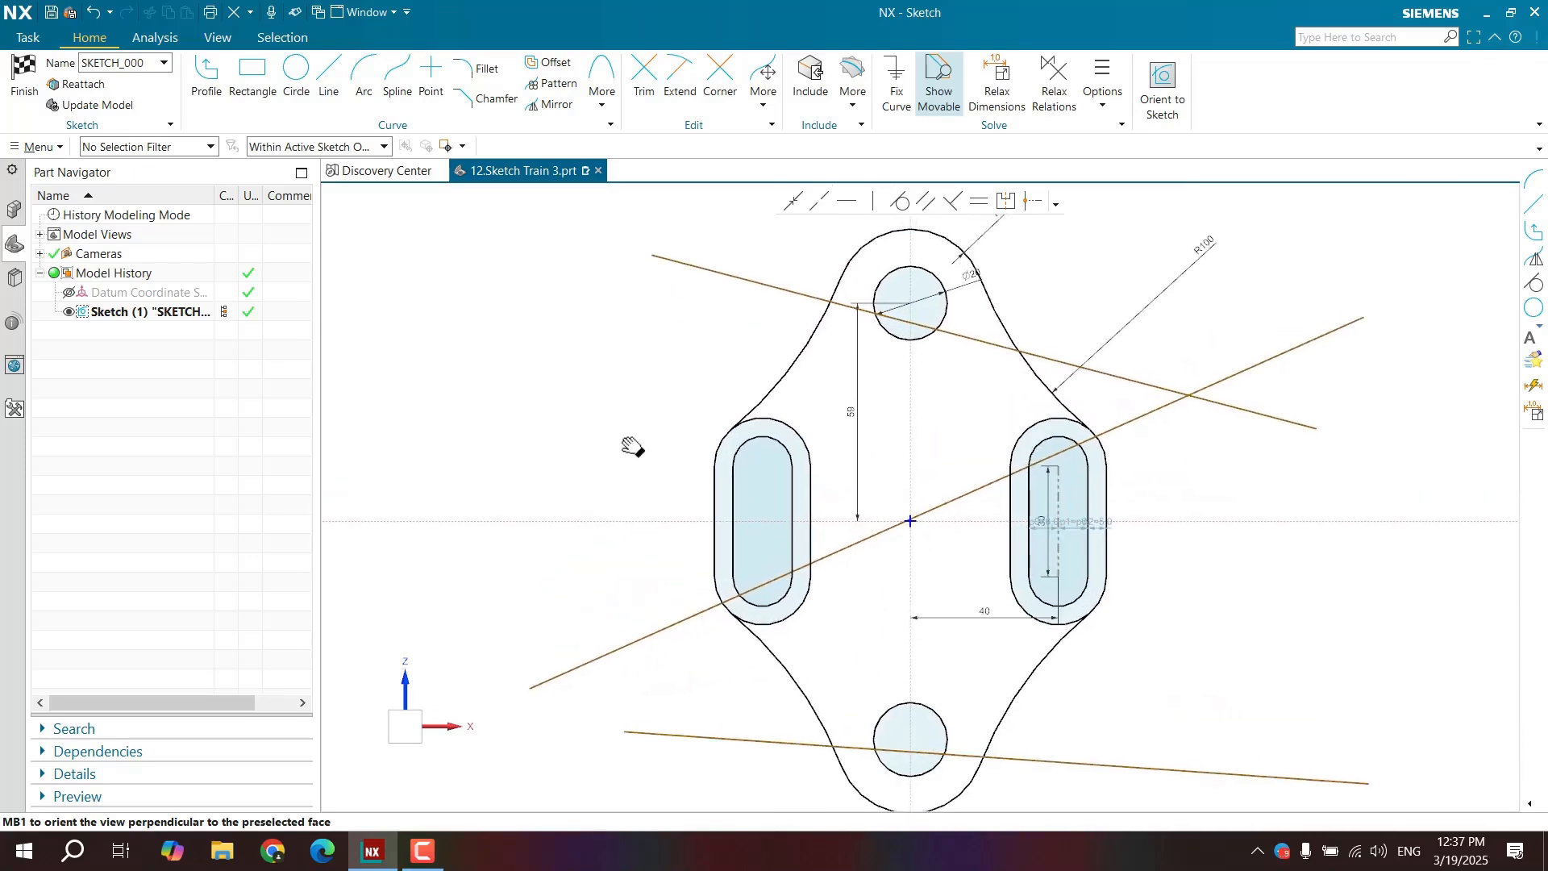
{"action": "scroll", "coordinate": [612, 421], "scroll_direction": "down", "scroll_amount": 3}
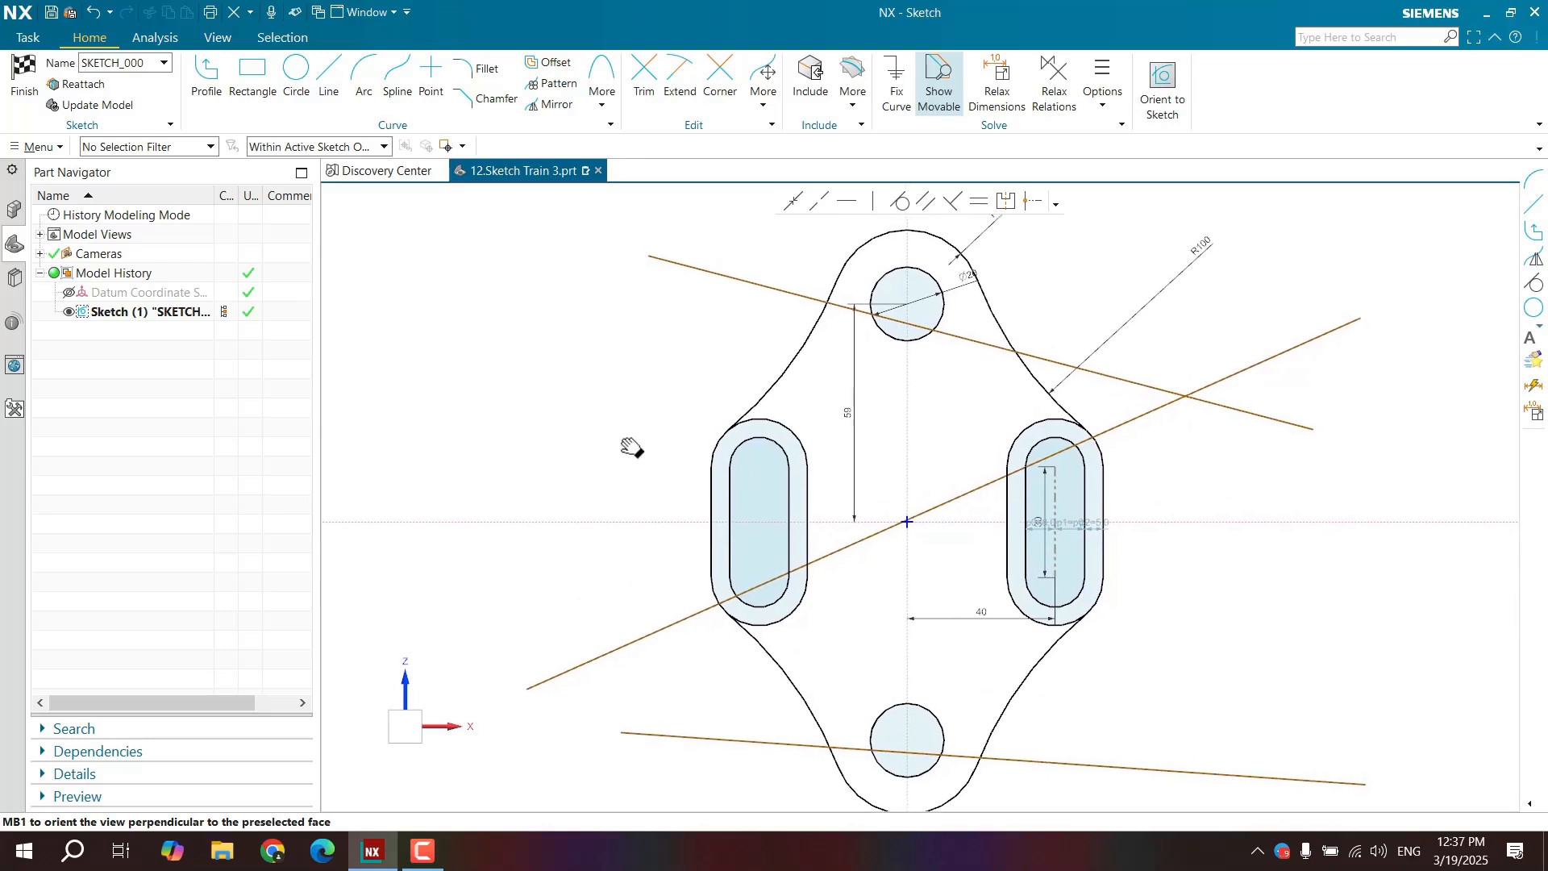
{"action": "middle_click_drag", "start_coordinate": [628, 435], "coordinate": [646, 443], "text": "shift"}
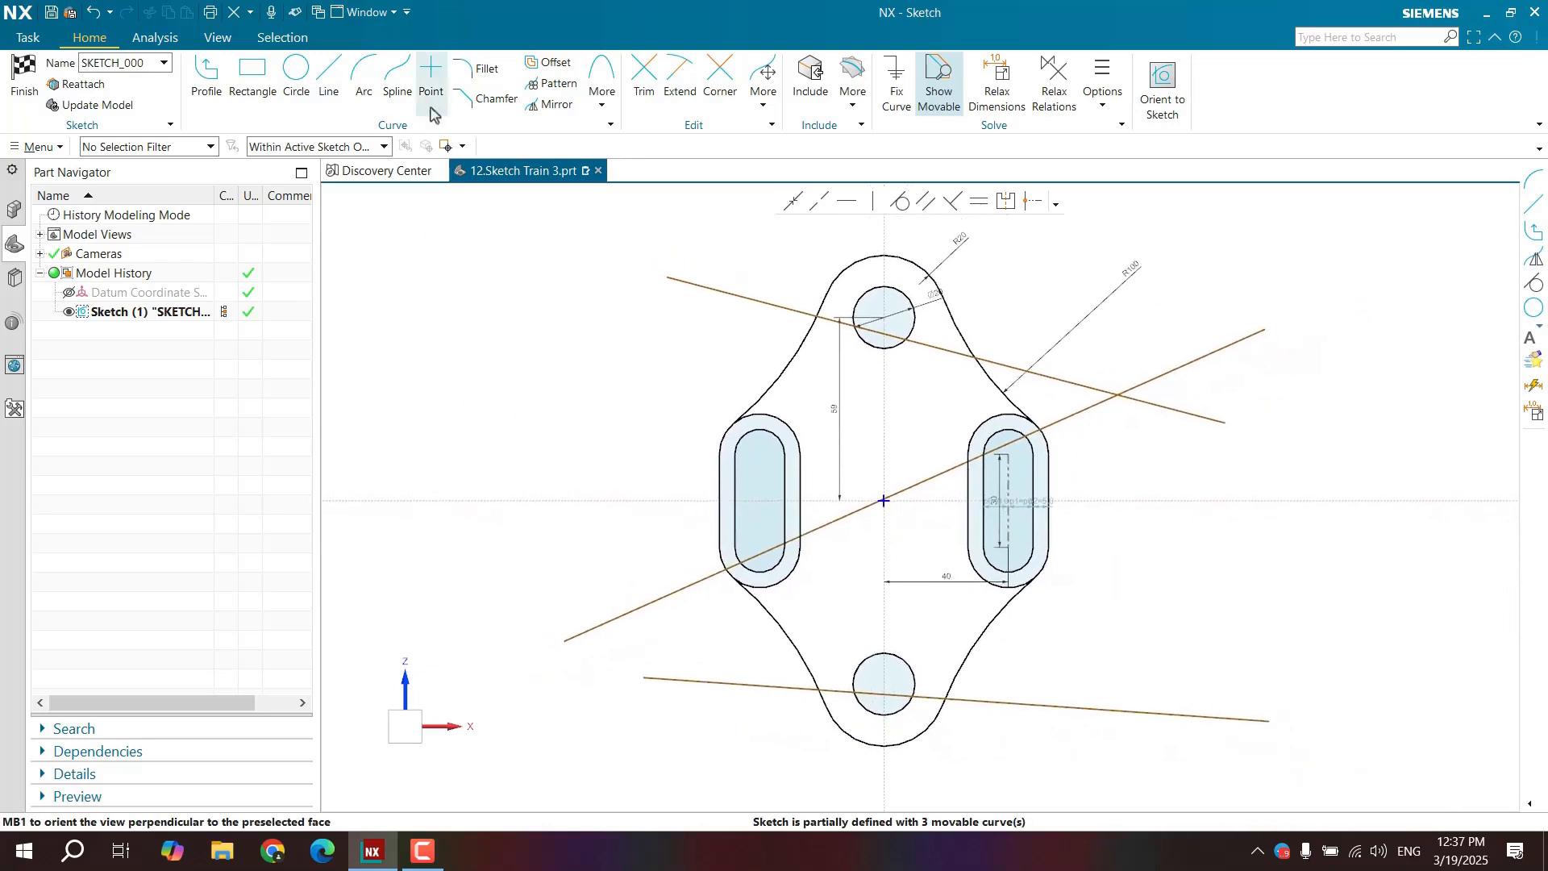
{"action": "left_click", "coordinate": [432, 80]}
{"action": "left_click_drag", "start_coordinate": [217, 203], "coordinate": [462, 213]}
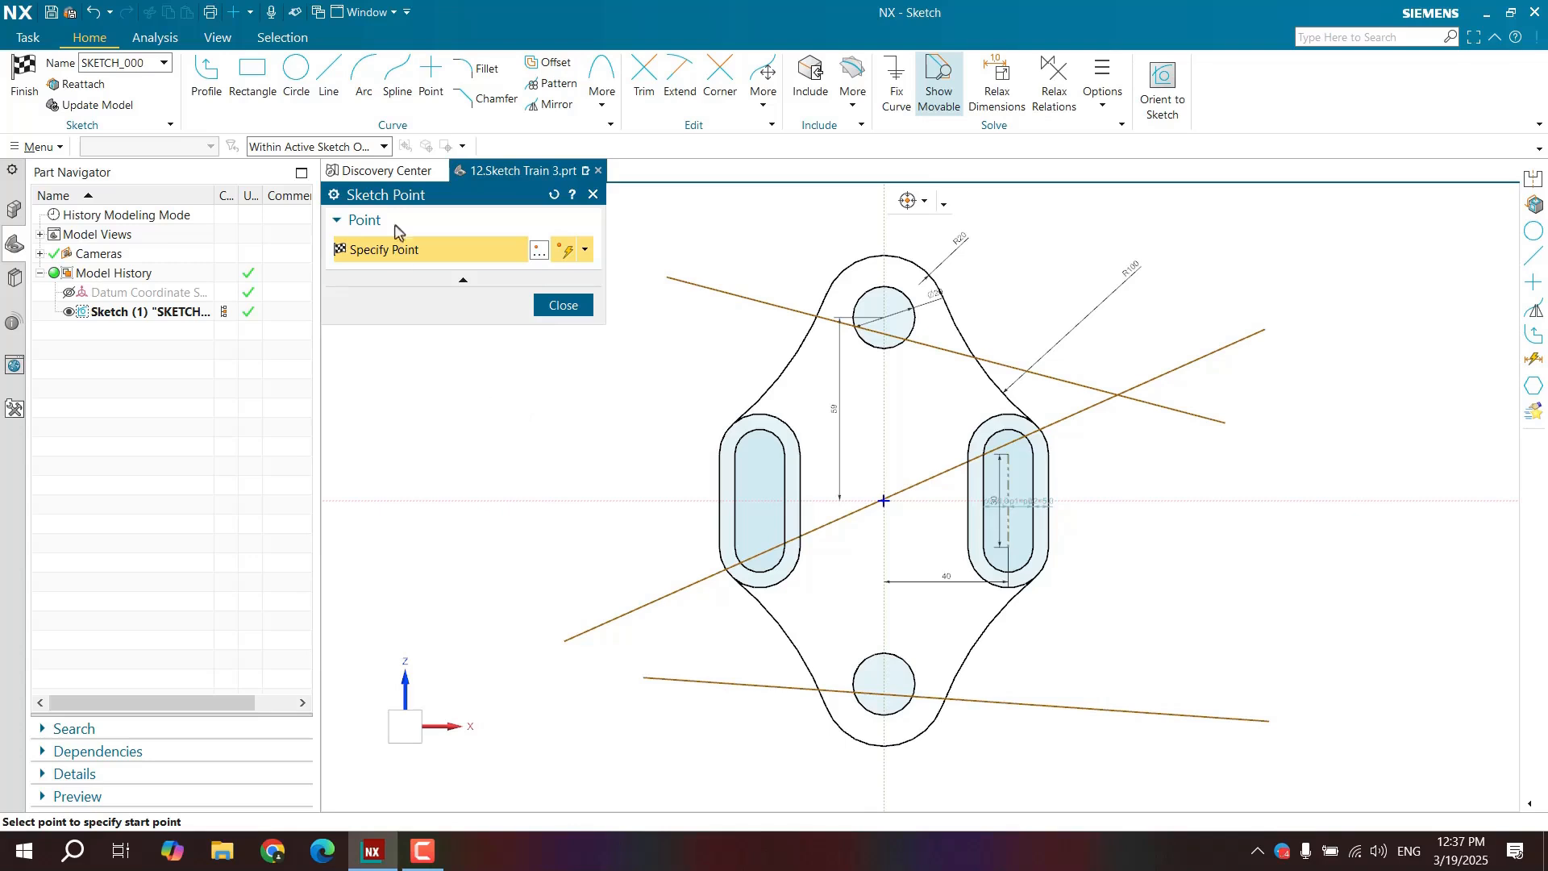
{"action": "left_click", "coordinate": [398, 95]}
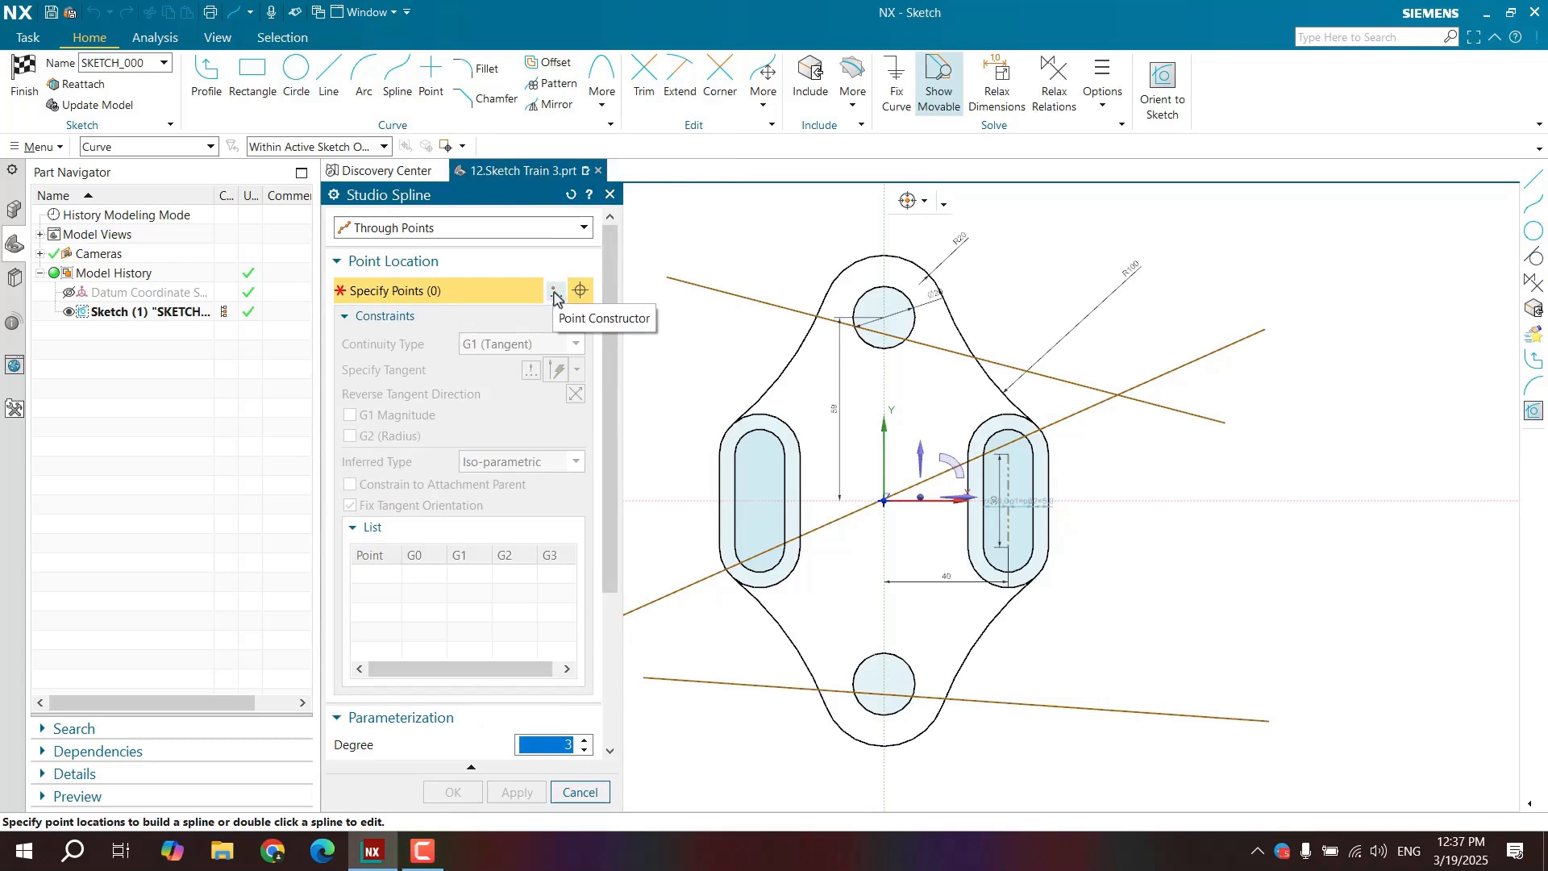
{"action": "left_click", "coordinate": [610, 194]}
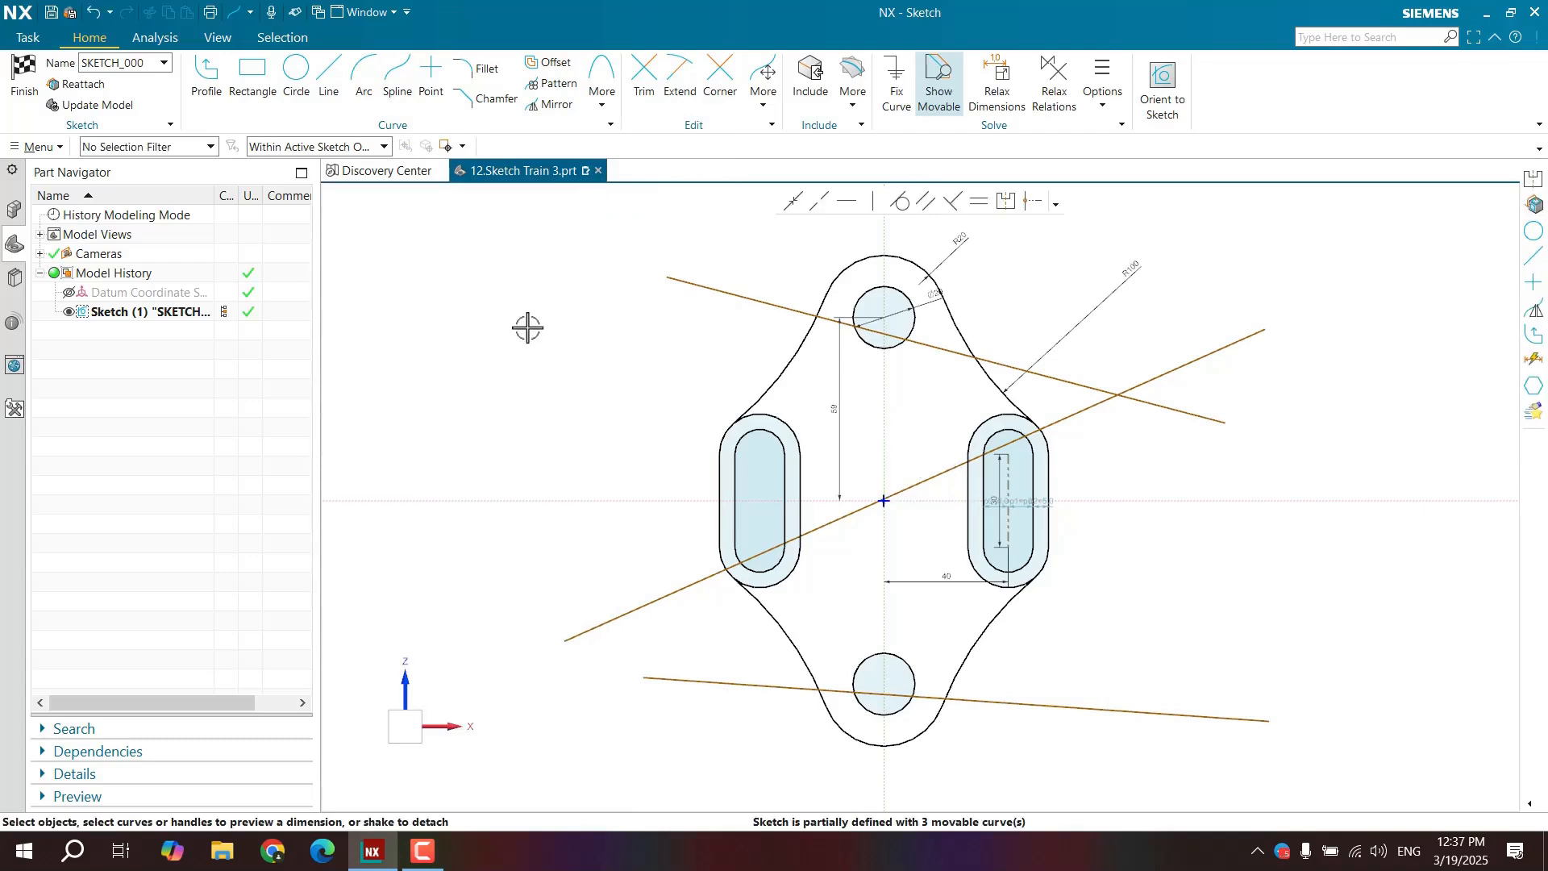
{"action": "left_click", "coordinate": [559, 84]}
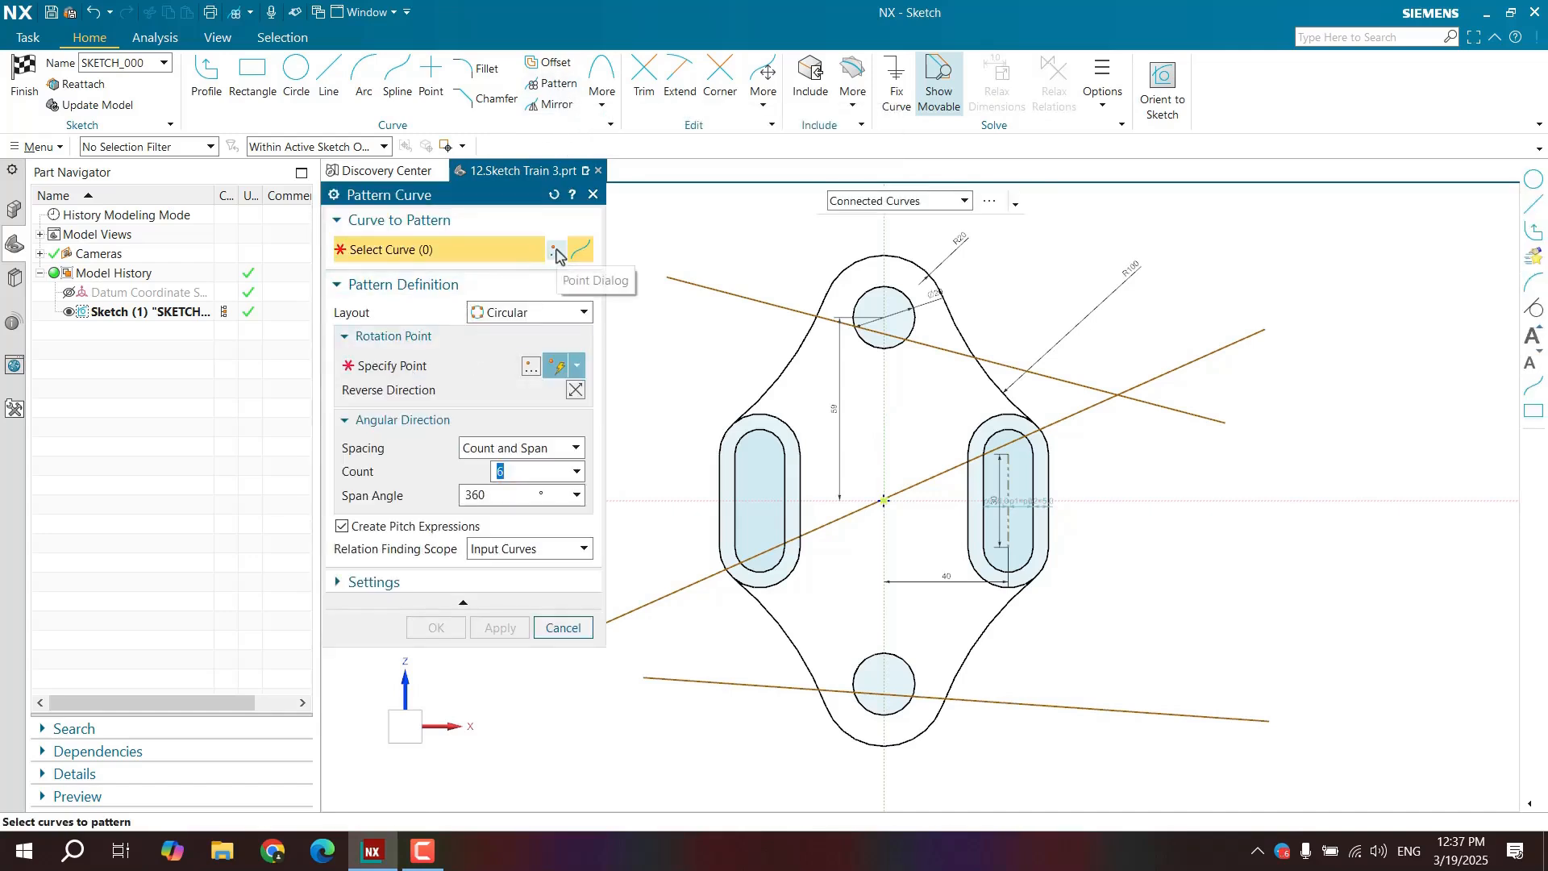
{"action": "left_click", "coordinate": [561, 628]}
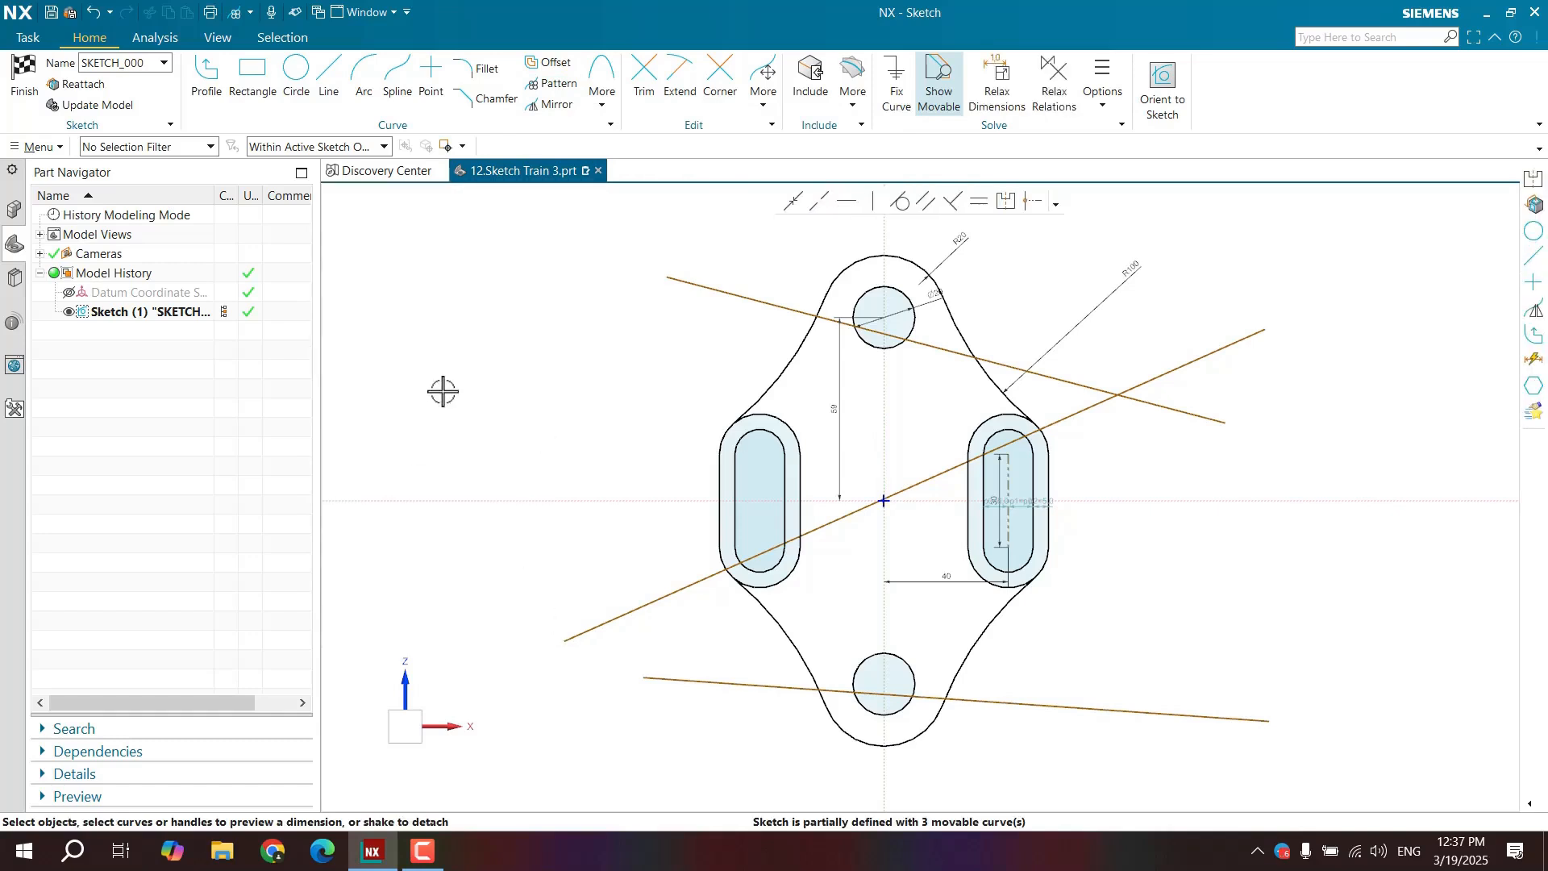
Start the sketch Point command and examine its available point types, including those in the point constructor.
{"action": "left_click", "coordinate": [432, 81]}
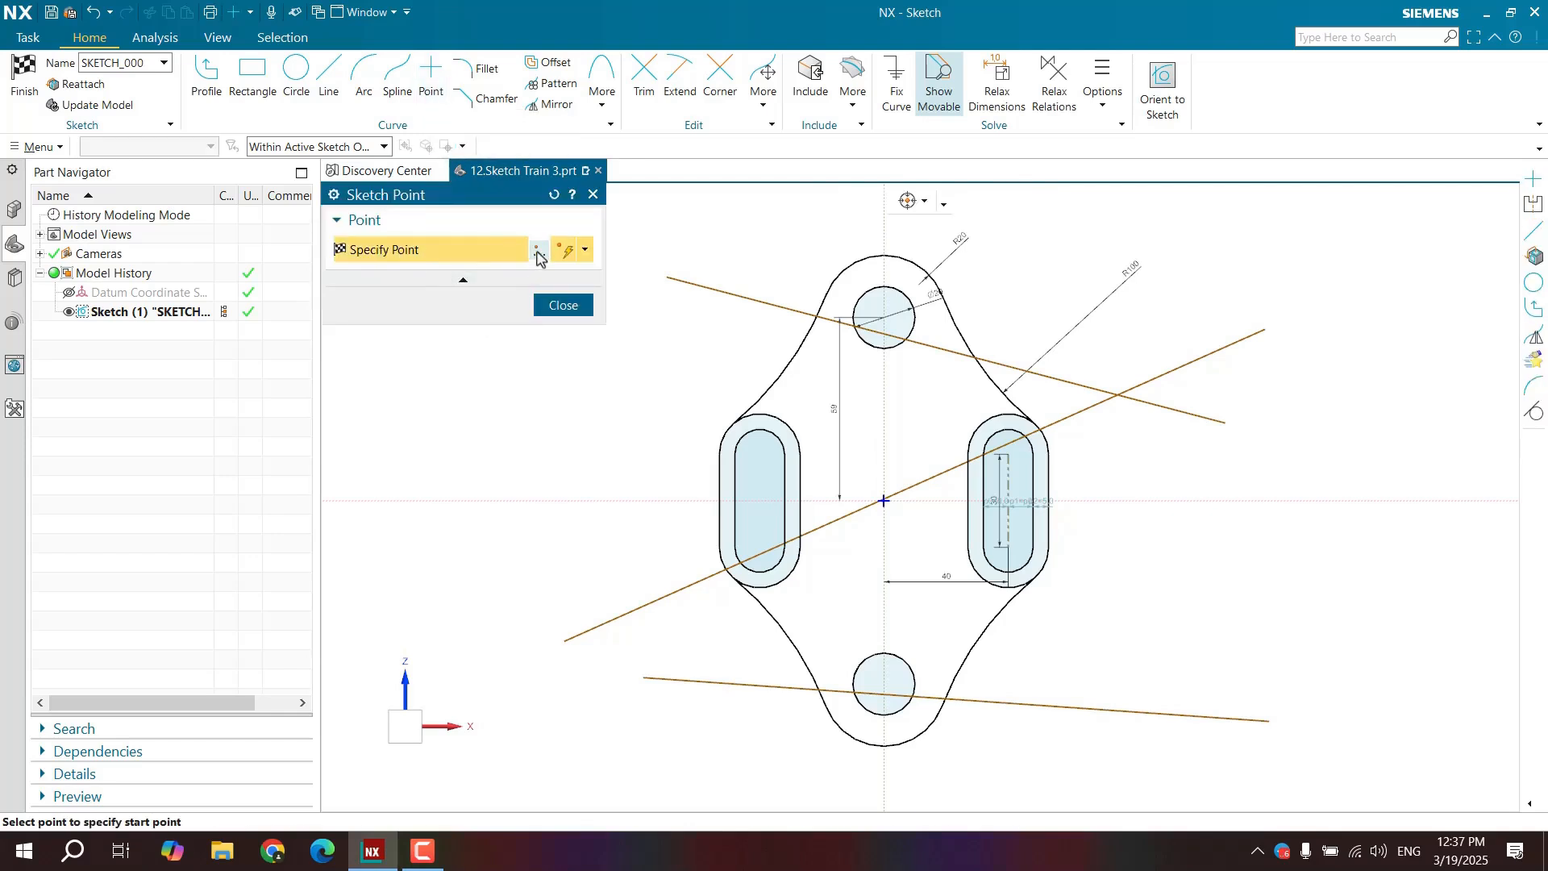
{"action": "left_click", "coordinate": [585, 250]}
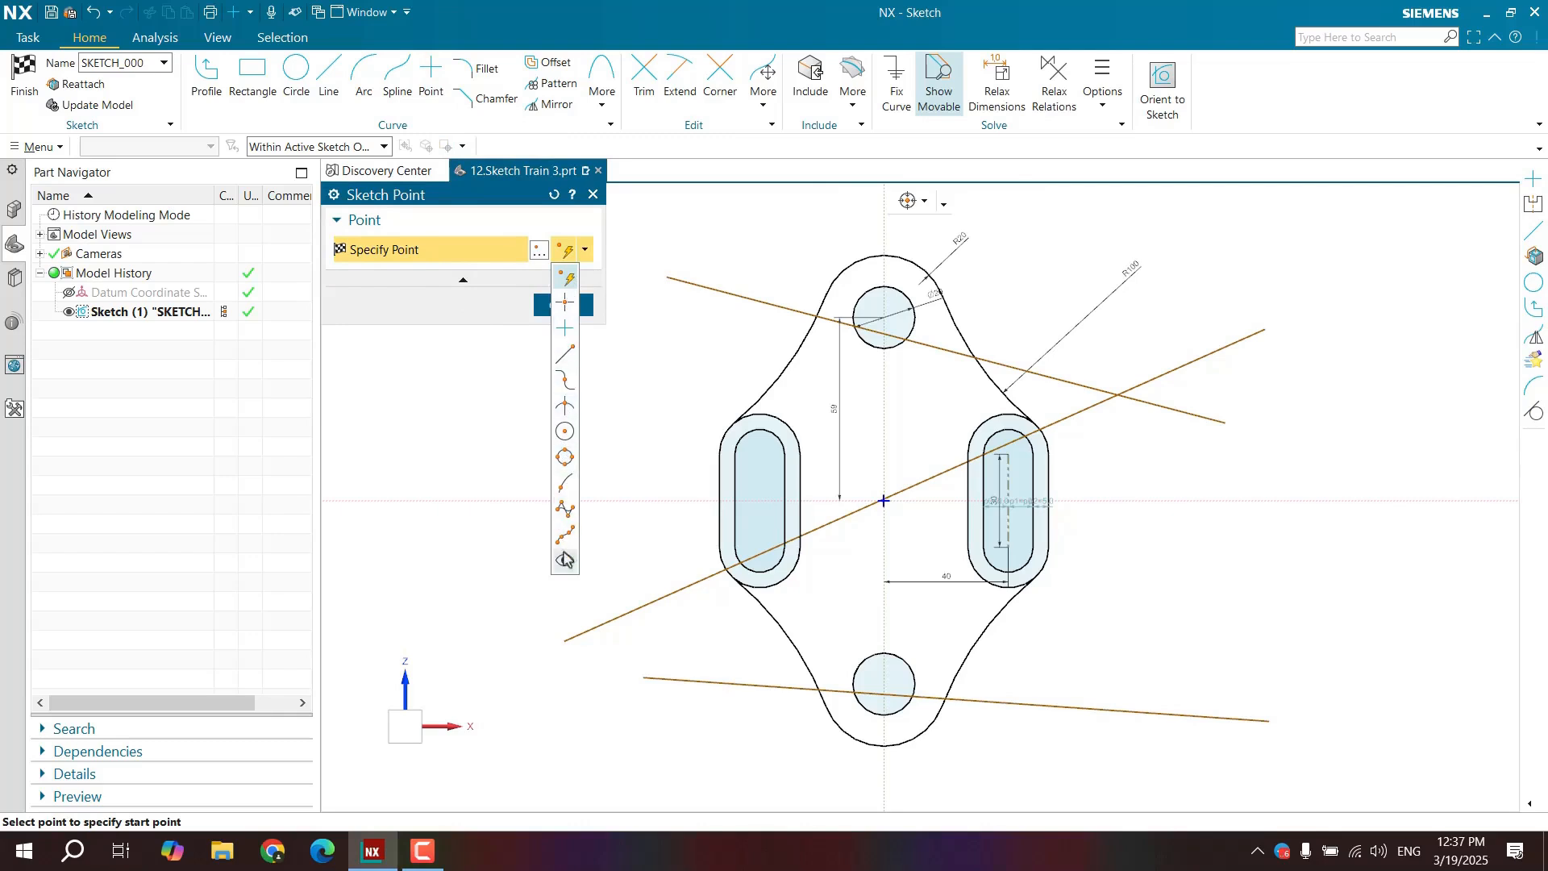
{"action": "left_click", "coordinate": [506, 245]}
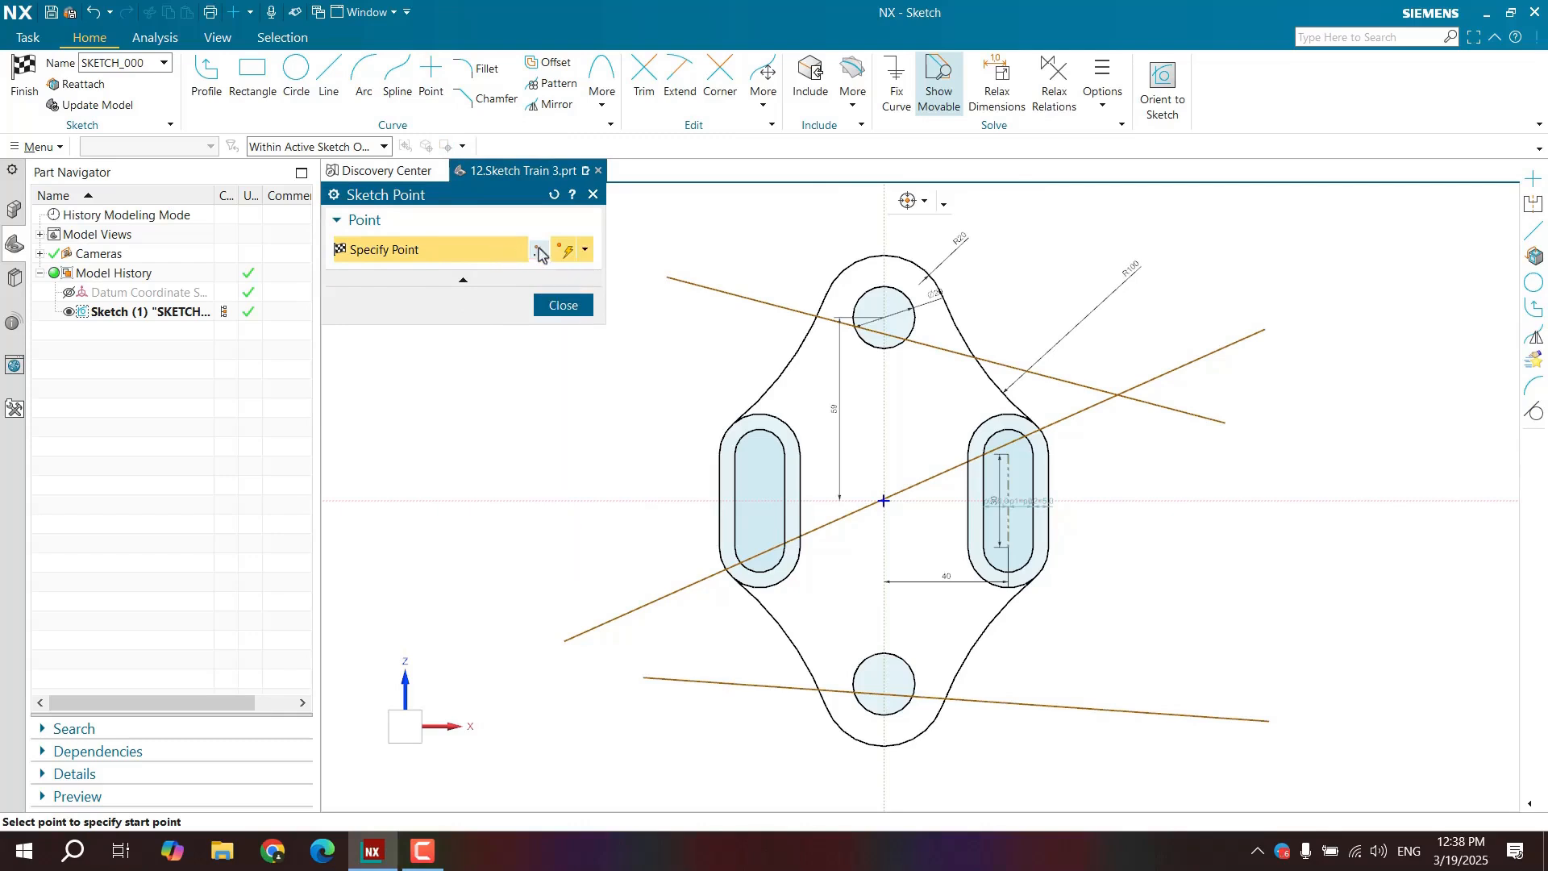
{"action": "left_click", "coordinate": [537, 256]}
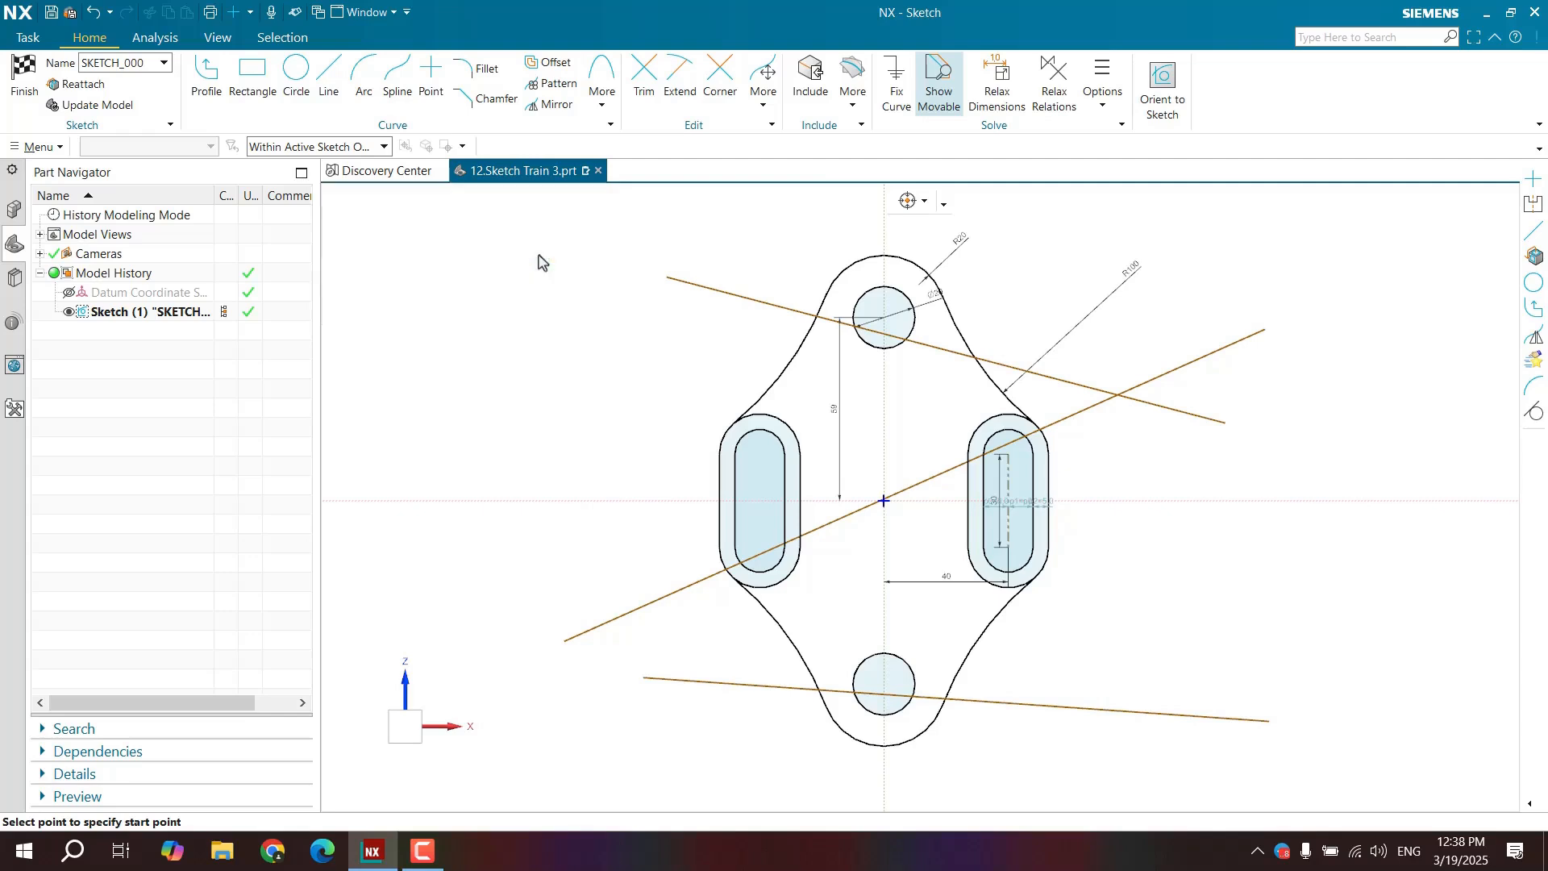
{"action": "left_click", "coordinate": [464, 229]}
{"action": "left_click", "coordinate": [465, 229]}
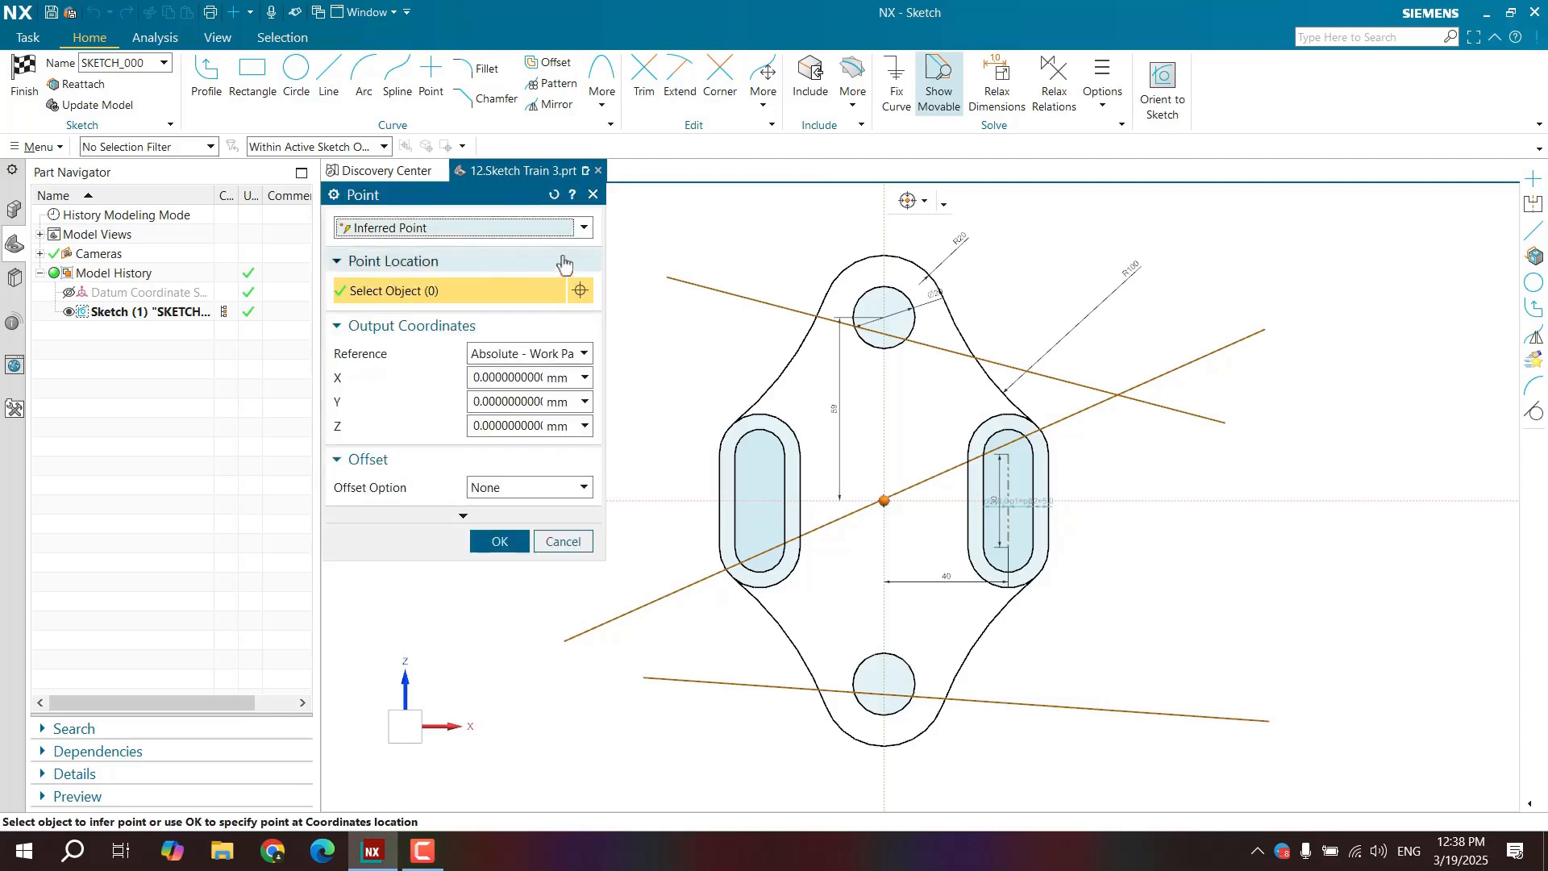
{"action": "left_click", "coordinate": [493, 228]}
{"action": "left_click", "coordinate": [500, 242]}
{"action": "left_click", "coordinate": [567, 542]}
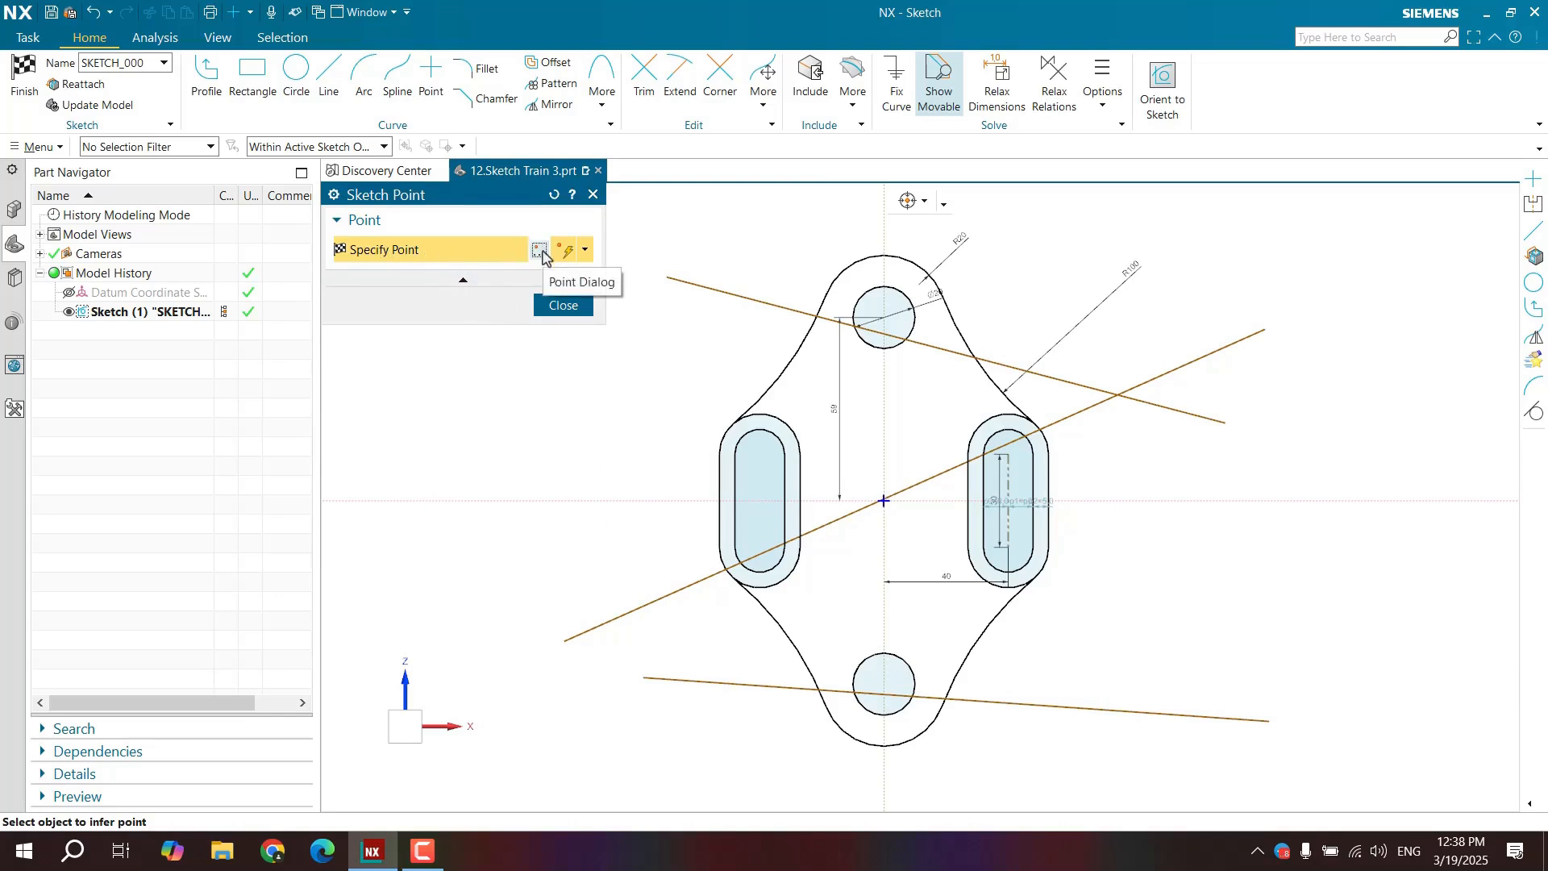
{"action": "left_click", "coordinate": [586, 255]}
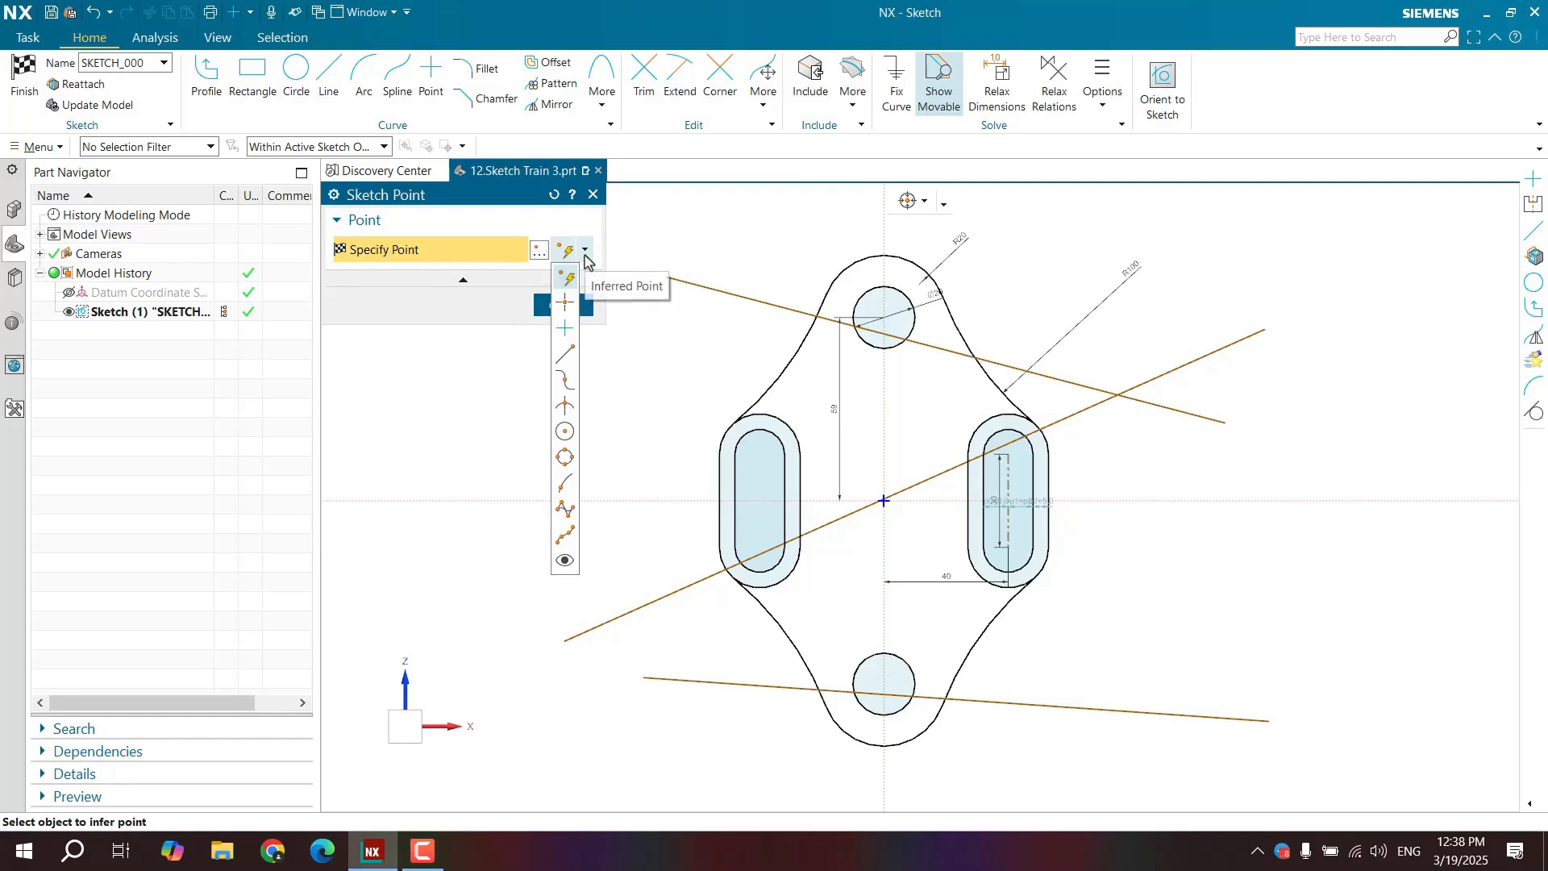
{"action": "left_click", "coordinate": [585, 251]}
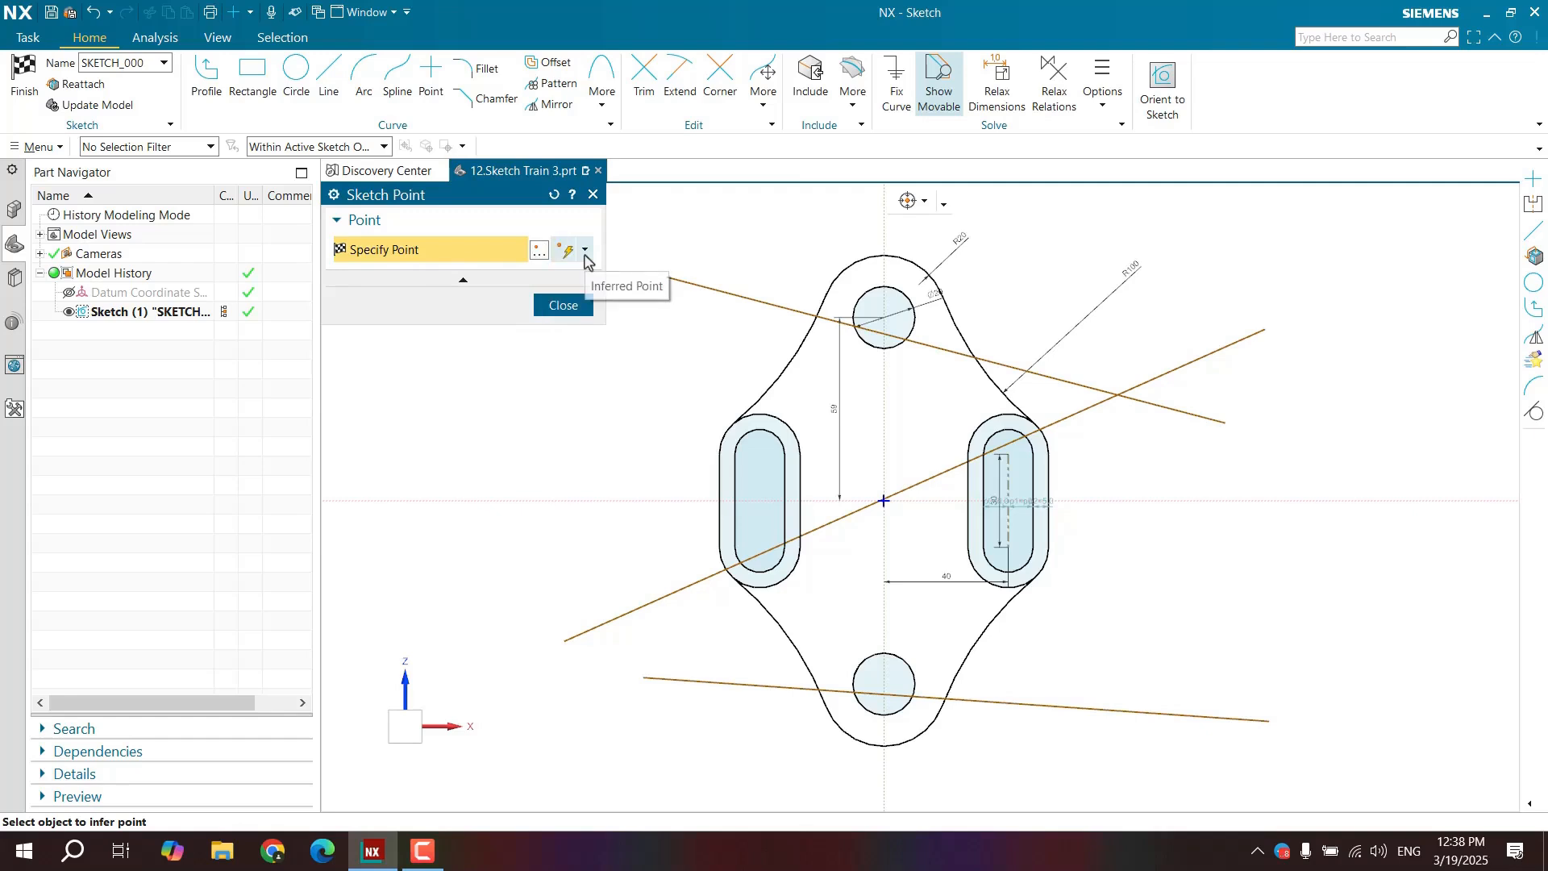
Place a curved row of nine inferred sketch points in the empty area beside the part outline.
{"action": "mouse_move", "coordinate": [931, 397]}
{"action": "middle_mouse_down", "text": "shift"}
{"action": "mouse_move", "coordinate": [898, 424]}
{"action": "mouse_move", "coordinate": [839, 335]}
{"action": "middle_mouse_up", "text": "shift"}
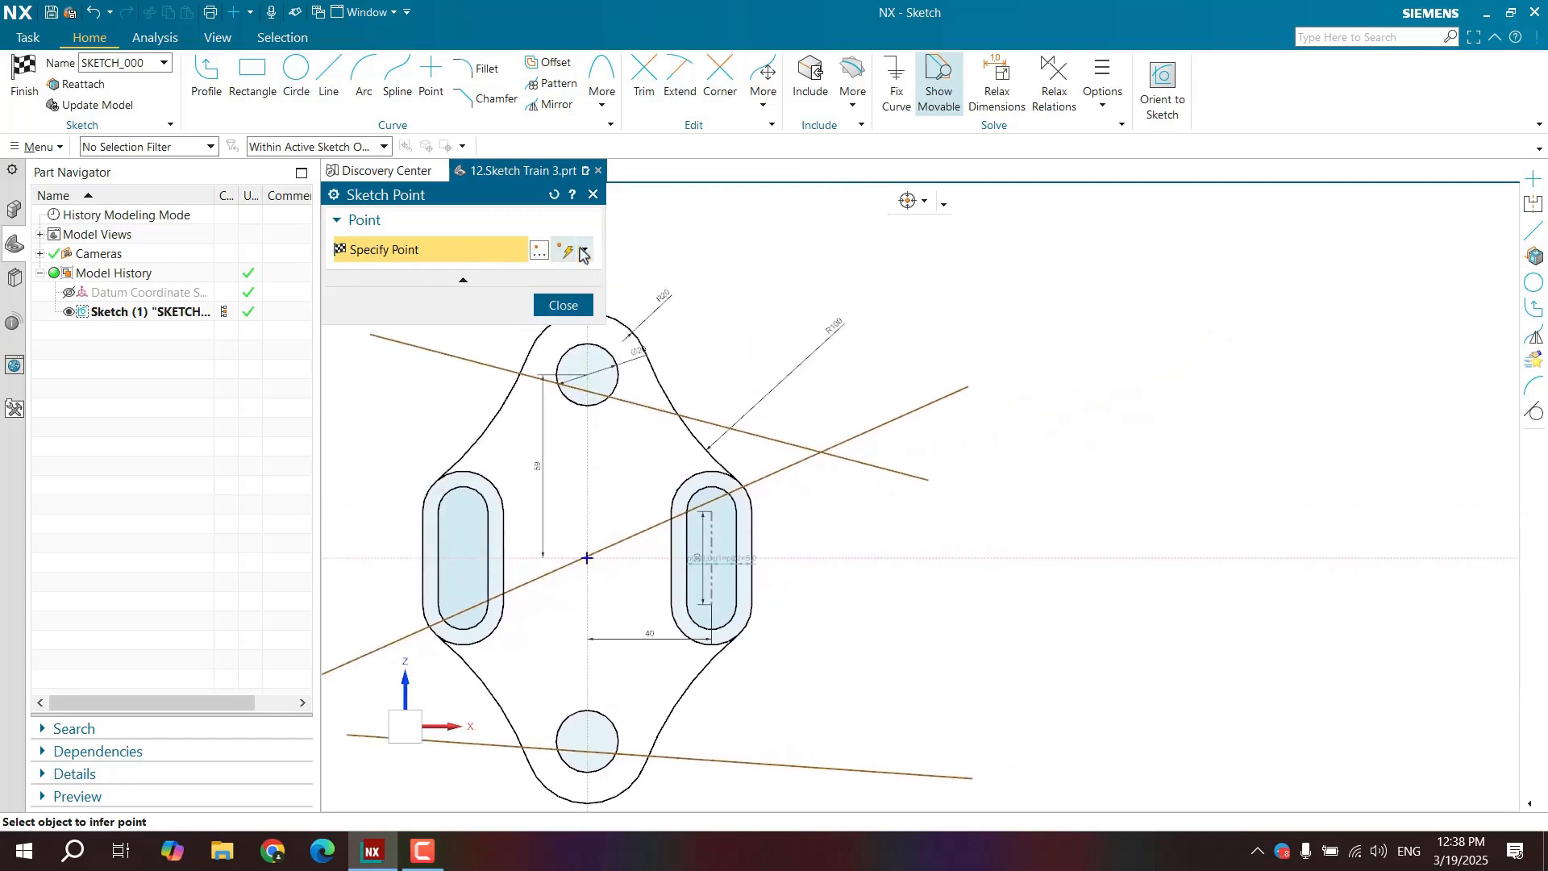
{"action": "left_click", "coordinate": [870, 265]}
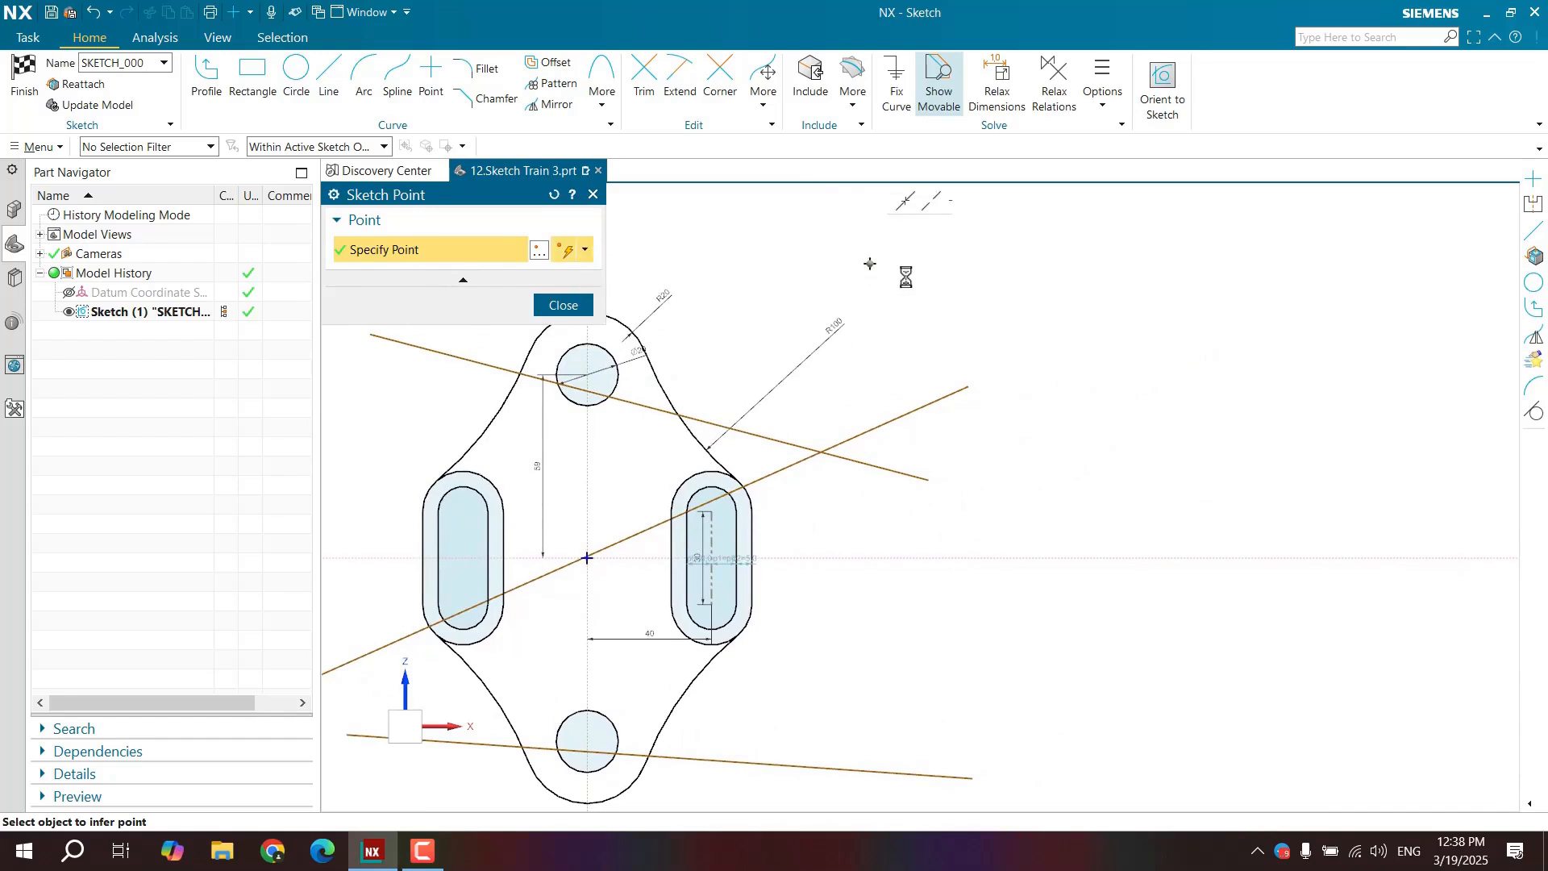
{"action": "left_click", "coordinate": [944, 302]}
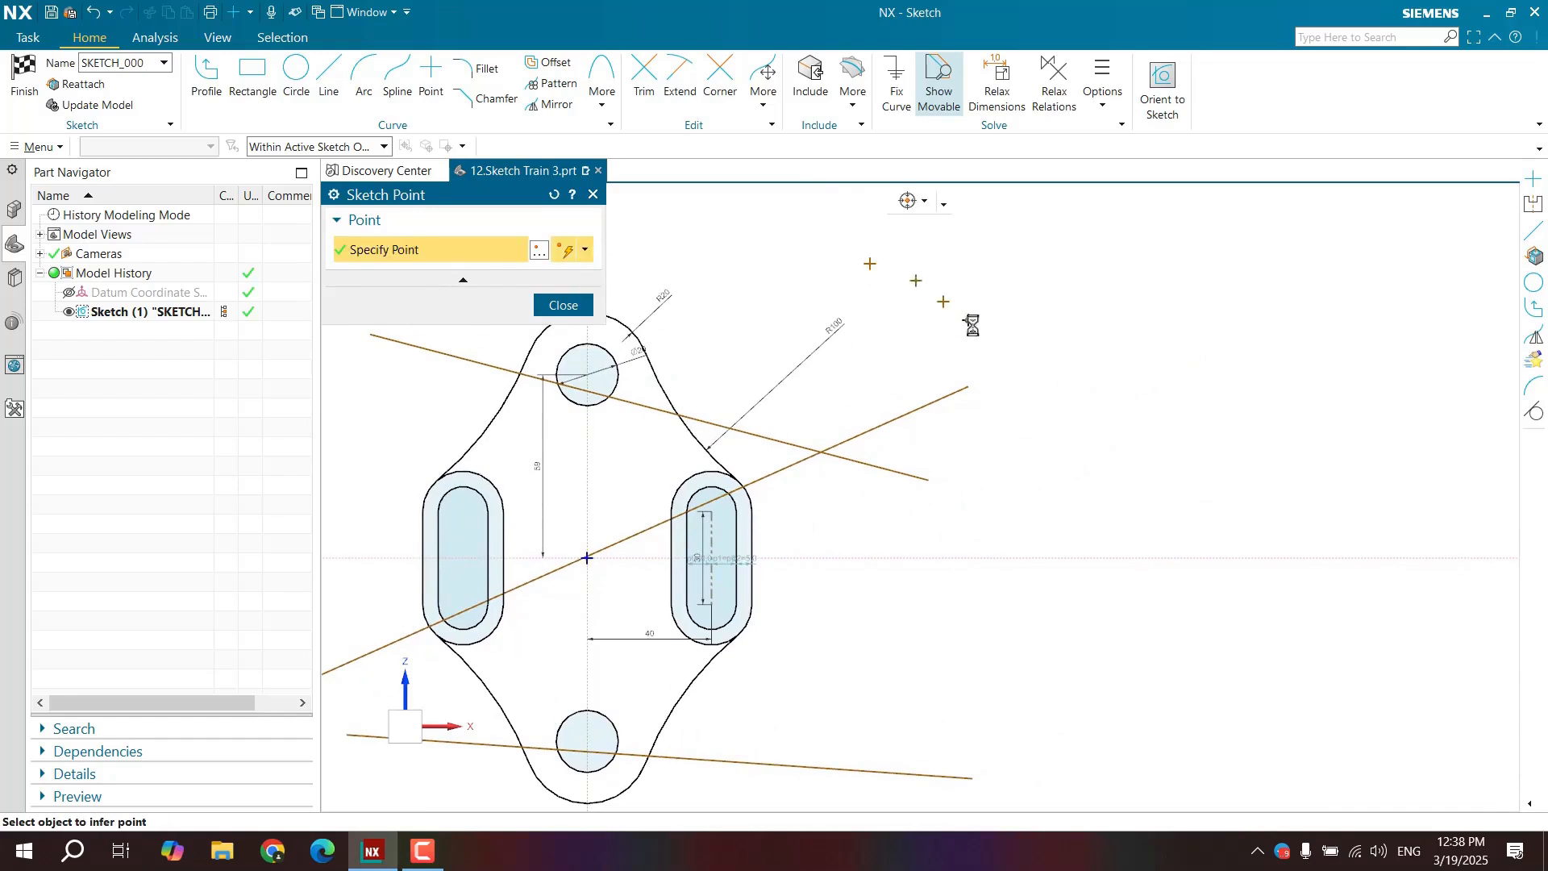
{"action": "left_click", "coordinate": [1009, 386]}
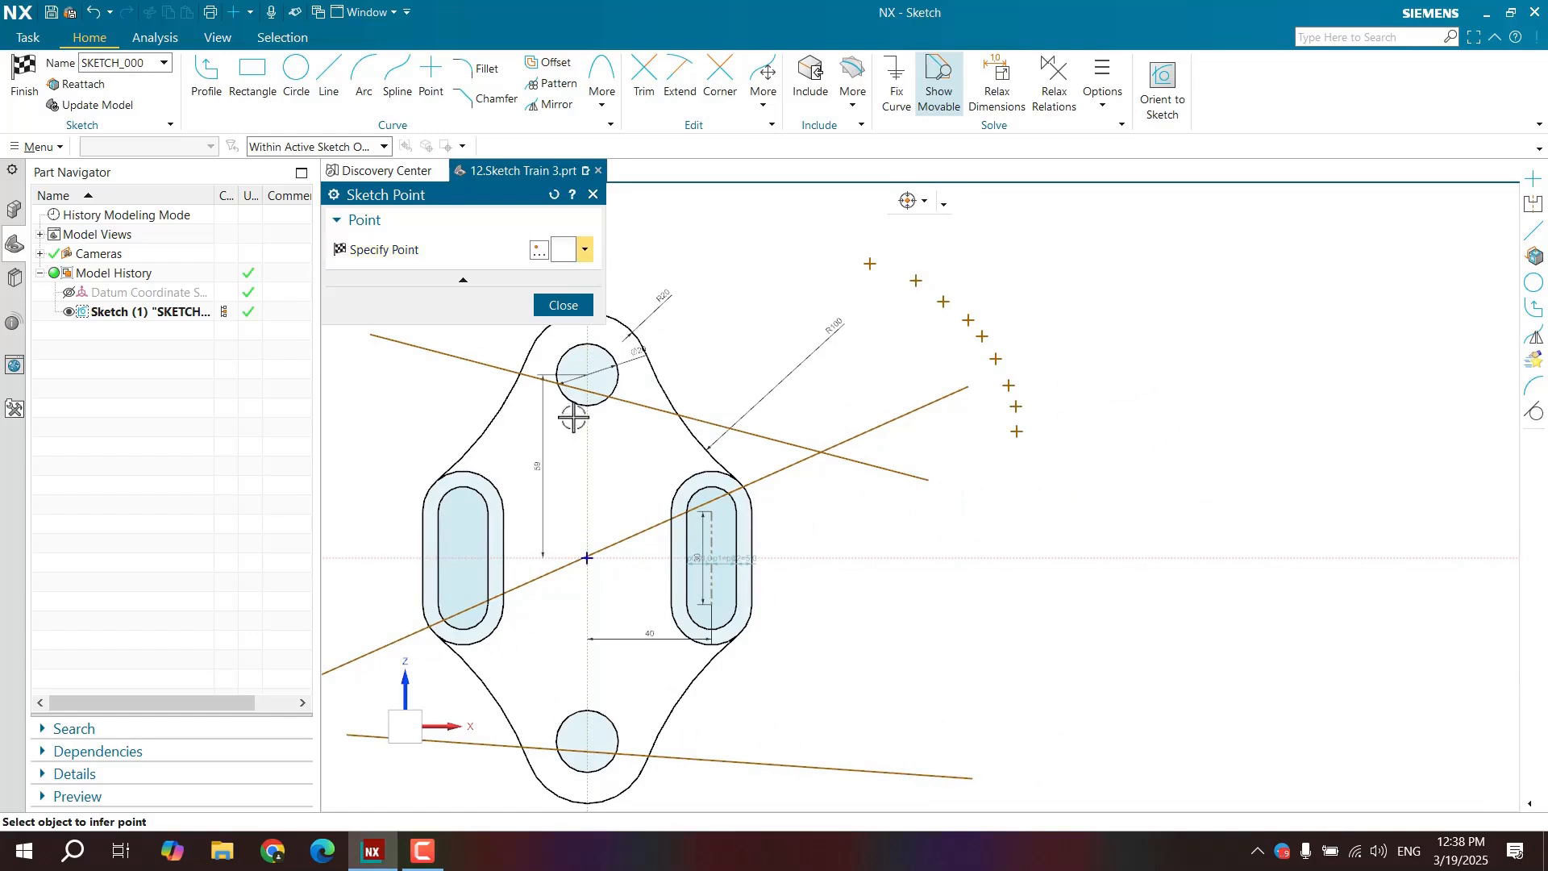
Create an inferred point with the point constructor at about X 164, Y 0, Z 30 mm, beside the curved row of points.
{"action": "left_click", "coordinate": [537, 254]}
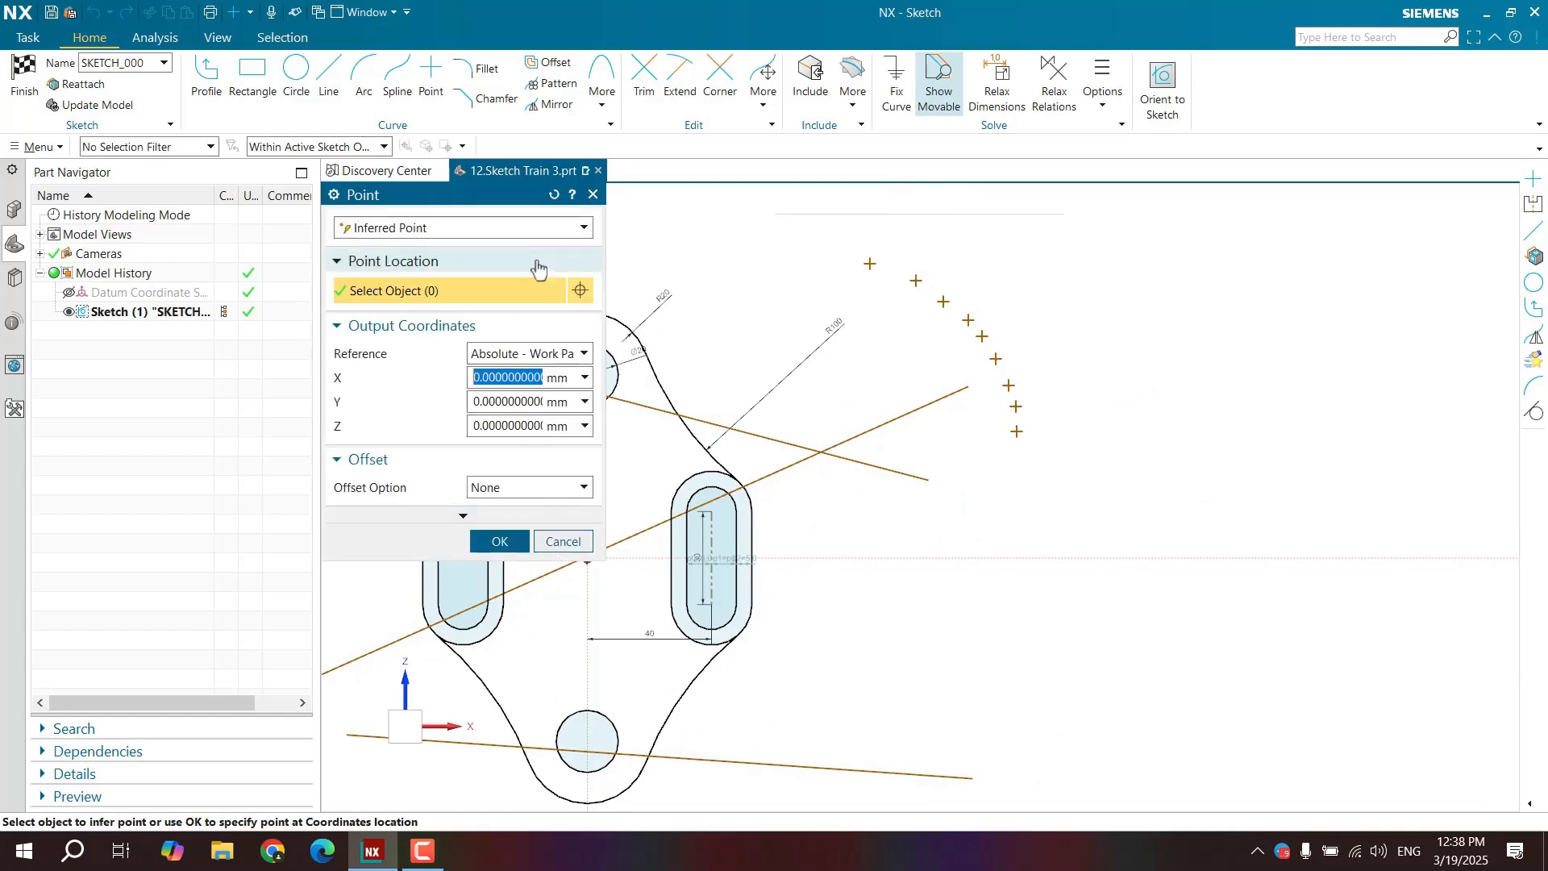
{"action": "left_click", "coordinate": [1018, 449]}
{"action": "left_click", "coordinate": [1115, 470]}
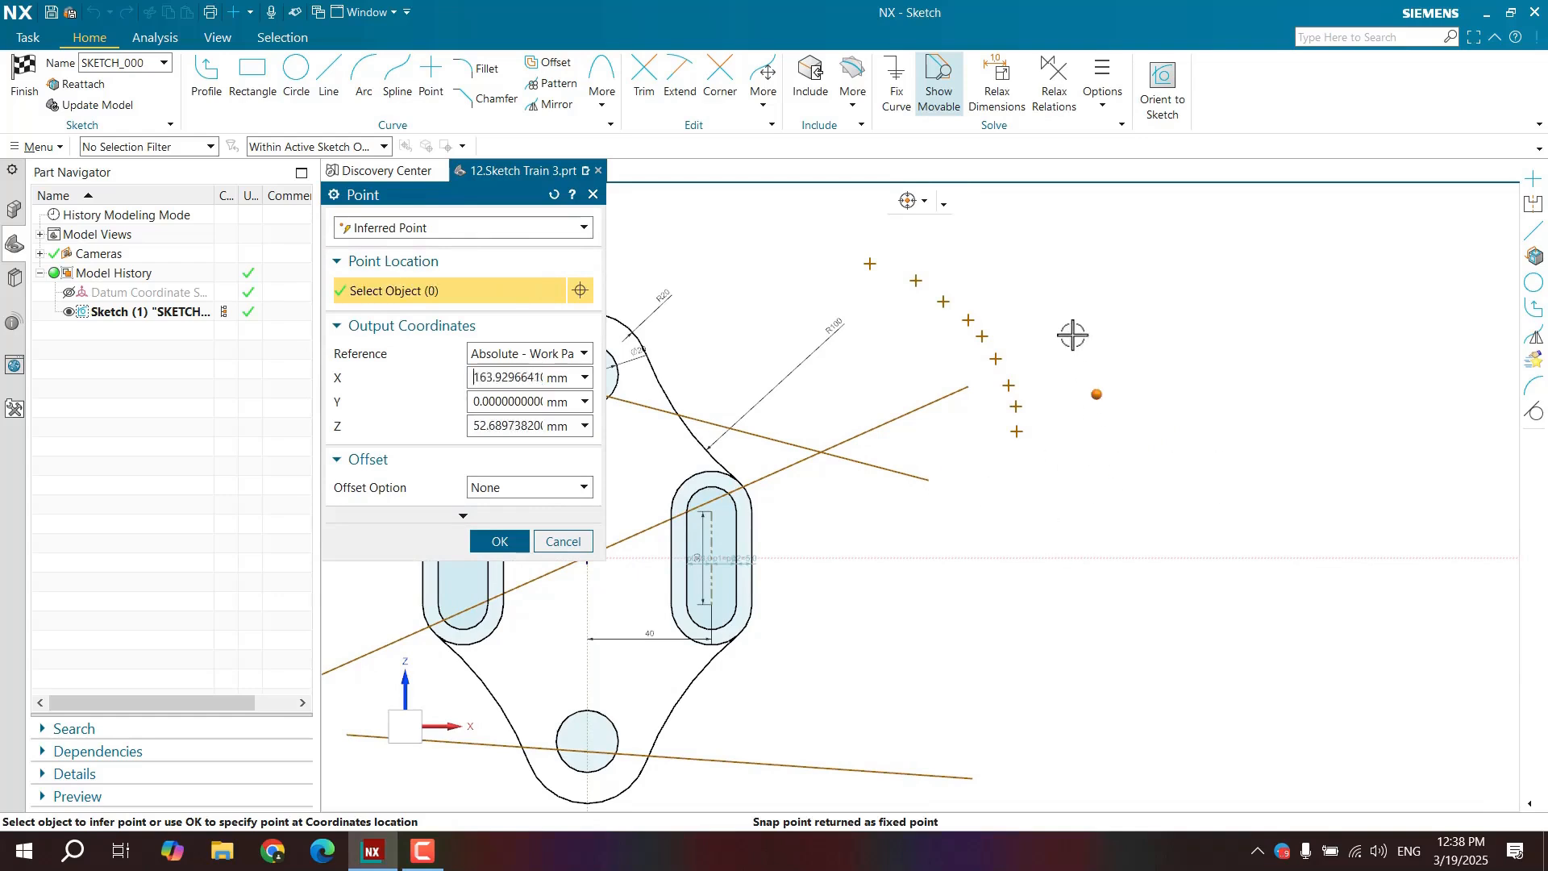
{"action": "left_click", "coordinate": [1168, 462]}
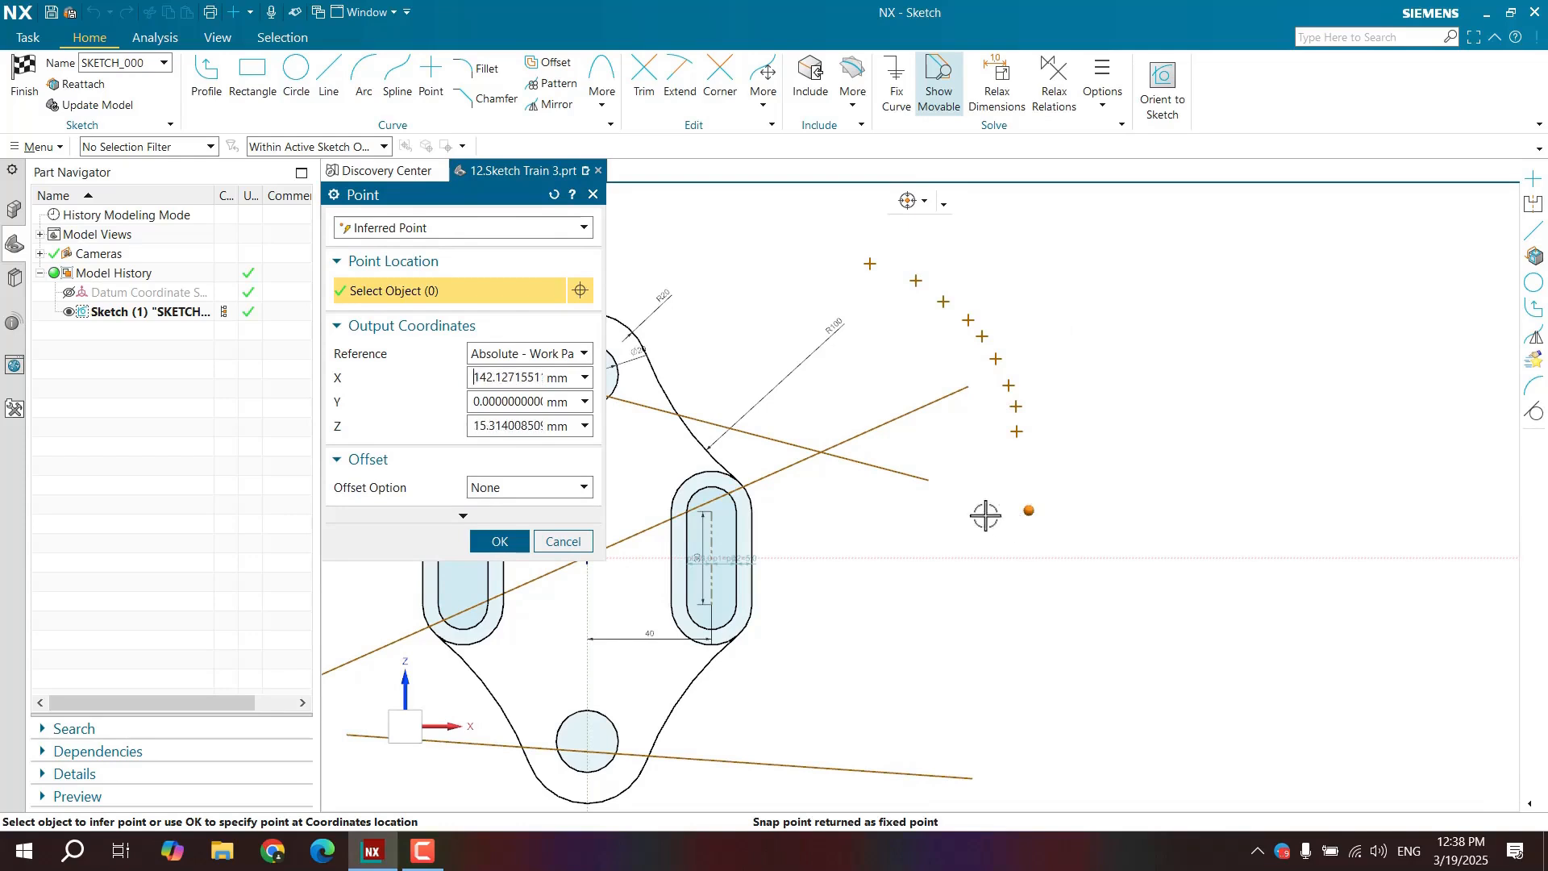
{"action": "left_click", "coordinate": [1095, 466]}
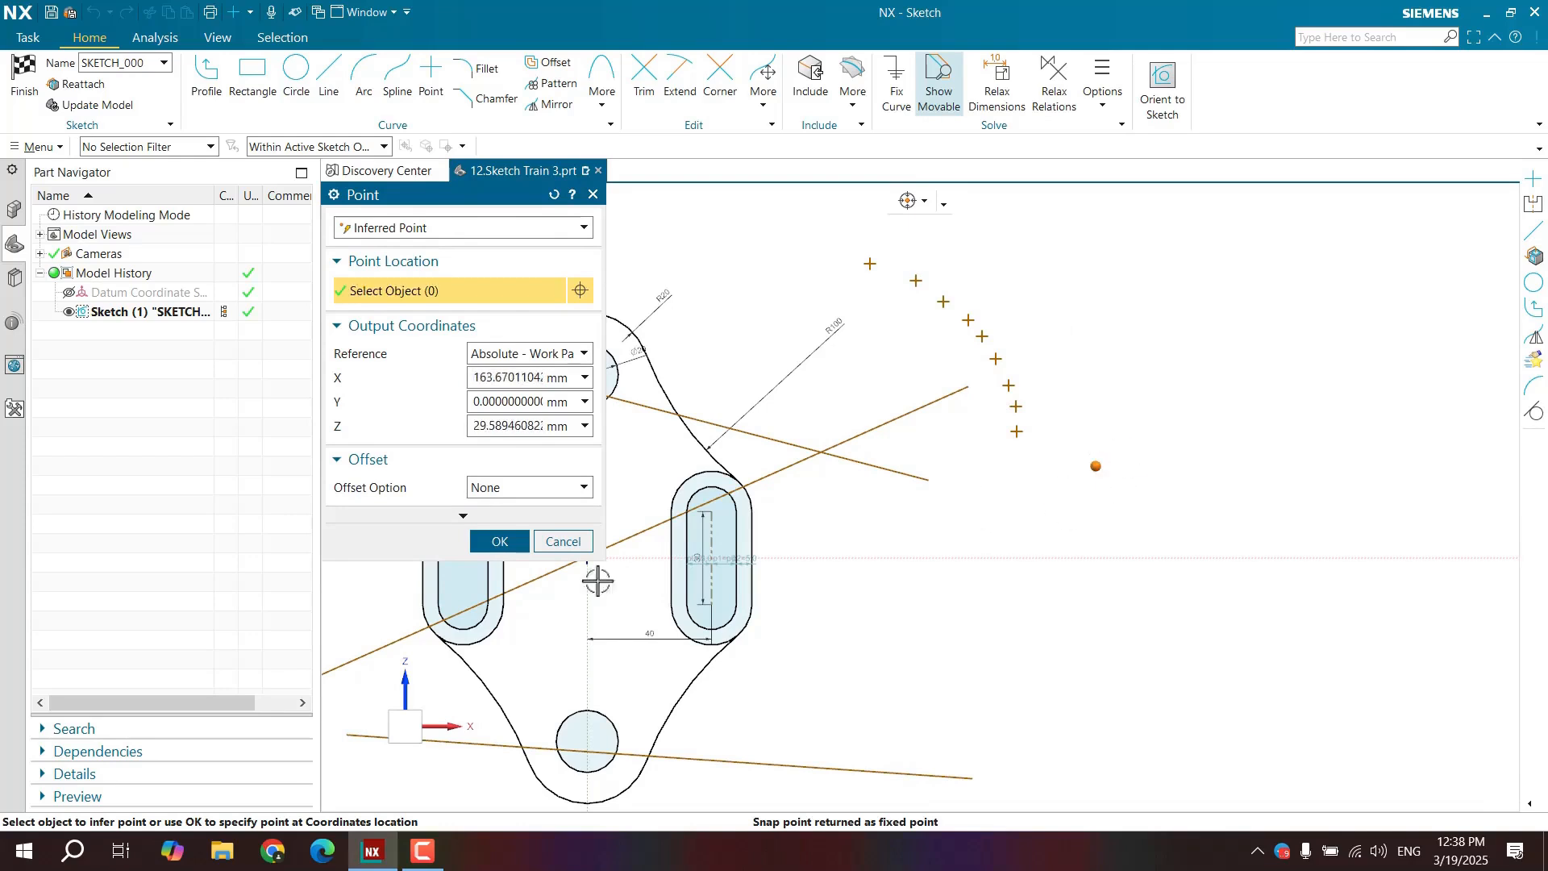
{"action": "left_click", "coordinate": [500, 541]}
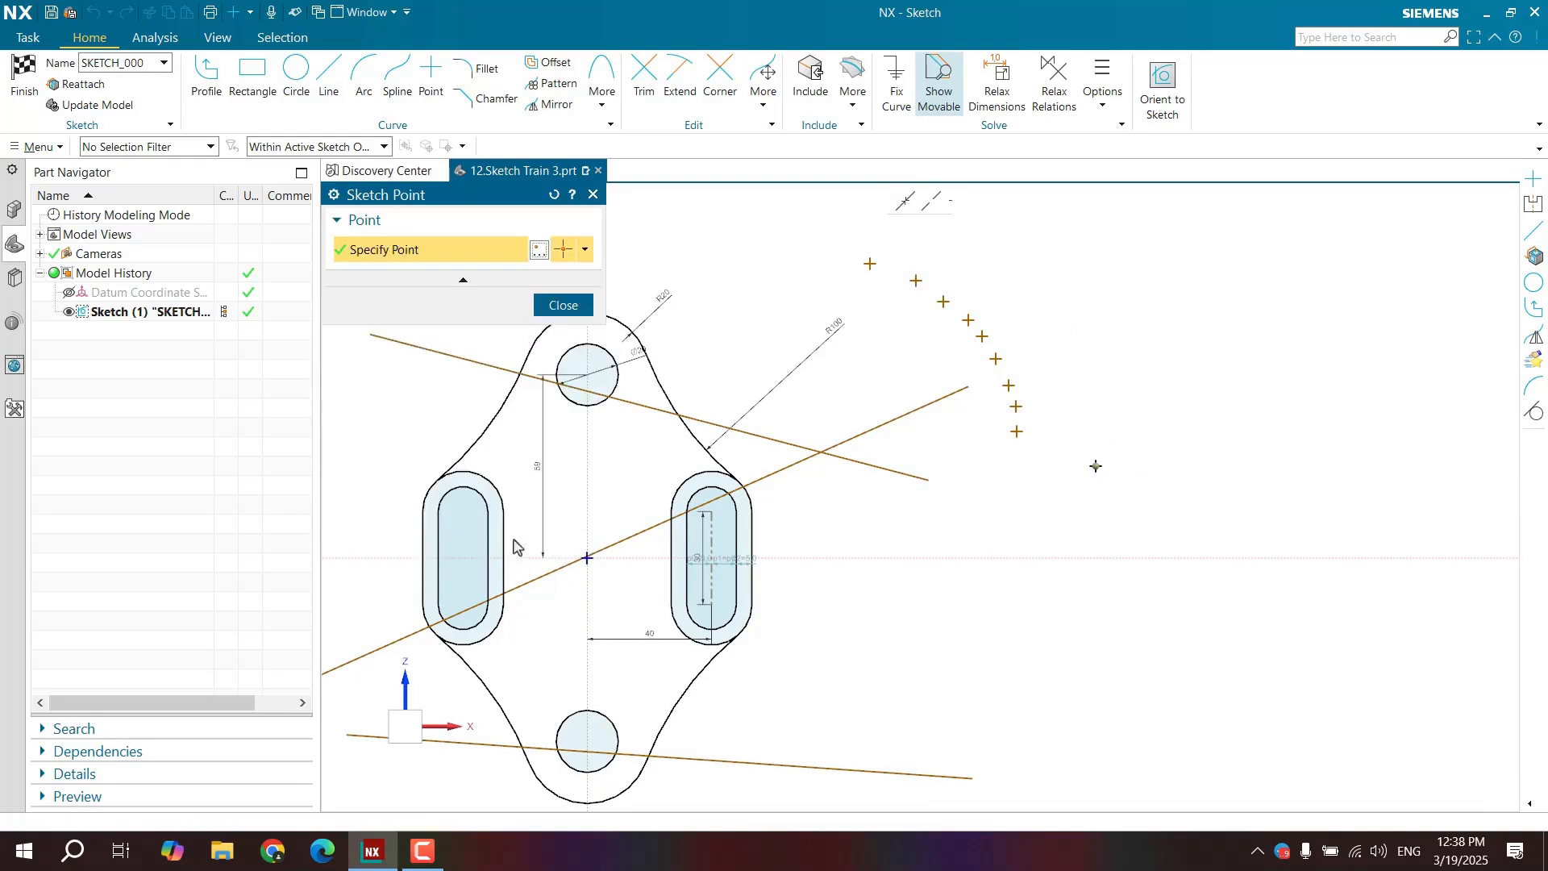
Create another point with the point constructor, above and outside the previous one in the empty area.
{"action": "left_click", "coordinate": [538, 250]}
{"action": "left_click", "coordinate": [1132, 379]}
{"action": "left_click", "coordinate": [500, 541]}
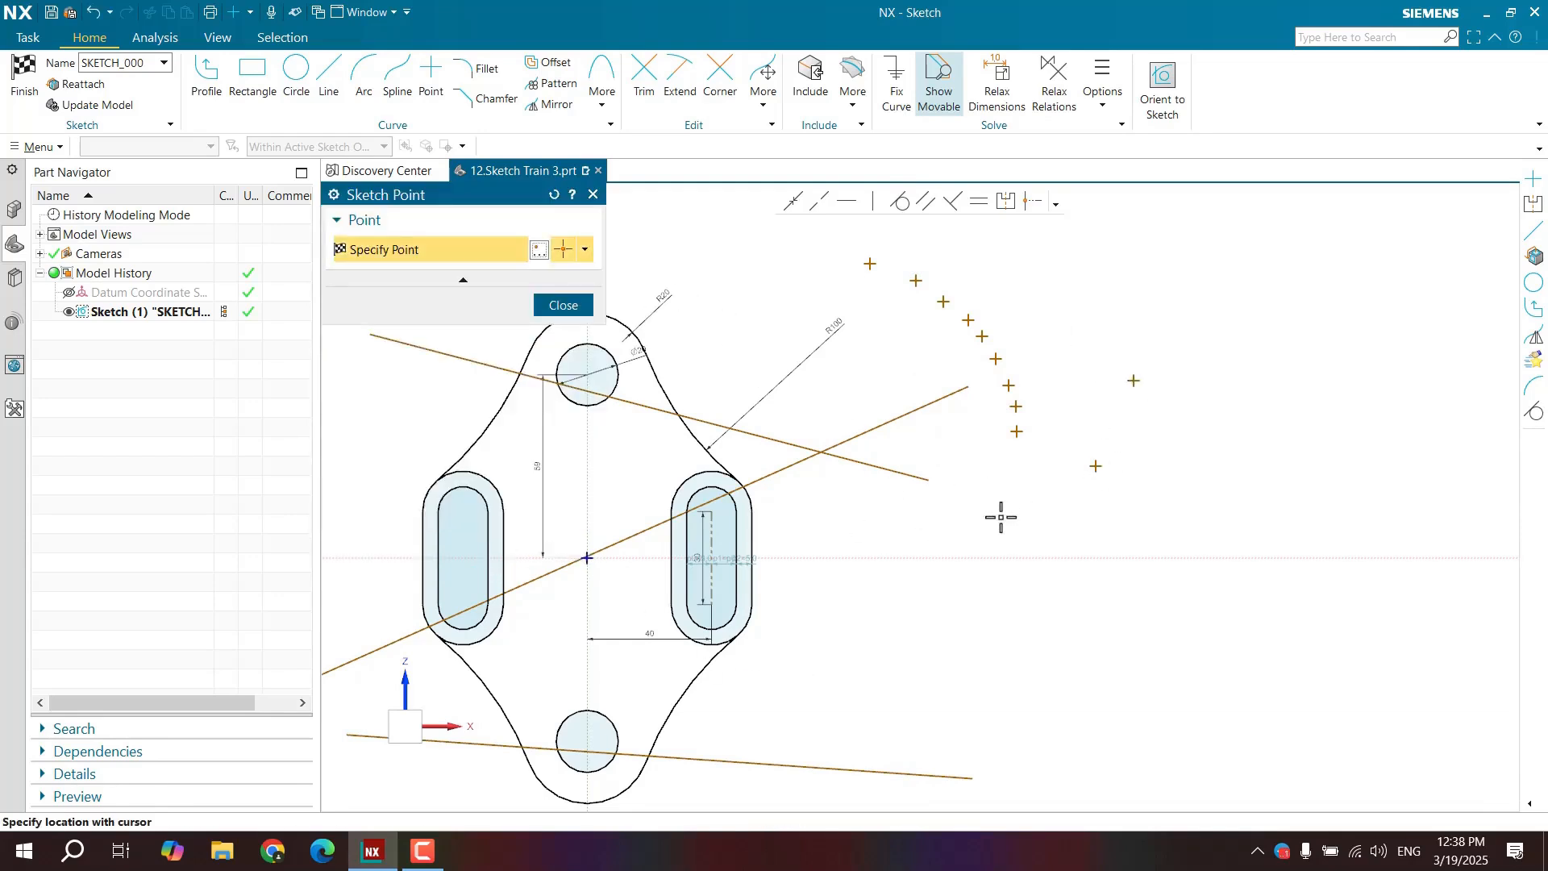
Place three more points at free cursor locations around the curved row of points.
{"action": "left_click", "coordinate": [1042, 495]}
{"action": "left_click", "coordinate": [1069, 454]}
{"action": "left_click", "coordinate": [1059, 331]}
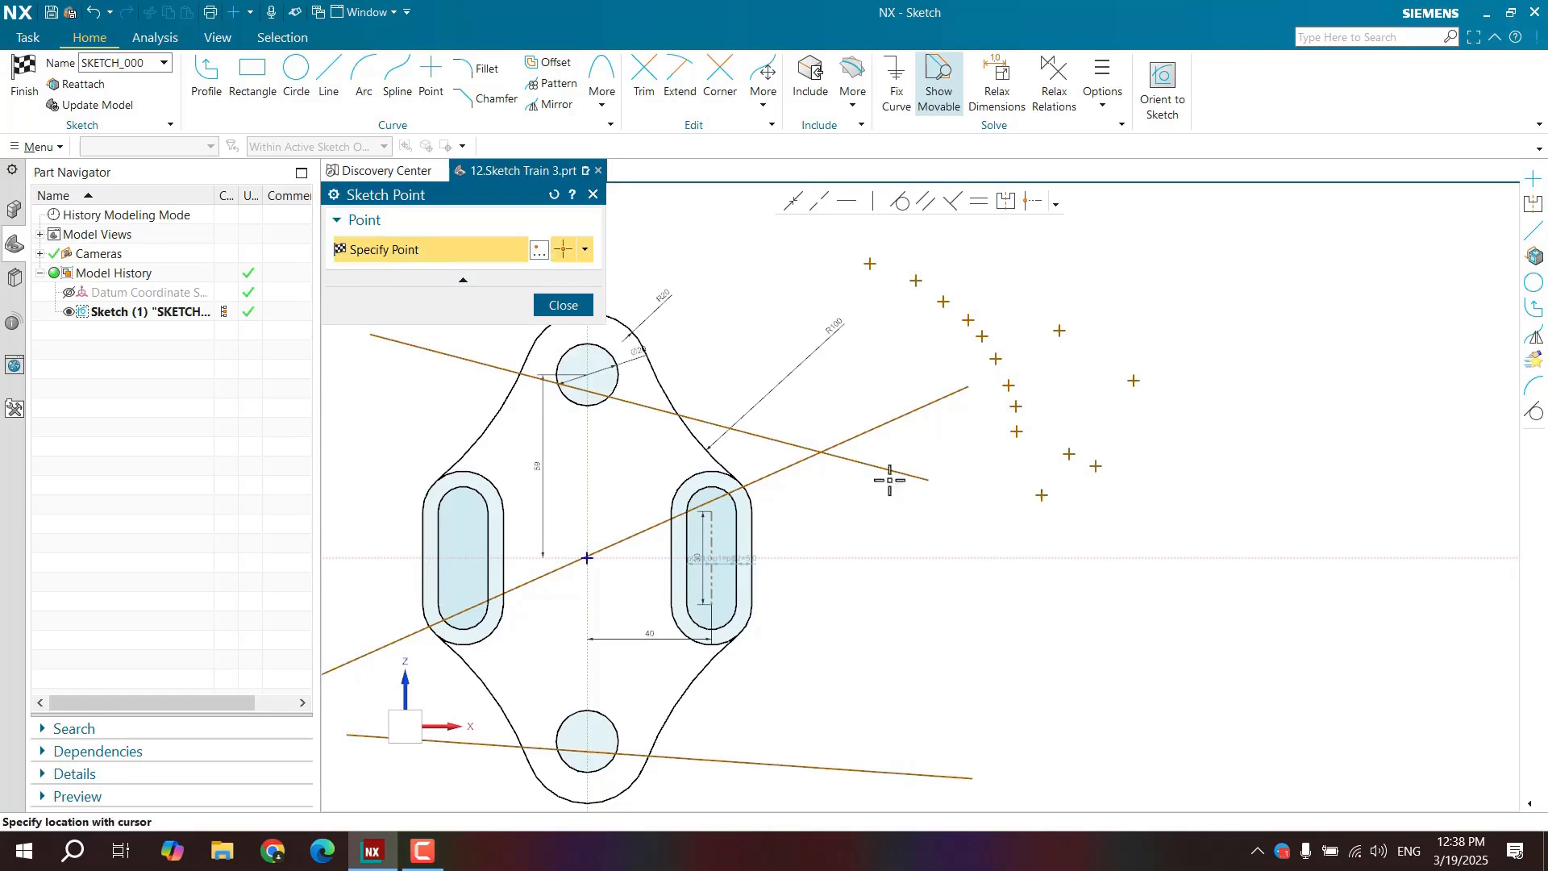
End the Point command and undo all the points placed beside the part outline.
{"action": "left_click", "coordinate": [592, 196]}
{"action": "key", "text": "ctrl+z"}
{"action": "key", "text": "ctrl+z"}
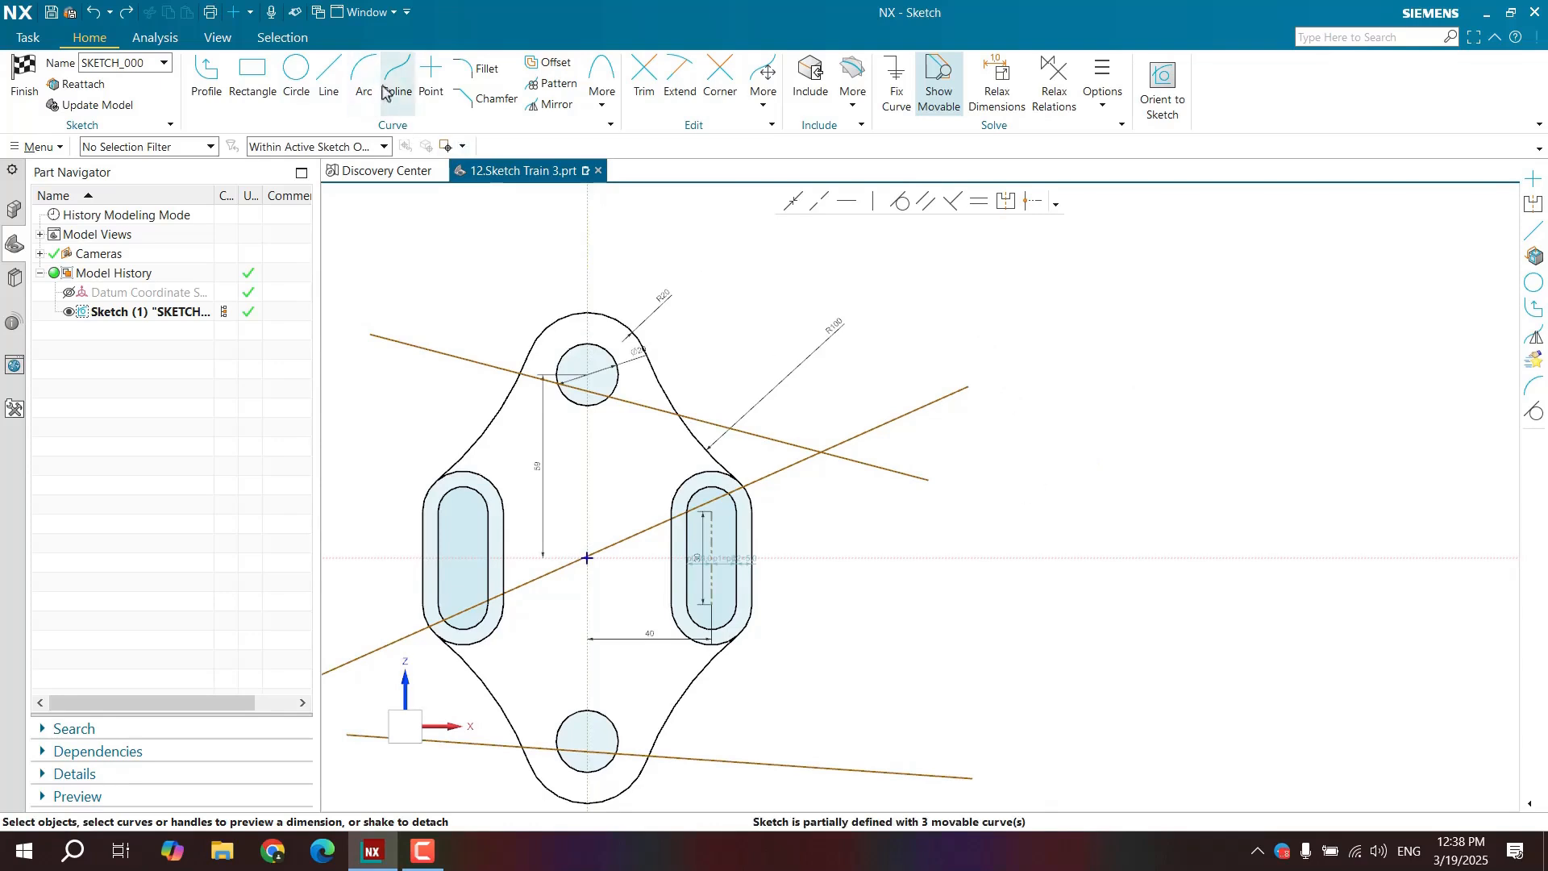
Create a sketch point with the Cursor Location type outside the outline, above the left slot, at about X -56, Z 34 mm.
{"action": "left_click", "coordinate": [431, 76]}
{"action": "left_click", "coordinate": [539, 250]}
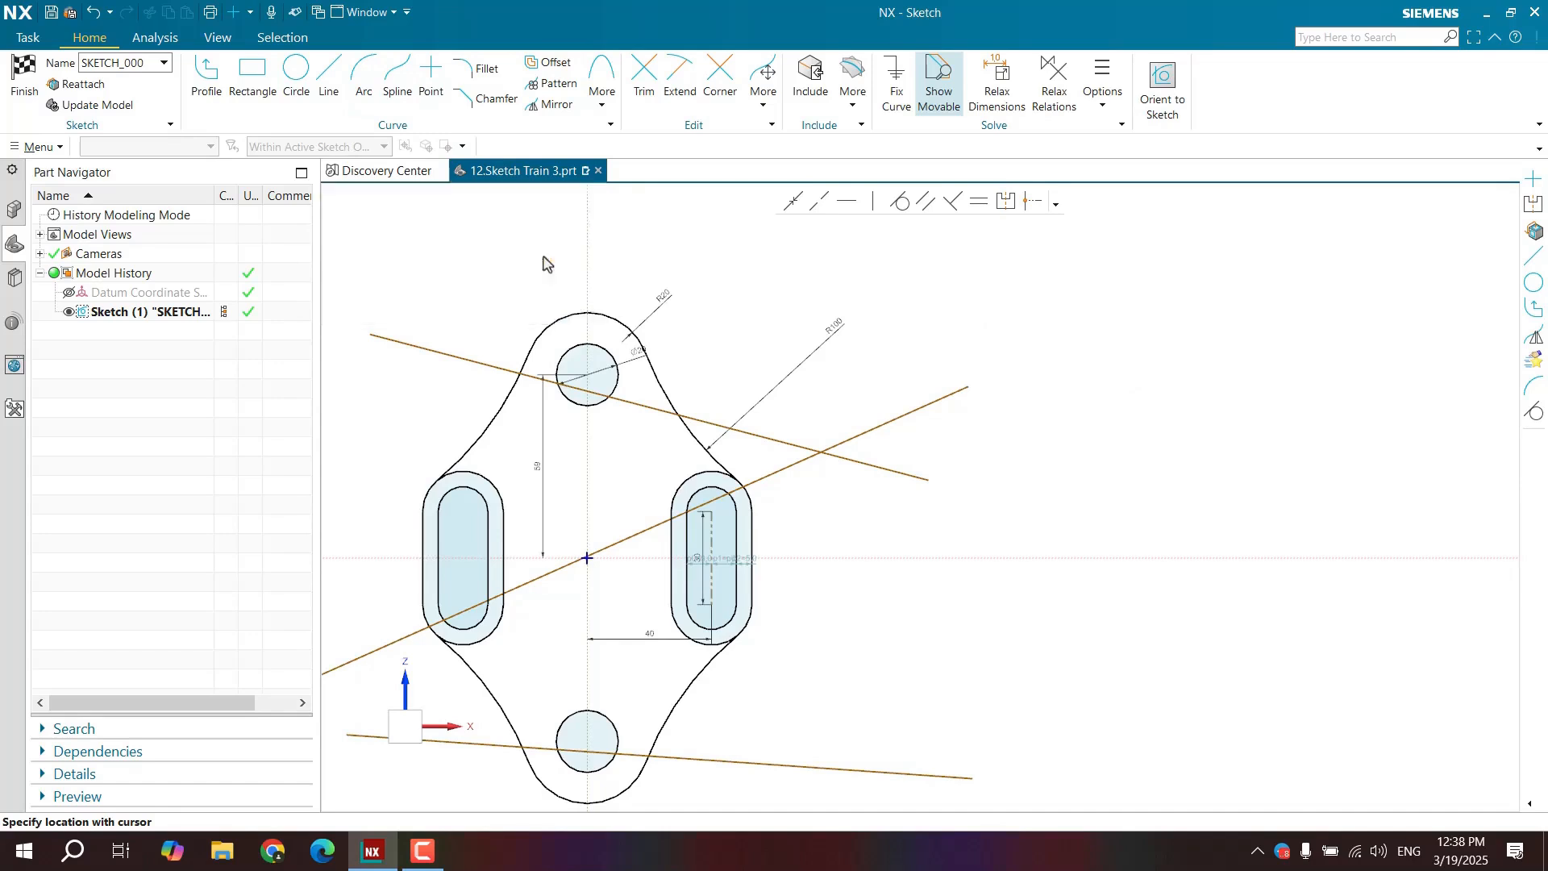
{"action": "left_click", "coordinate": [456, 228]}
{"action": "left_click", "coordinate": [387, 249]}
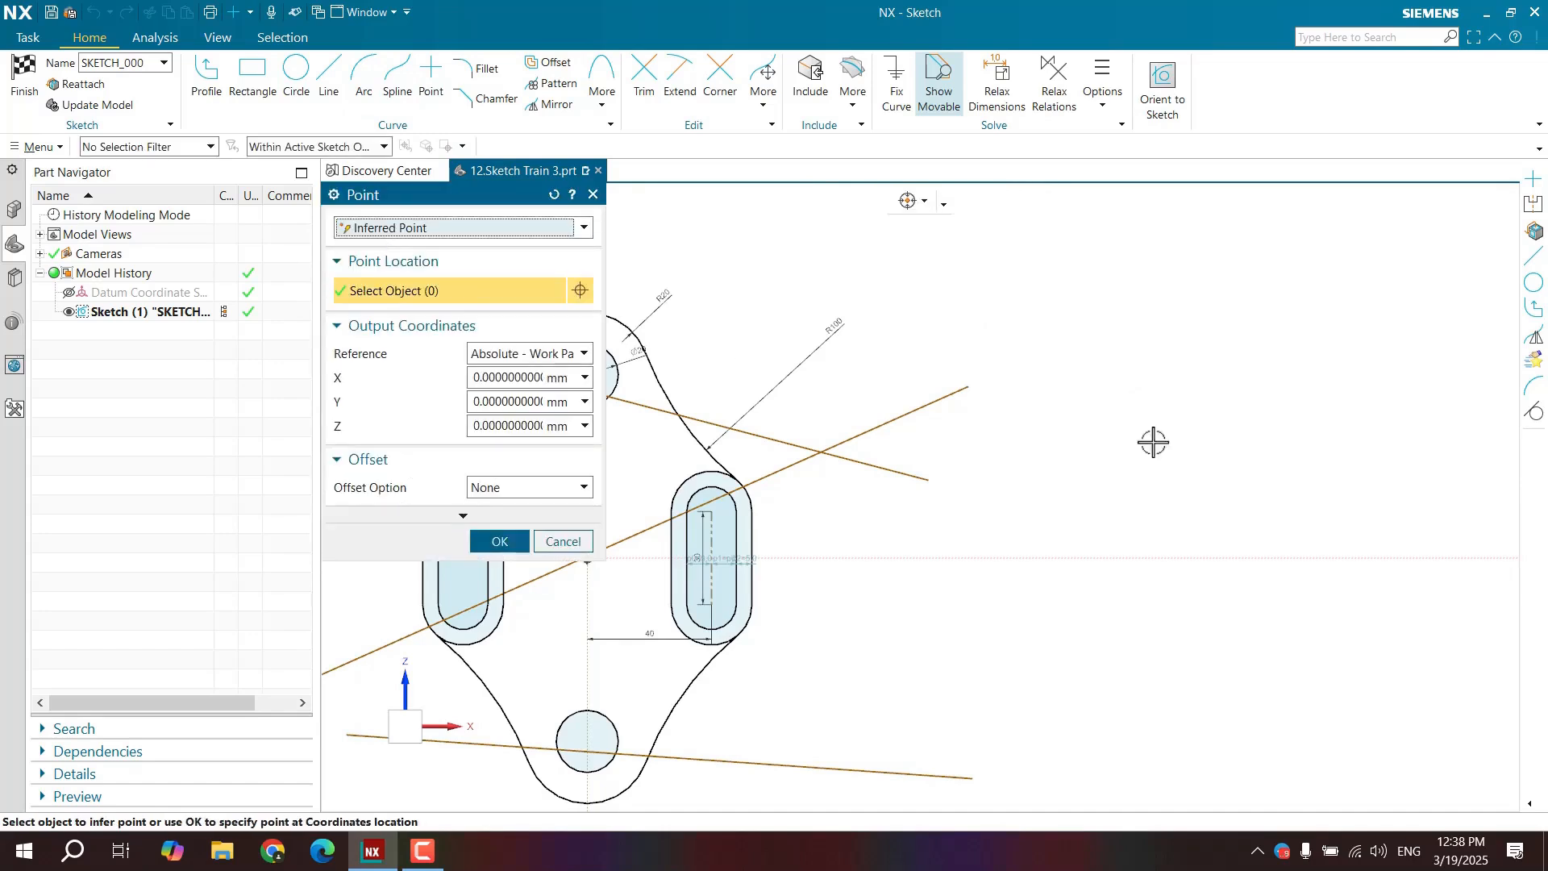
{"action": "key", "text": "ctrl+f"}
{"action": "scroll", "coordinate": [811, 255], "scroll_direction": "up", "scroll_amount": 4}
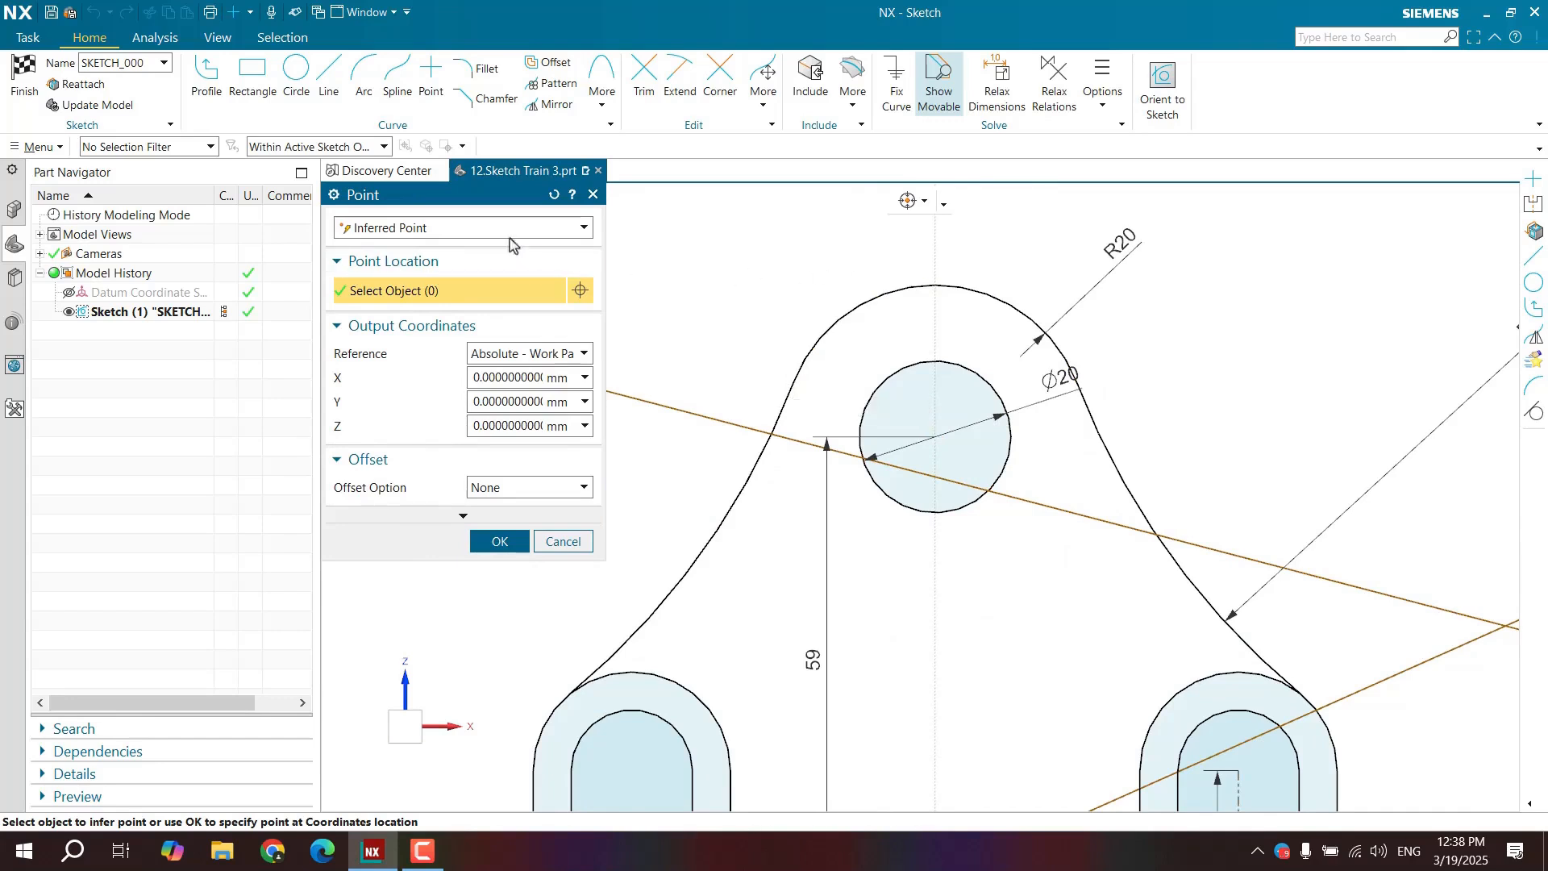
{"action": "left_click", "coordinate": [473, 229]}
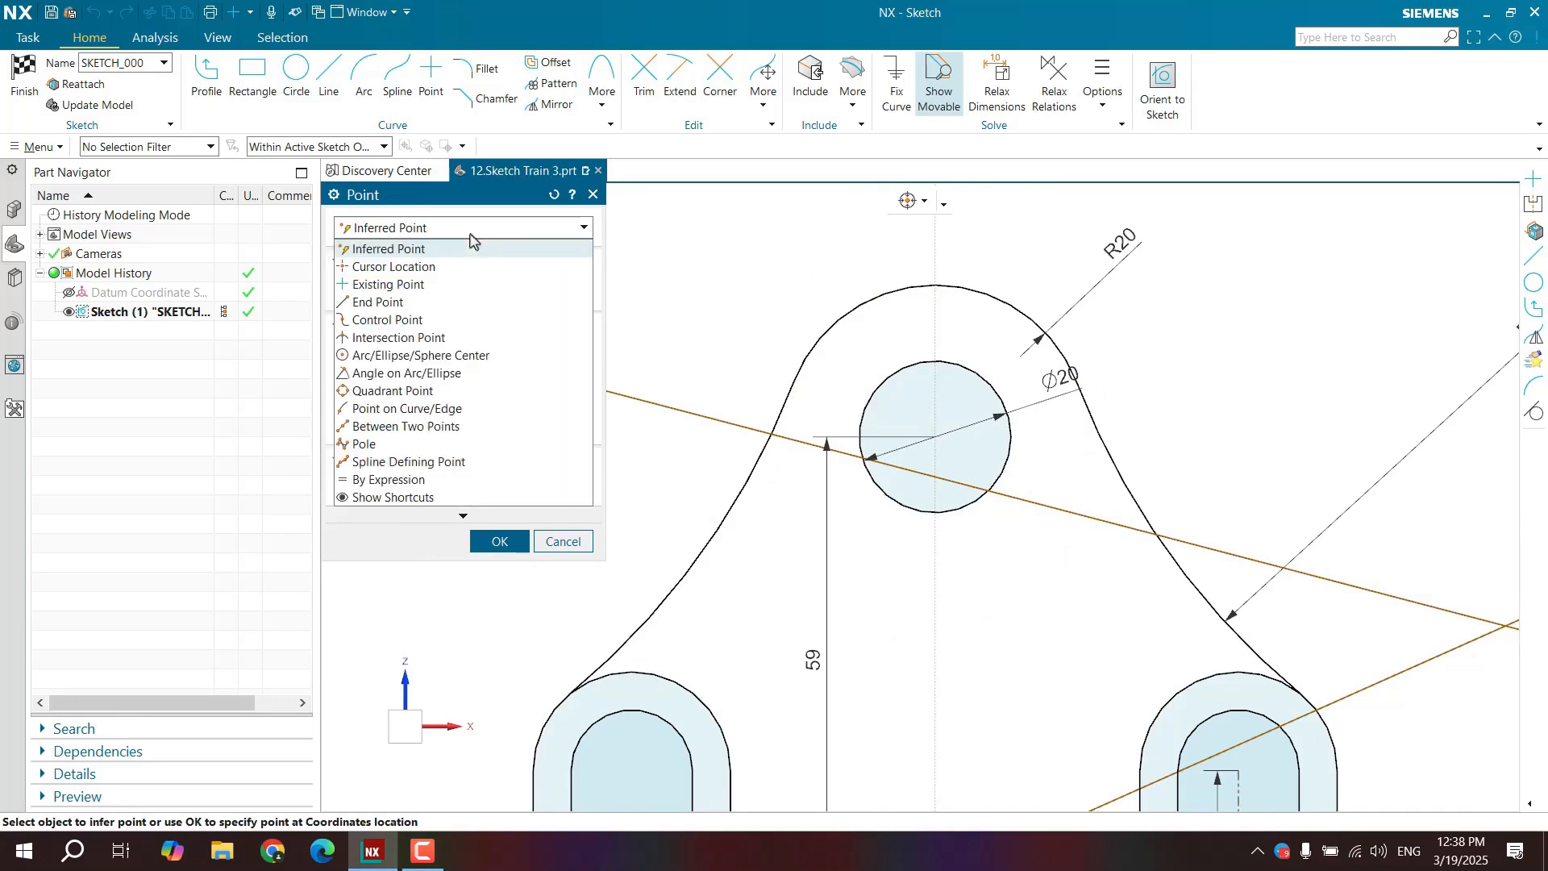
{"action": "left_click", "coordinate": [390, 268]}
{"action": "scroll", "coordinate": [742, 277], "scroll_direction": "down", "scroll_amount": 3}
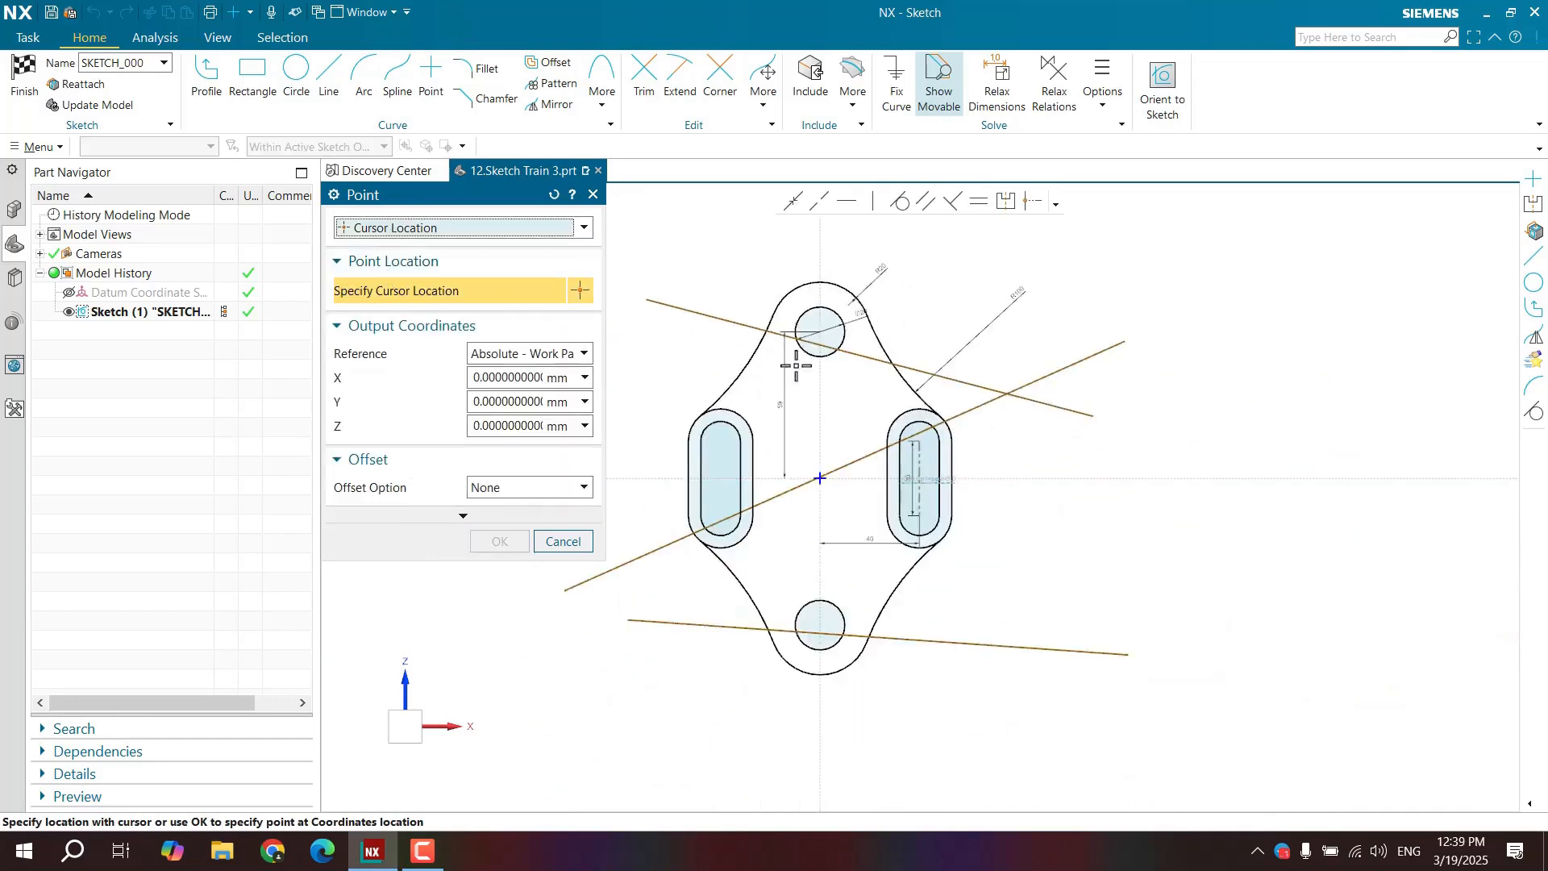
{"action": "scroll", "coordinate": [1002, 363], "scroll_direction": "up", "scroll_amount": 5}
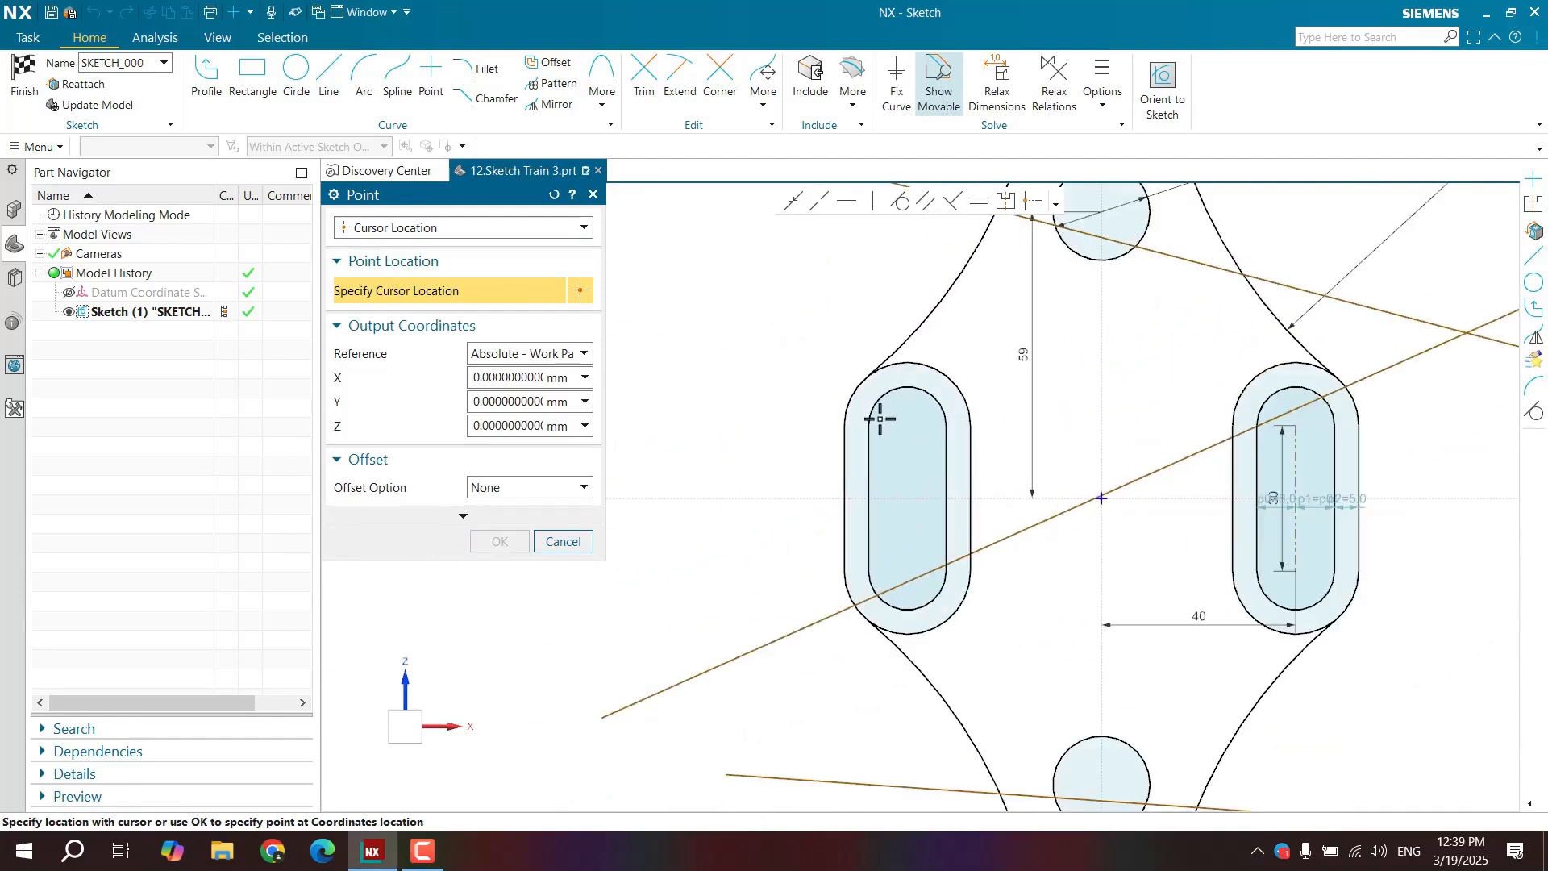
{"action": "left_click", "coordinate": [827, 330]}
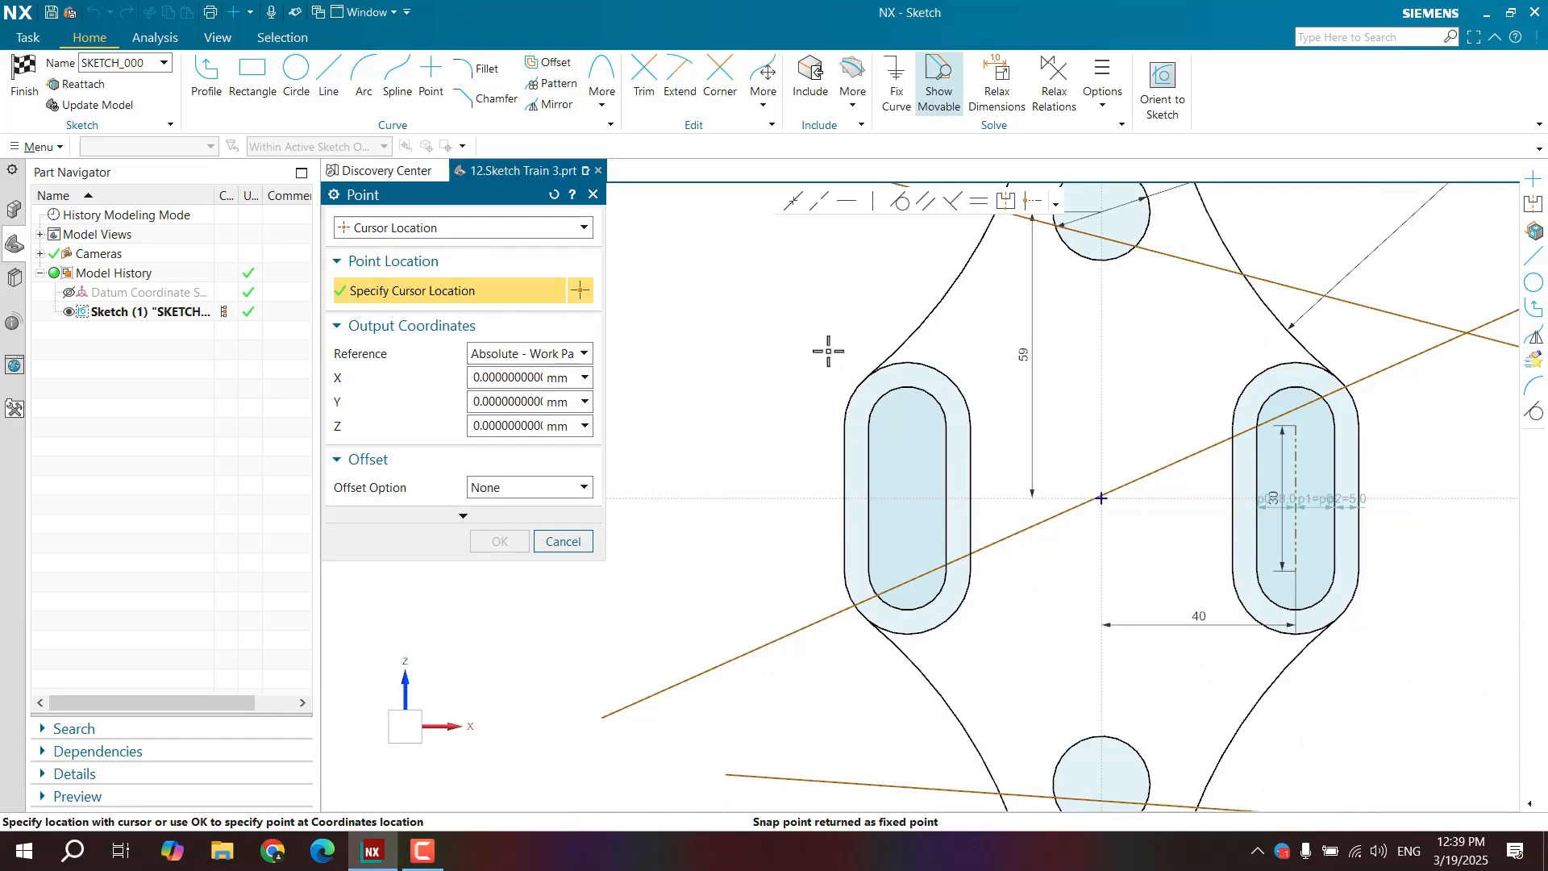
{"action": "left_click", "coordinate": [504, 542]}
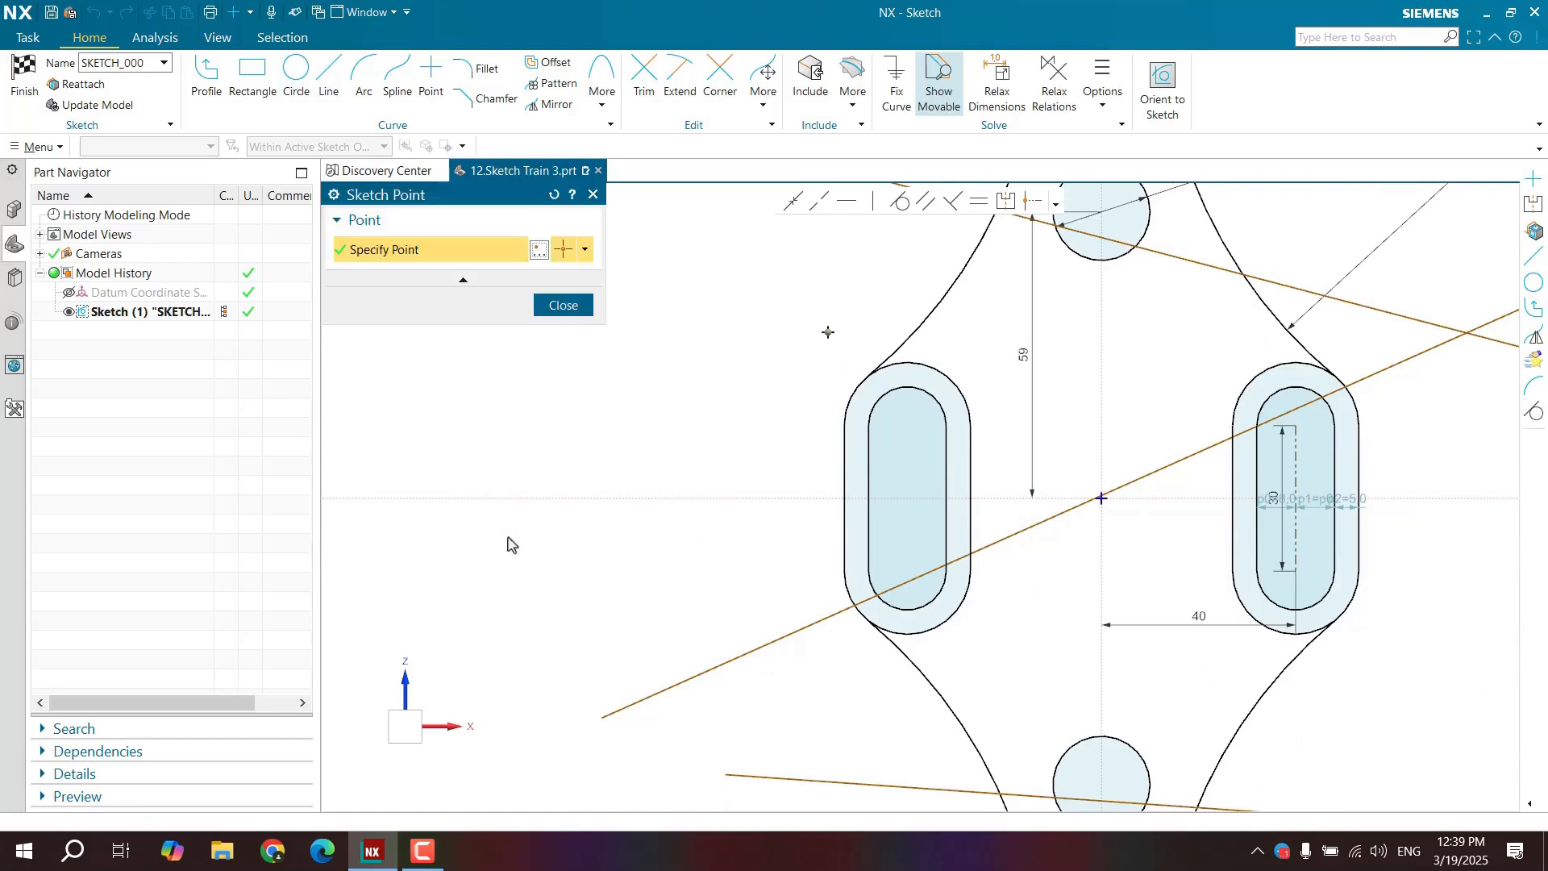
Create a point with the Existing Point type on the free point above the left slot.
{"action": "left_click", "coordinate": [539, 250]}
{"action": "left_click", "coordinate": [413, 227]}
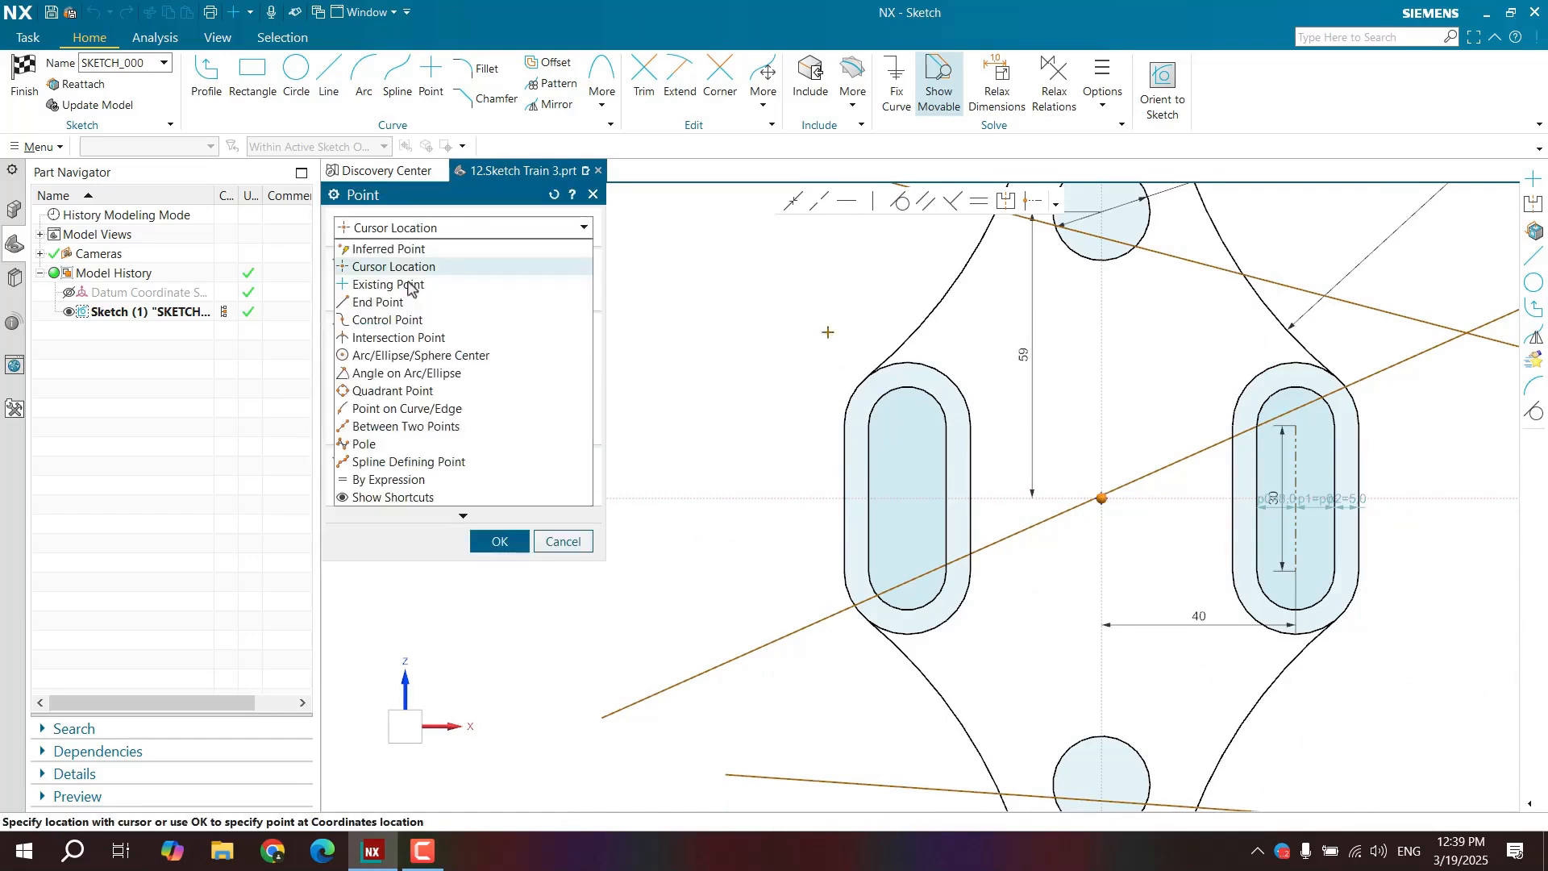
{"action": "left_click", "coordinate": [403, 286]}
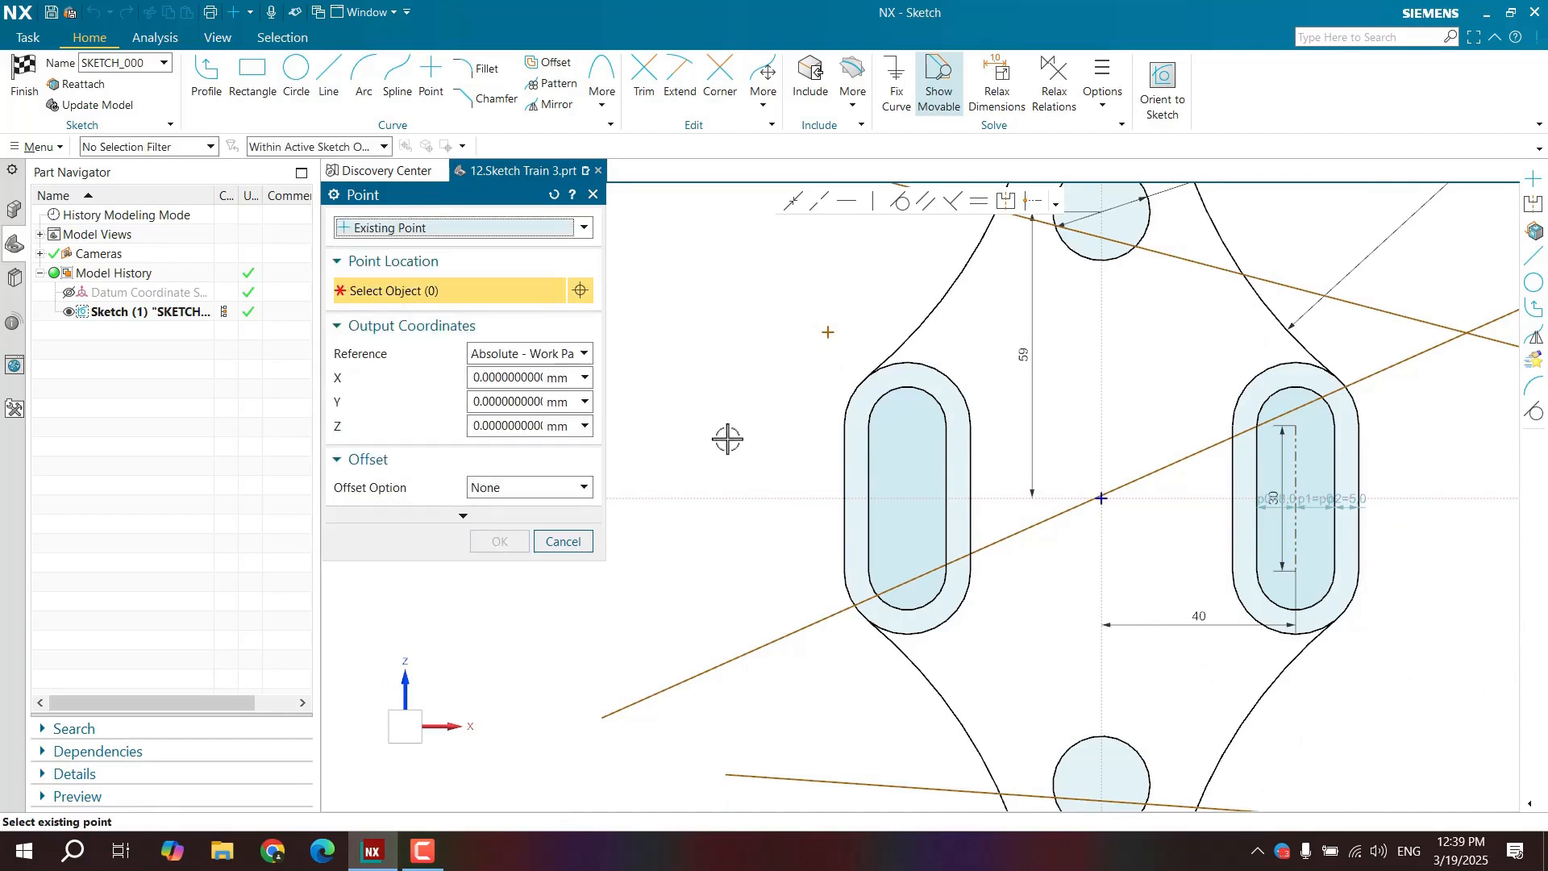
{"action": "scroll", "coordinate": [725, 436], "scroll_direction": "up", "scroll_amount": 1}
{"action": "scroll", "coordinate": [731, 395], "scroll_direction": "up", "scroll_amount": 1}
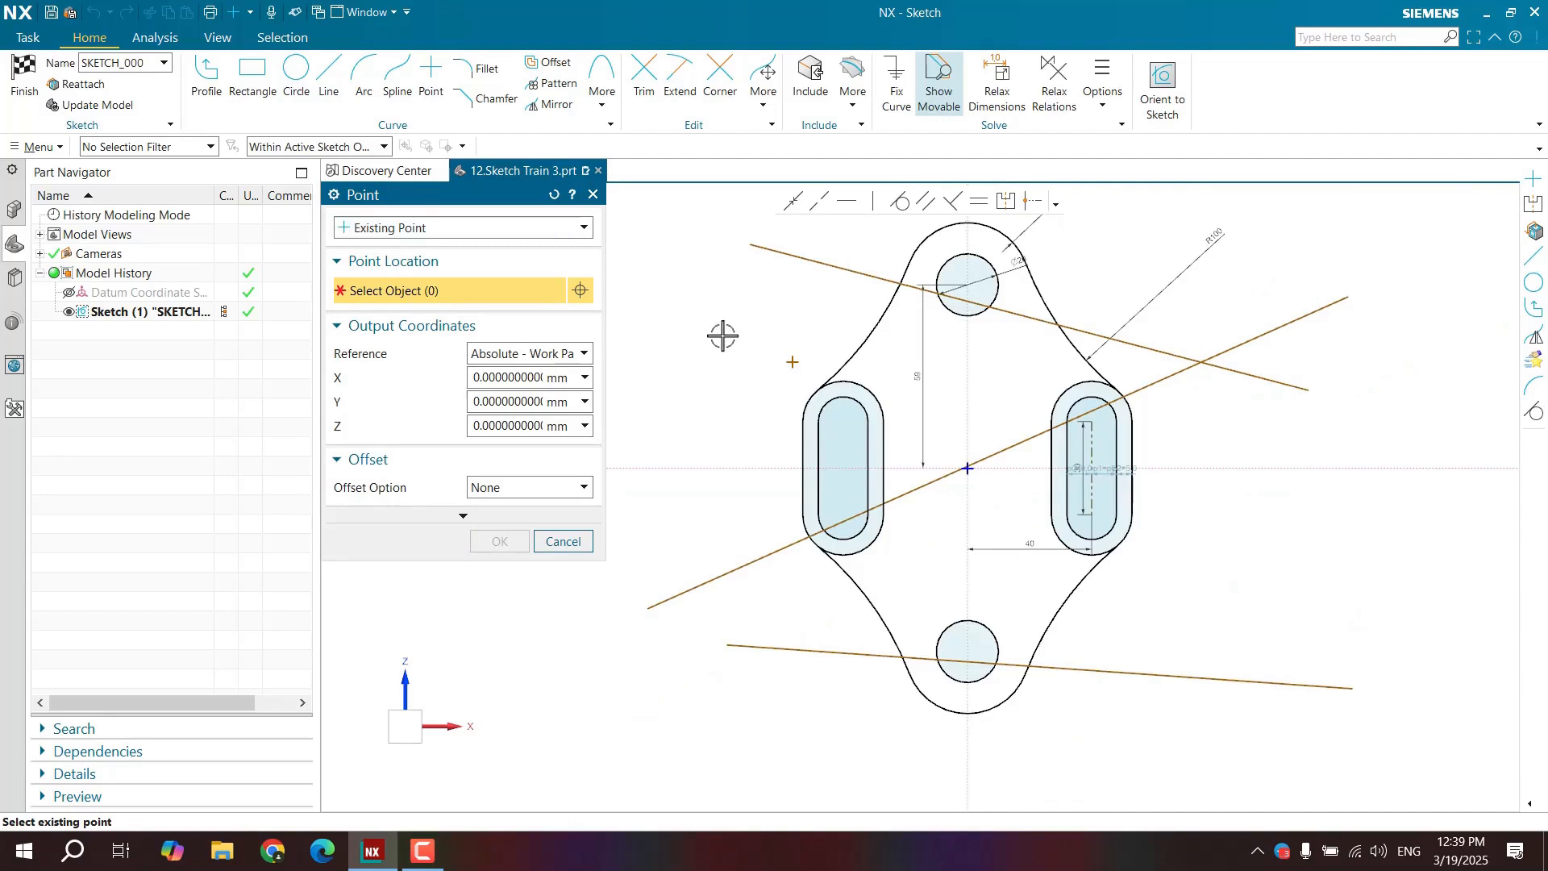
{"action": "scroll", "coordinate": [719, 394], "scroll_direction": "up", "scroll_amount": 2}
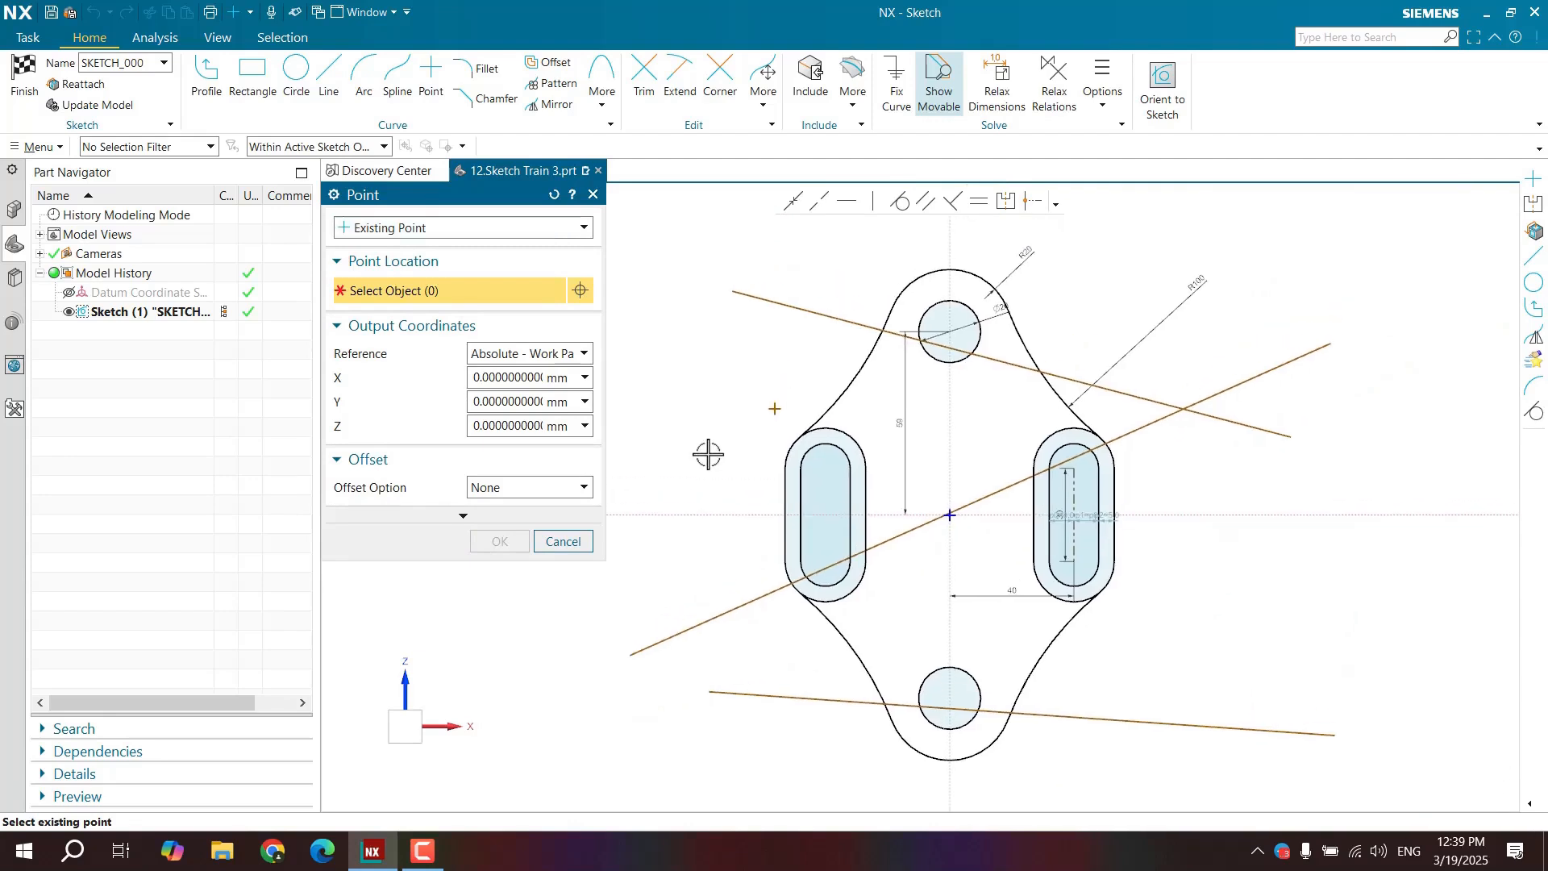
{"action": "left_click", "coordinate": [776, 410]}
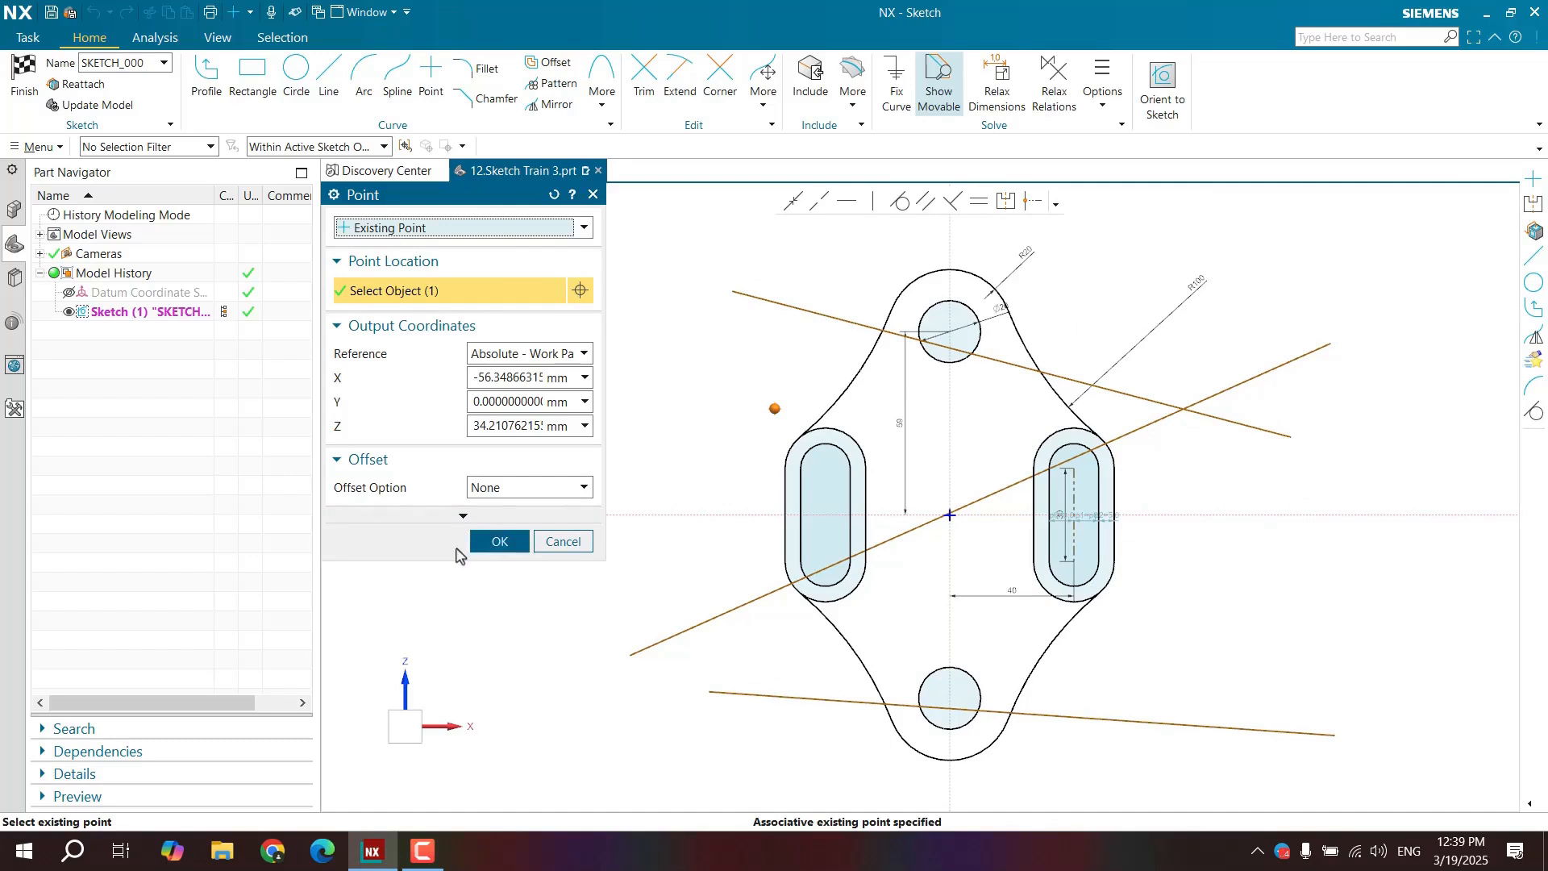
{"action": "left_click", "coordinate": [500, 541]}
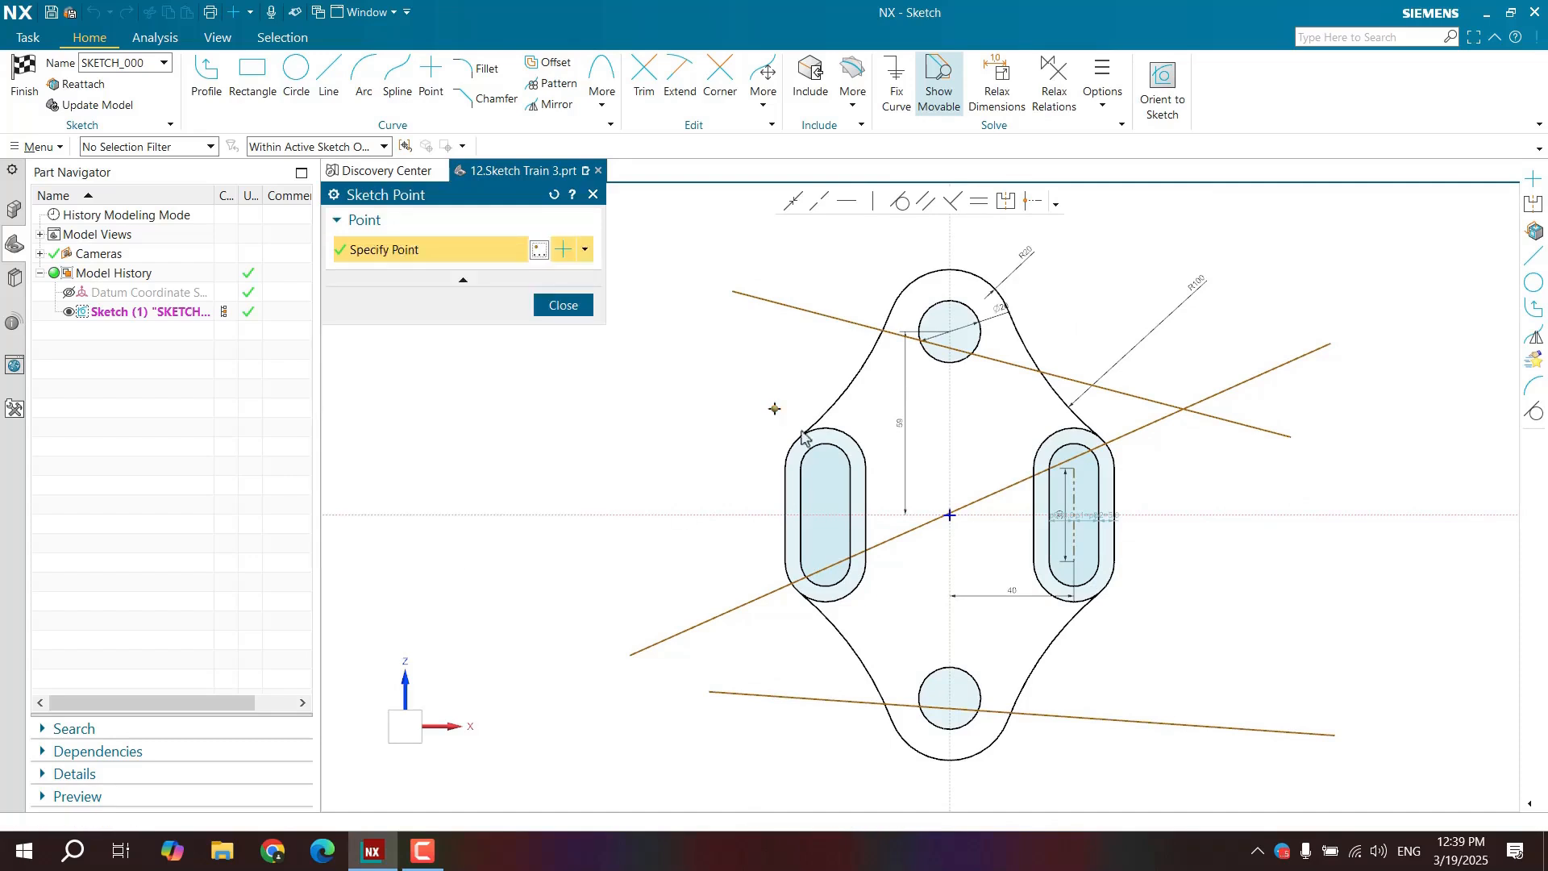
Open the point constructor with the End Point type and pick the right end, followed by the left end, of the upper slanted line.
{"action": "left_click", "coordinate": [540, 250]}
{"action": "left_click", "coordinate": [454, 229]}
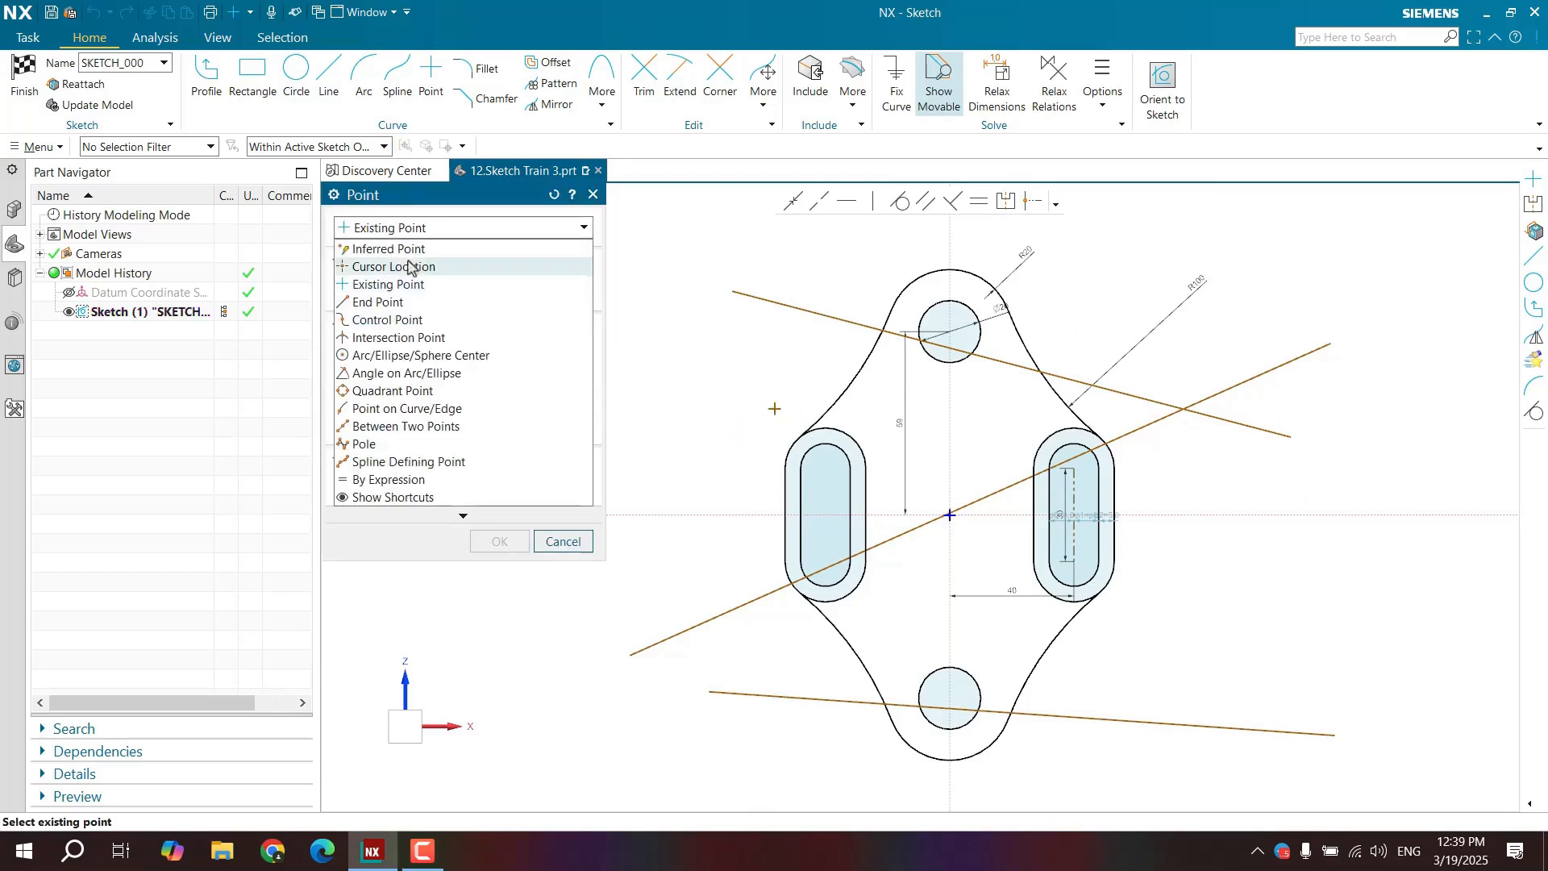
{"action": "left_click", "coordinate": [401, 304]}
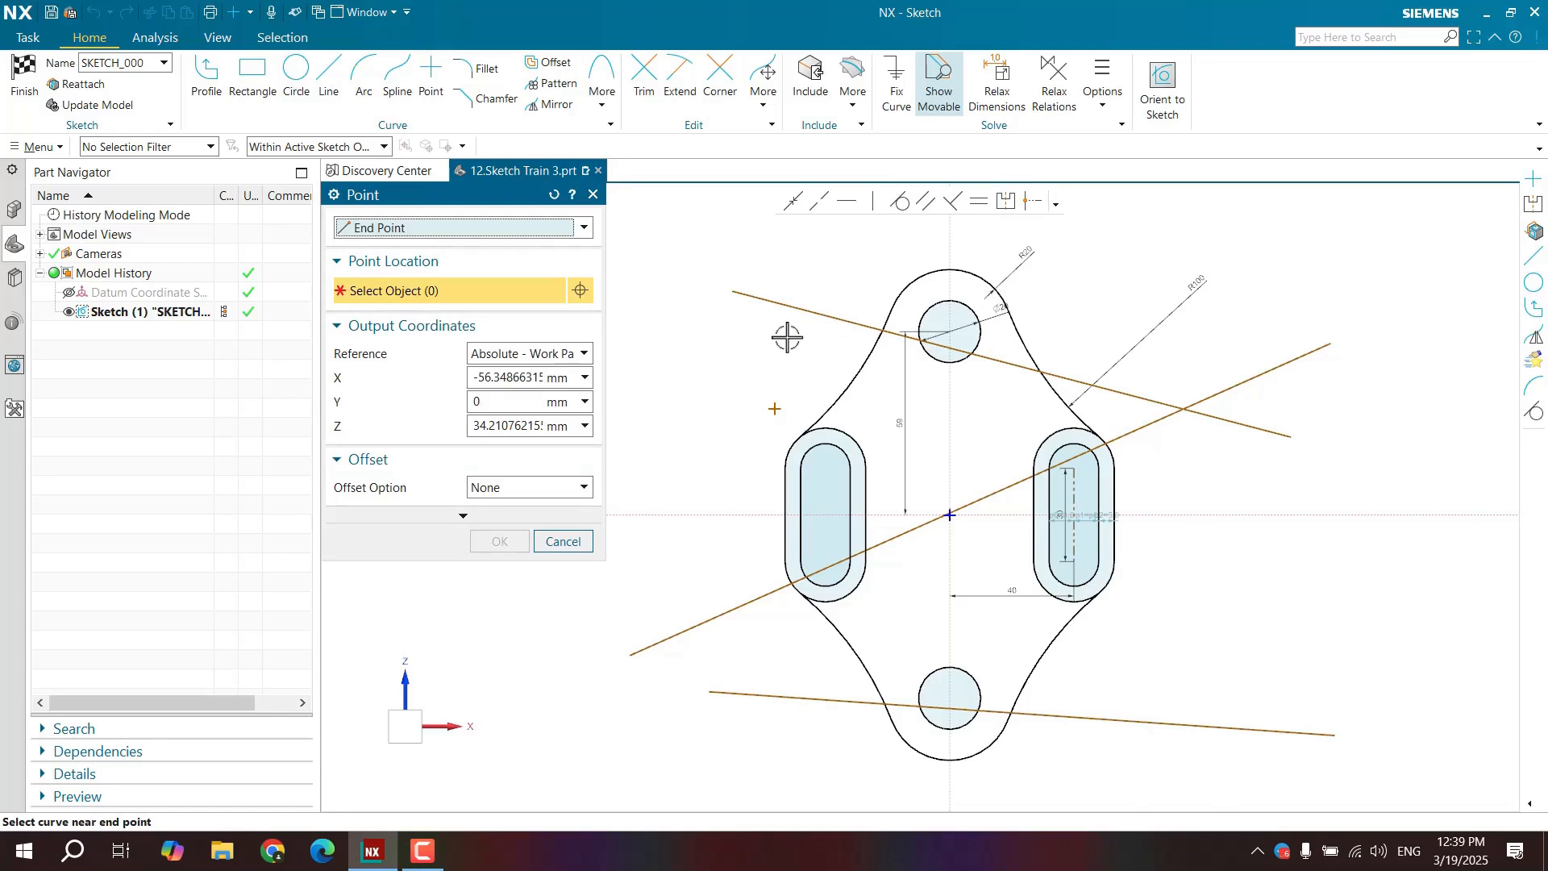
{"action": "scroll", "coordinate": [798, 343], "scroll_direction": "up", "scroll_amount": 2}
{"action": "scroll", "coordinate": [773, 339], "scroll_direction": "down", "scroll_amount": 2}
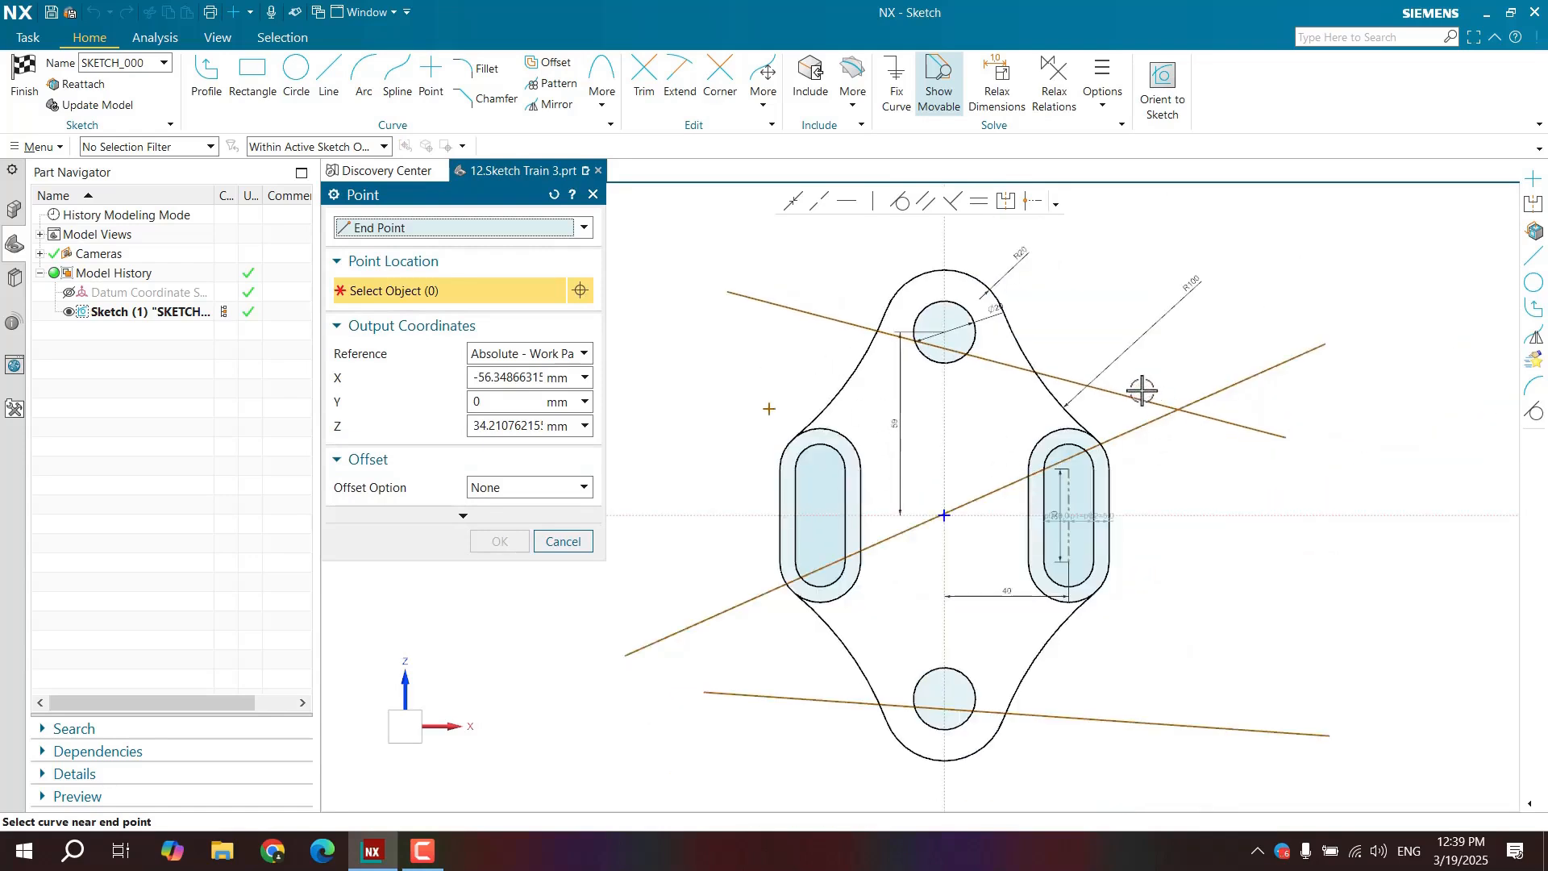
{"action": "left_click", "coordinate": [1231, 423]}
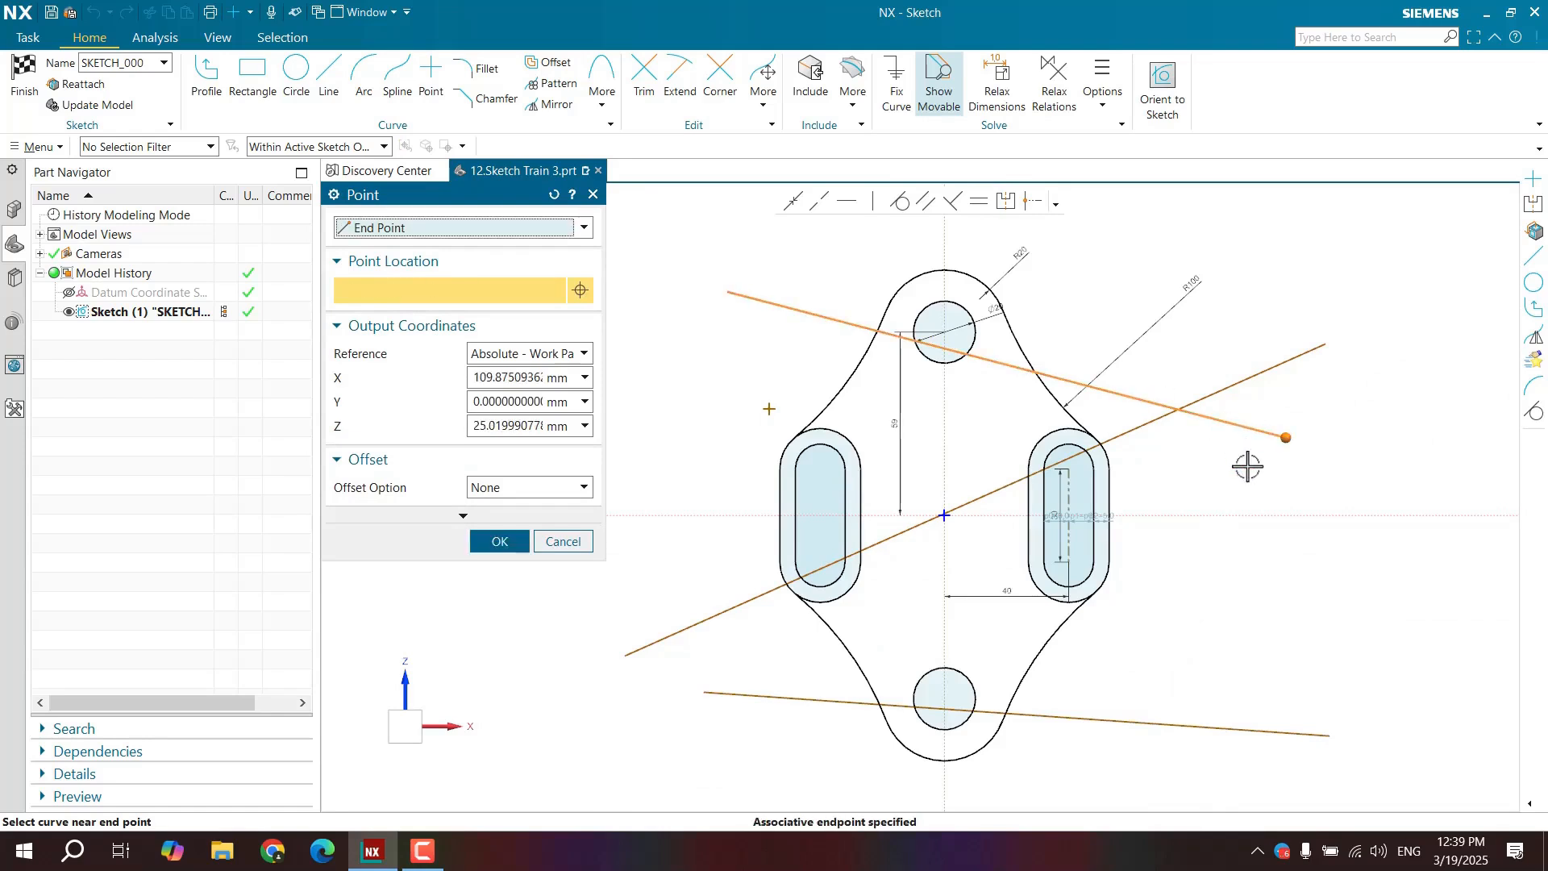
{"action": "left_click", "coordinate": [815, 316]}
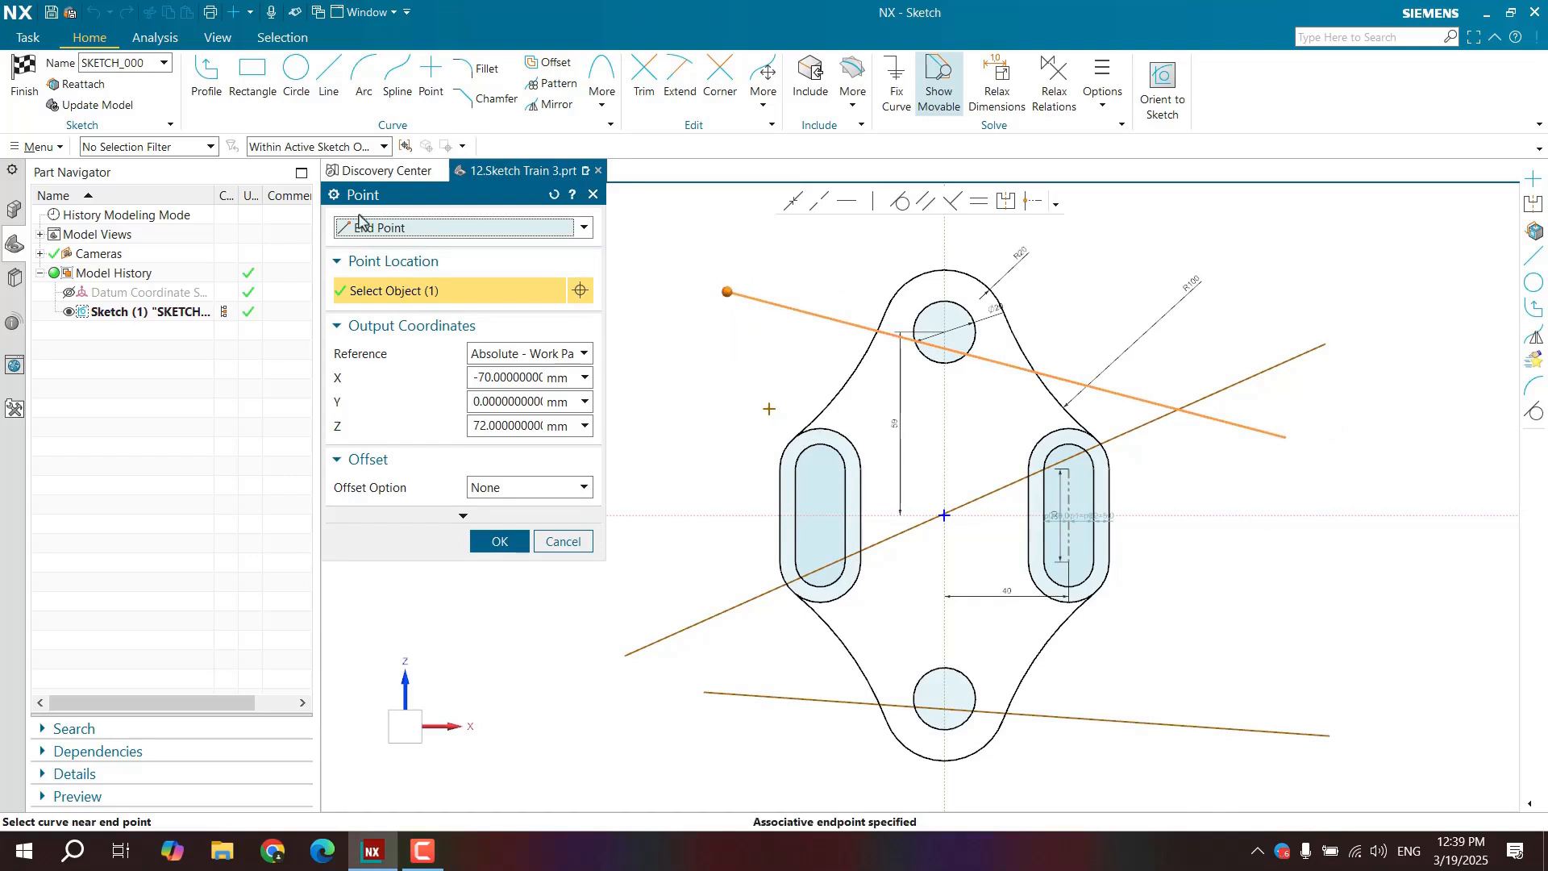
Pick the left end, followed by the right end, of the left inner slot's upper arc as End Point locations.
{"action": "scroll", "coordinate": [804, 473], "scroll_direction": "up", "scroll_amount": 4}
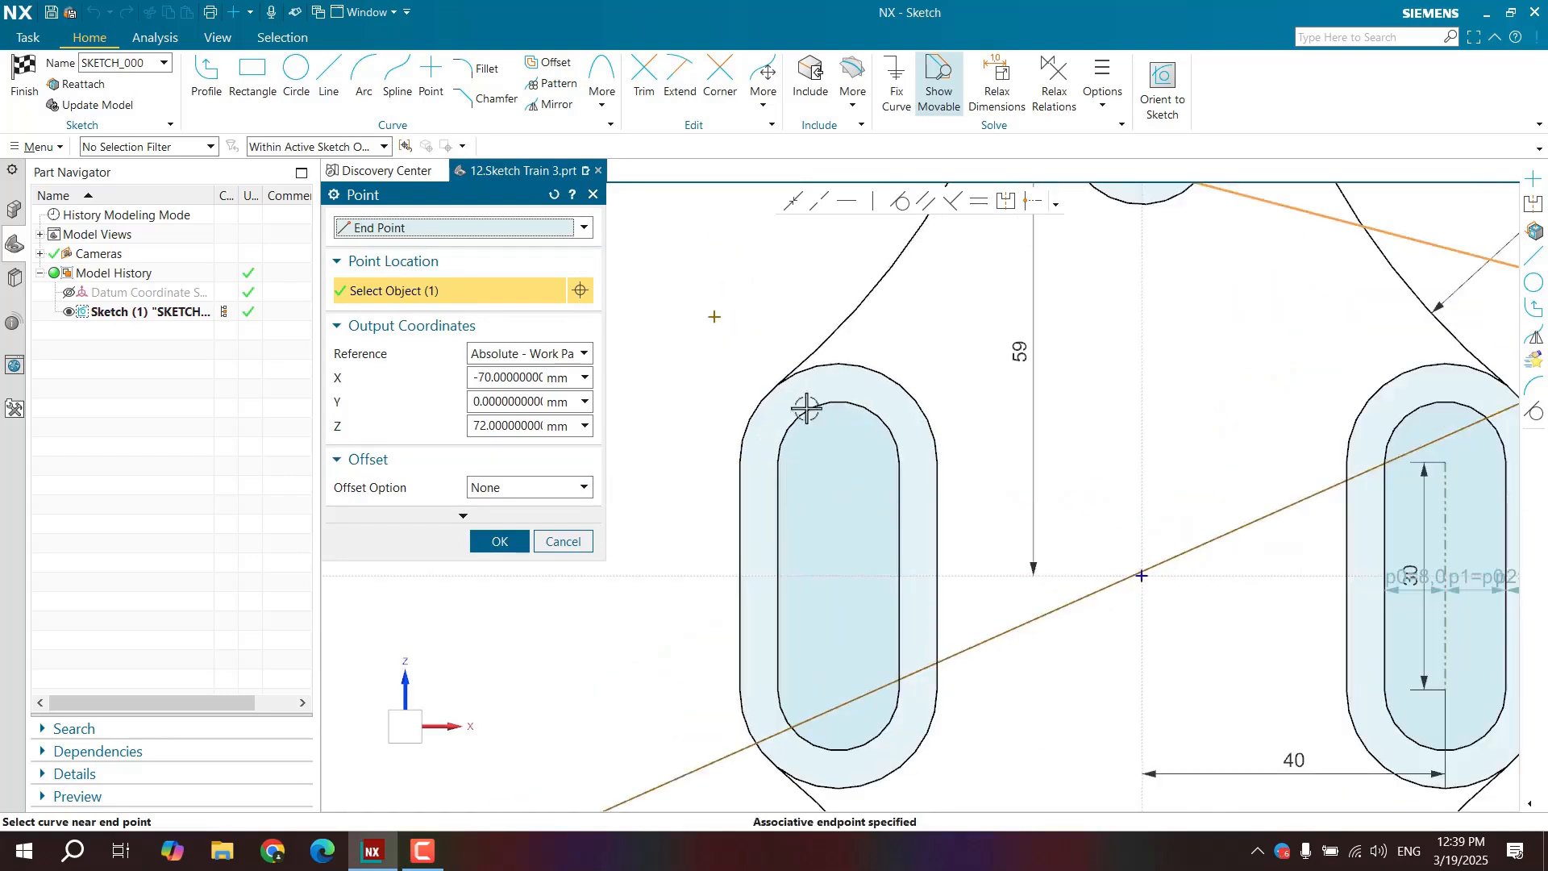
{"action": "left_click", "coordinate": [794, 429]}
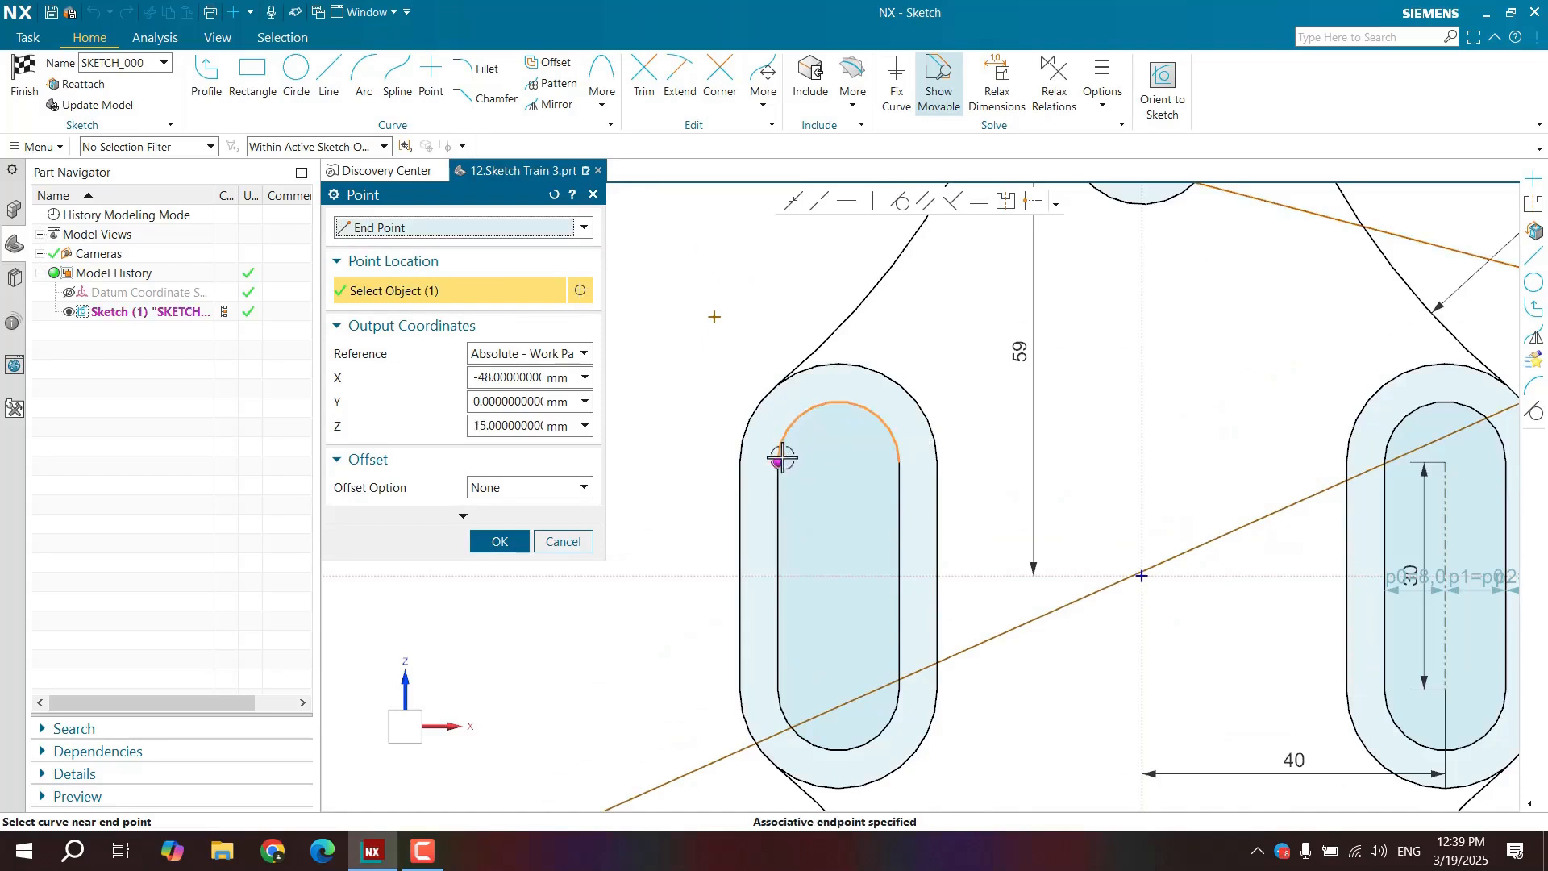
{"action": "left_click", "coordinate": [896, 435]}
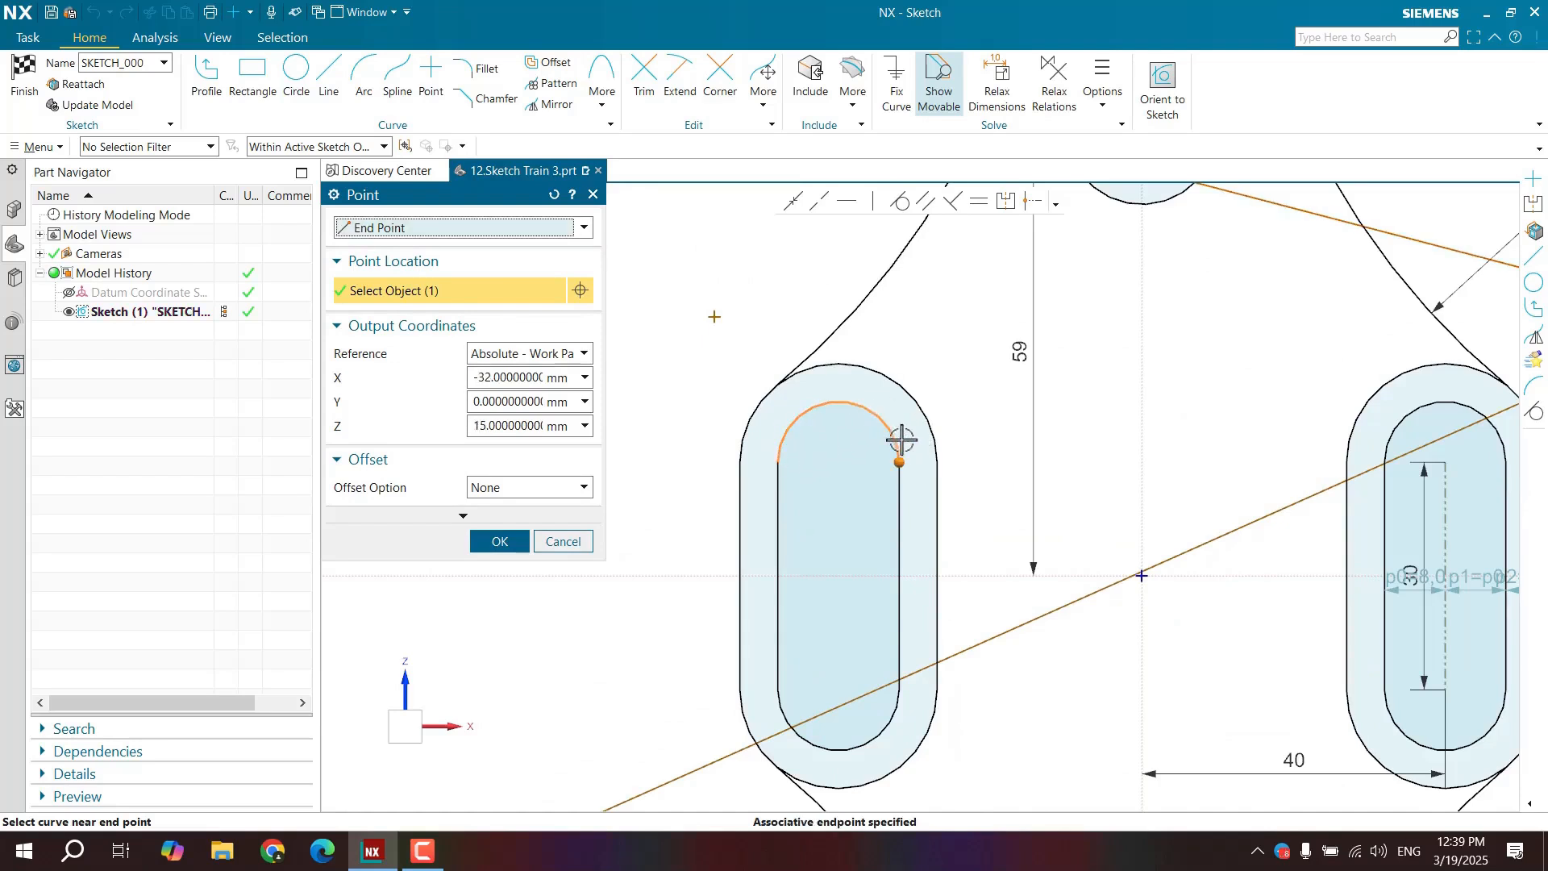
Use the Control Point type to pick the midpoint and ends of the left inner slot's upper arc.
{"action": "left_click", "coordinate": [450, 232]}
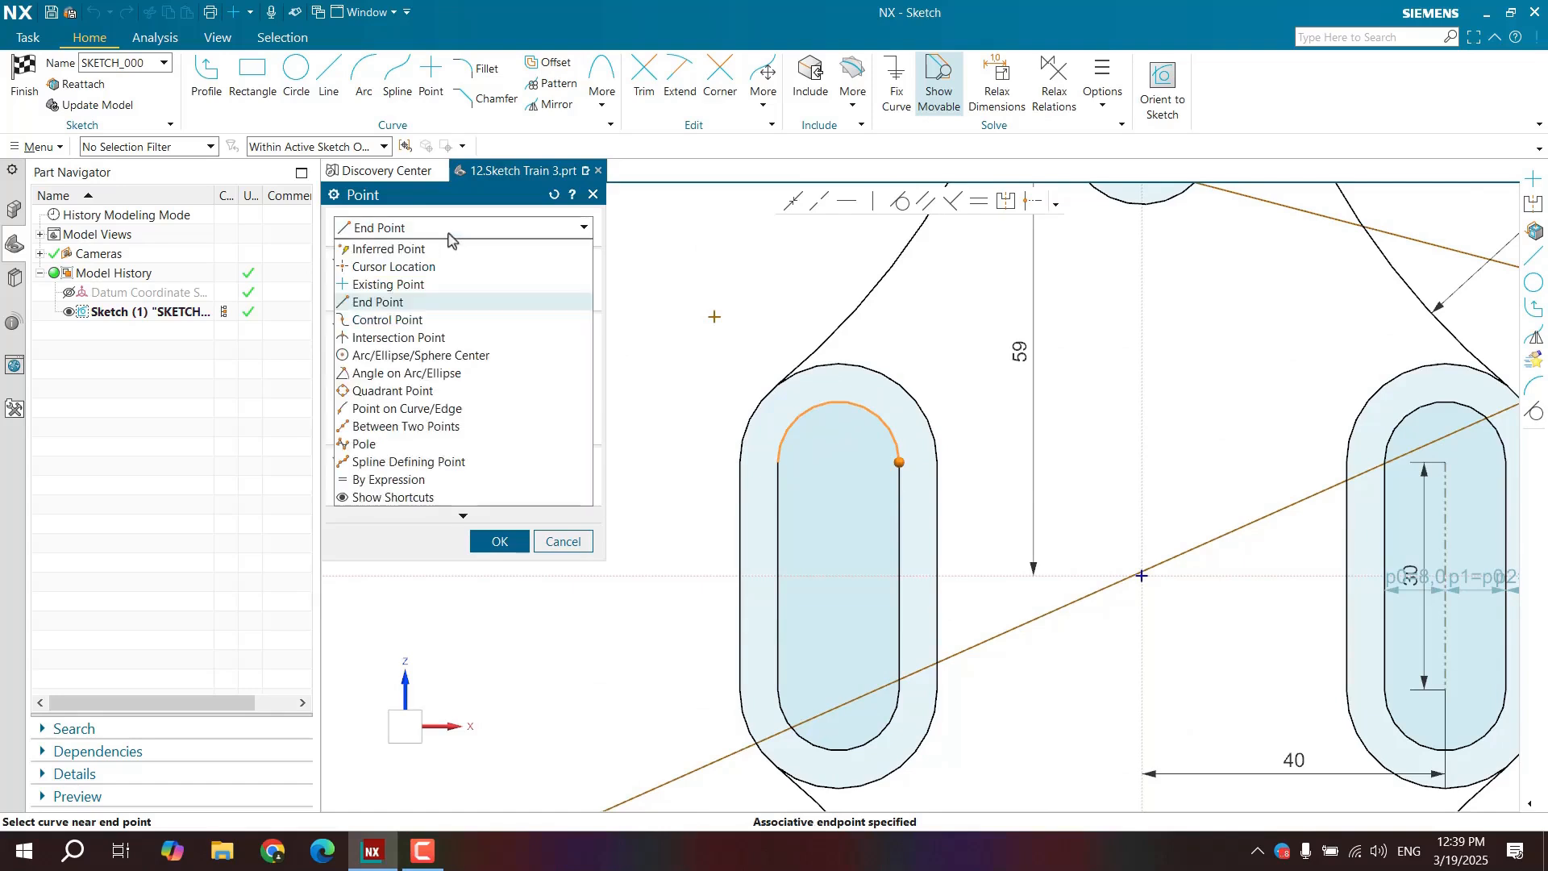
{"action": "left_click", "coordinate": [385, 321]}
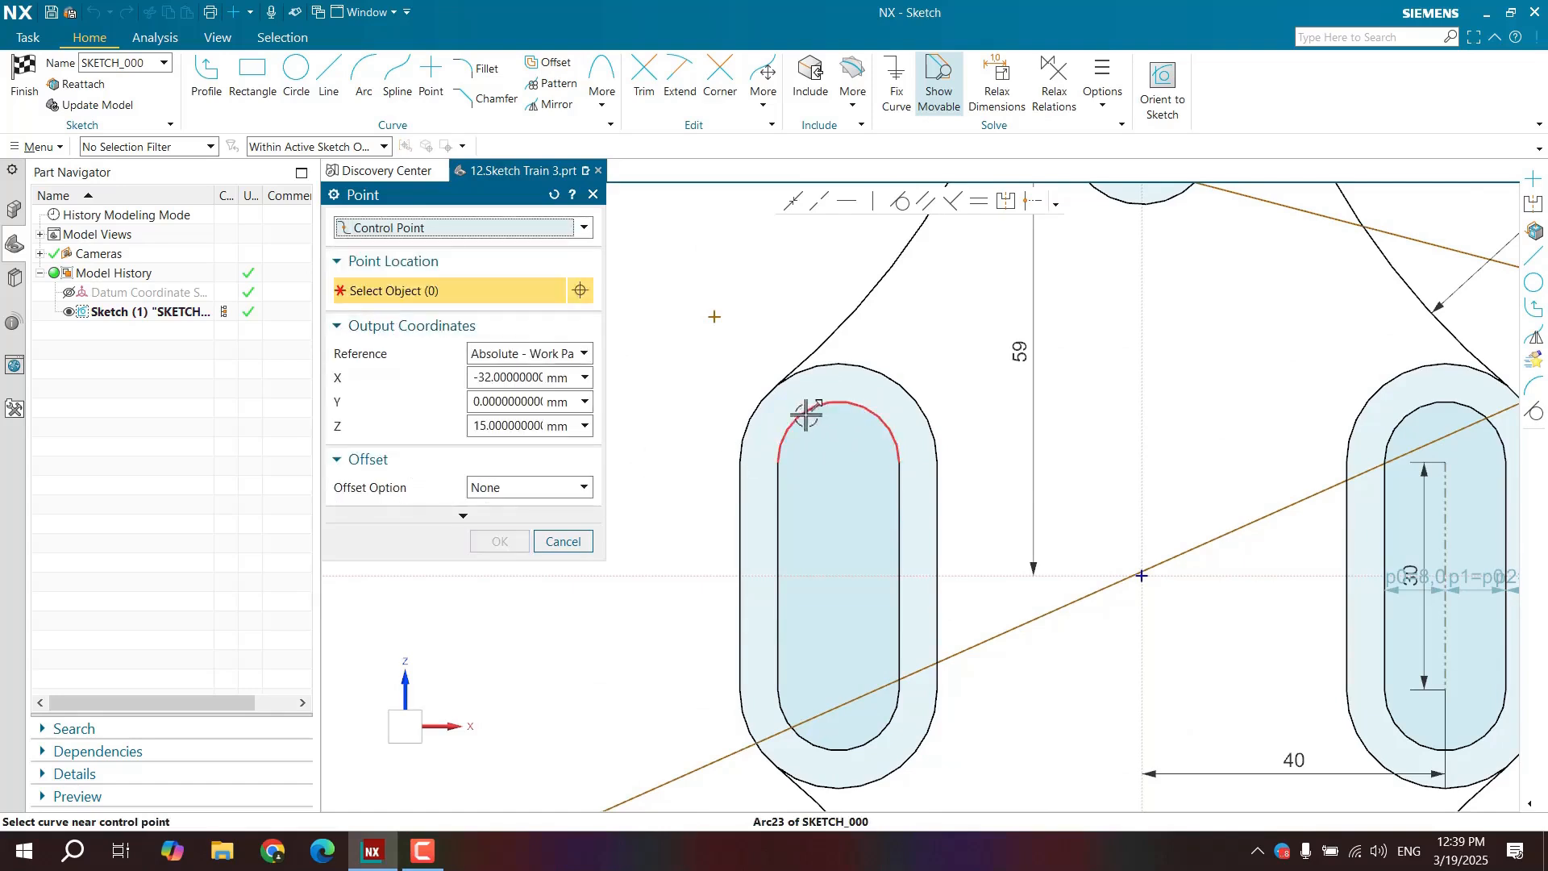
{"action": "left_click", "coordinate": [801, 416]}
{"action": "scroll", "coordinate": [819, 476], "scroll_direction": "up", "scroll_amount": 3}
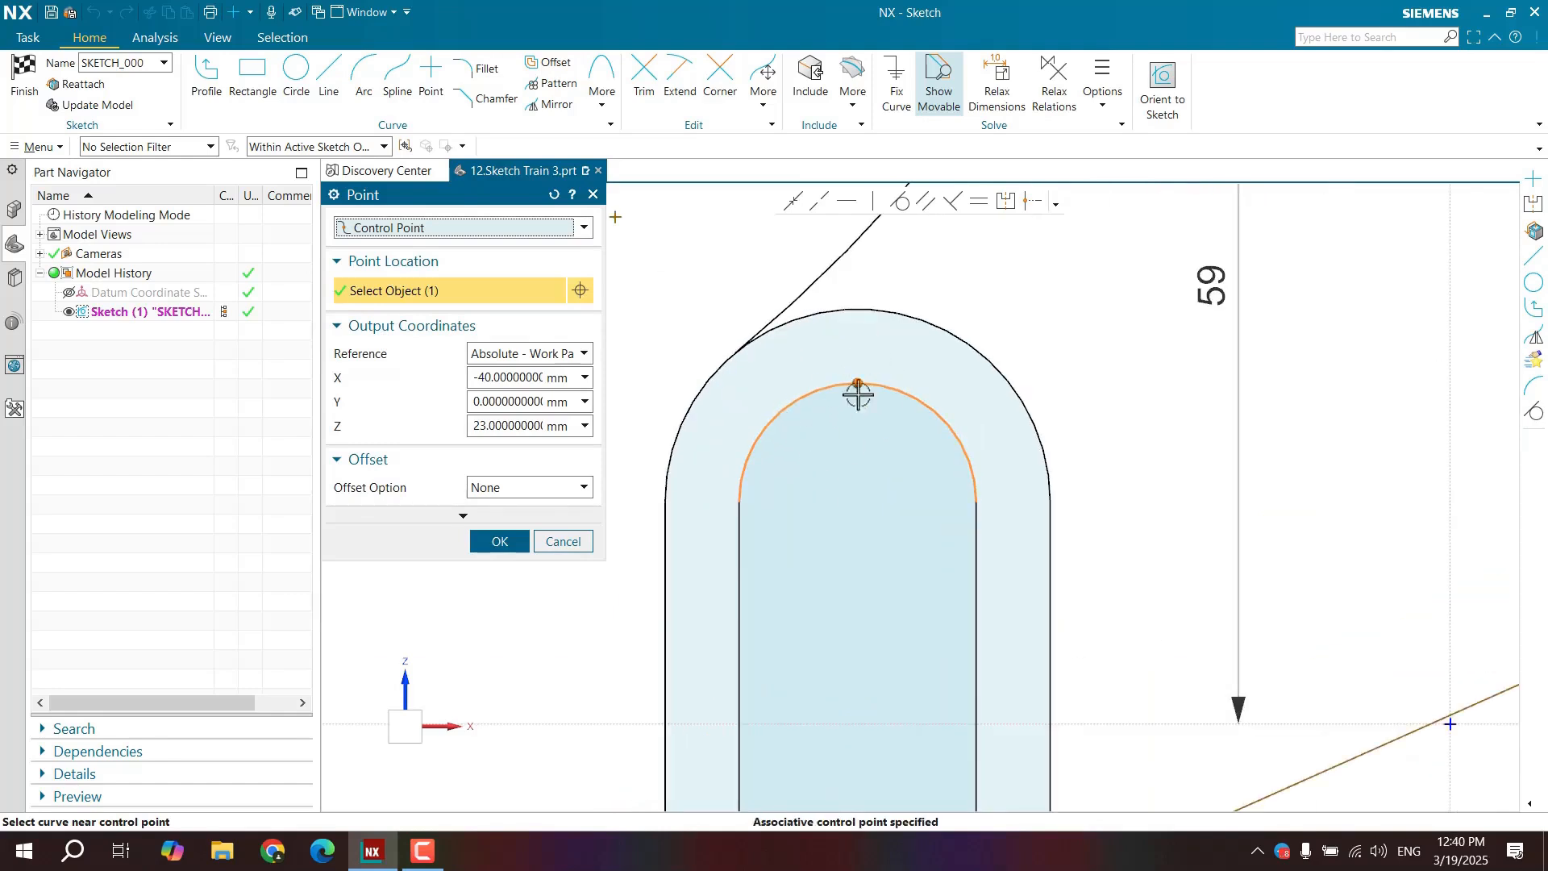
{"action": "left_click", "coordinate": [740, 461]}
{"action": "left_click", "coordinate": [842, 385]}
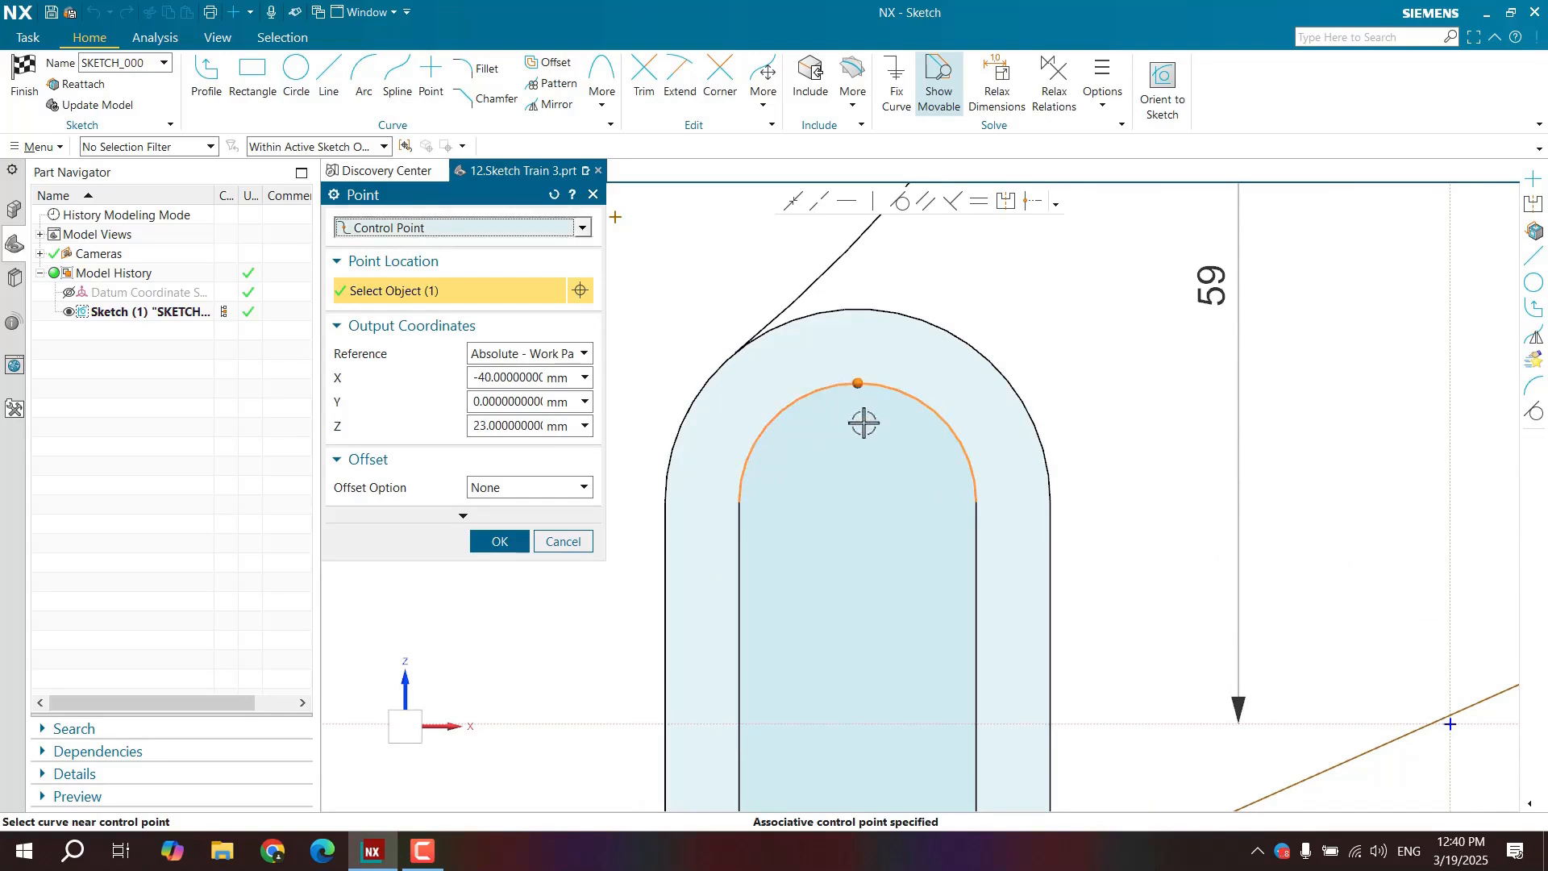
Pick the midpoint, followed by the lower end, of the left inner slot's right vertical line as control points.
{"action": "scroll", "coordinate": [886, 532], "scroll_direction": "up", "scroll_amount": 3}
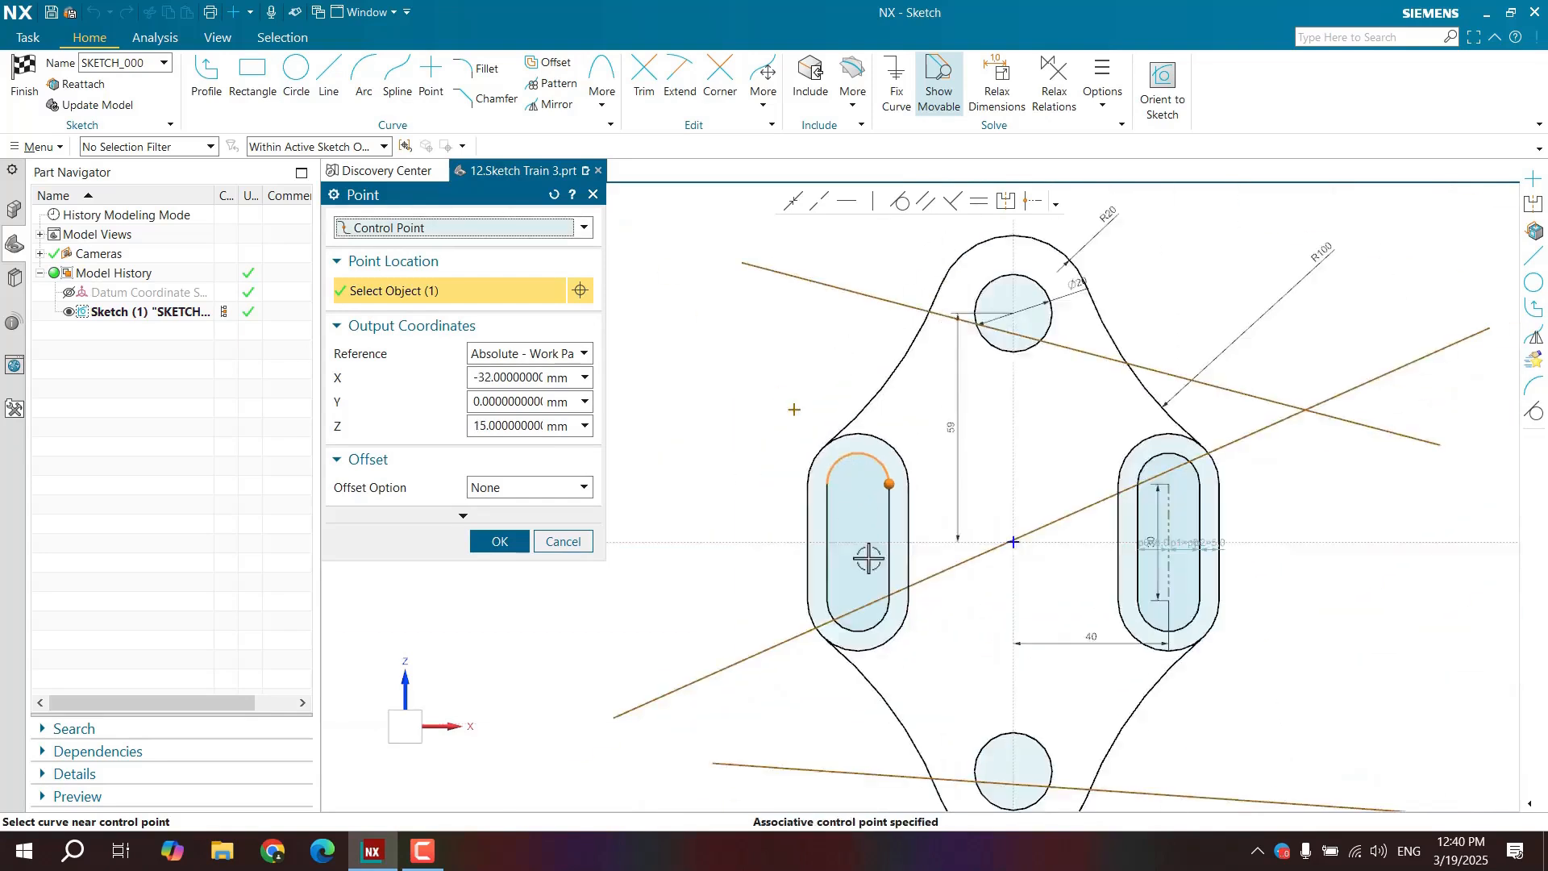
{"action": "scroll", "coordinate": [927, 408], "scroll_direction": "down", "scroll_amount": 2}
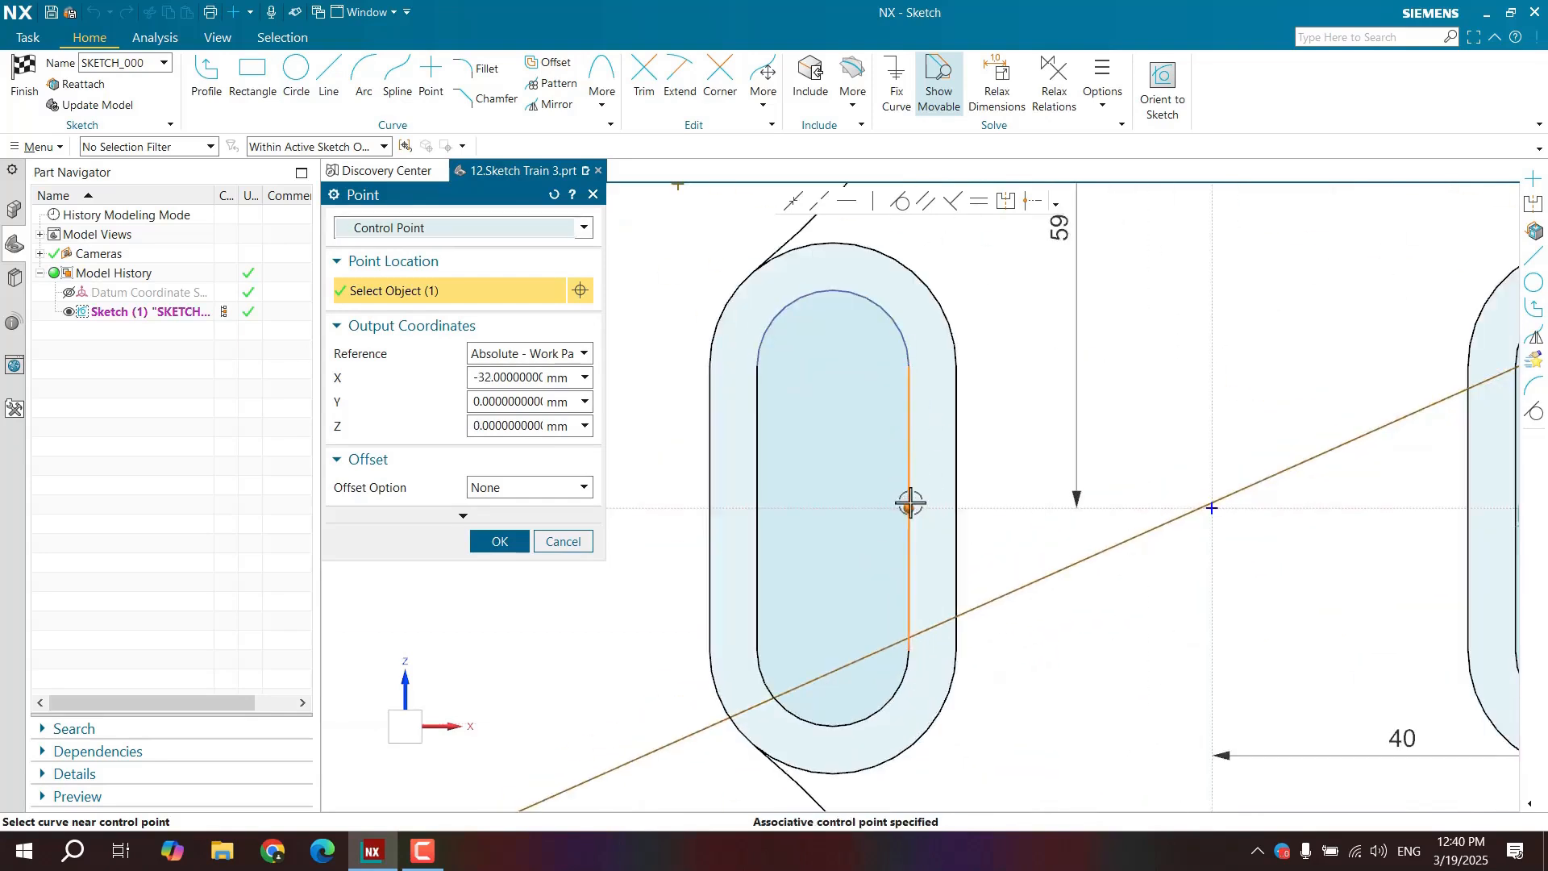
{"action": "left_click", "coordinate": [907, 633]}
{"action": "scroll", "coordinate": [747, 521], "scroll_direction": "up", "scroll_amount": 3}
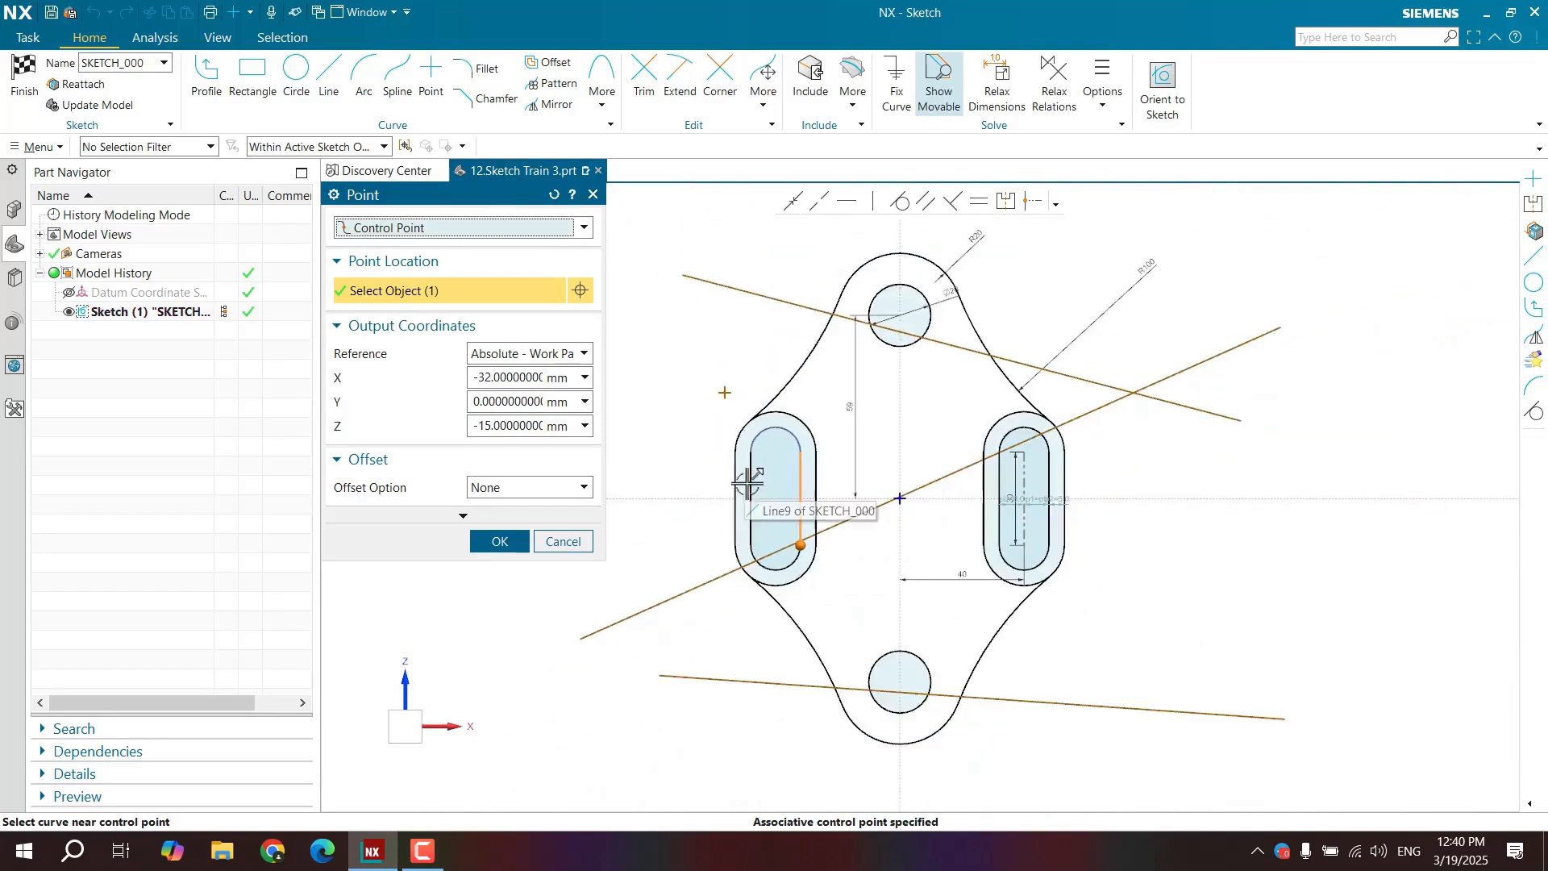
{"action": "scroll", "coordinate": [1133, 463], "scroll_direction": "down", "scroll_amount": 2}
{"action": "scroll", "coordinate": [1117, 471], "scroll_direction": "down", "scroll_amount": 1}
{"action": "scroll", "coordinate": [933, 449], "scroll_direction": "up", "scroll_amount": 2}
{"action": "scroll", "coordinate": [739, 219], "scroll_direction": "down", "scroll_amount": 3}
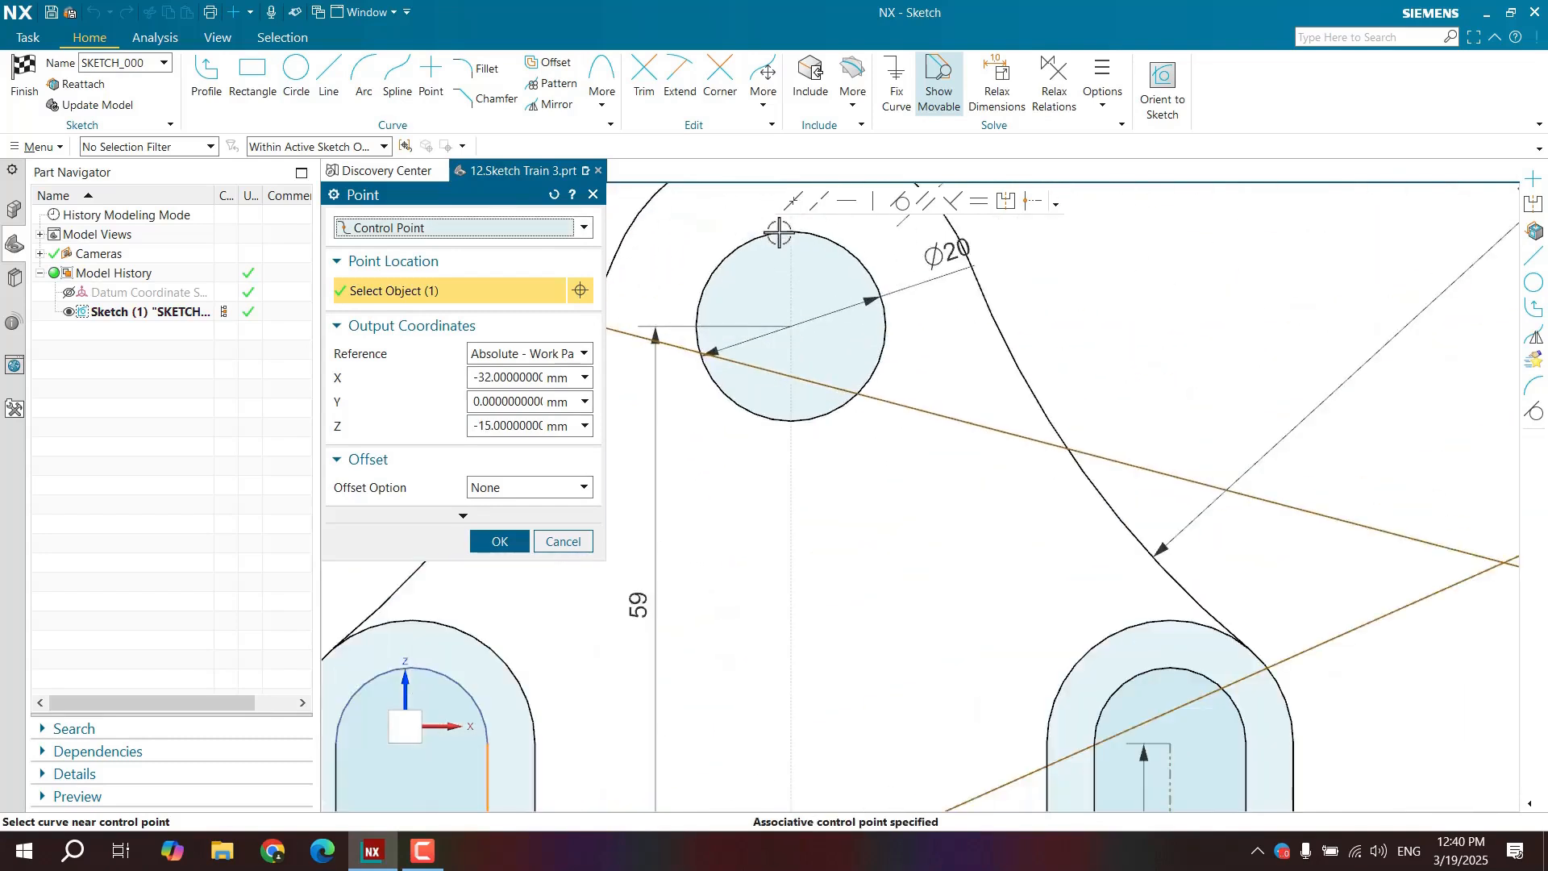
{"action": "scroll", "coordinate": [917, 355], "scroll_direction": "up", "scroll_amount": 4}
{"action": "scroll", "coordinate": [1157, 729], "scroll_direction": "down", "scroll_amount": 1}
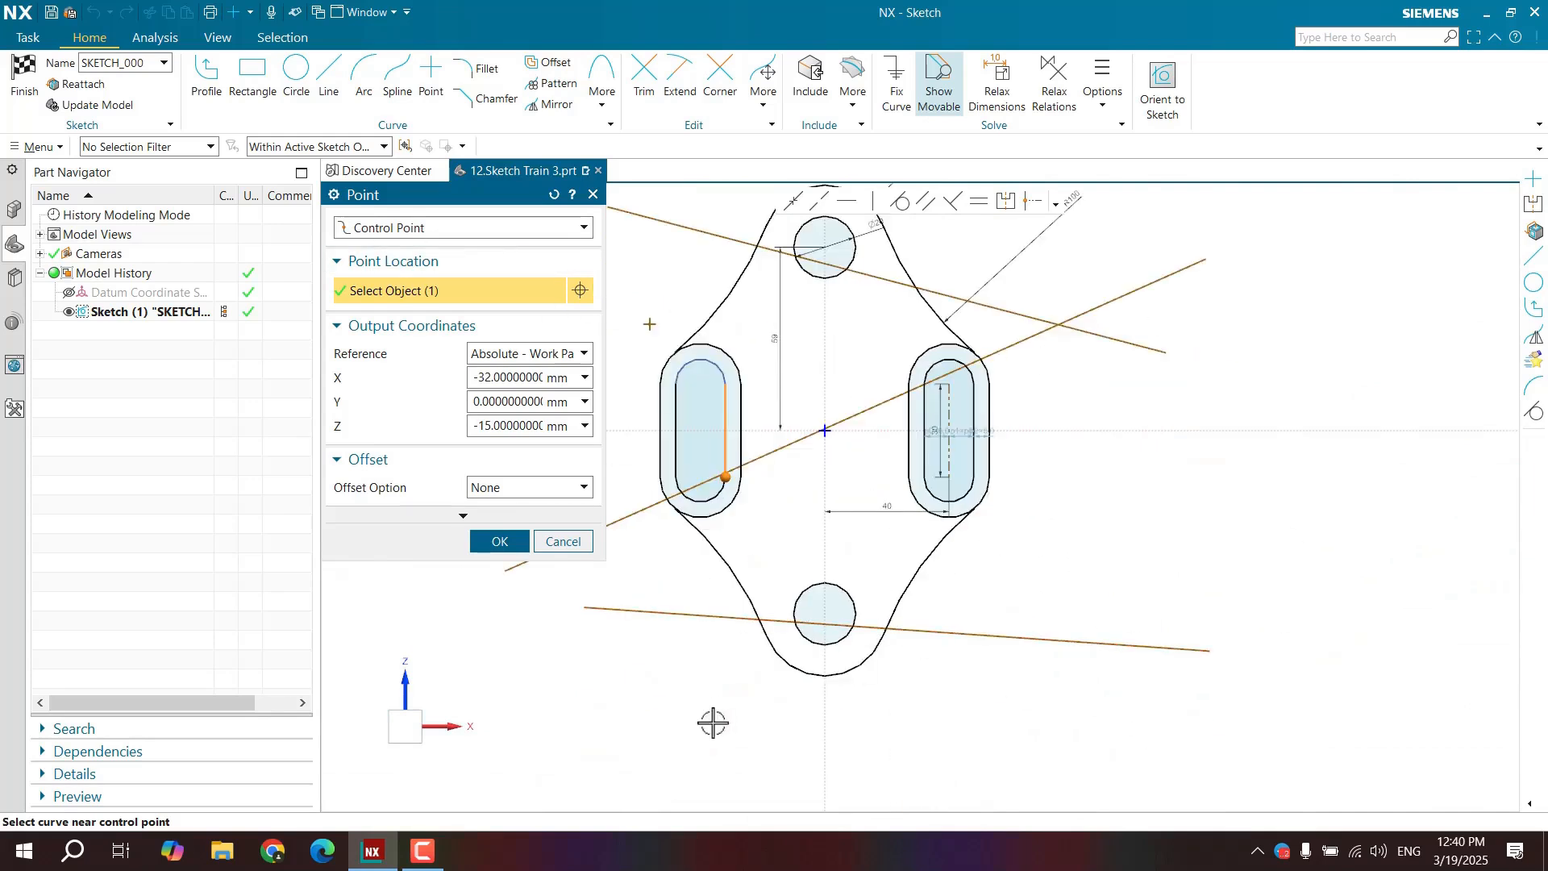
Use the Intersection Point type to specify the point where the upper slanted line crosses the long diagonal line.
{"action": "left_click", "coordinate": [421, 229]}
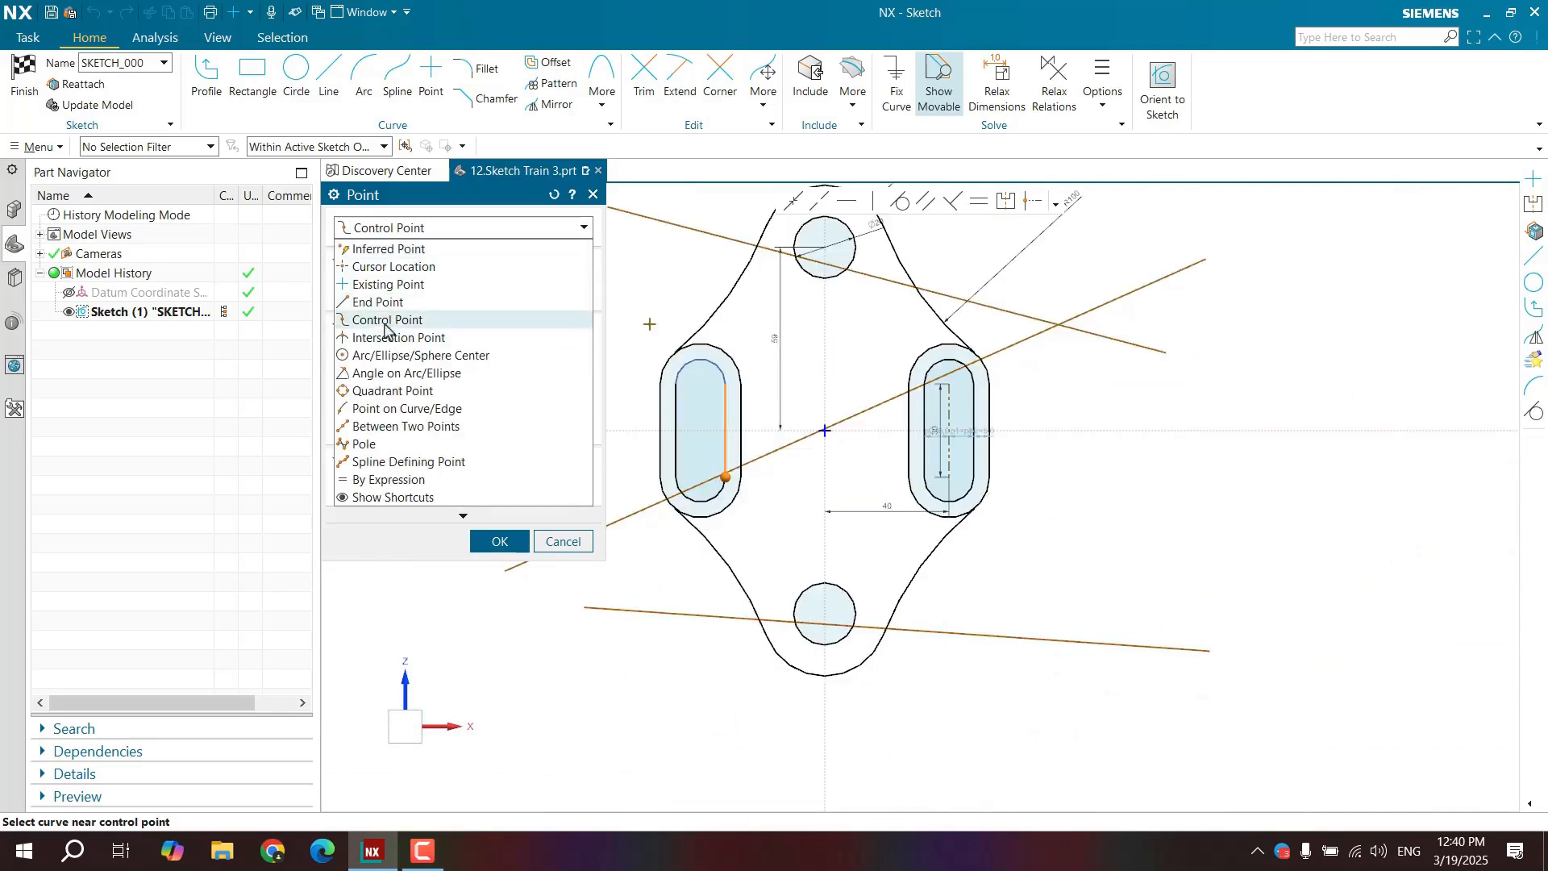
{"action": "left_click", "coordinate": [396, 338]}
{"action": "scroll", "coordinate": [1172, 491], "scroll_direction": "up", "scroll_amount": 1}
{"action": "scroll", "coordinate": [1180, 263], "scroll_direction": "down", "scroll_amount": 2}
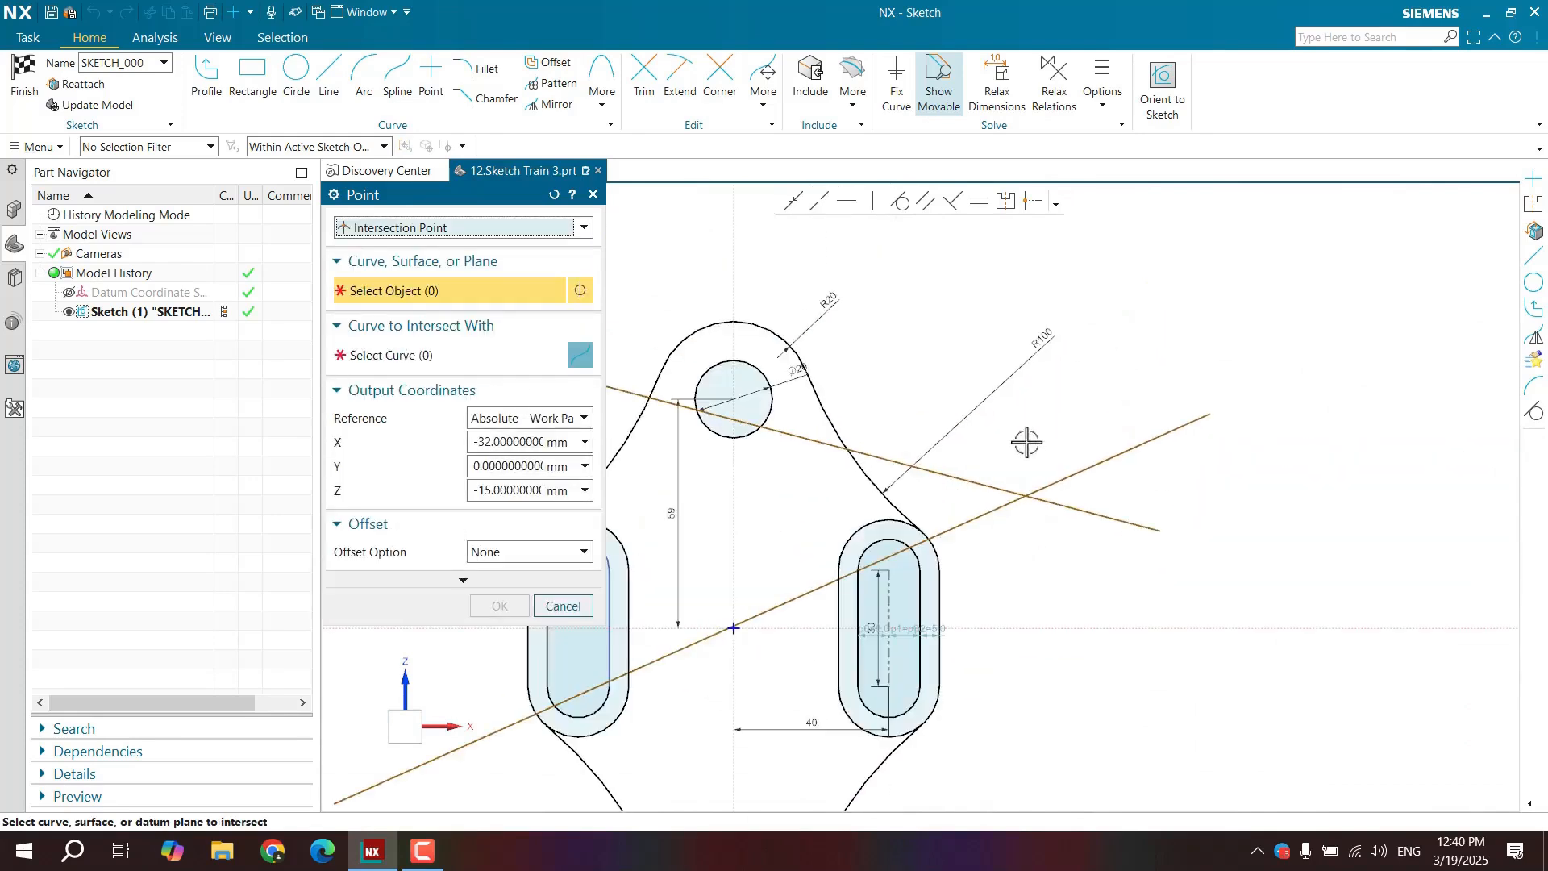
{"action": "left_click", "coordinate": [976, 482]}
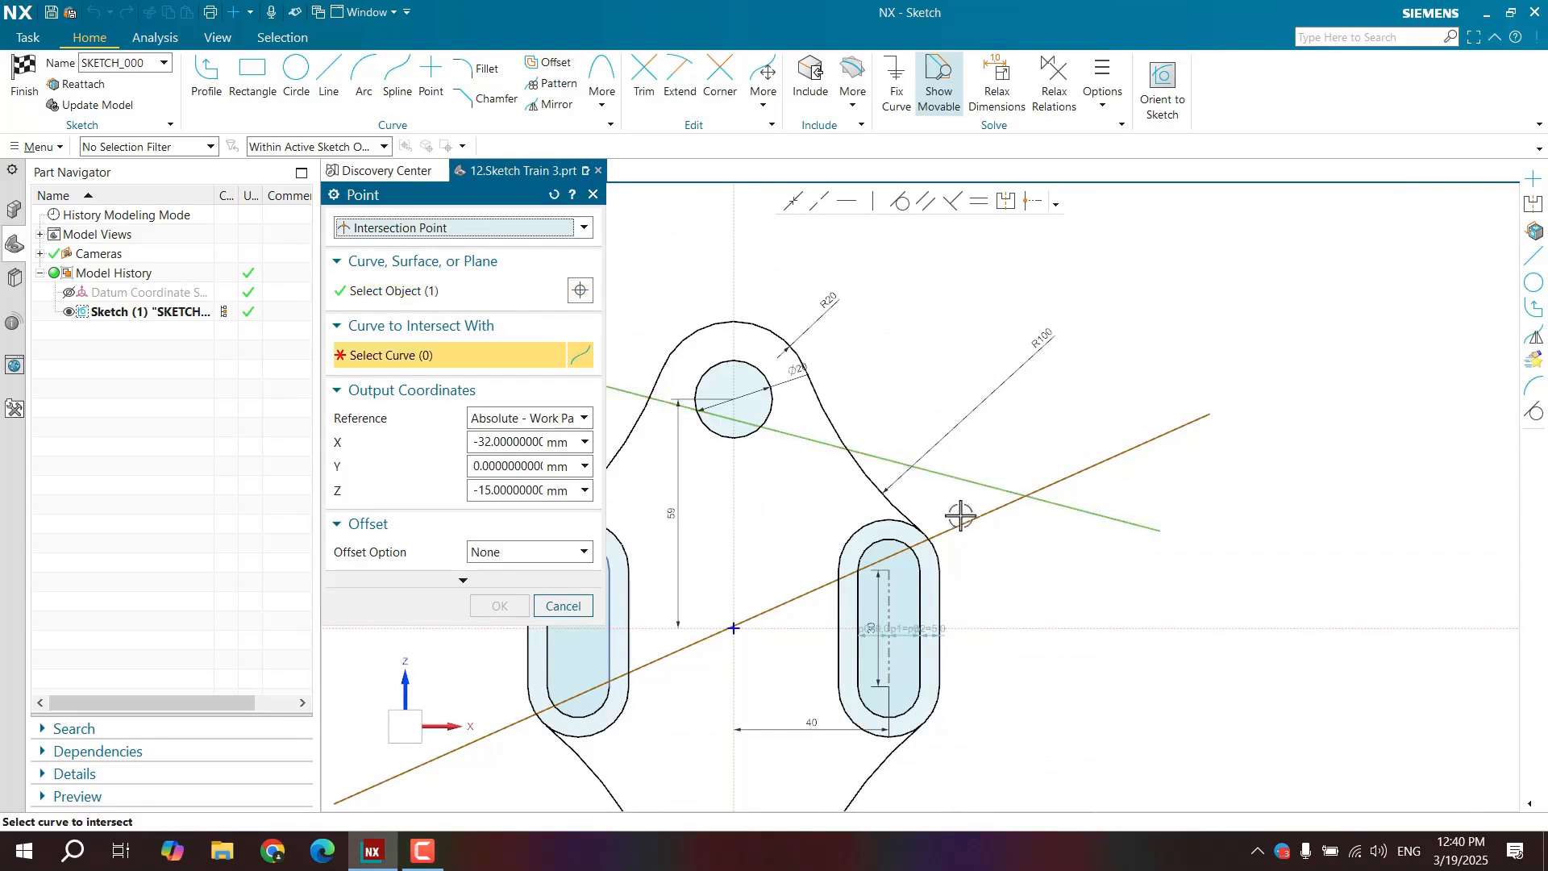
{"action": "left_click", "coordinate": [957, 523]}
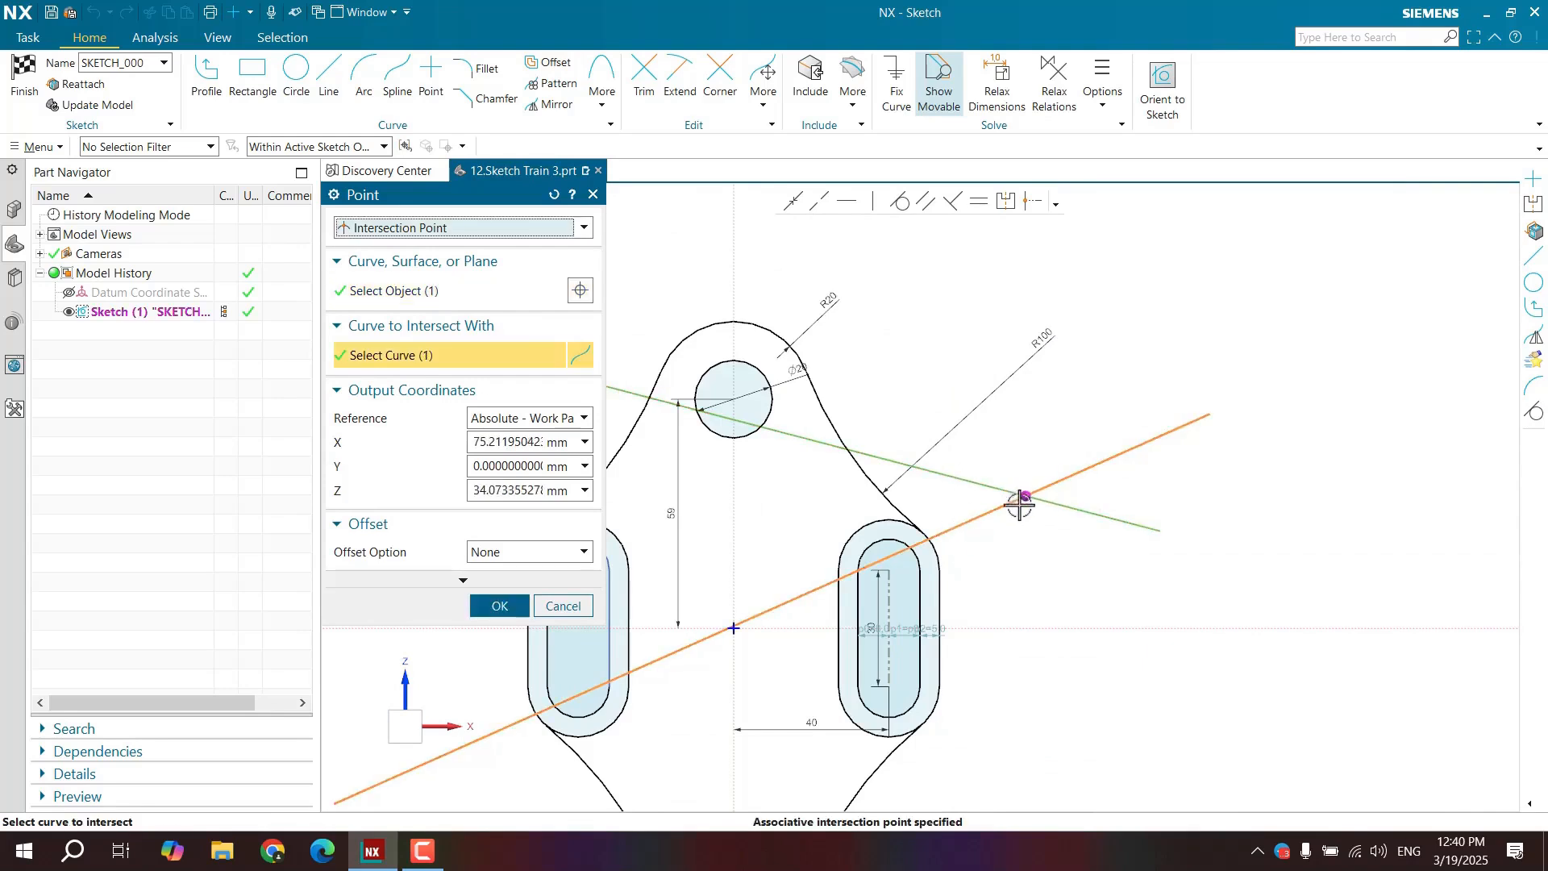
Create the intersection point where the two slanted lines cross, and start another point using the Arc/Ellipse/Sphere Center type.
{"action": "left_click", "coordinate": [500, 605]}
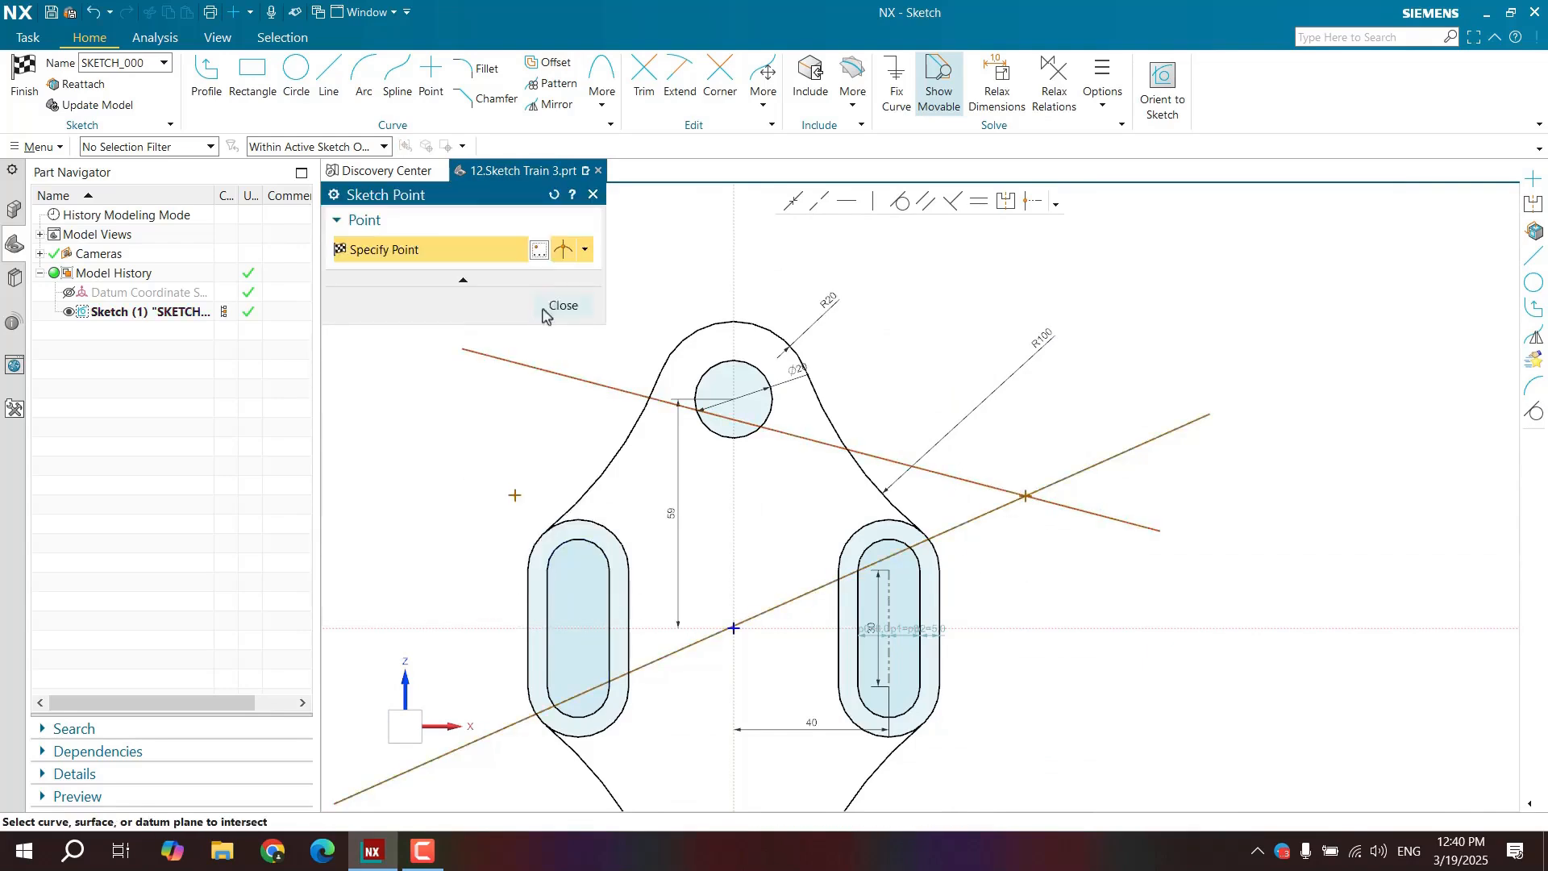
{"action": "left_click", "coordinate": [544, 249]}
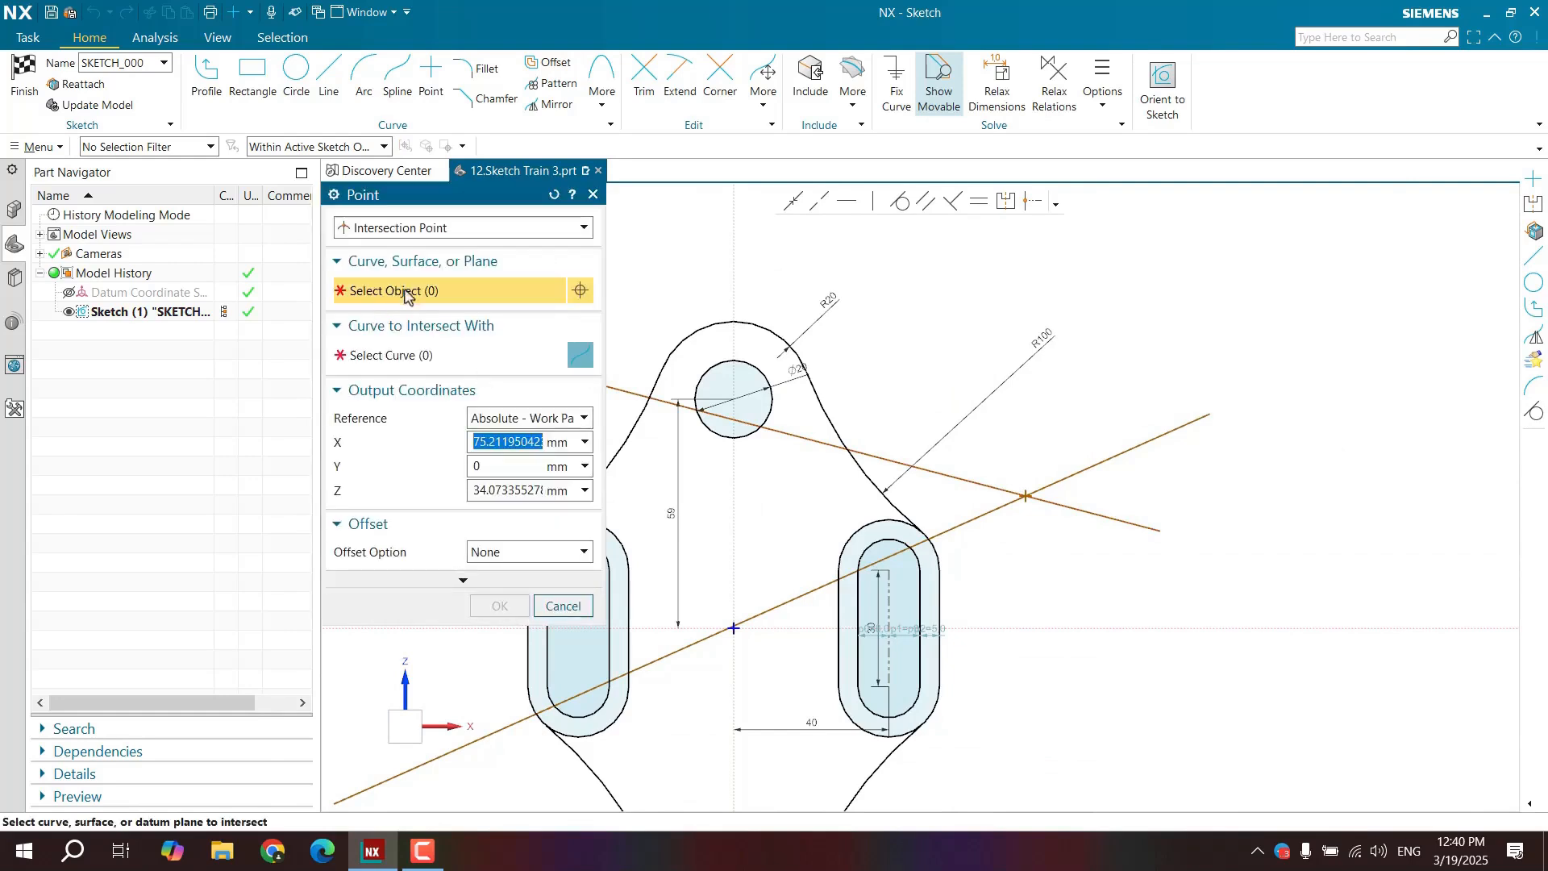
{"action": "left_click", "coordinate": [429, 230]}
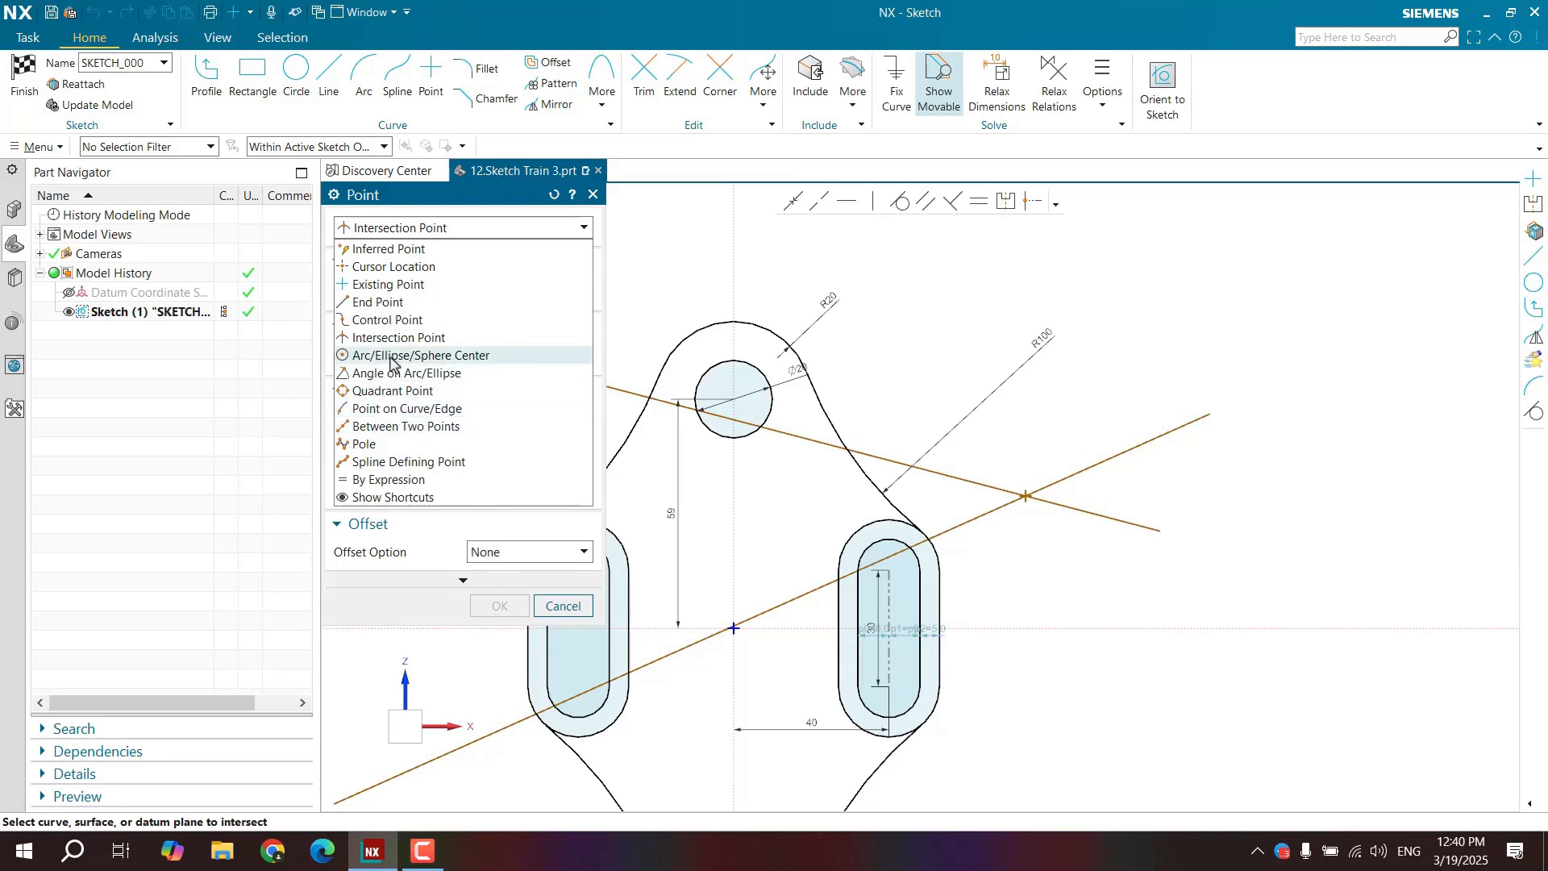
{"action": "left_click", "coordinate": [446, 355]}
Pick the upper 20 mm circle, followed by the left outer slot's upper arc, and create a point at that arc's center.
{"action": "mouse_move", "coordinate": [710, 506]}
{"action": "middle_mouse_down", "text": "shift"}
{"action": "mouse_move", "coordinate": [848, 392]}
{"action": "mouse_move", "coordinate": [916, 367]}
{"action": "middle_mouse_up", "text": "shift"}
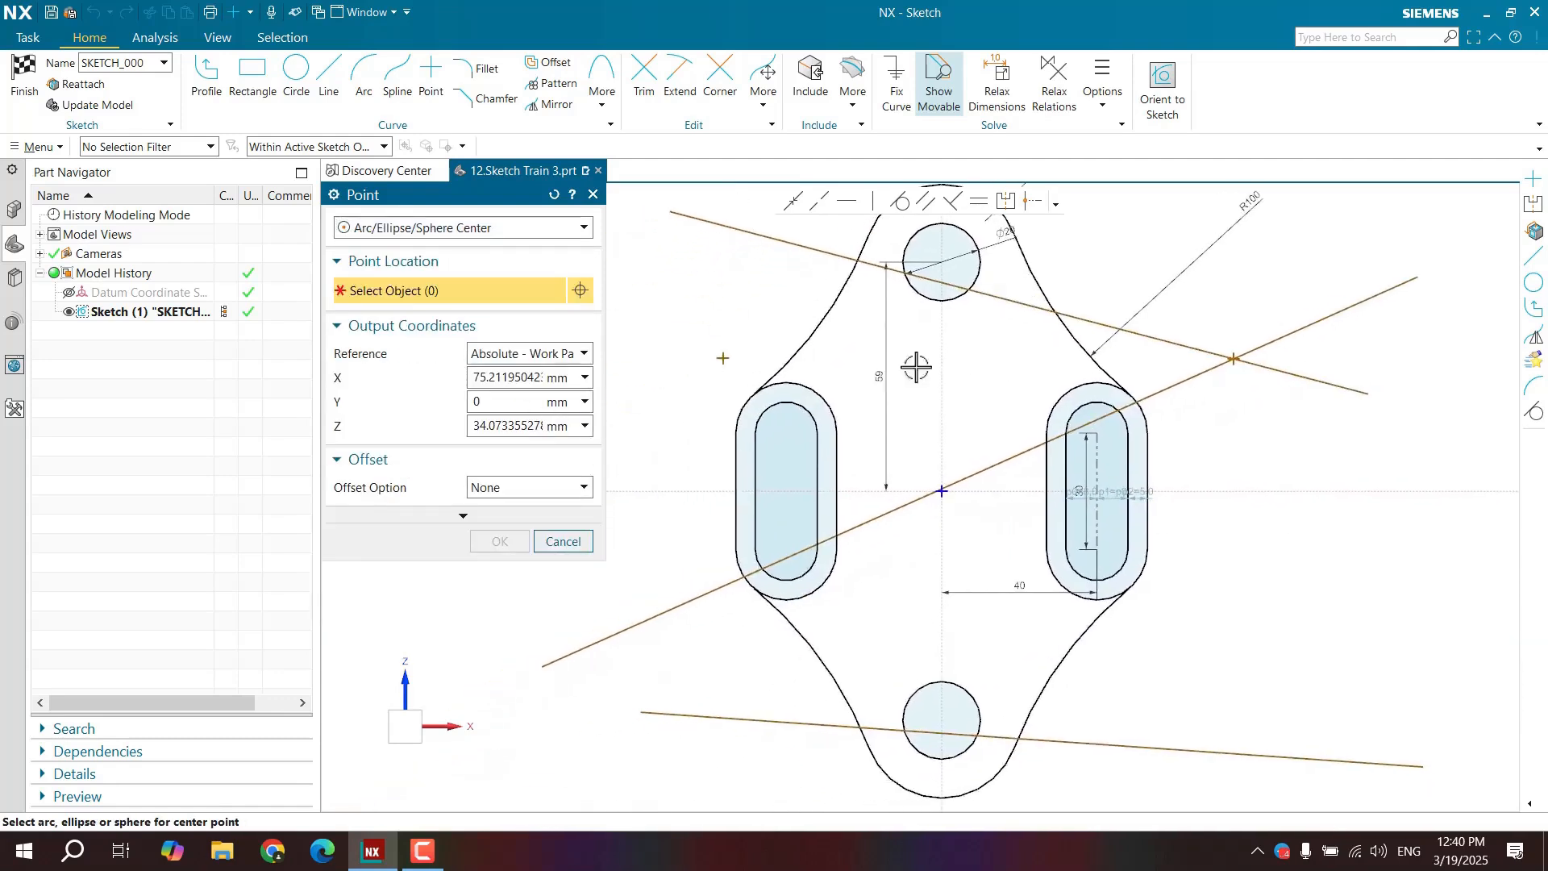
{"action": "mouse_move", "coordinate": [851, 246]}
{"action": "middle_mouse_down", "text": "shift"}
{"action": "mouse_move", "coordinate": [813, 304]}
{"action": "mouse_move", "coordinate": [814, 349]}
{"action": "middle_mouse_up", "text": "shift"}
{"action": "scroll", "coordinate": [814, 303], "scroll_direction": "up", "scroll_amount": 2}
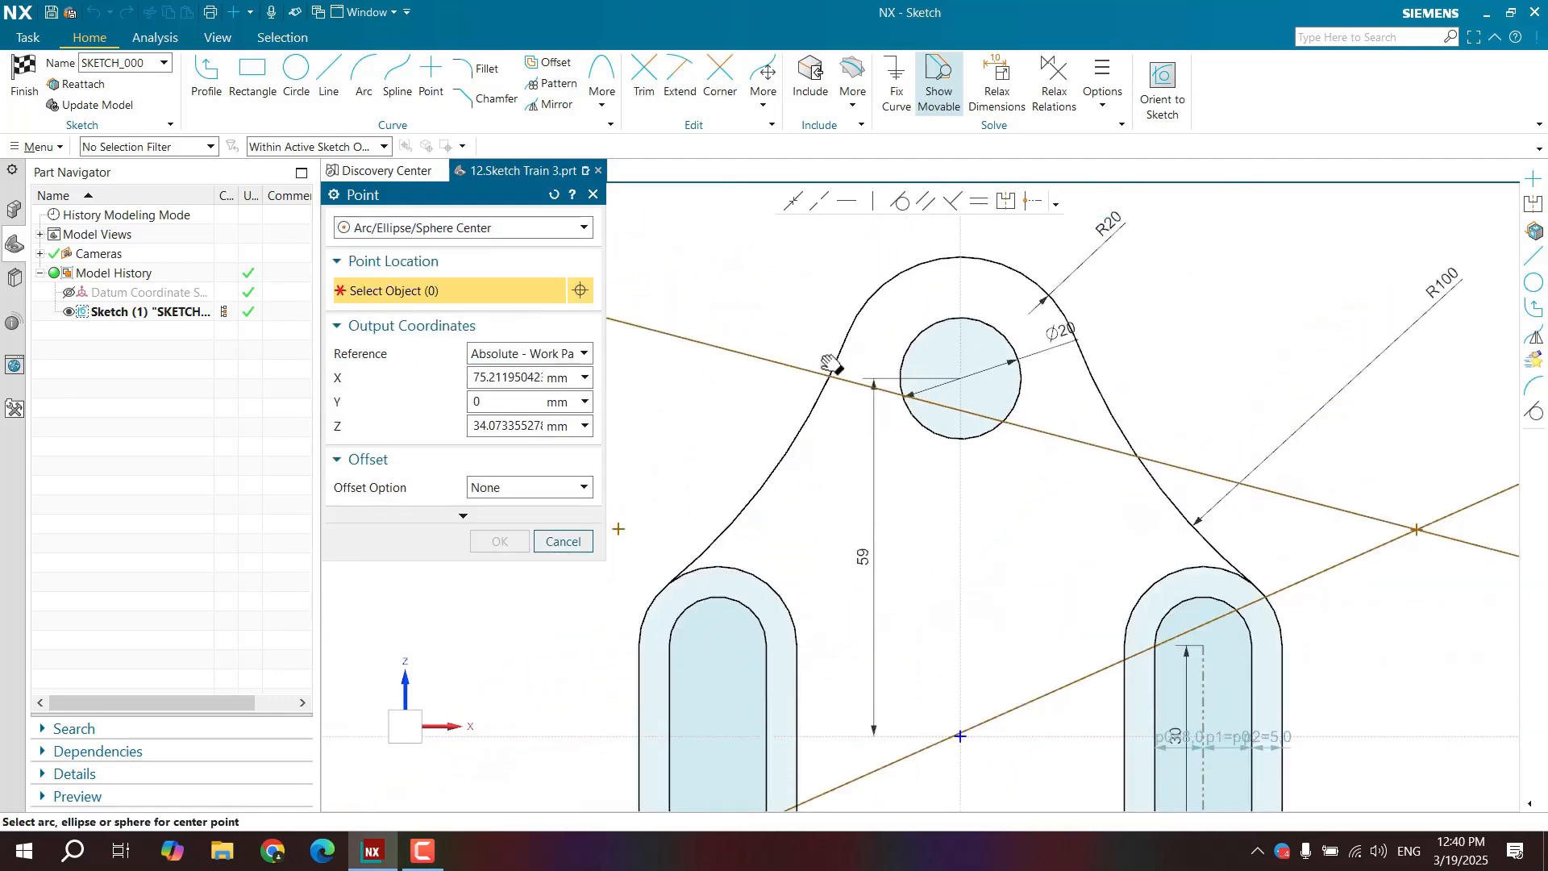
{"action": "left_click", "coordinate": [927, 330]}
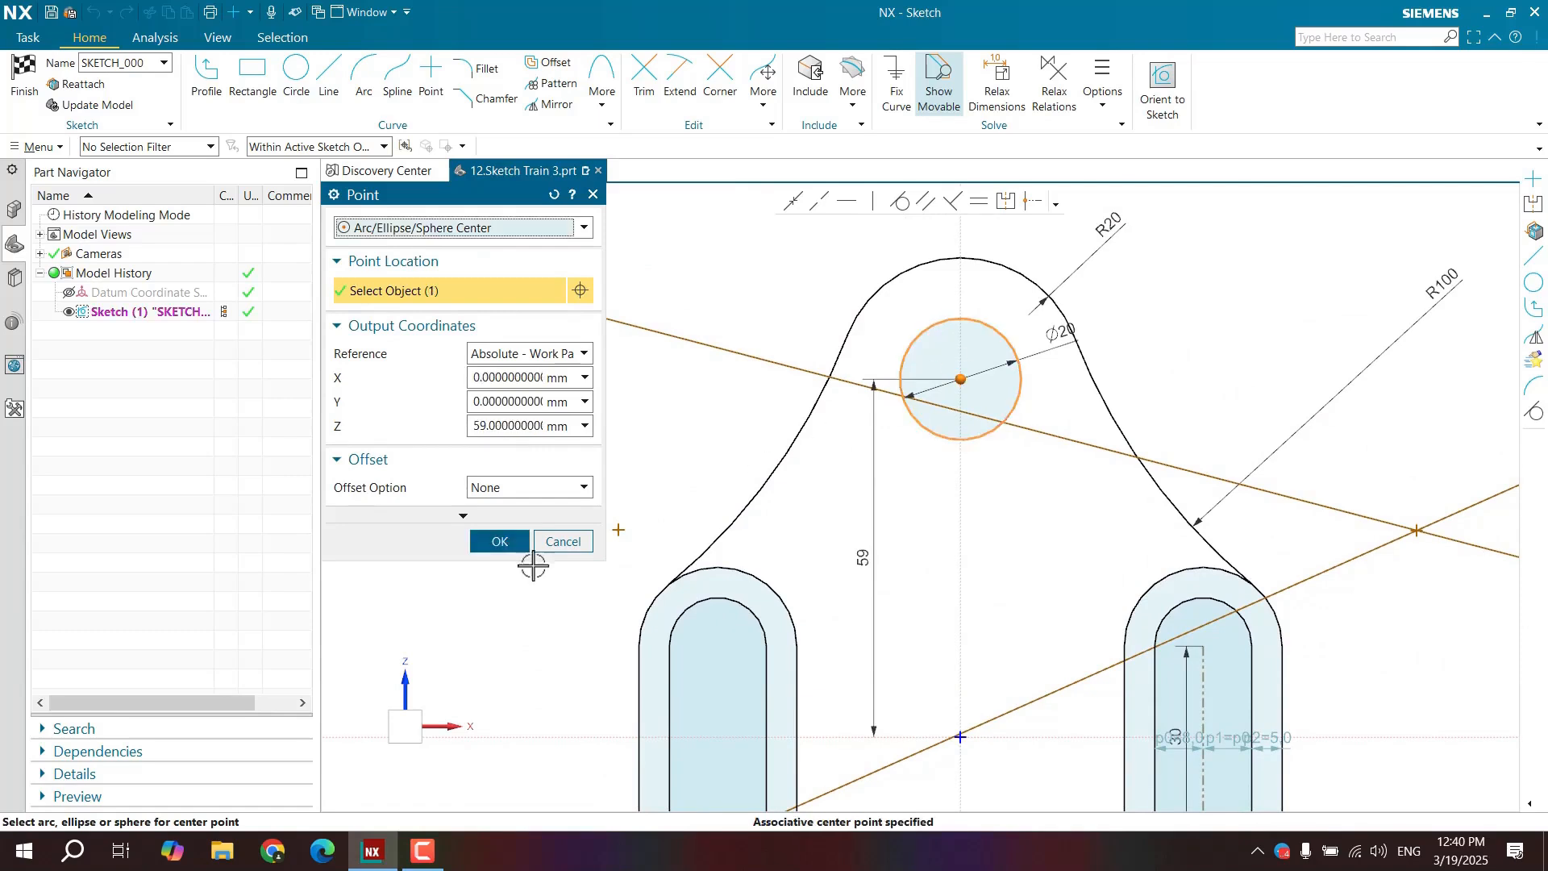
{"action": "left_click", "coordinate": [734, 568]}
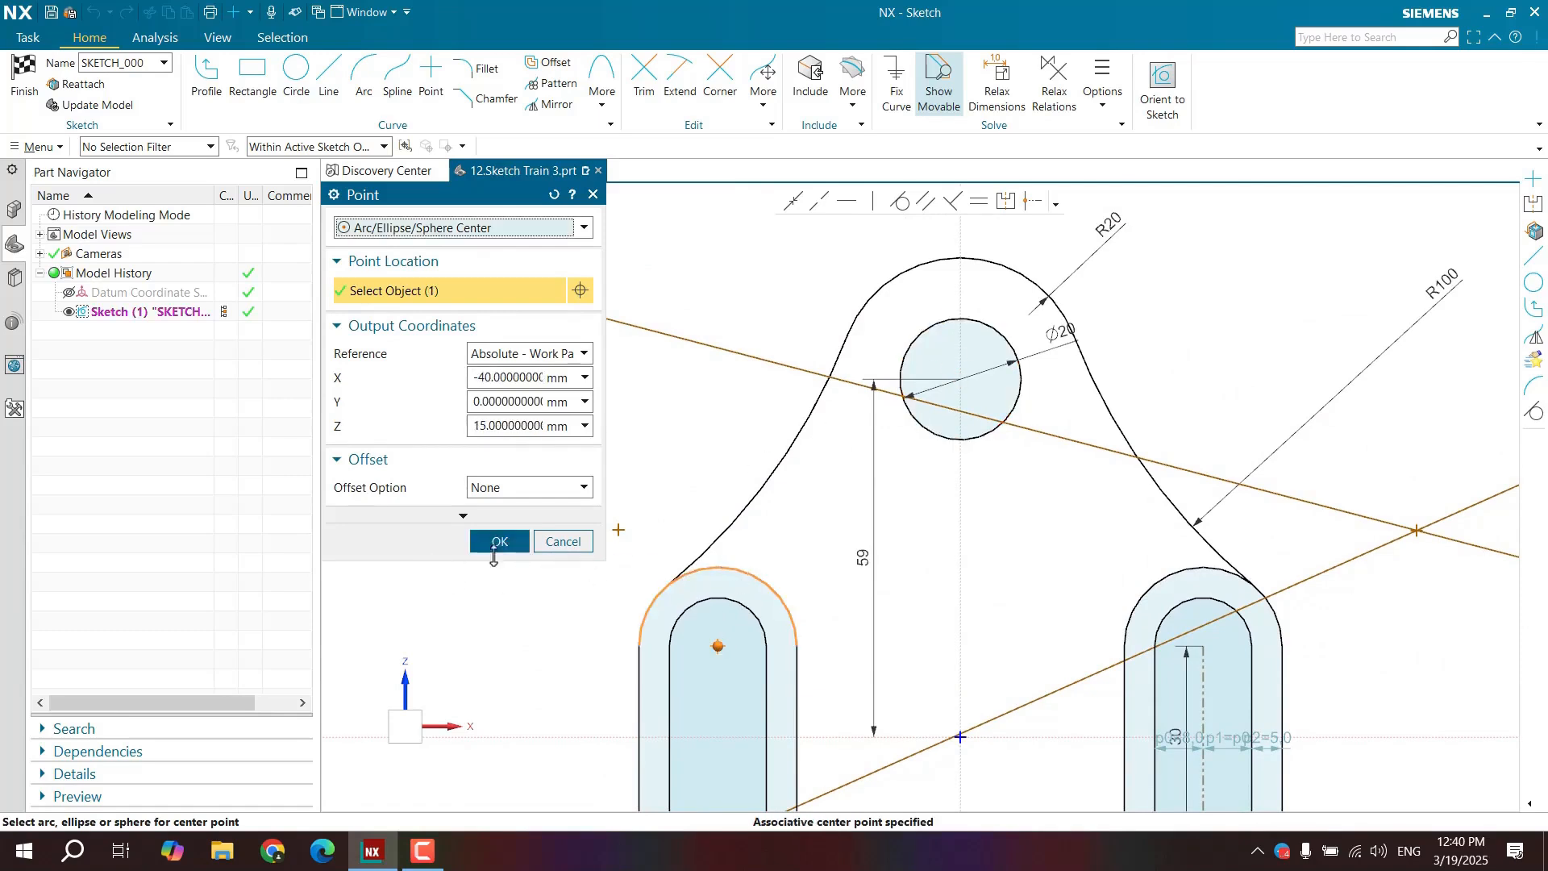
{"action": "left_click", "coordinate": [497, 542]}
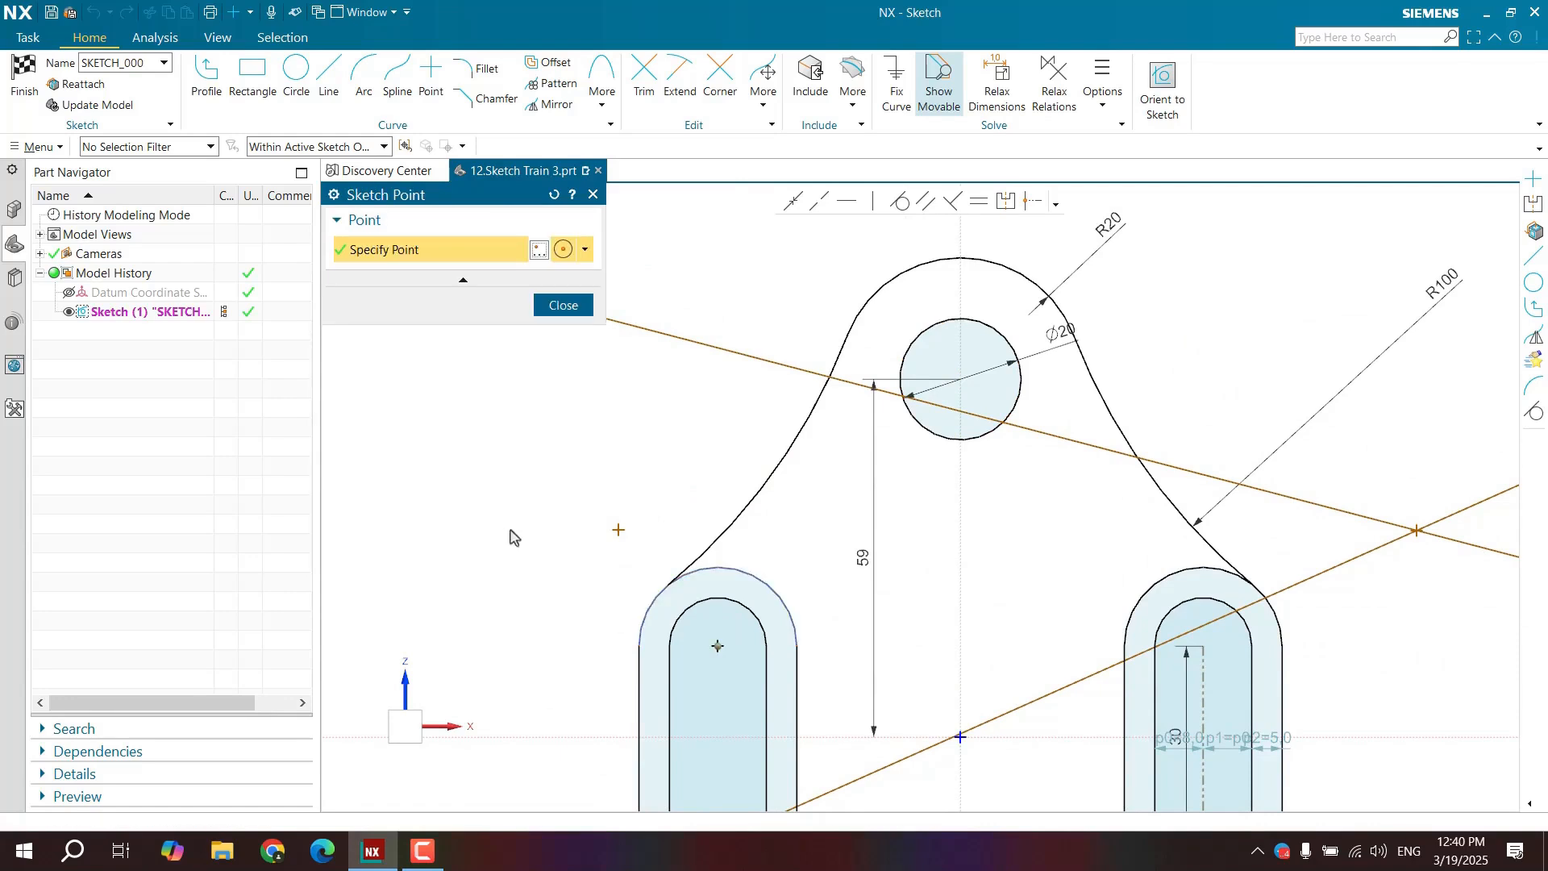
Use the Angle on Arc/Ellipse type on the upper 20 mm circle with an angle of 180°.
{"action": "left_click", "coordinate": [540, 252]}
{"action": "left_click", "coordinate": [500, 228]}
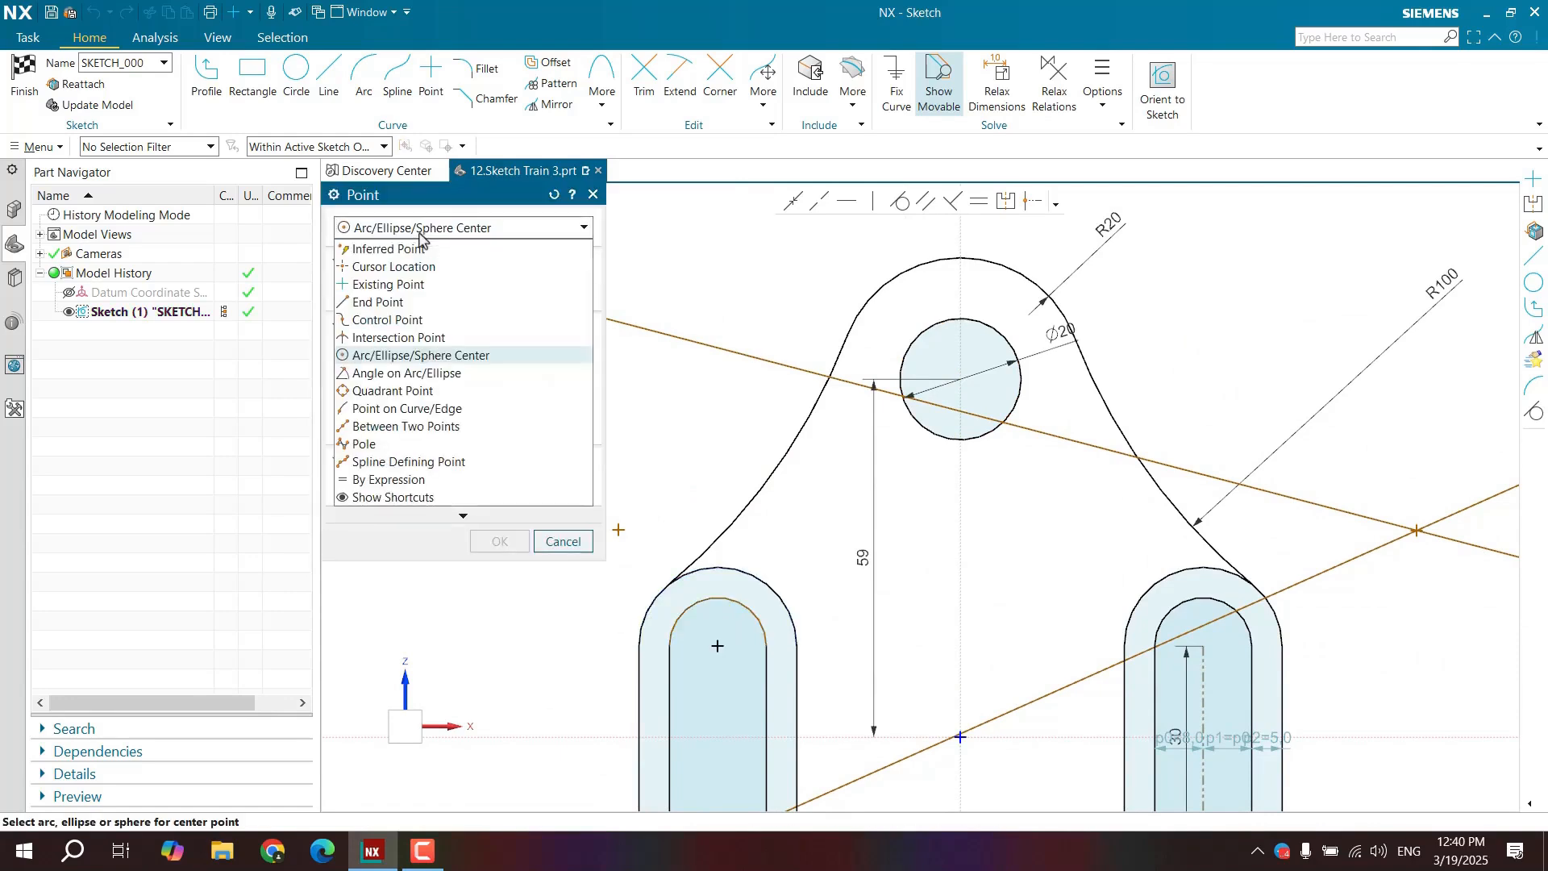
{"action": "left_click", "coordinate": [407, 373]}
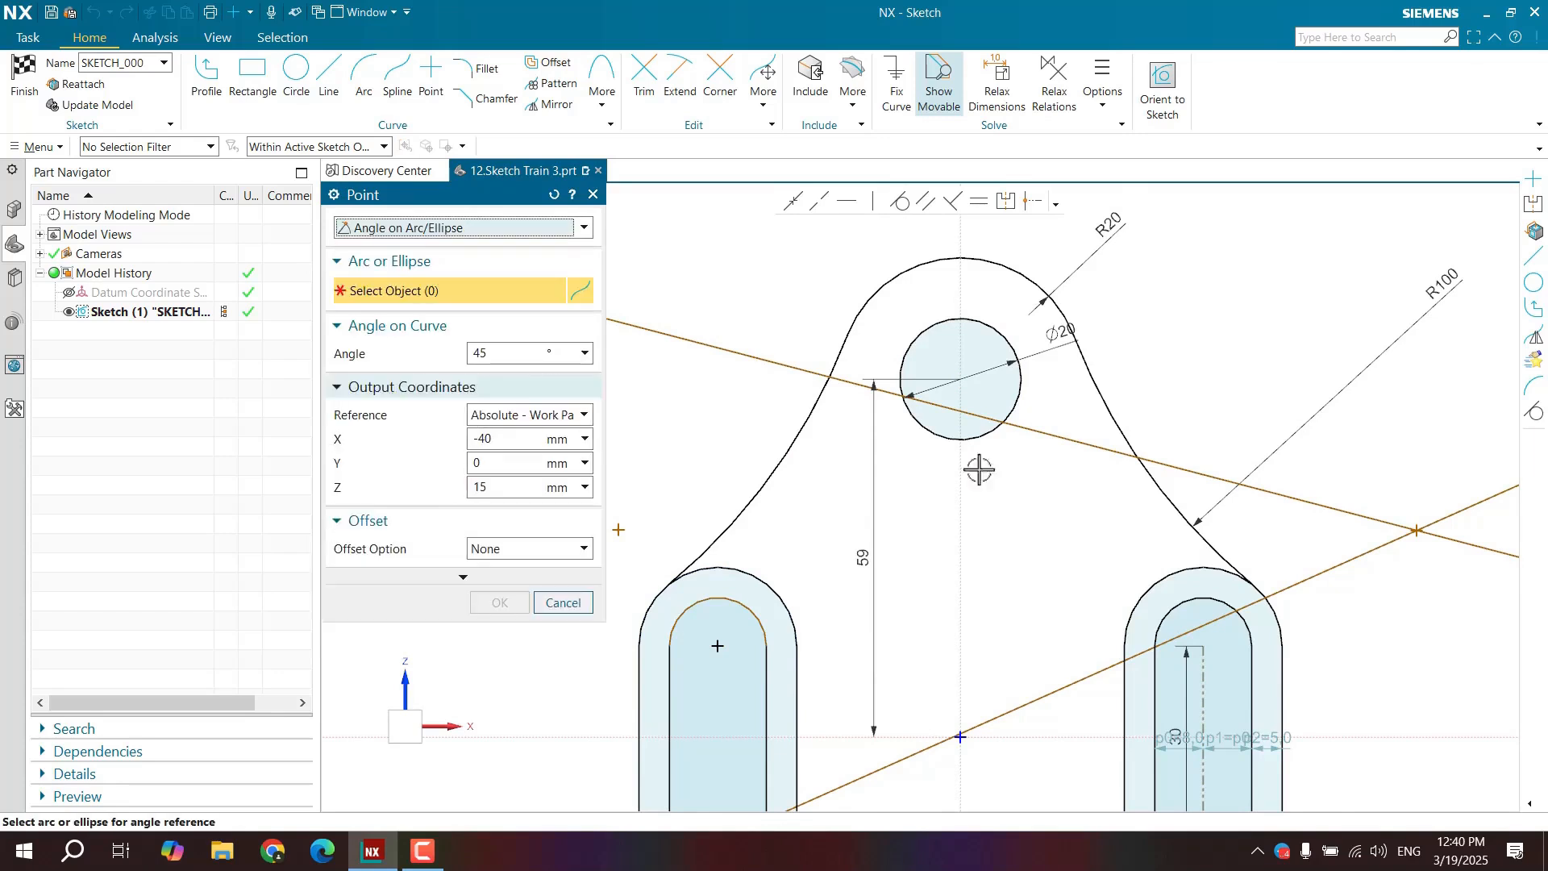
{"action": "scroll", "coordinate": [978, 456], "scroll_direction": "up", "scroll_amount": 6}
{"action": "left_click", "coordinate": [957, 353]}
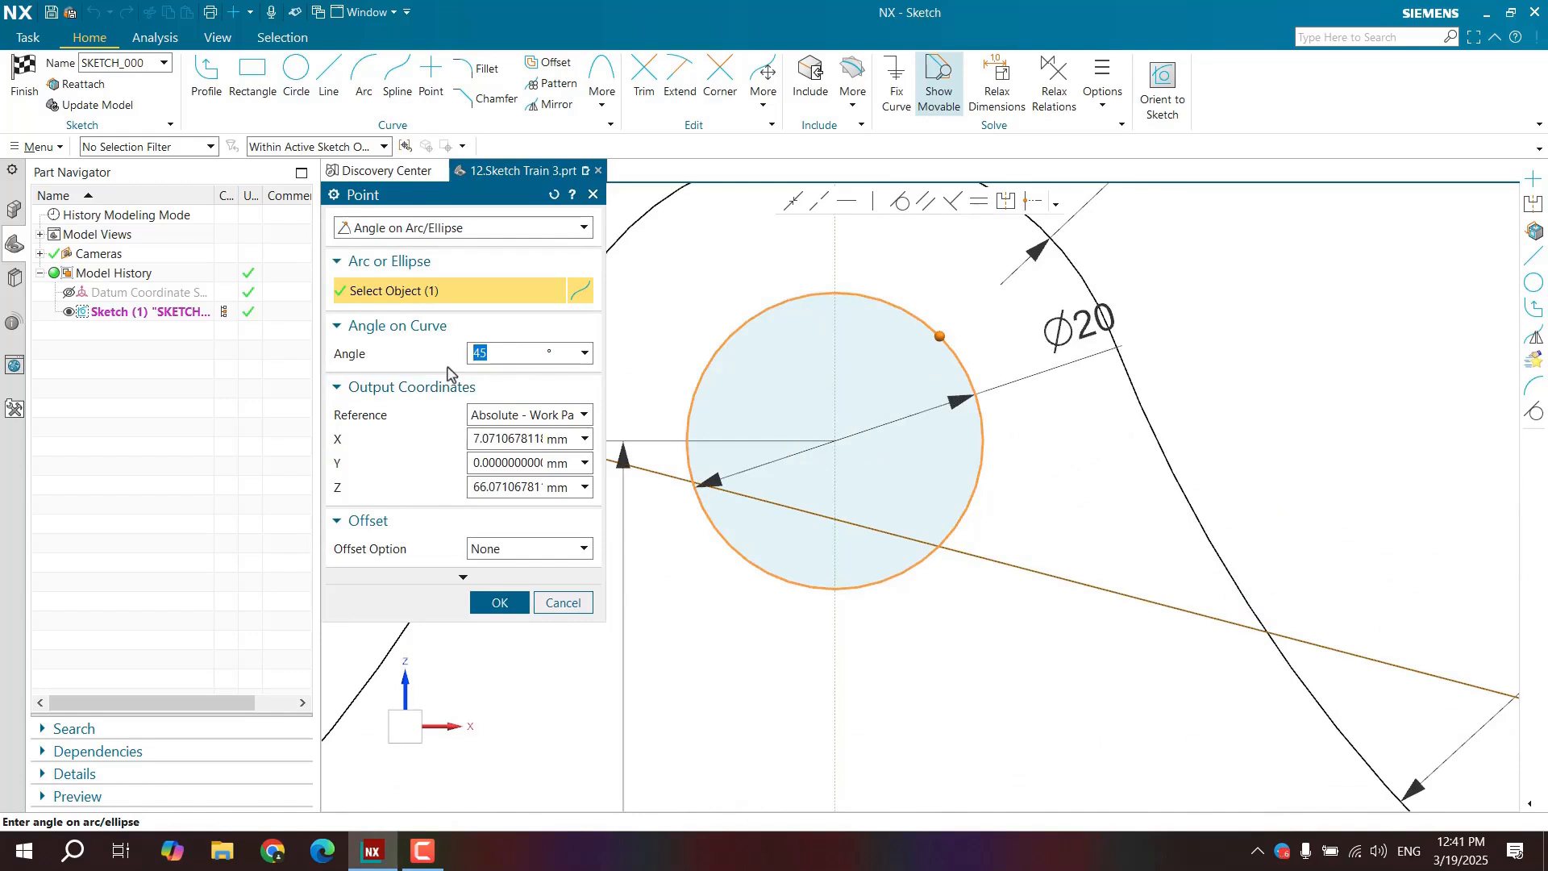
{"action": "key", "text": "Return"}
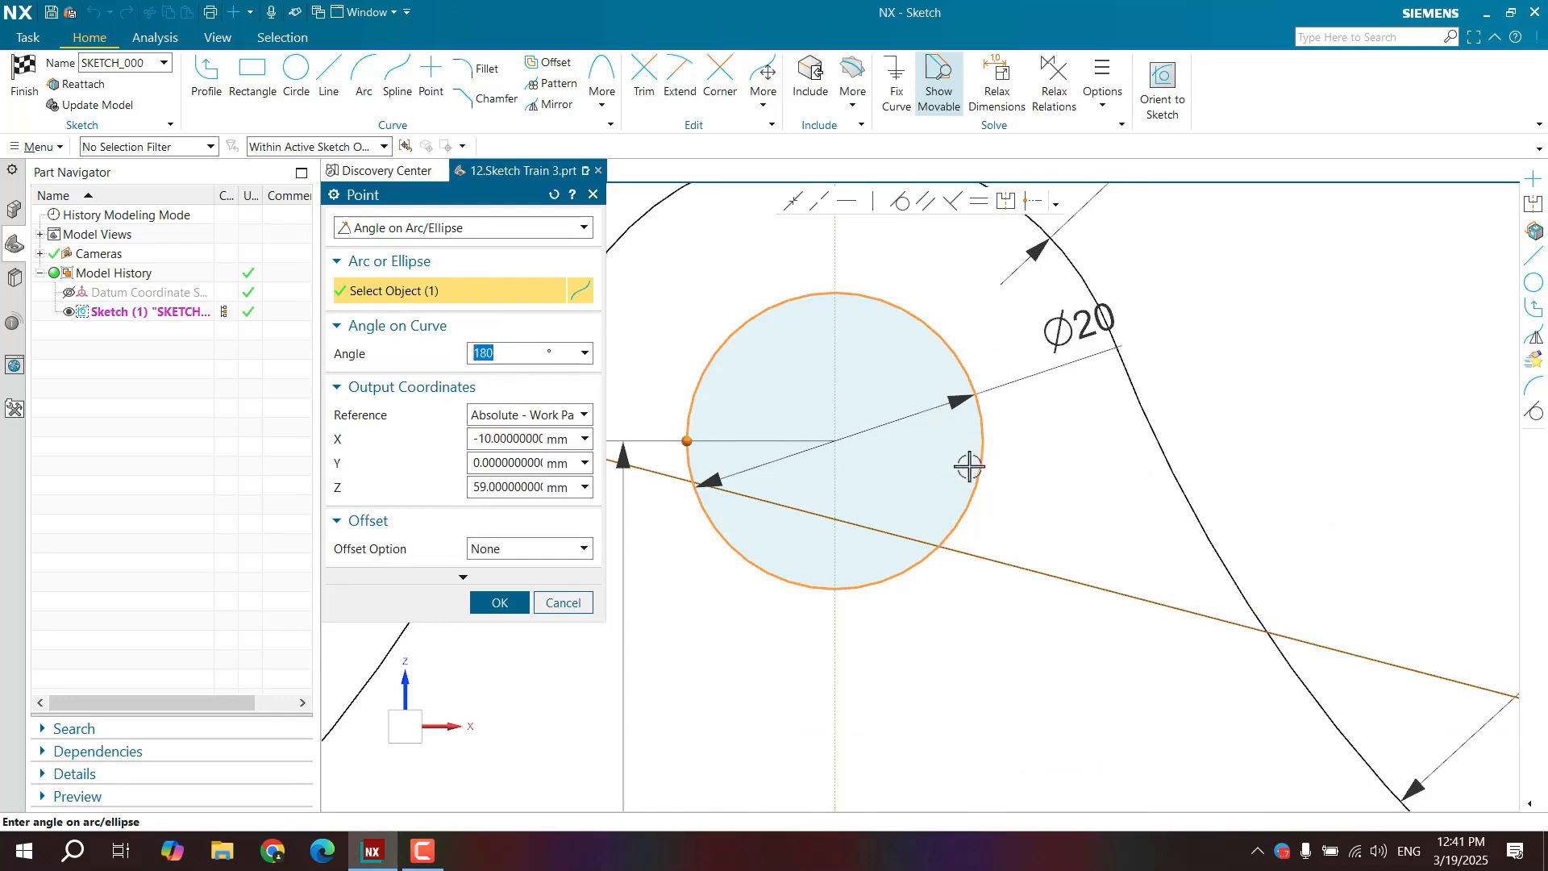
Set the angle on the circle to 270°, followed by -30°, and create the point there.
{"action": "type", "text": "270"}
{"action": "key", "text": "Return"}
{"action": "key", "text": "Return"}
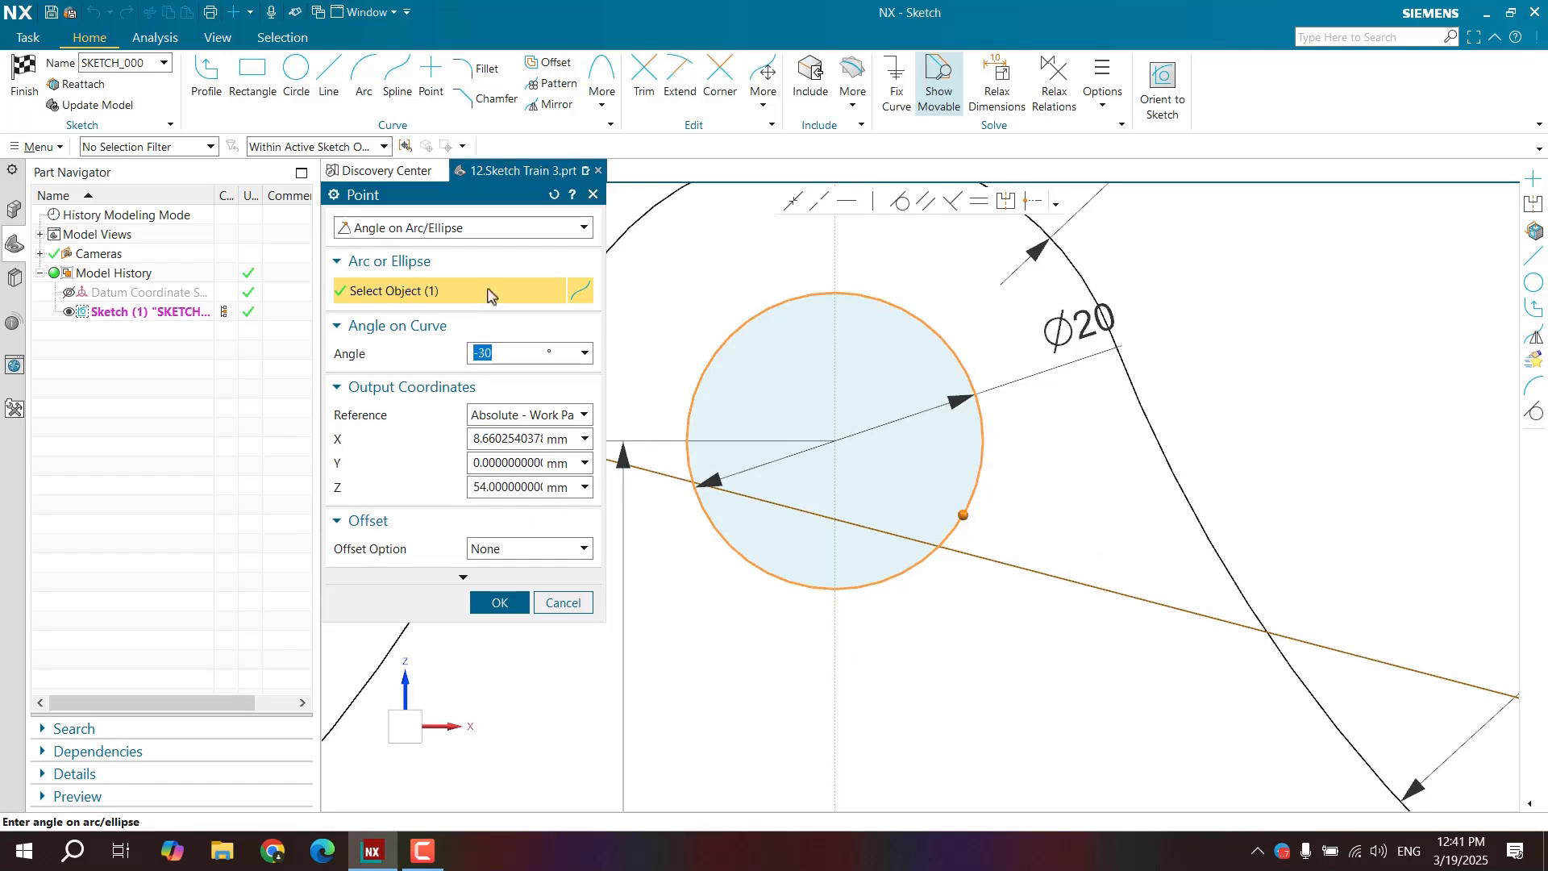
{"action": "left_click", "coordinate": [457, 229]}
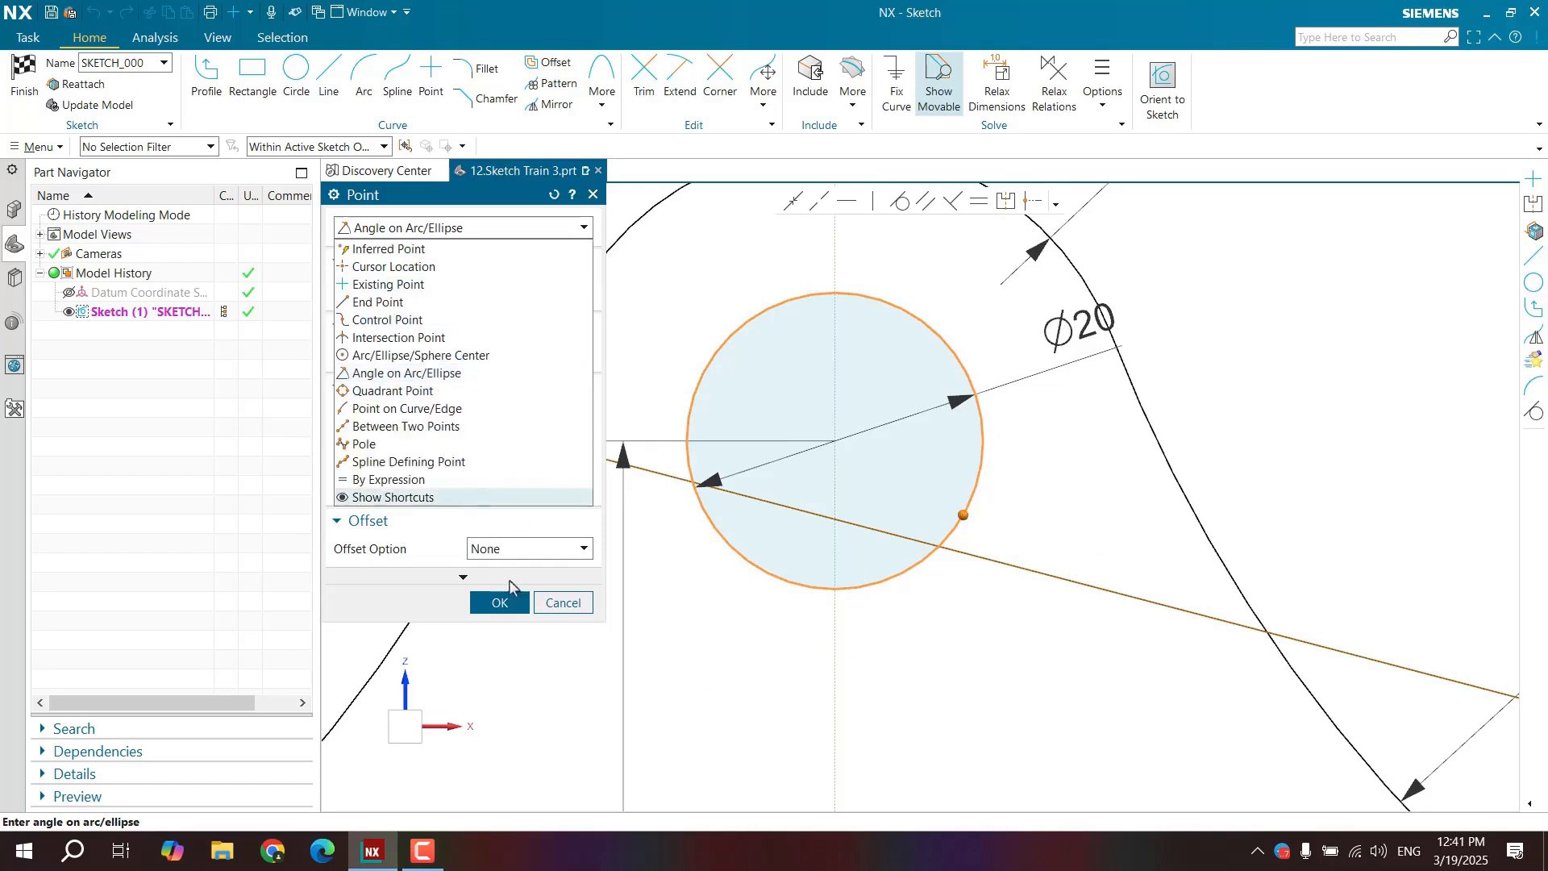
{"action": "left_click", "coordinate": [510, 586]}
{"action": "left_click", "coordinate": [500, 601]}
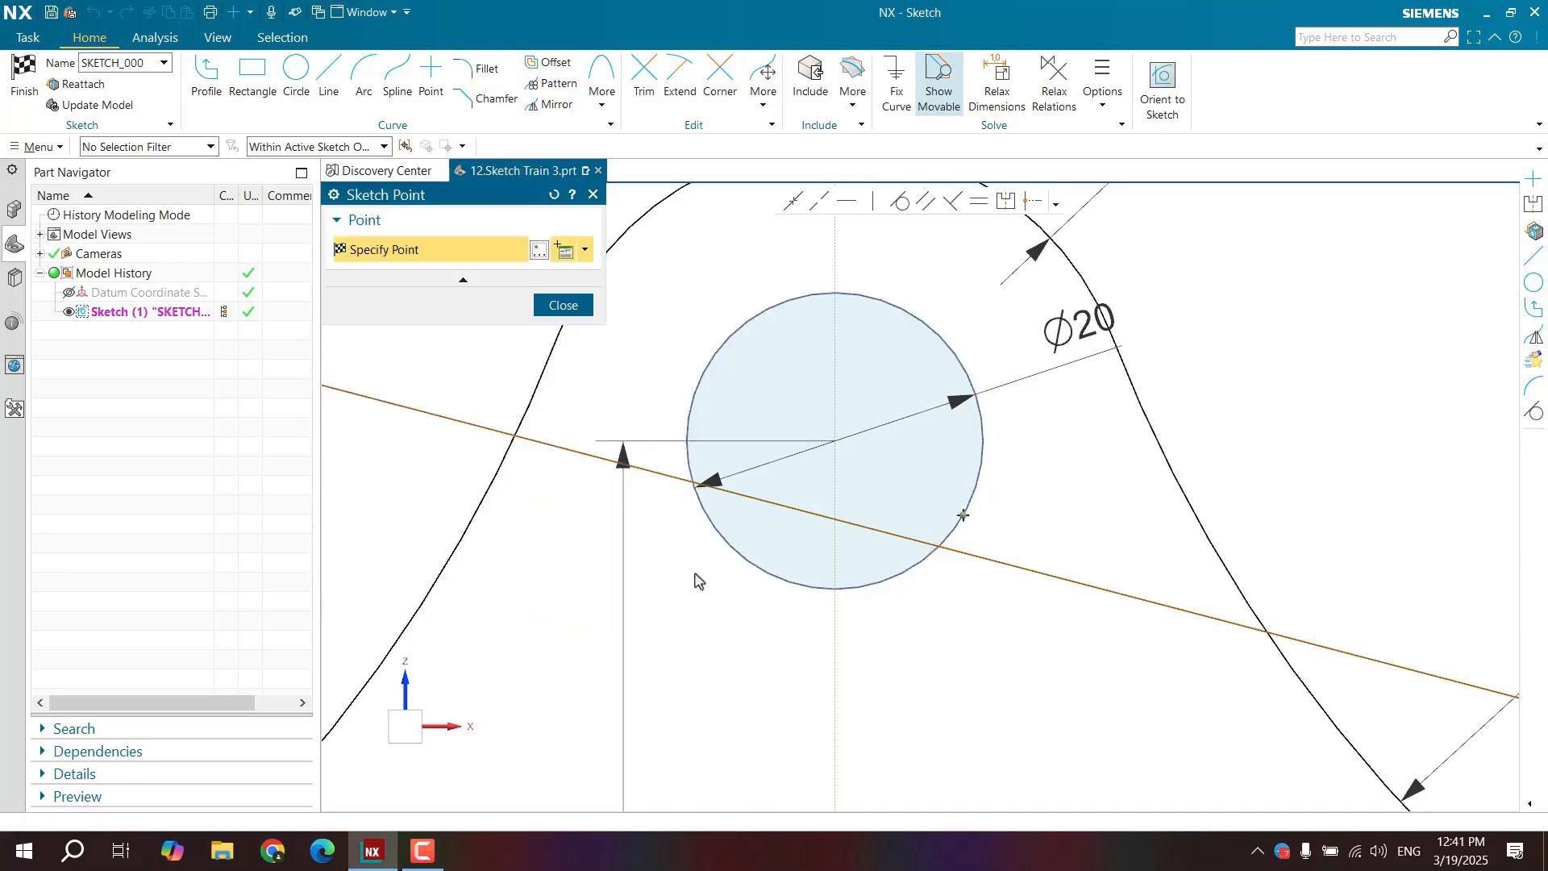
Use the Quadrant Point type to pick the upper circle's right, top, left and bottom quadrants, creating the point at the bottom one.
{"action": "left_click", "coordinate": [538, 251]}
{"action": "left_click", "coordinate": [436, 229]}
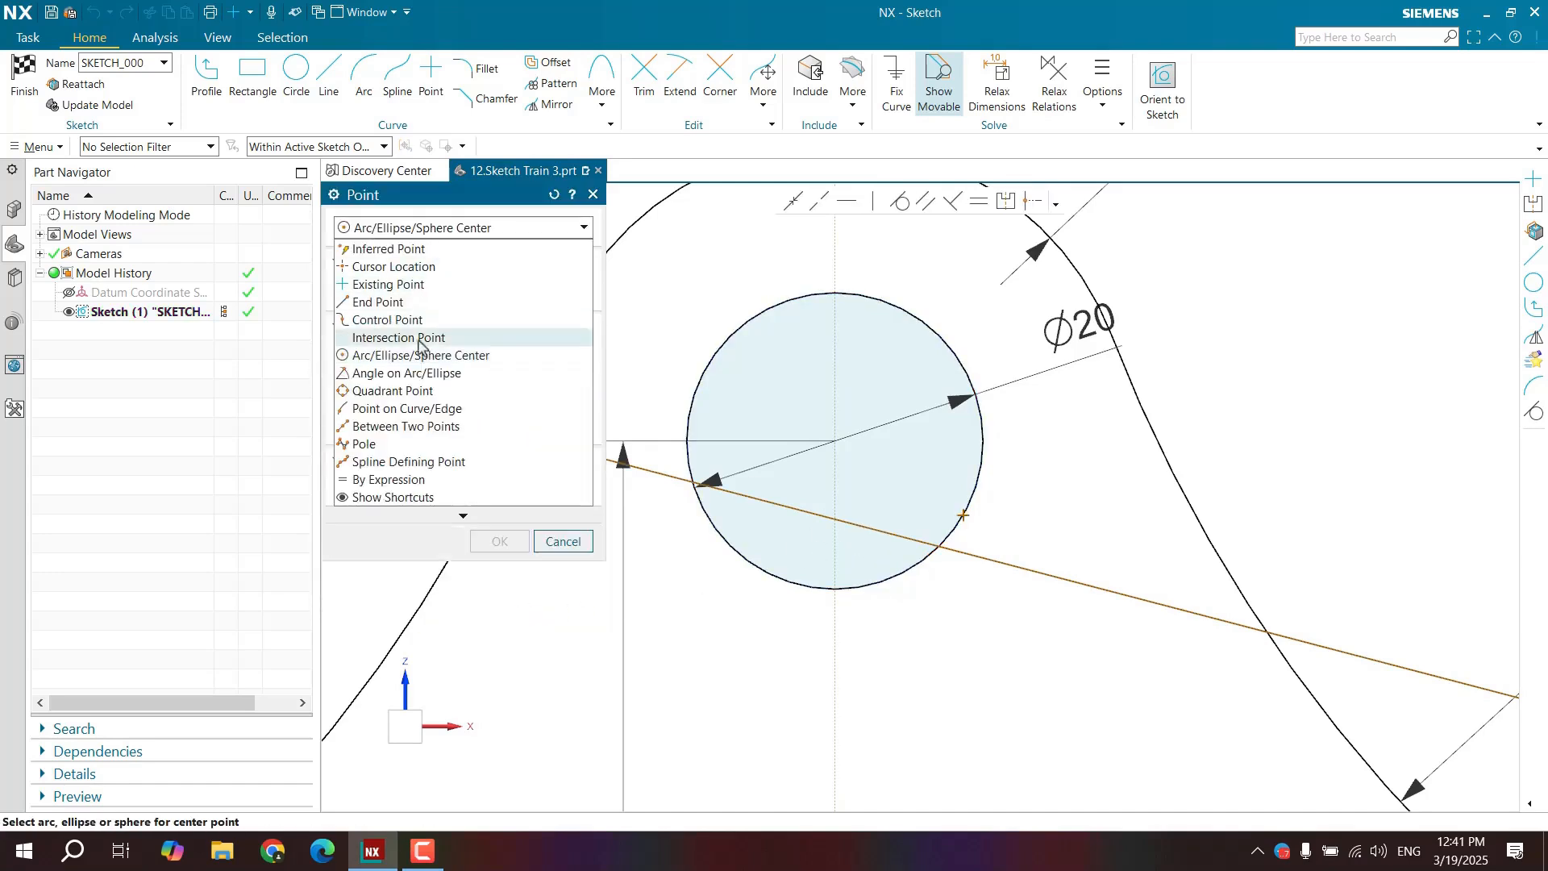
{"action": "left_click", "coordinate": [426, 394]}
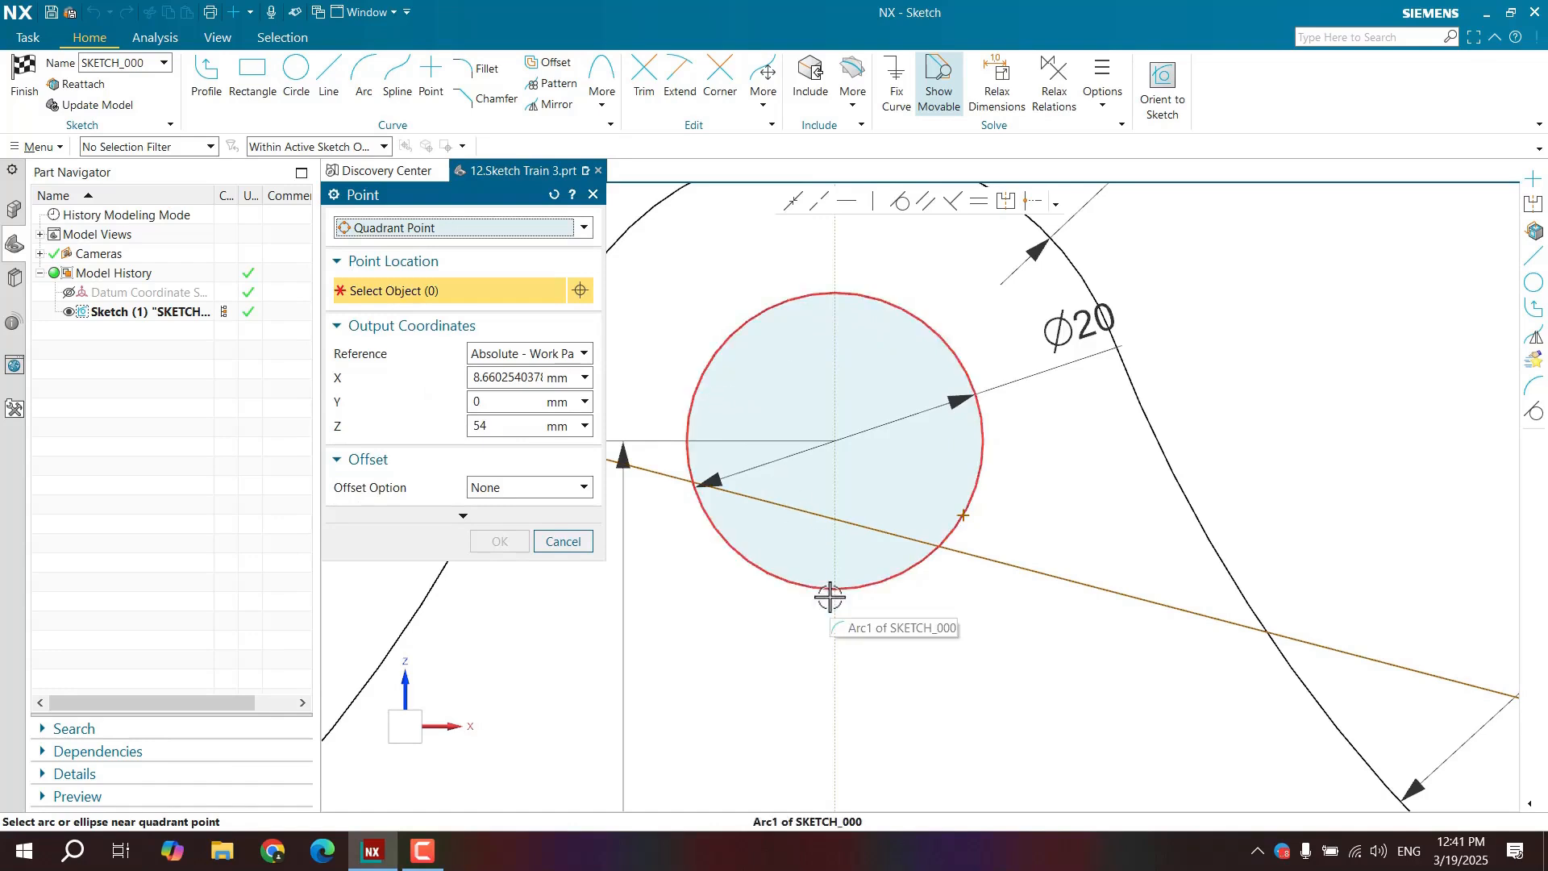
{"action": "left_click", "coordinate": [981, 443]}
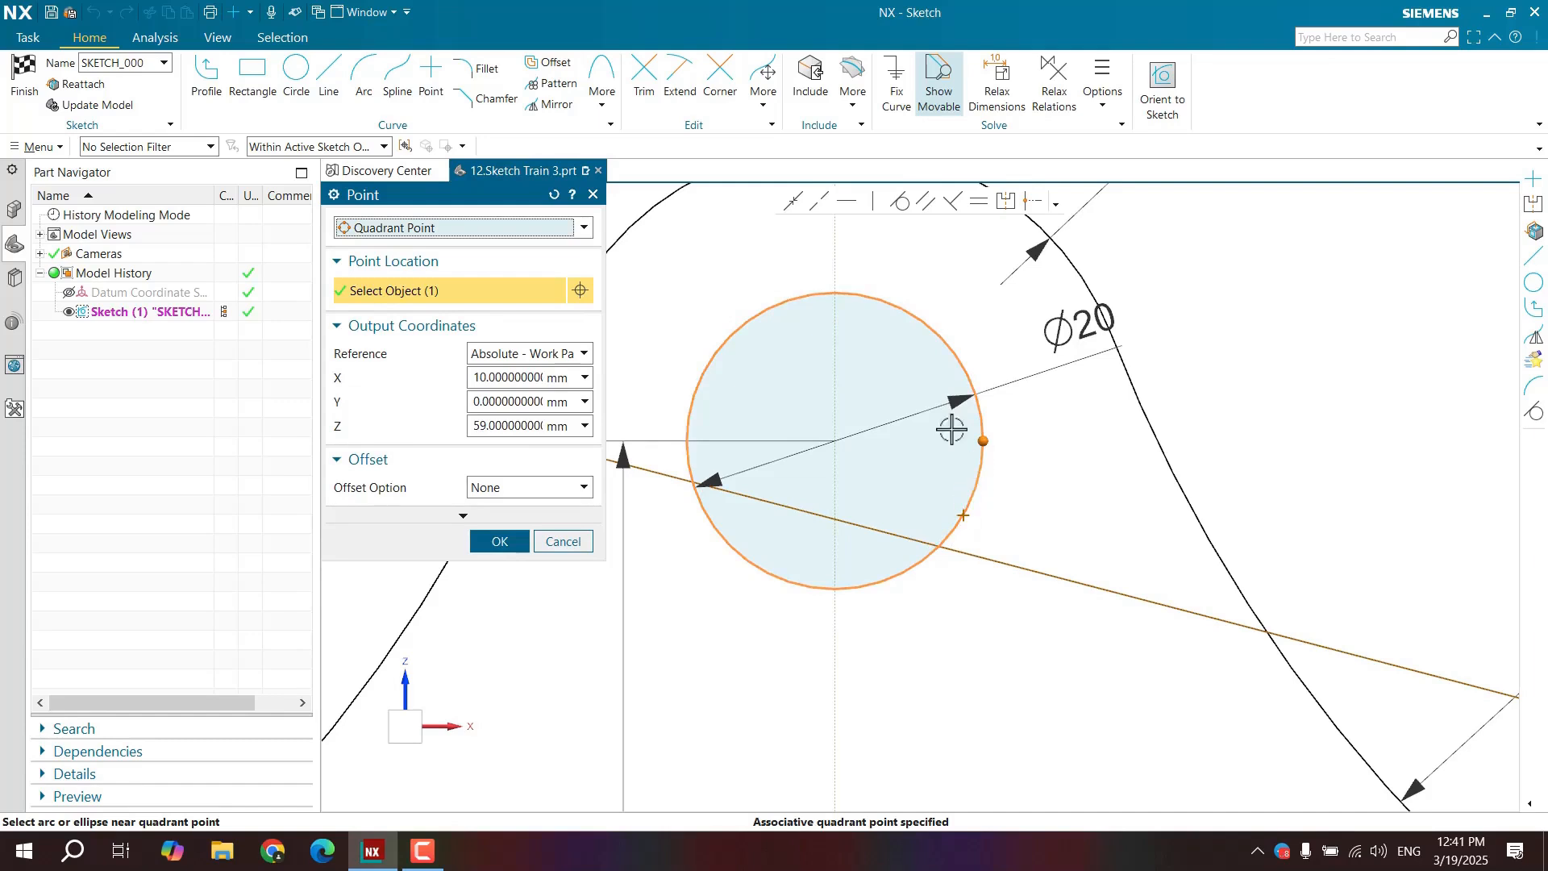
{"action": "left_click", "coordinate": [887, 303]}
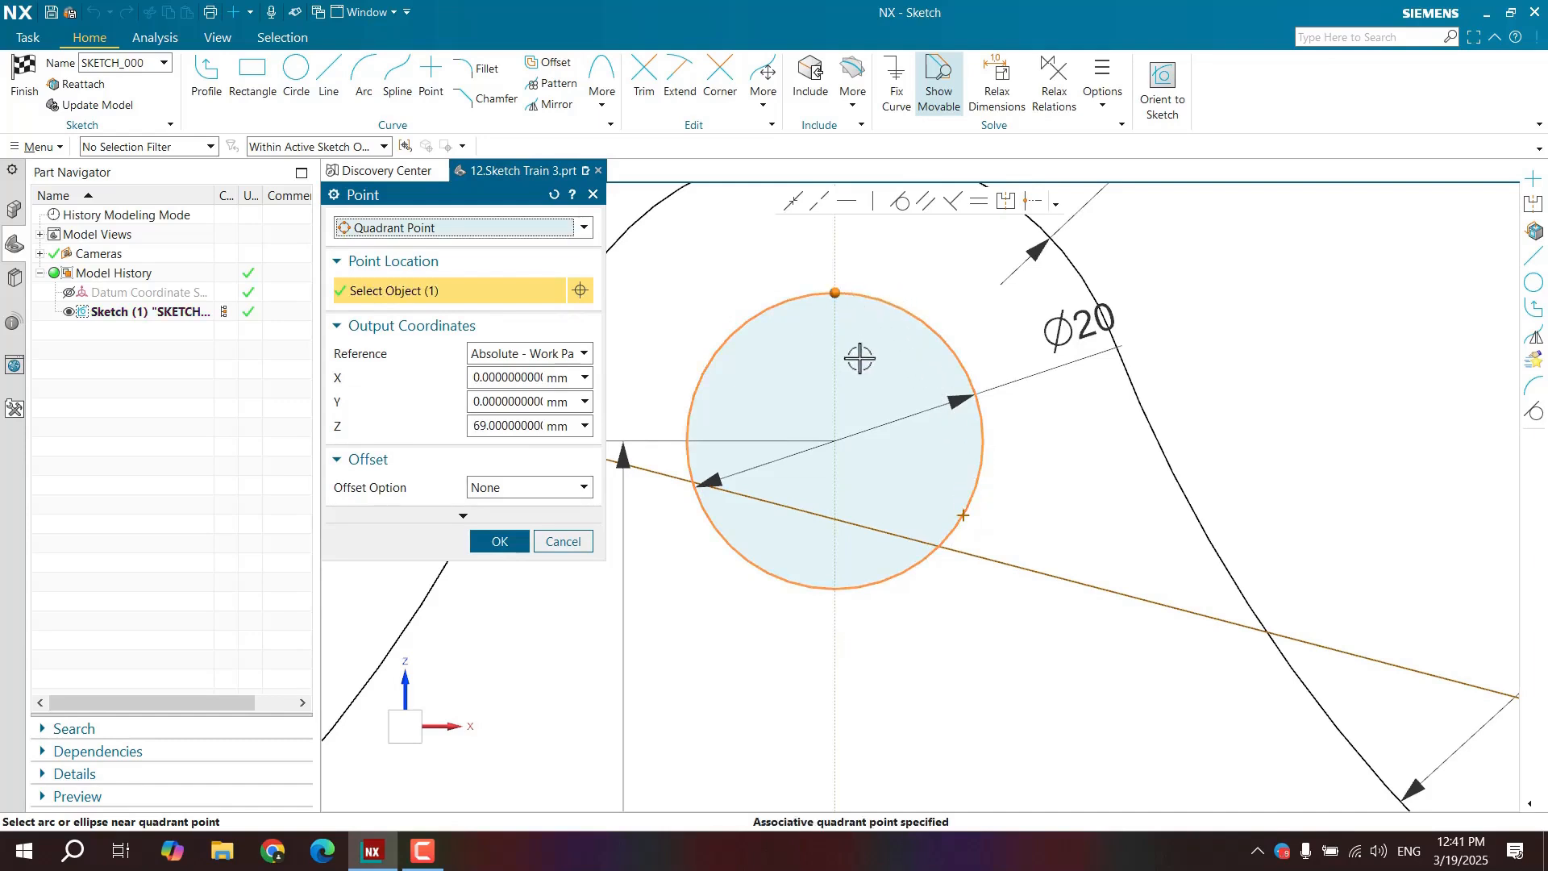
{"action": "left_click", "coordinate": [715, 389]}
{"action": "left_click", "coordinate": [803, 599]}
{"action": "left_click", "coordinate": [500, 541]}
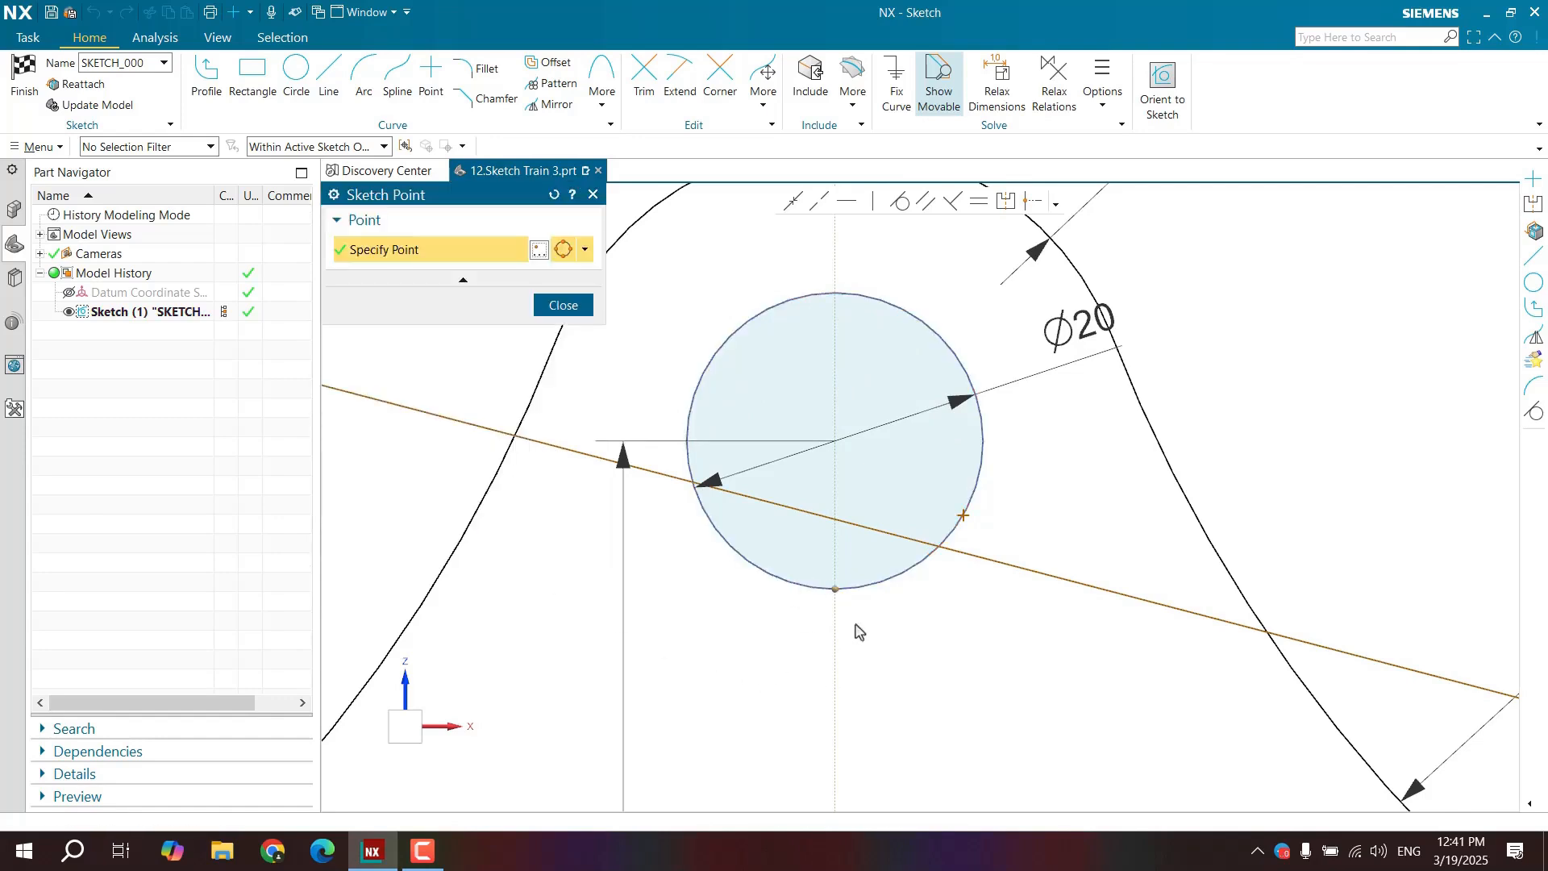
Use the Point on Curve/Edge type on the left upper concave arc and move the point to 72% of the curve length.
{"action": "left_click", "coordinate": [539, 250]}
{"action": "left_click", "coordinate": [482, 228]}
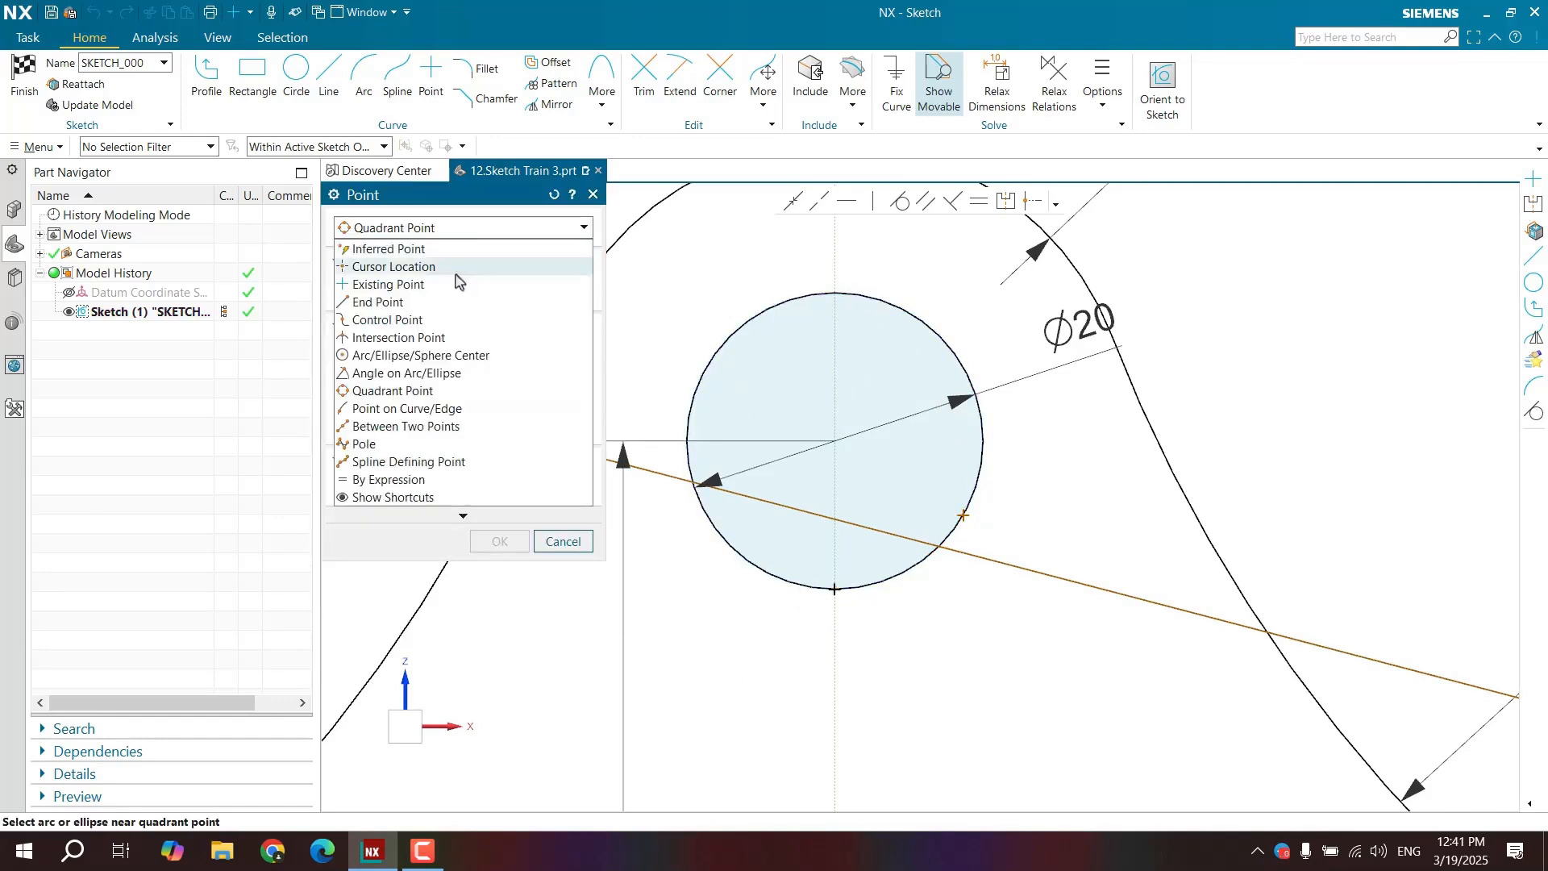
{"action": "left_click", "coordinate": [408, 409]}
{"action": "scroll", "coordinate": [1083, 408], "scroll_direction": "down", "scroll_amount": 6}
{"action": "scroll", "coordinate": [1008, 483], "scroll_direction": "up", "scroll_amount": 3}
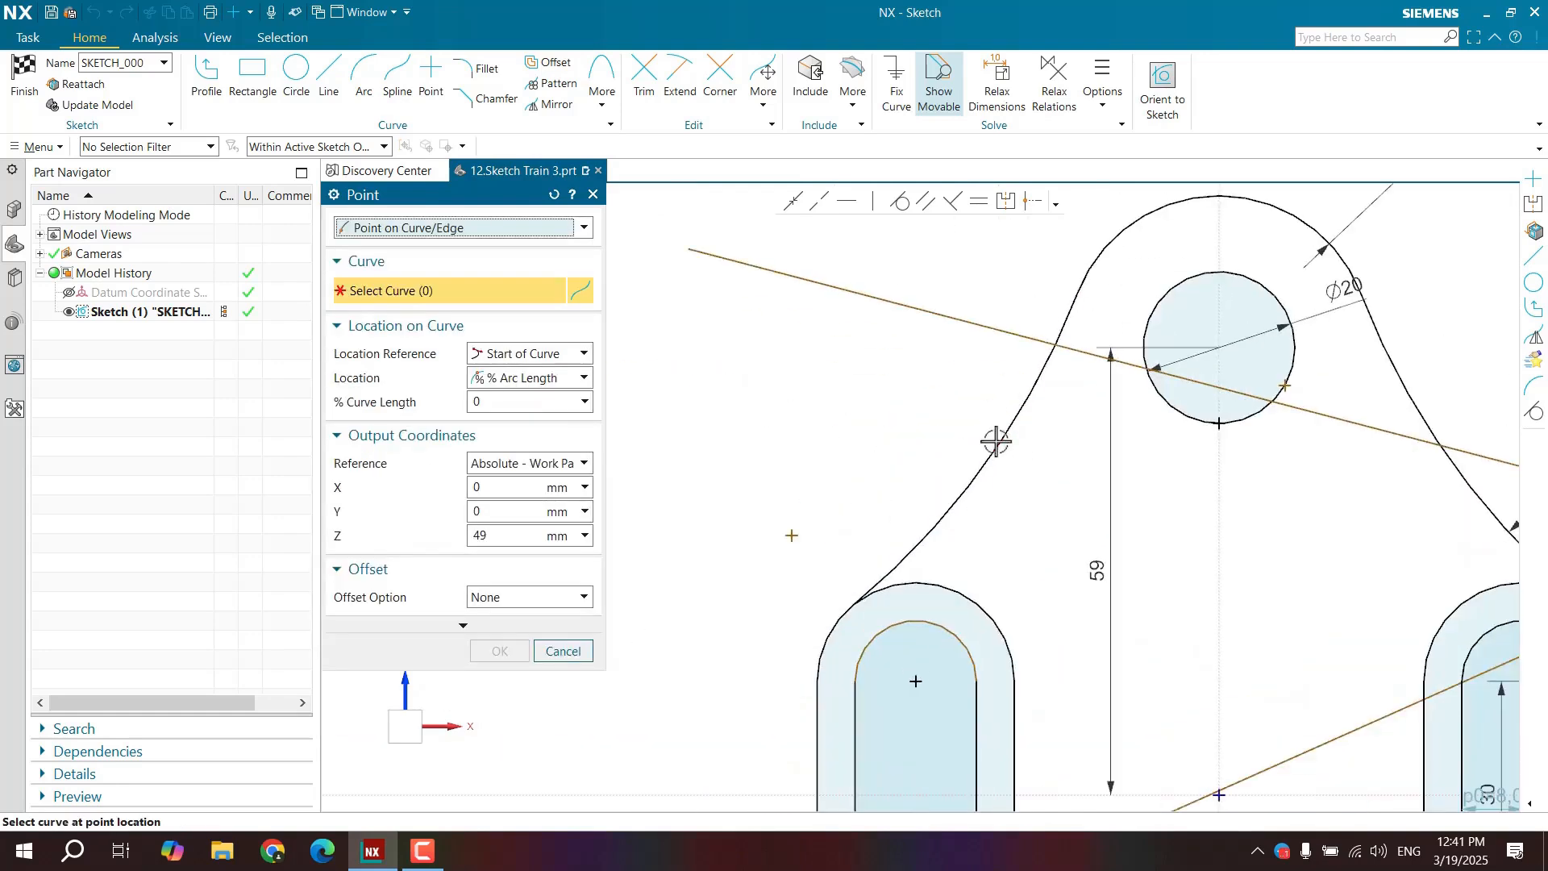
{"action": "left_click", "coordinate": [996, 439]}
{"action": "scroll", "coordinate": [1032, 408], "scroll_direction": "up", "scroll_amount": 1}
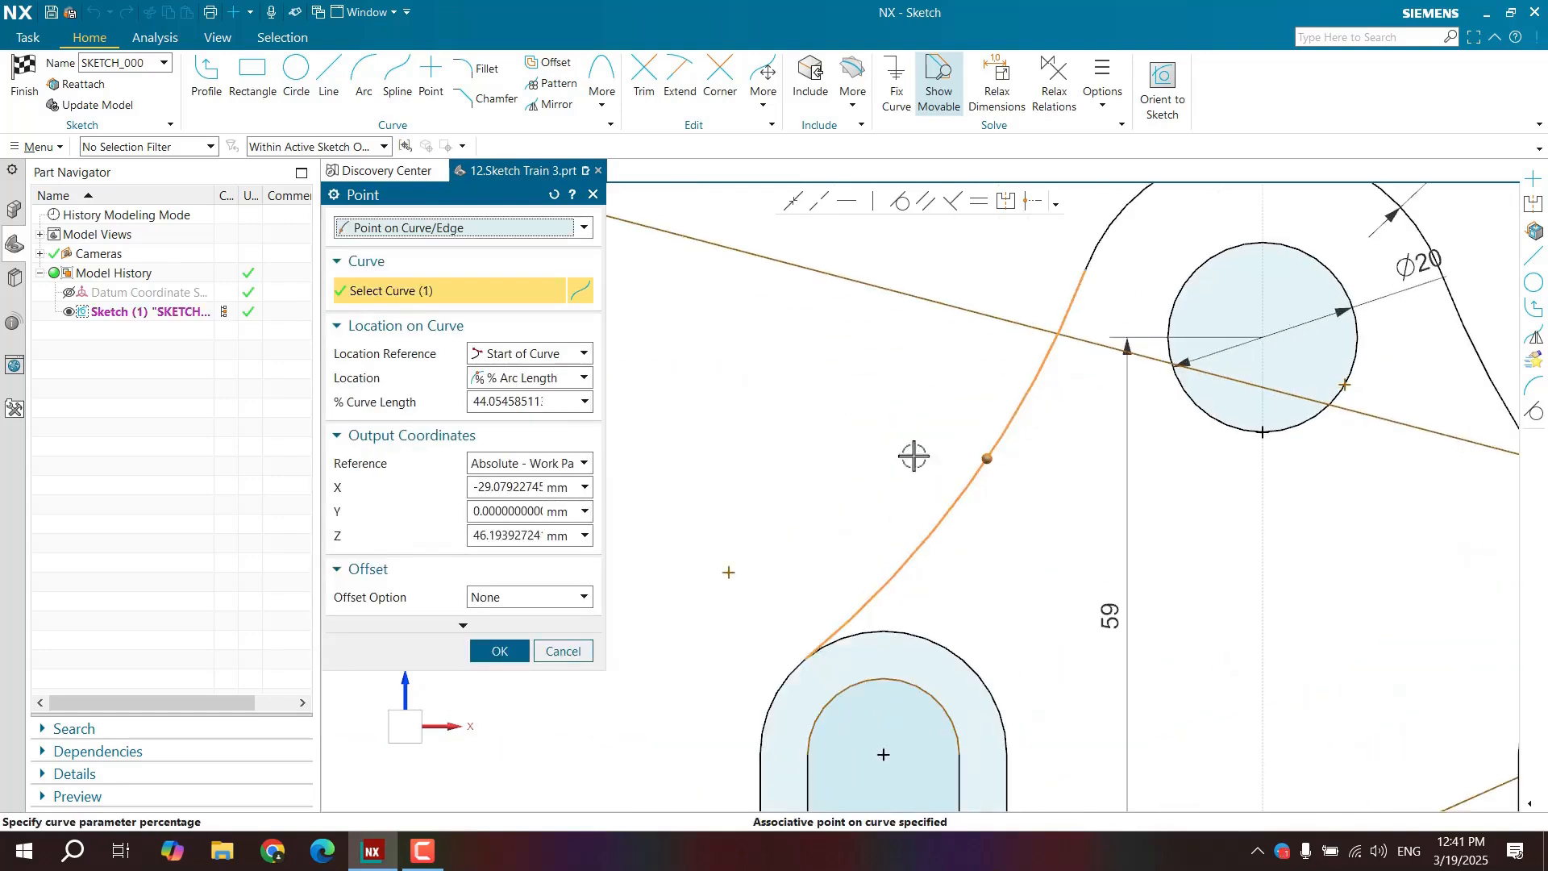
{"action": "left_click_drag", "start_coordinate": [991, 455], "coordinate": [904, 565]}
{"action": "double_click", "coordinate": [484, 400]}
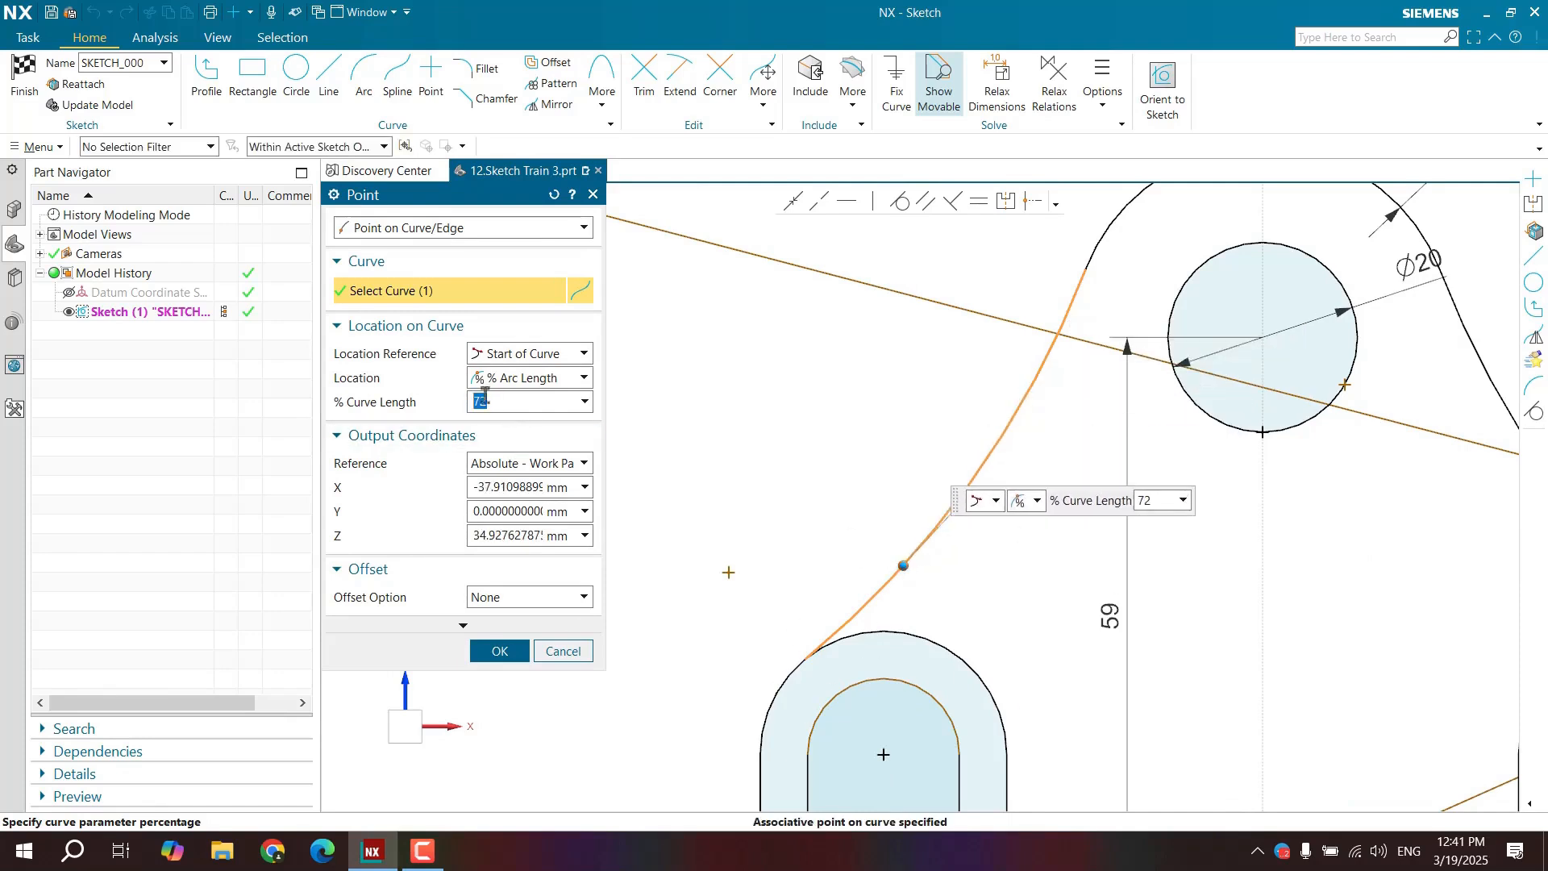
Define the point's location by Arc Length and try curve lengths of 0, 10 and 20 mm from the arc's start.
{"action": "left_click", "coordinate": [497, 387]}
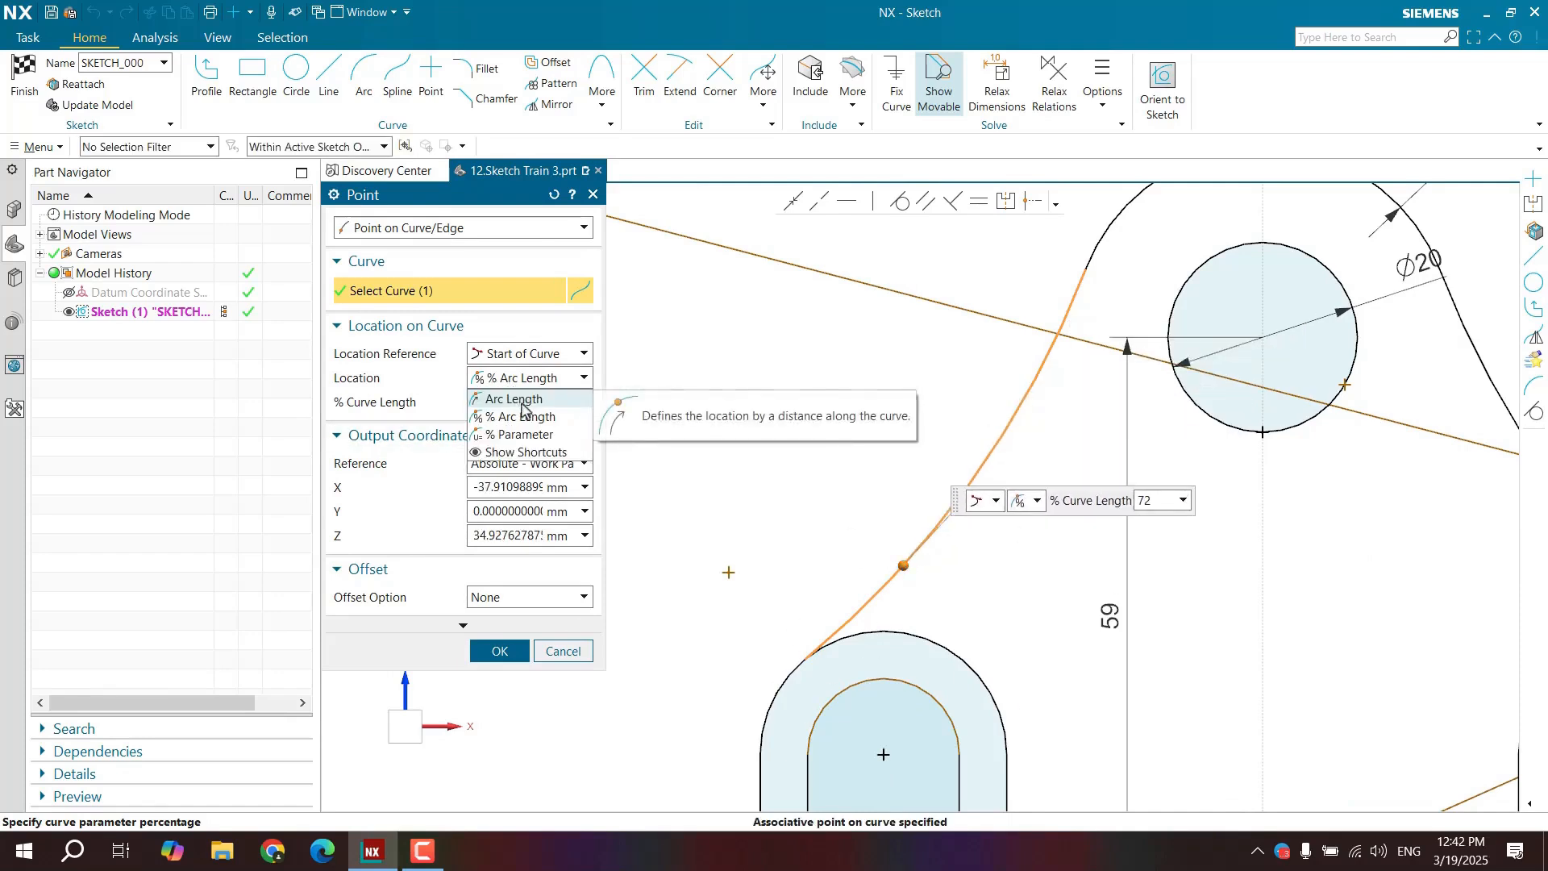
{"action": "left_click", "coordinate": [522, 408]}
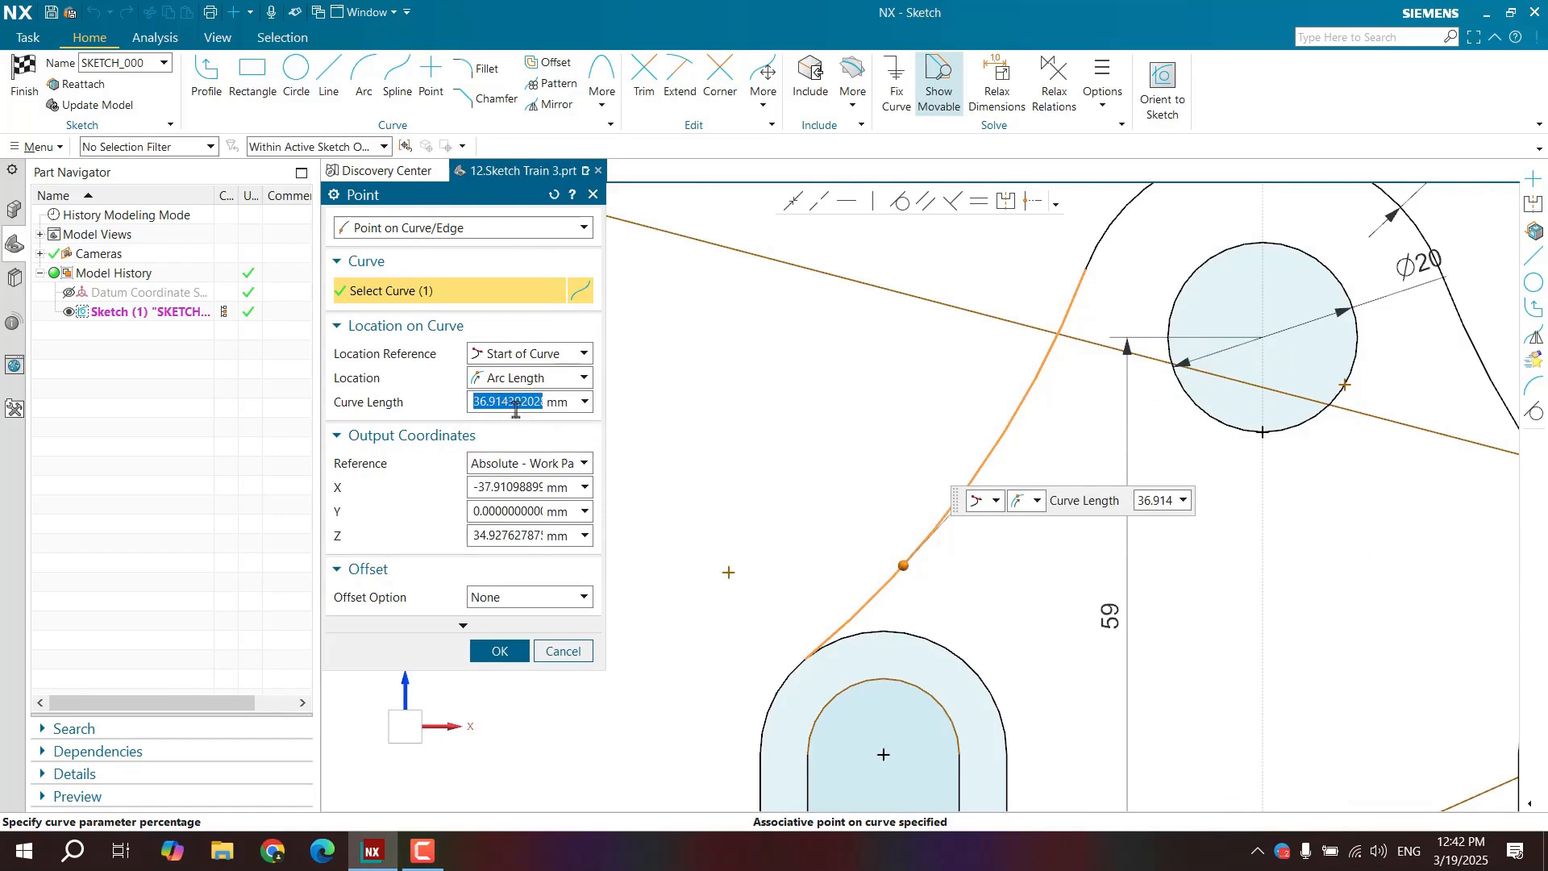
{"action": "type", "text": "0"}
{"action": "key", "text": "Return"}
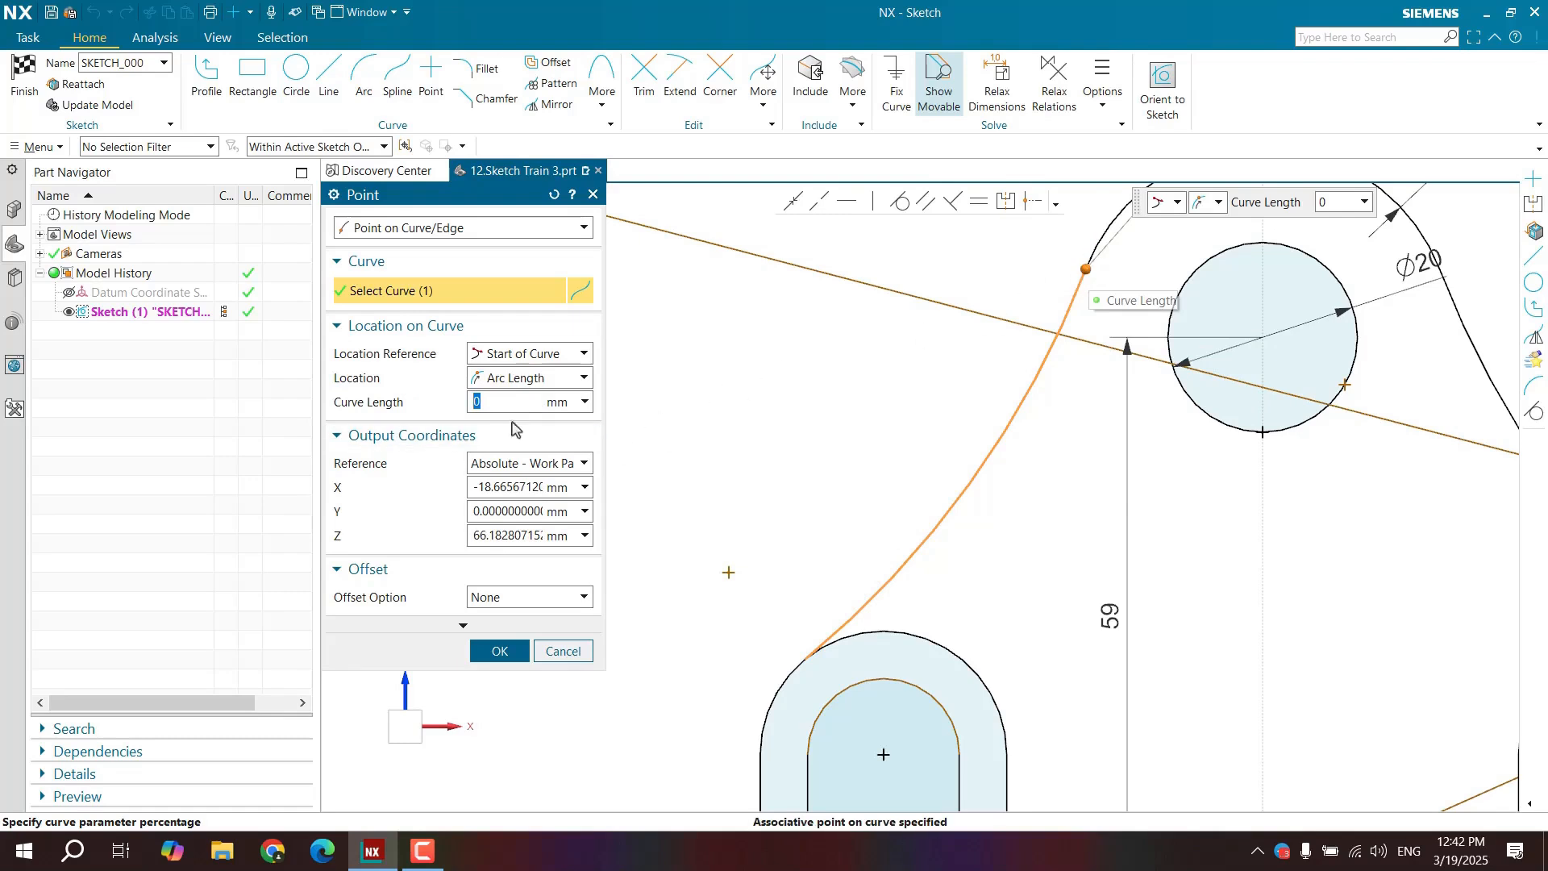
{"action": "type", "text": "10"}
{"action": "key", "text": "Return"}
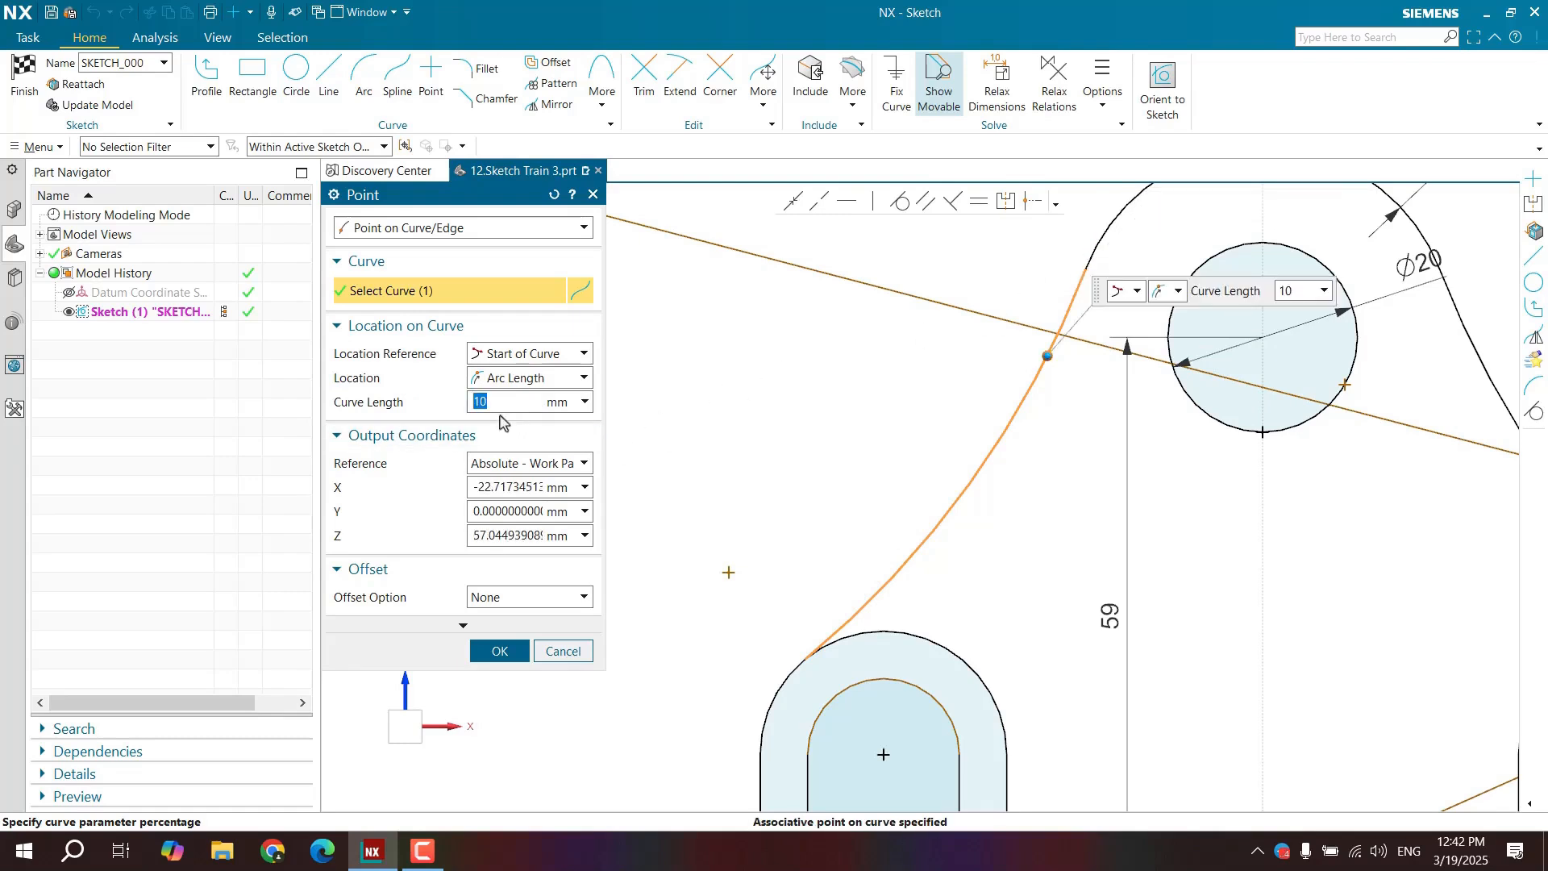
{"action": "type", "text": "20"}
{"action": "key", "text": "Return"}
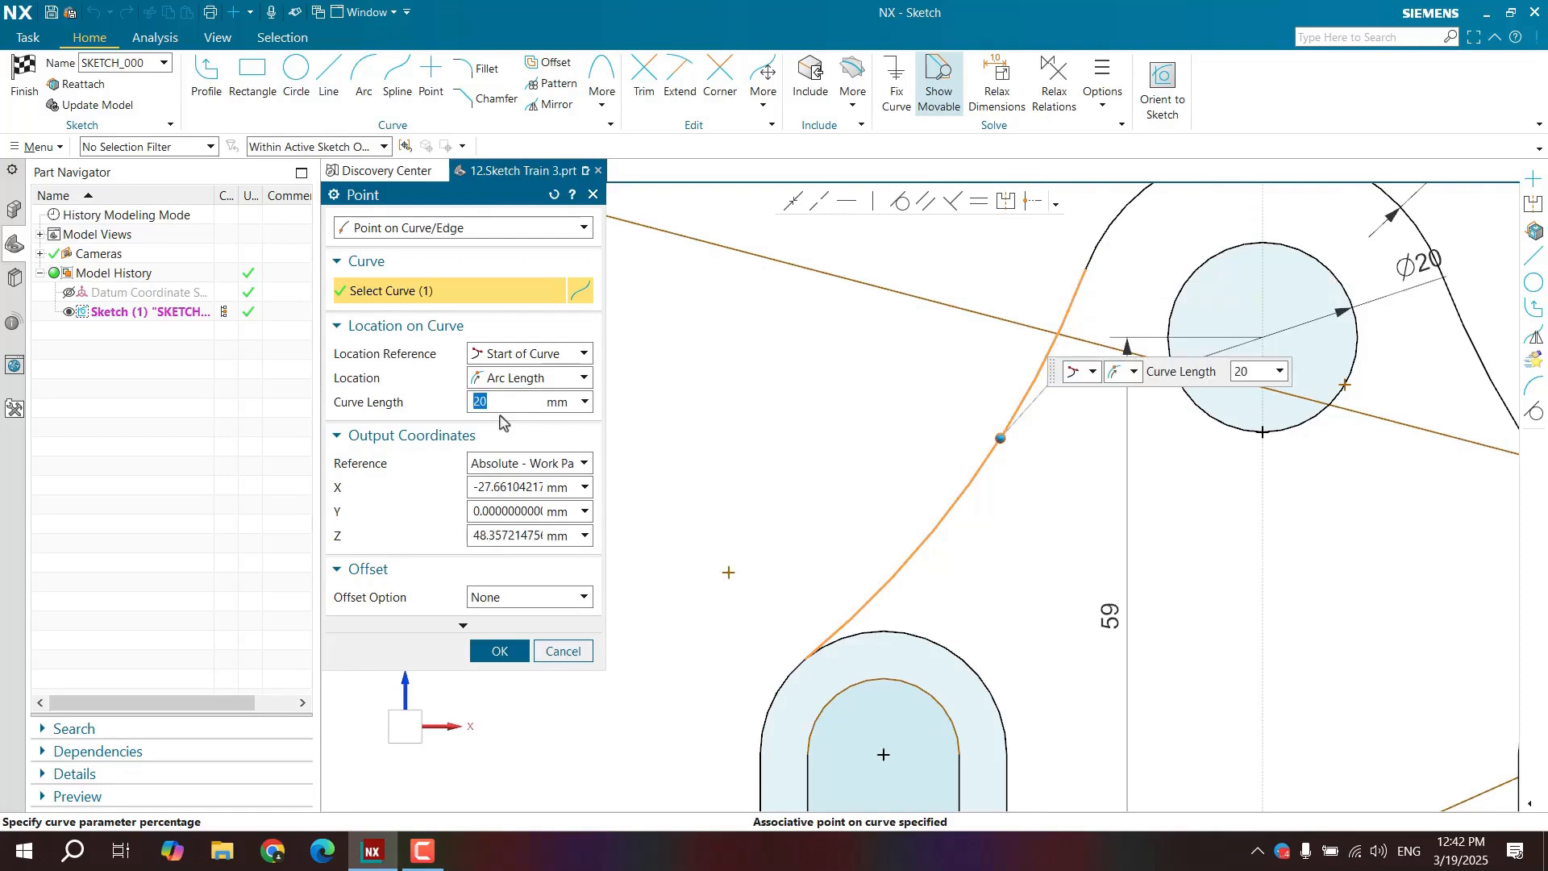
Try curve lengths of 40 mm and 60 mm for the point, and move the on-screen value box away from the arc.
{"action": "key", "text": "Return"}
{"action": "key", "text": "Return"}
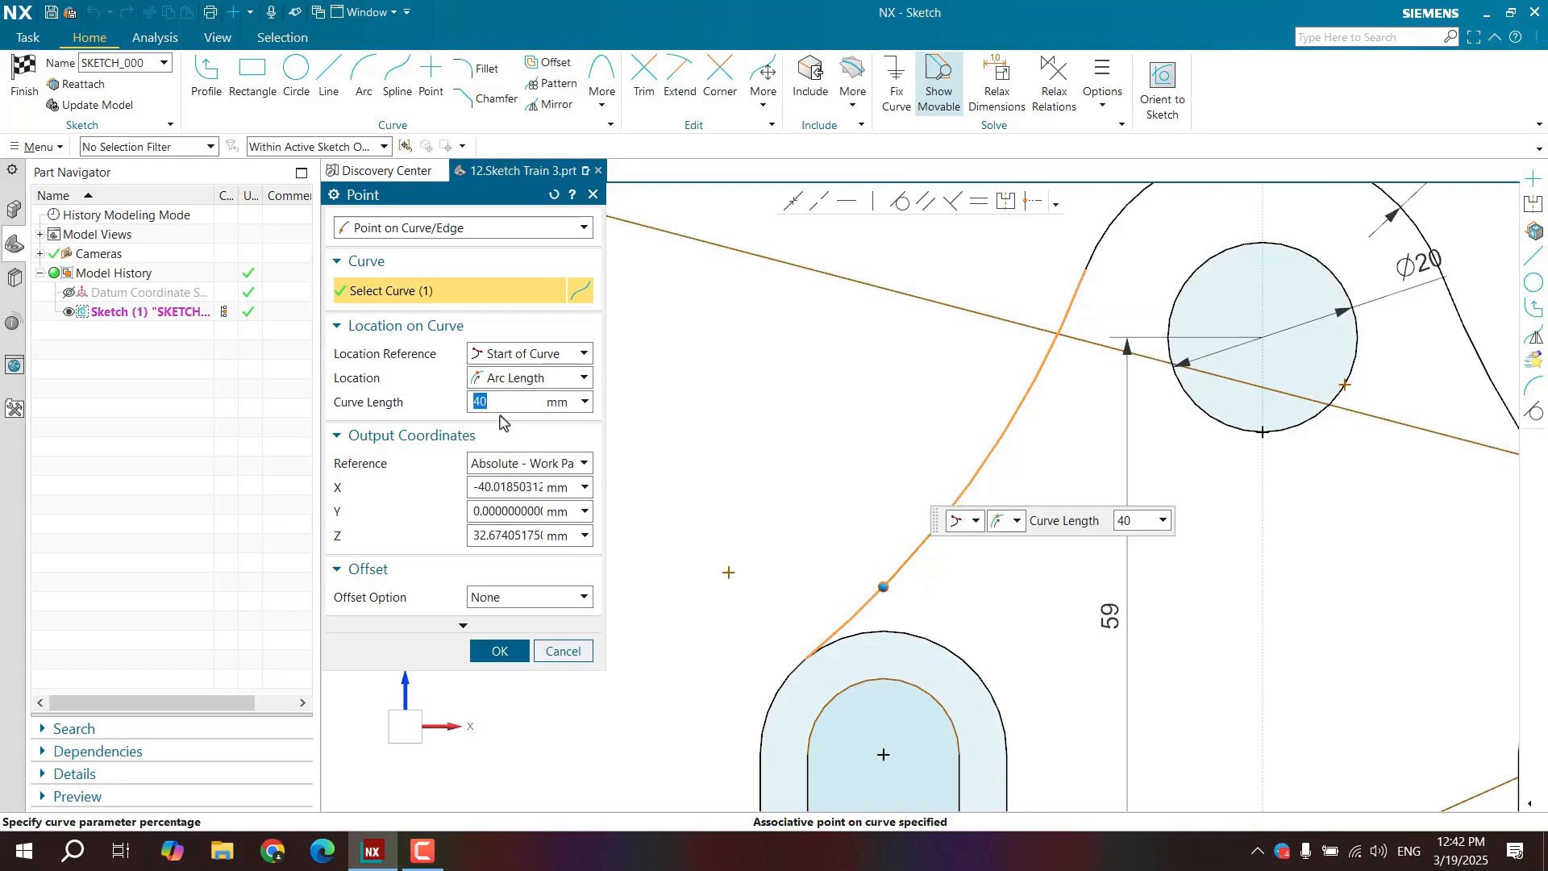
{"action": "type", "text": "60"}
{"action": "key", "text": "Return"}
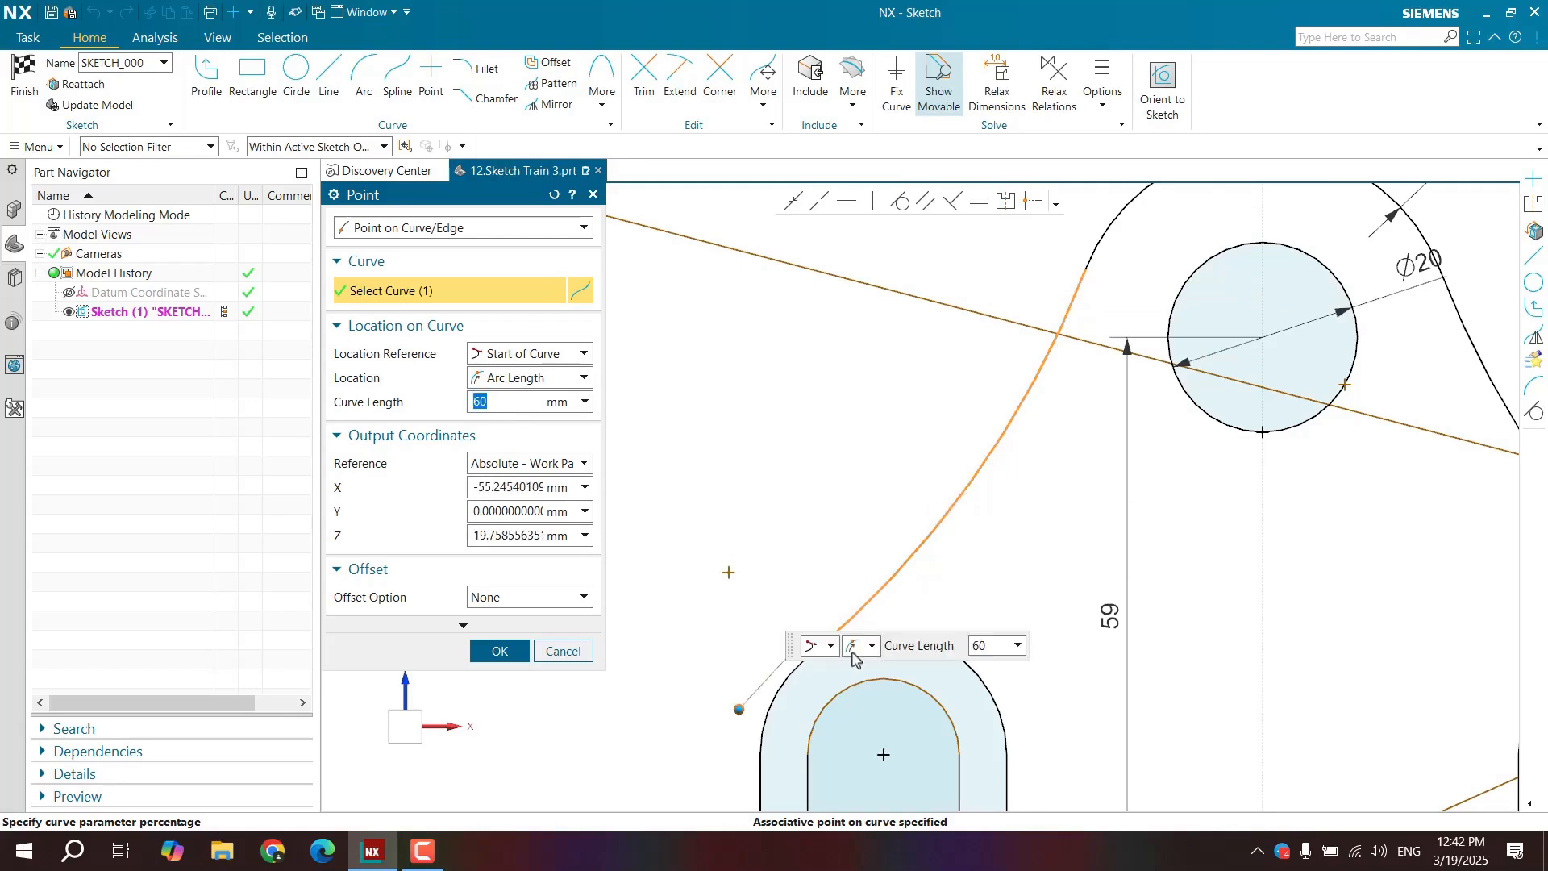
{"action": "left_click_drag", "start_coordinate": [795, 654], "coordinate": [676, 433]}
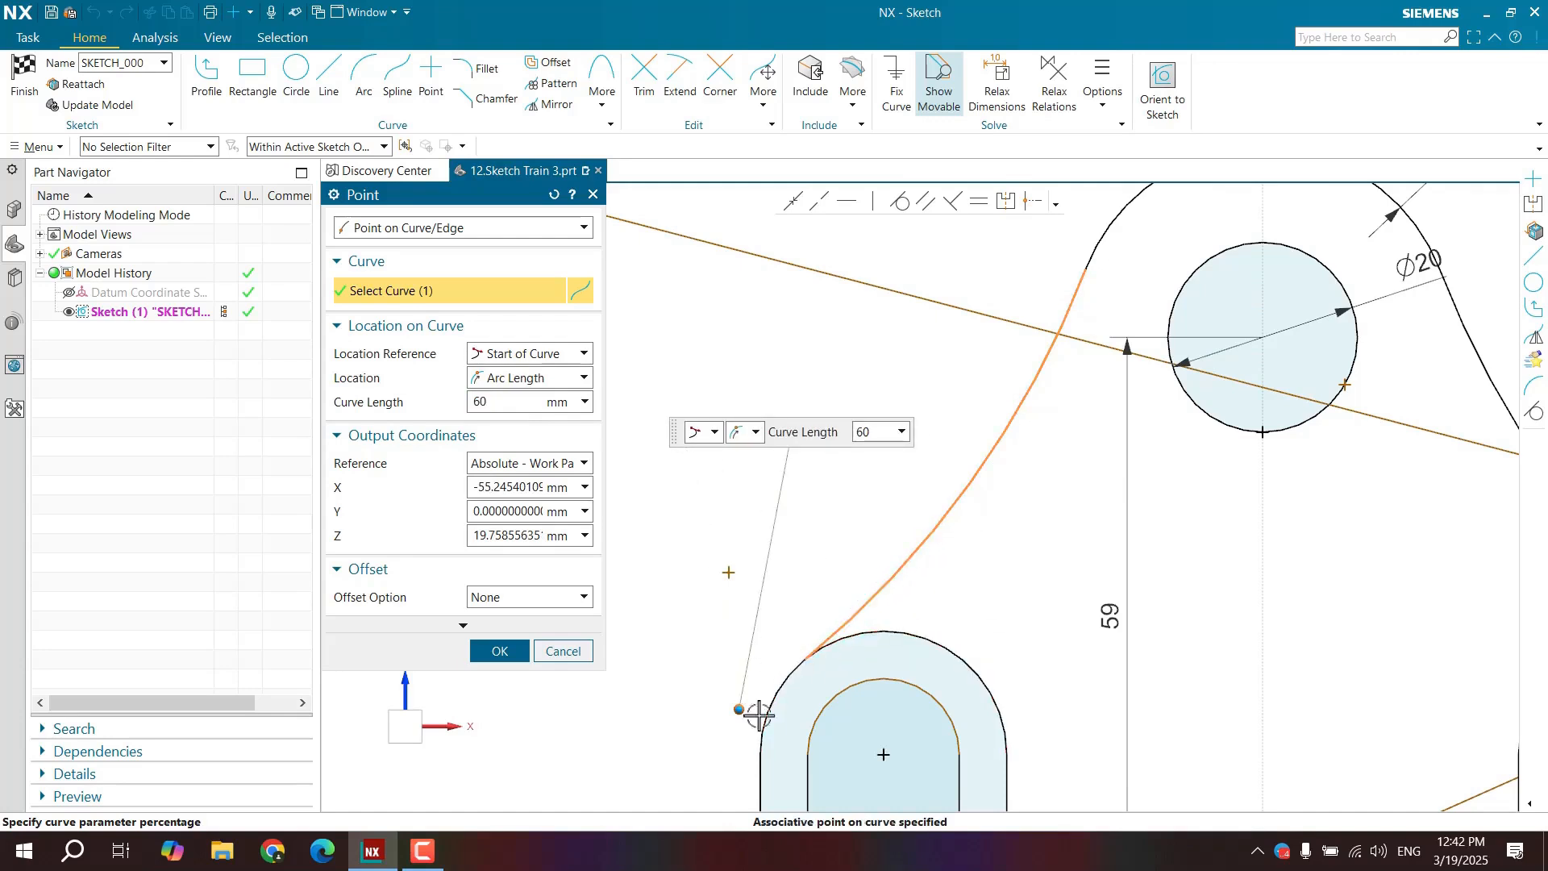
Define the point's location by % Arc Length again and set the curve length to 50%, followed by 30%.
{"action": "left_click", "coordinate": [502, 379]}
{"action": "left_click", "coordinate": [516, 412]}
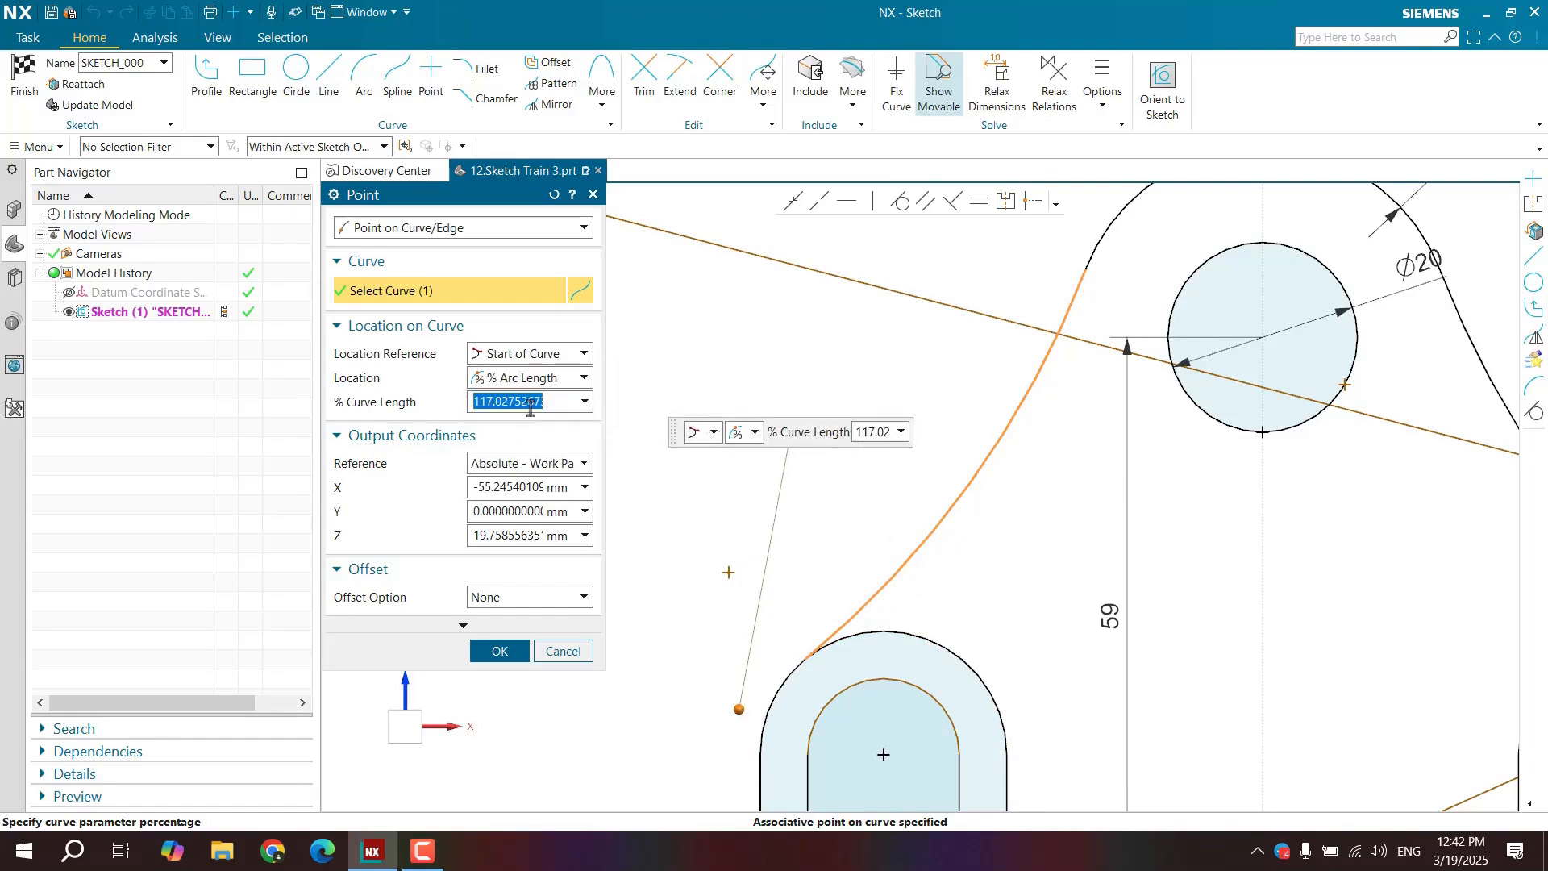
{"action": "type", "text": "50"}
{"action": "key", "text": "Return"}
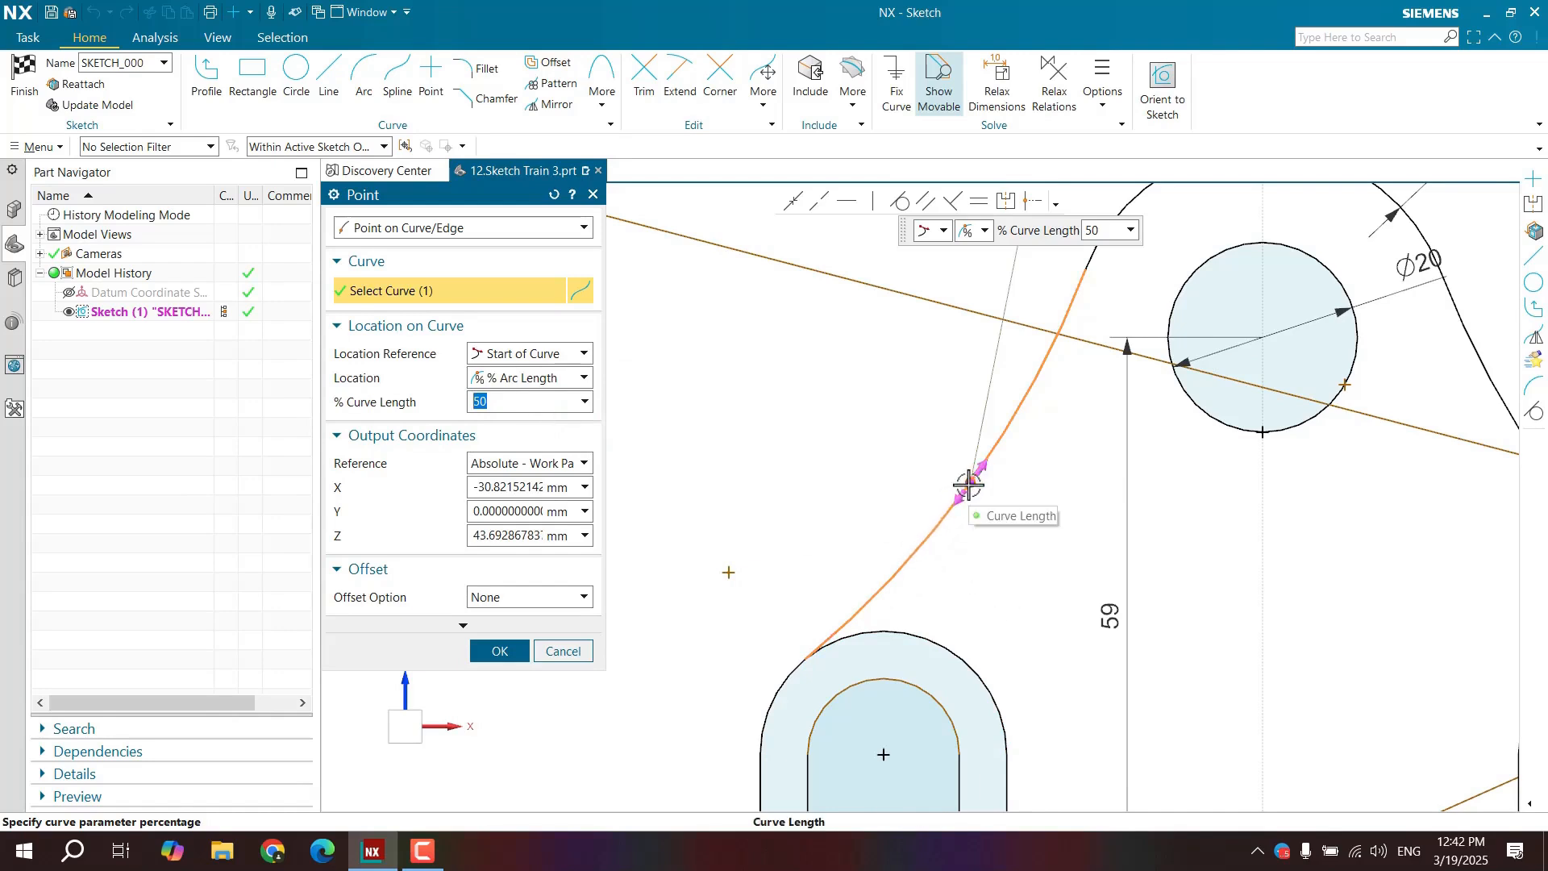
{"action": "type", "text": "0"}
{"action": "key", "text": "Return"}
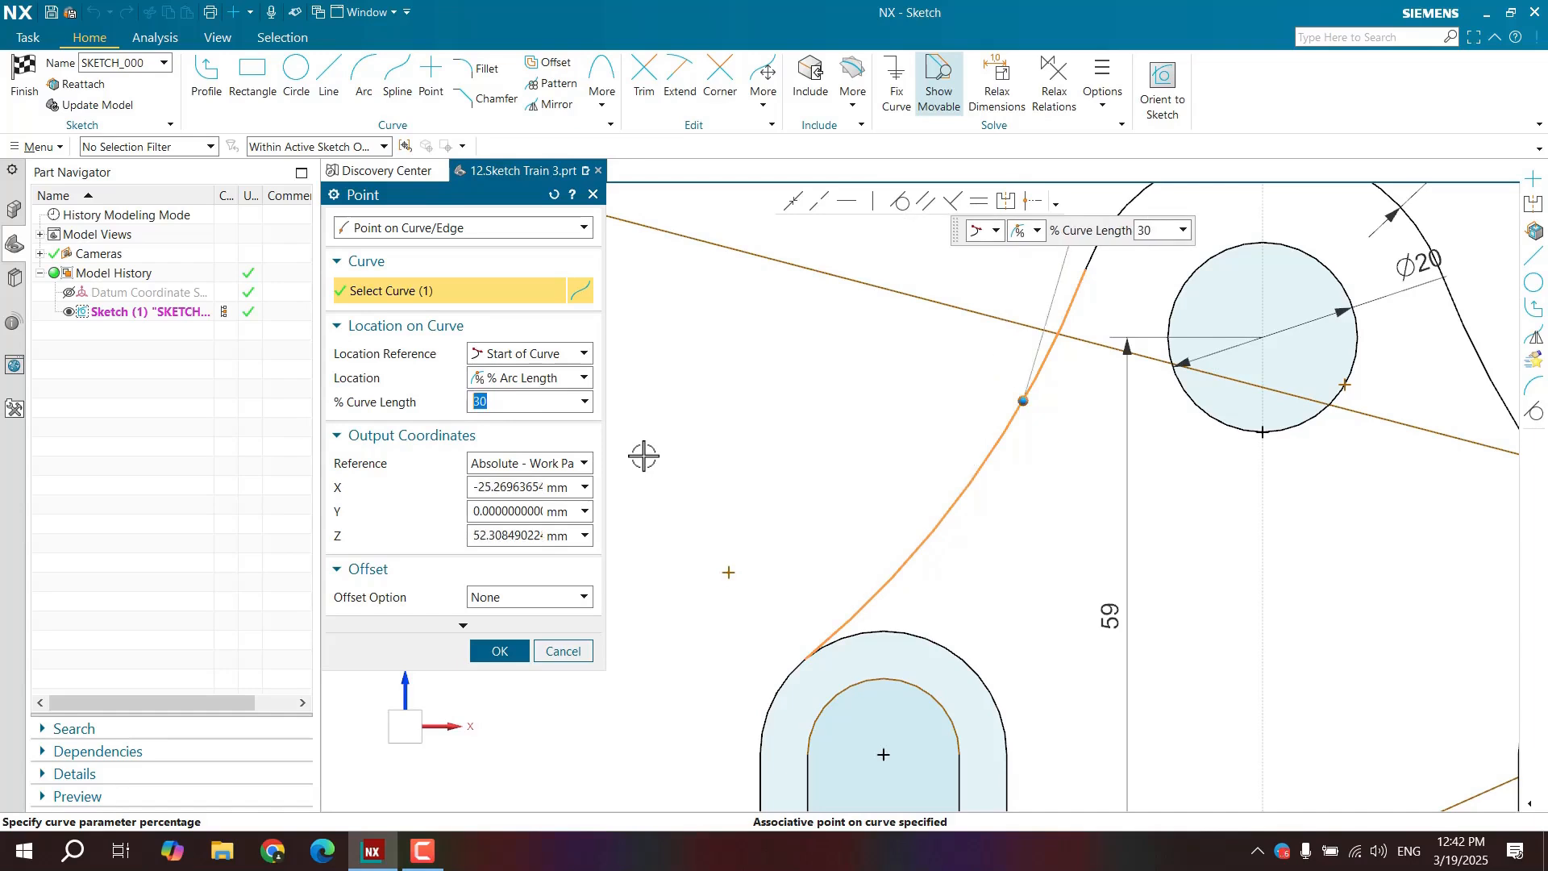
Try a curve length of 33% for the point on the concave arc, and create the point at 70%.
{"action": "type", "text": "33"}
{"action": "key", "text": "Return"}
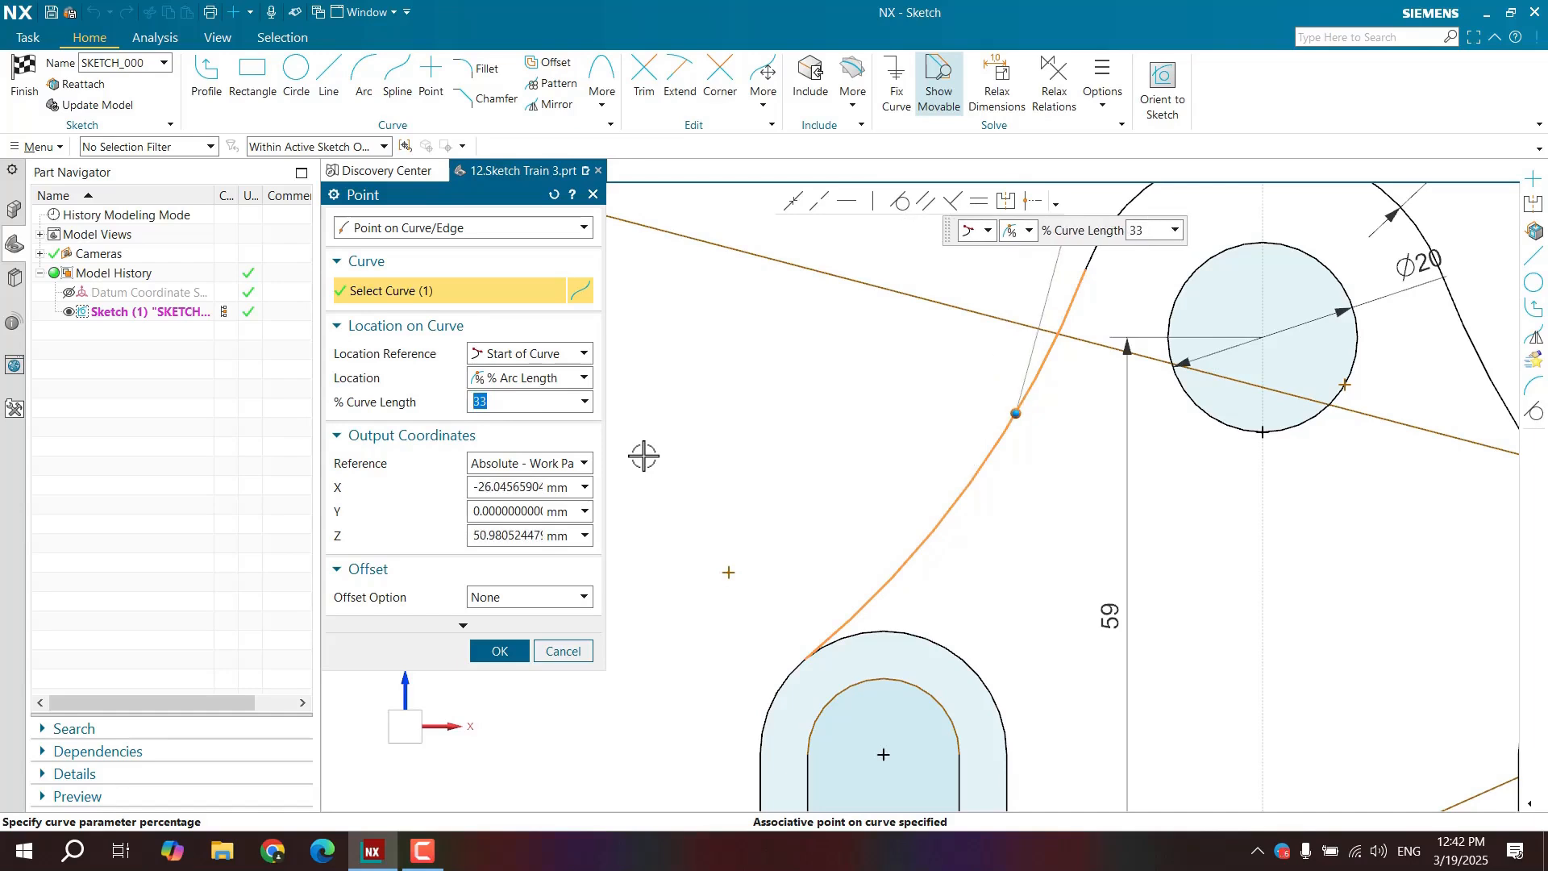
{"action": "type", "text": "70"}
{"action": "key", "text": "Return"}
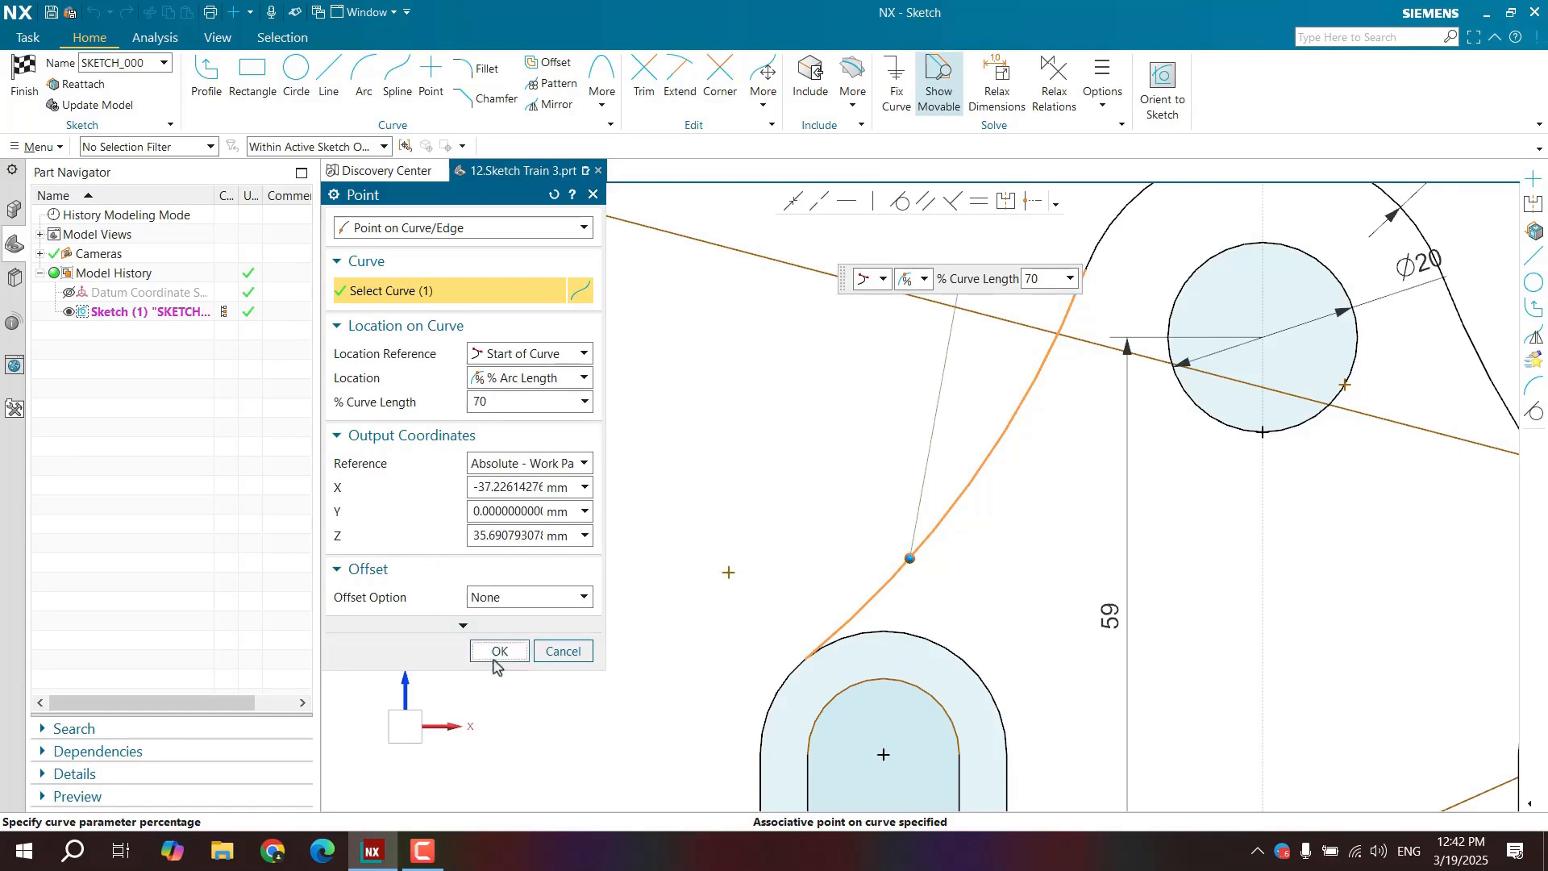
{"action": "left_click", "coordinate": [495, 653]}
Use the Between Two Points type with the lower circle's center as the first point and the sketch origin as the second.
{"action": "left_click", "coordinate": [540, 256]}
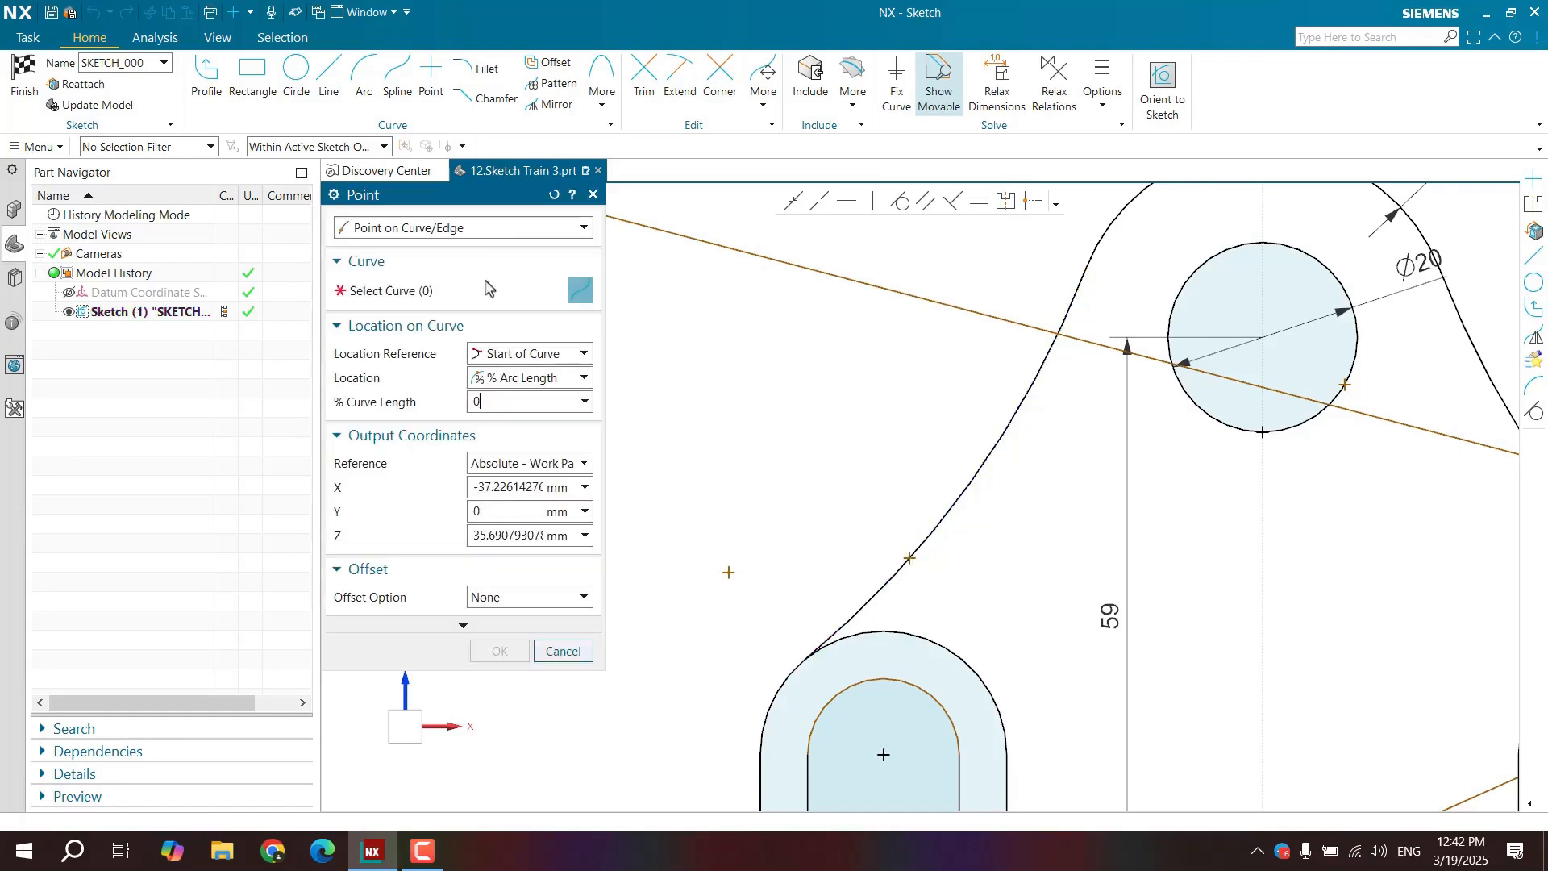
{"action": "left_click", "coordinate": [456, 228]}
{"action": "left_click", "coordinate": [419, 432]}
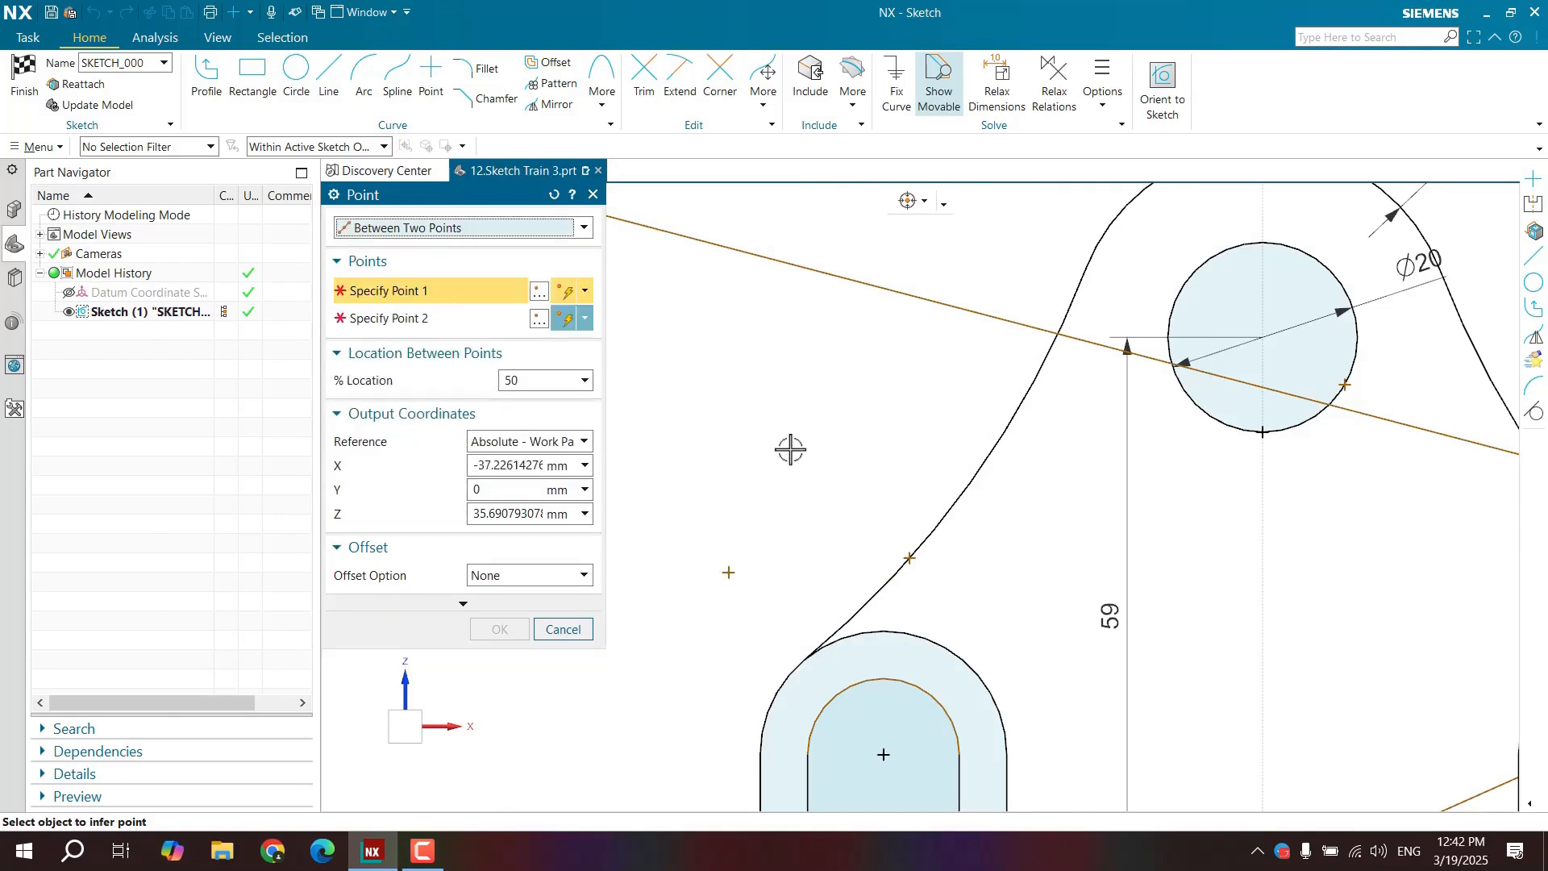
{"action": "scroll", "coordinate": [792, 449], "scroll_direction": "down", "scroll_amount": 3}
{"action": "mouse_move", "coordinate": [1148, 642]}
{"action": "middle_mouse_down", "text": "shift"}
{"action": "mouse_move", "coordinate": [1116, 363]}
{"action": "mouse_move", "coordinate": [1026, 342]}
{"action": "middle_mouse_up", "text": "shift"}
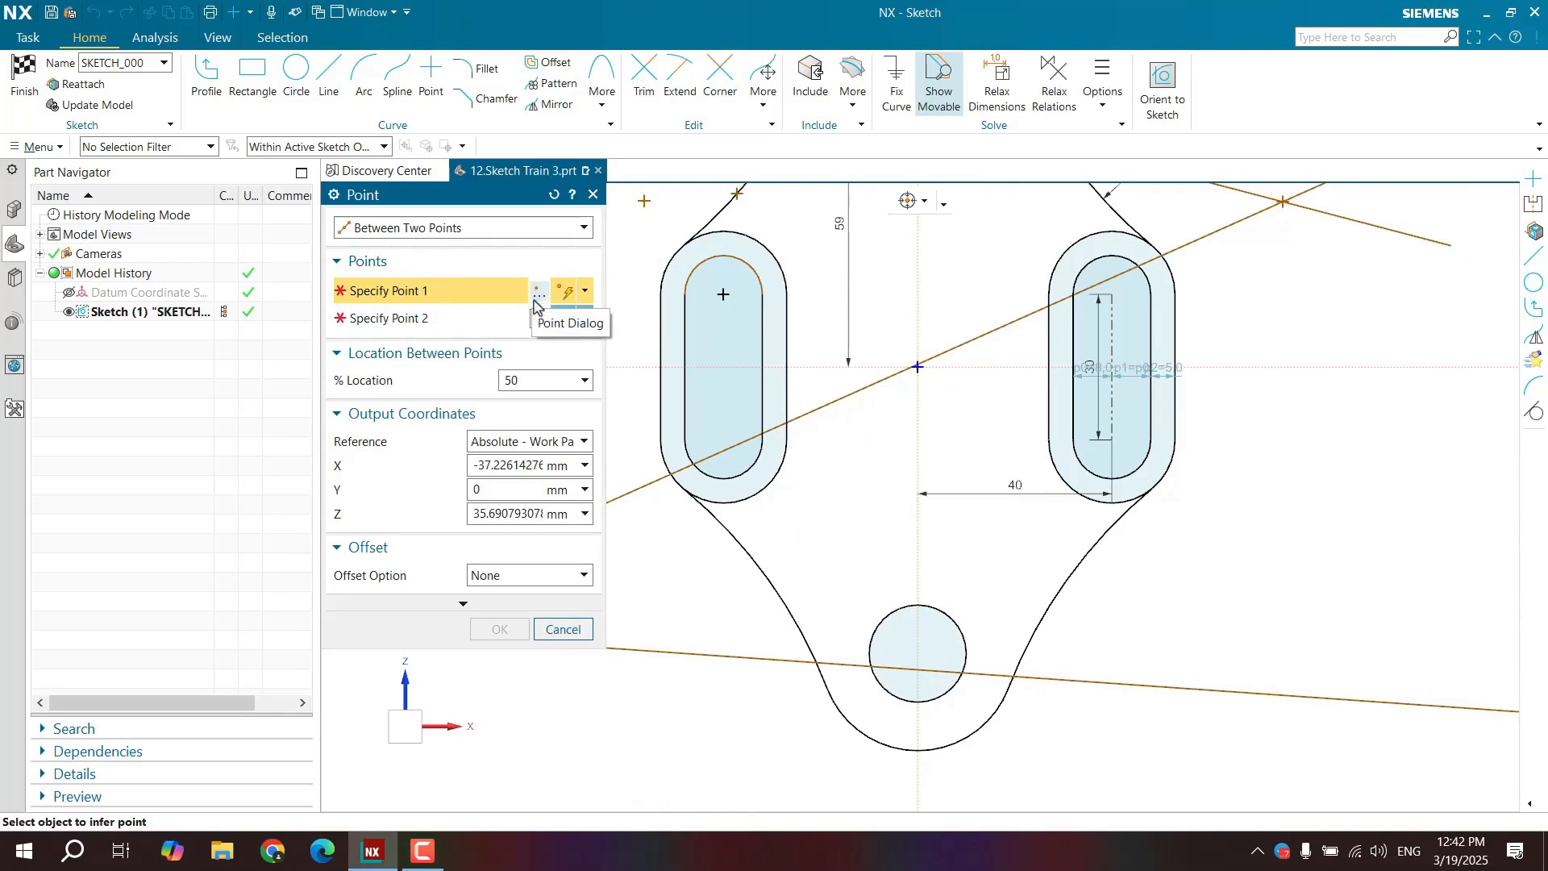
{"action": "left_click", "coordinate": [920, 657]}
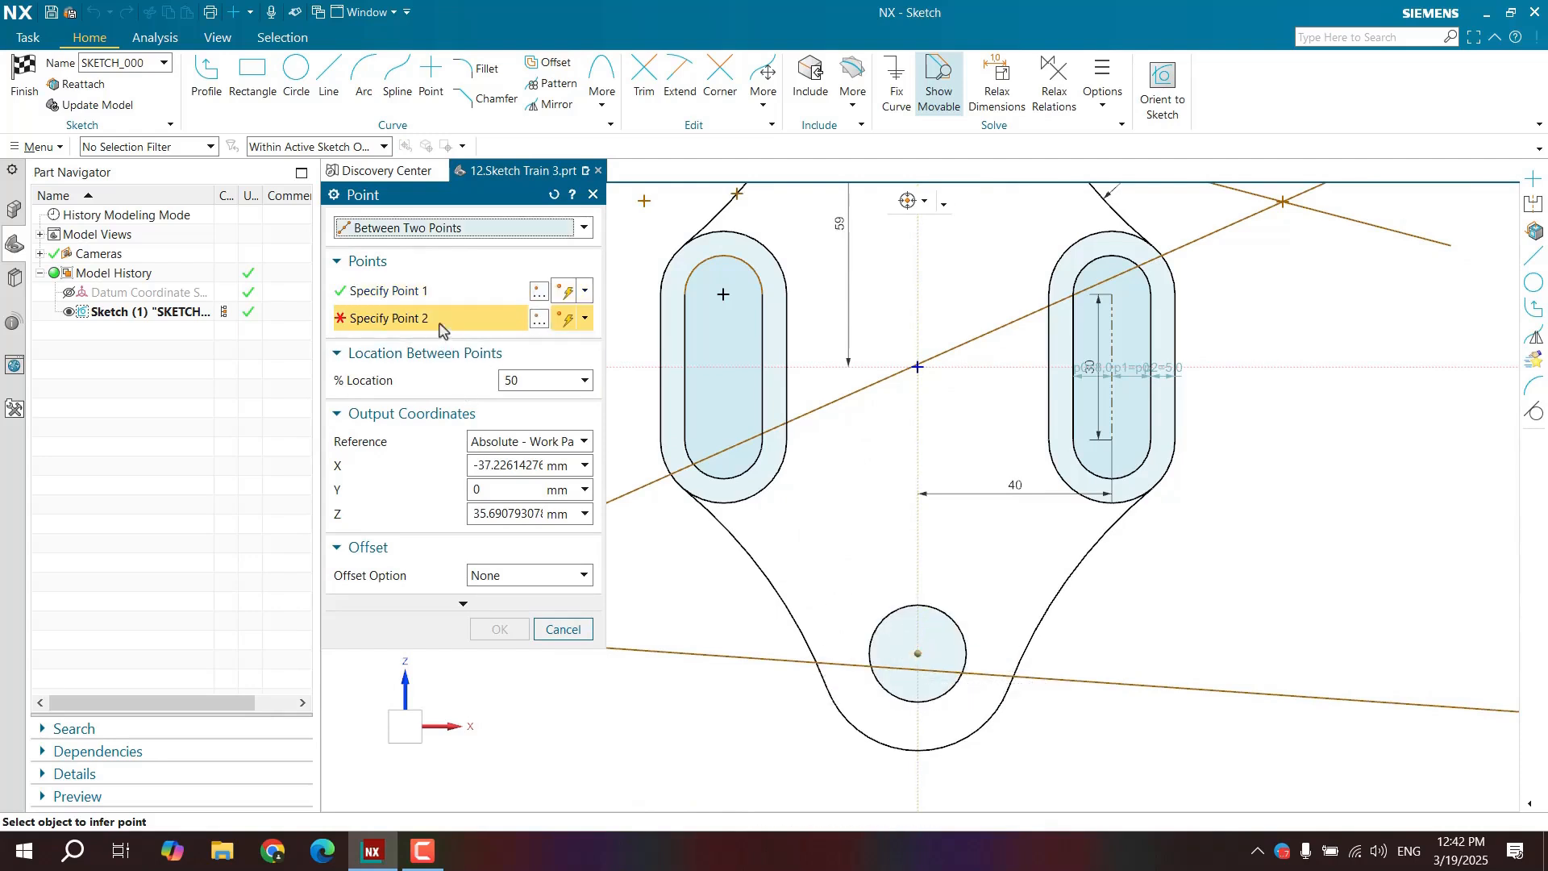
{"action": "left_click", "coordinate": [919, 367]}
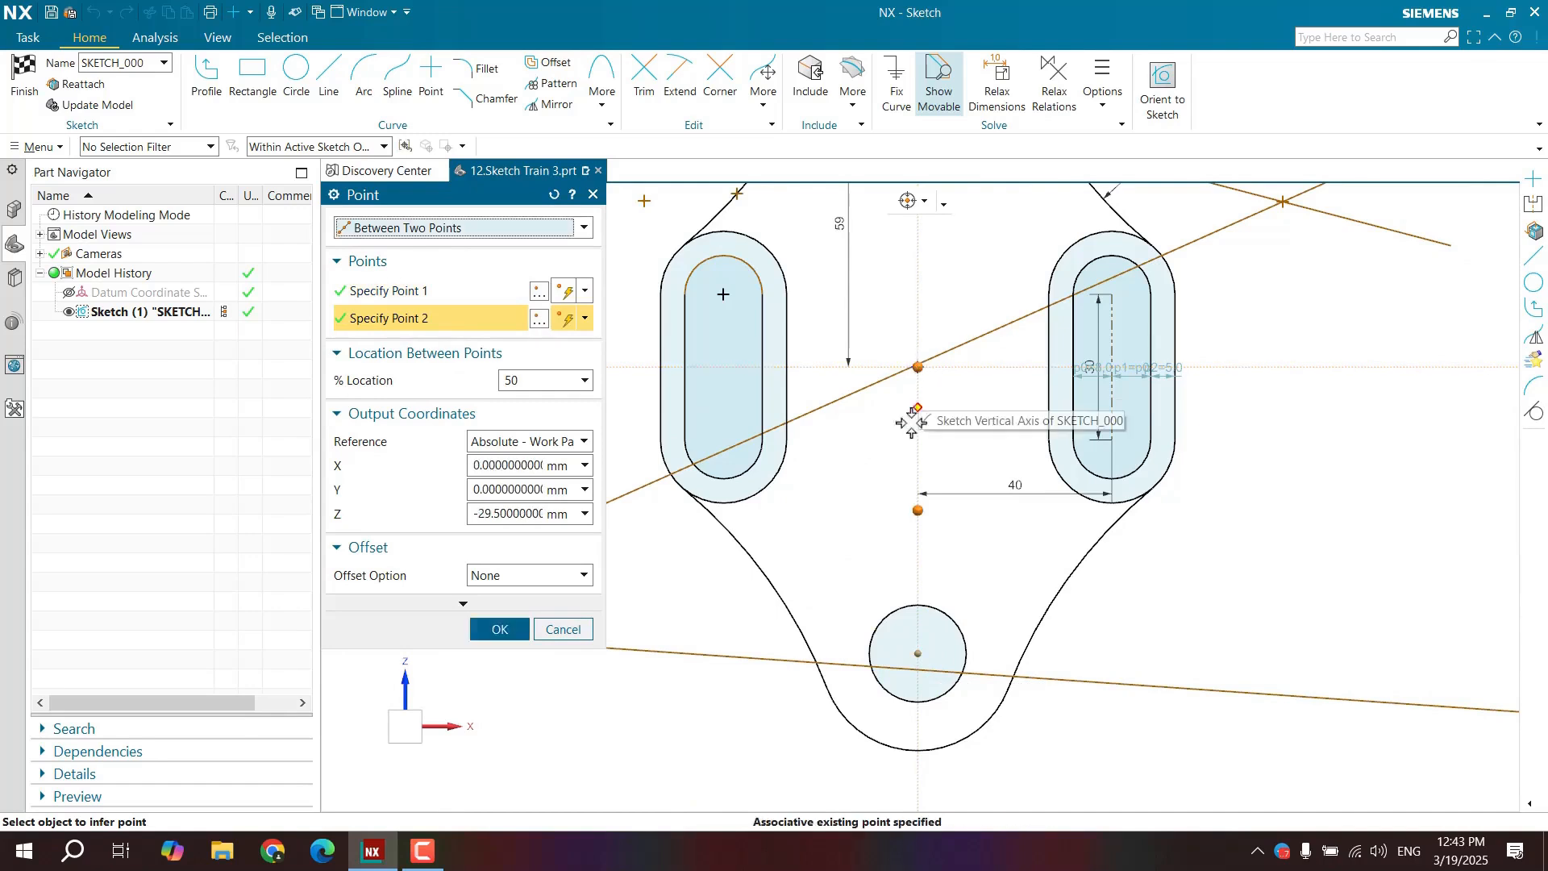
Try a 10% location between the two points, and create the point at 50%.
{"action": "scroll", "coordinate": [903, 468], "scroll_direction": "up", "scroll_amount": 1}
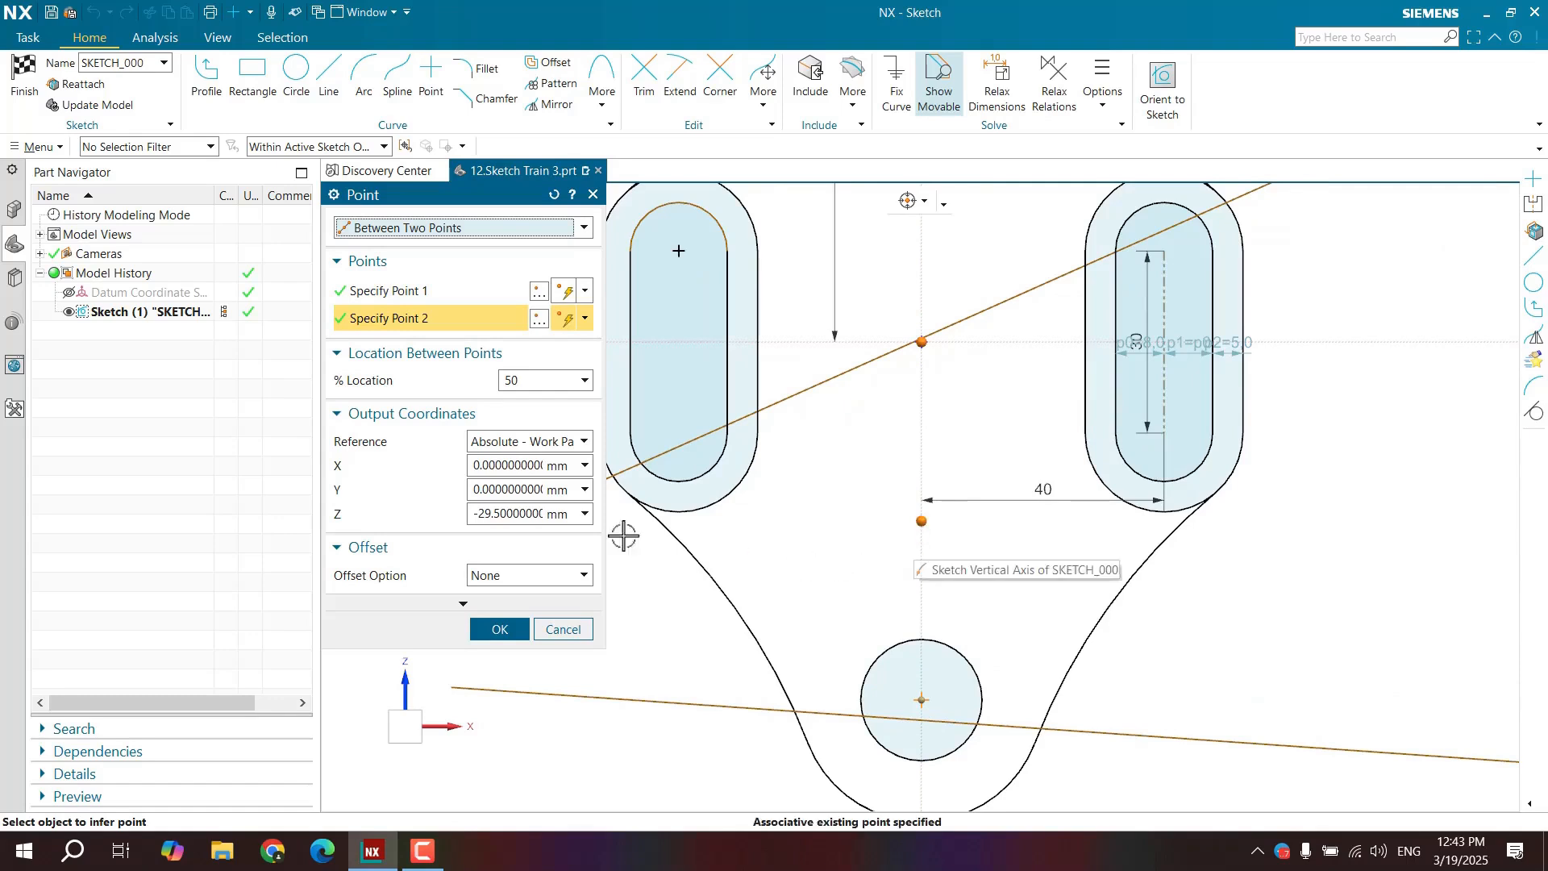
{"action": "left_click_drag", "start_coordinate": [535, 379], "coordinate": [479, 407]}
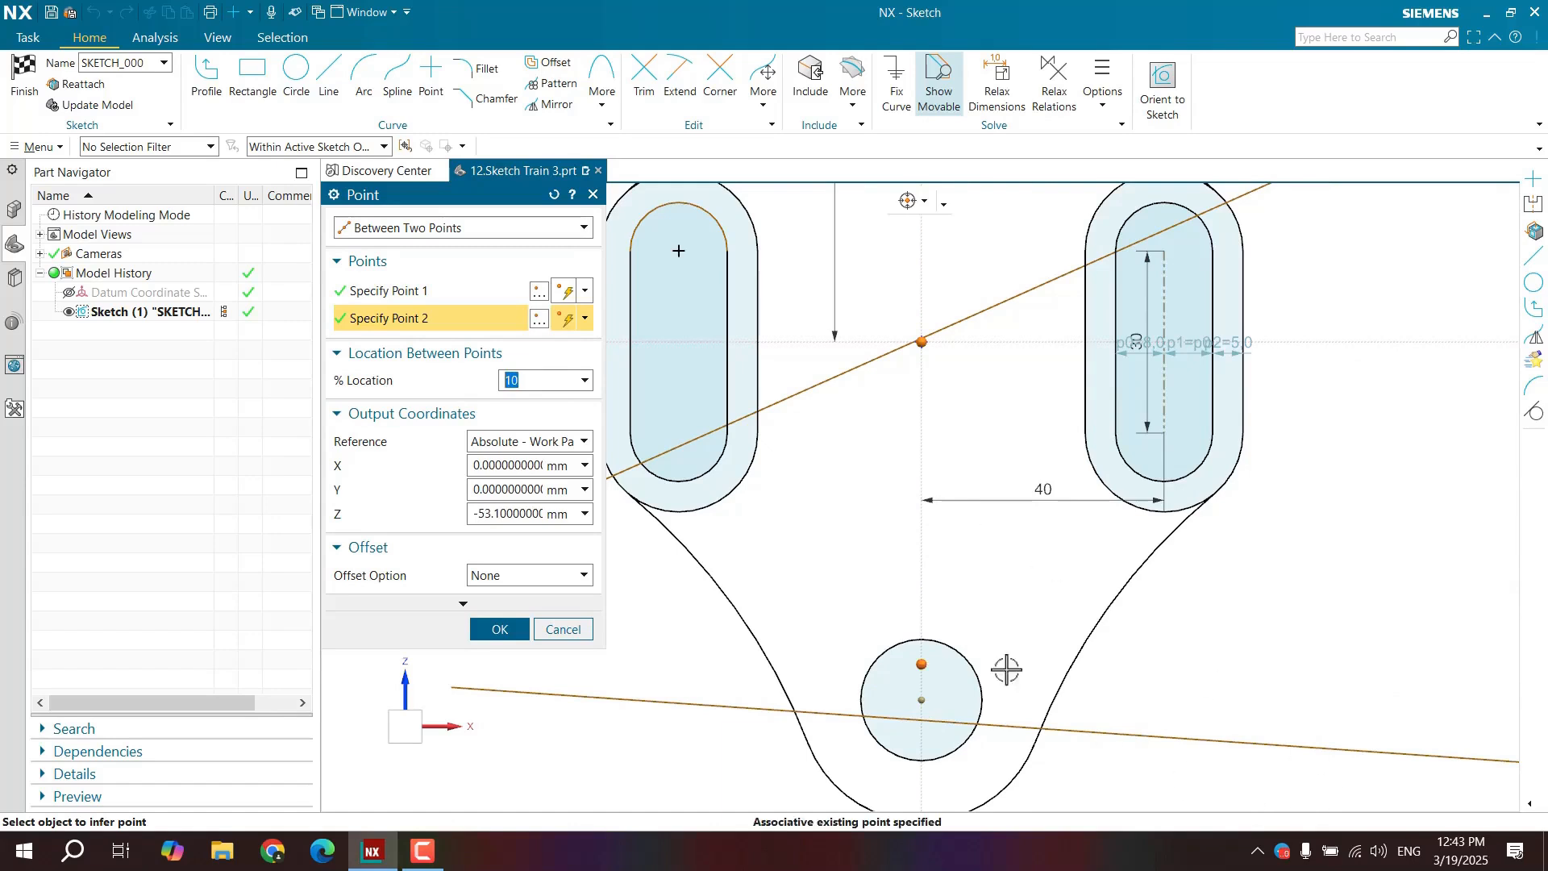
{"action": "left_click", "coordinate": [935, 664]}
{"action": "left_click", "coordinate": [502, 630]}
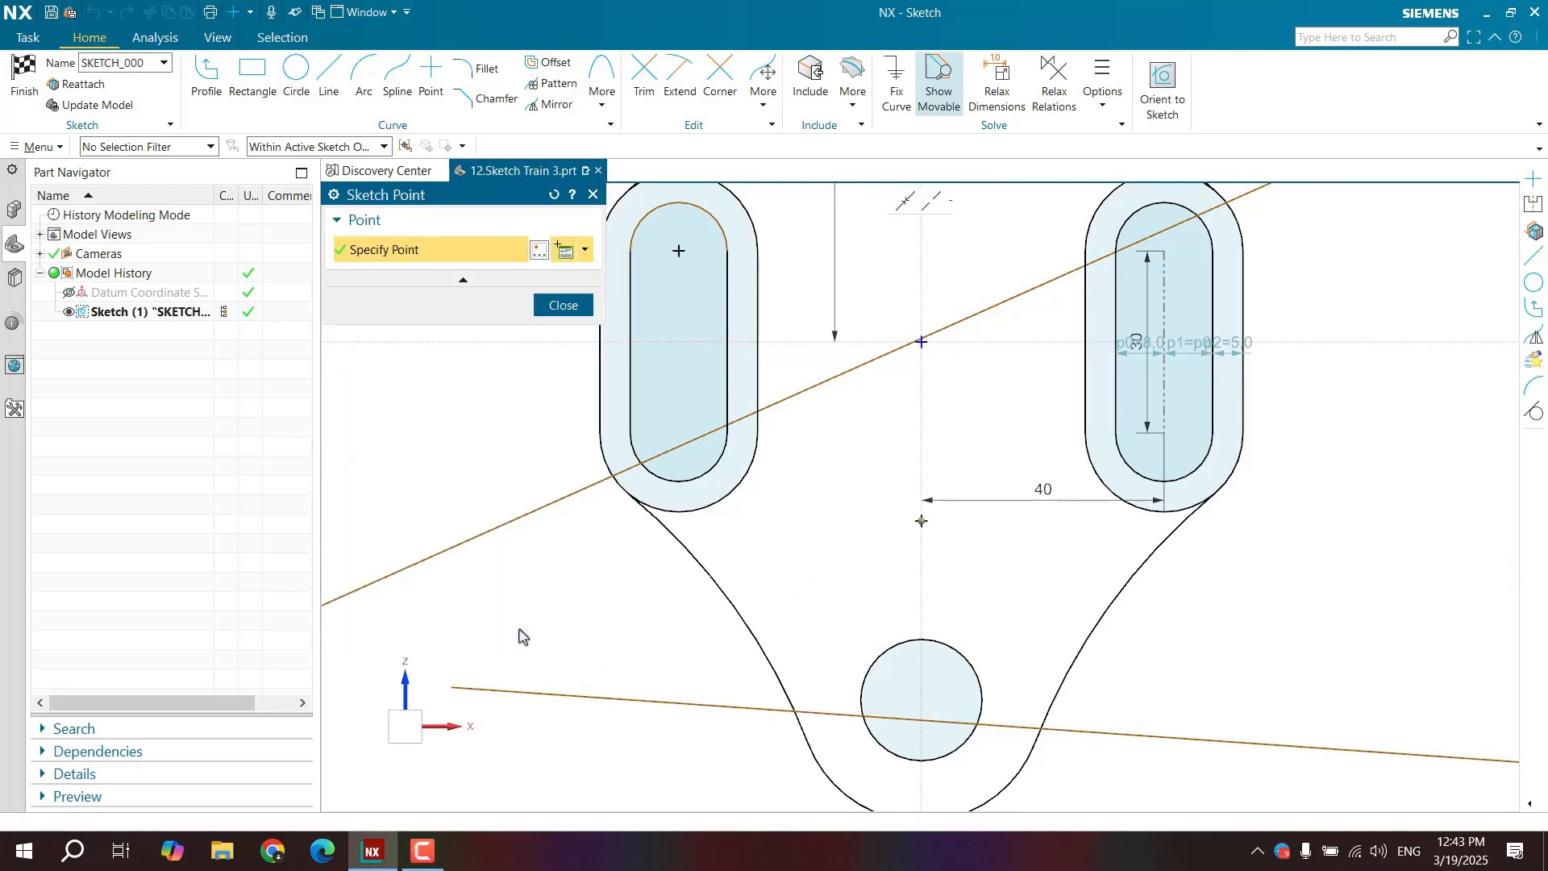
{"action": "left_click", "coordinate": [565, 251]}
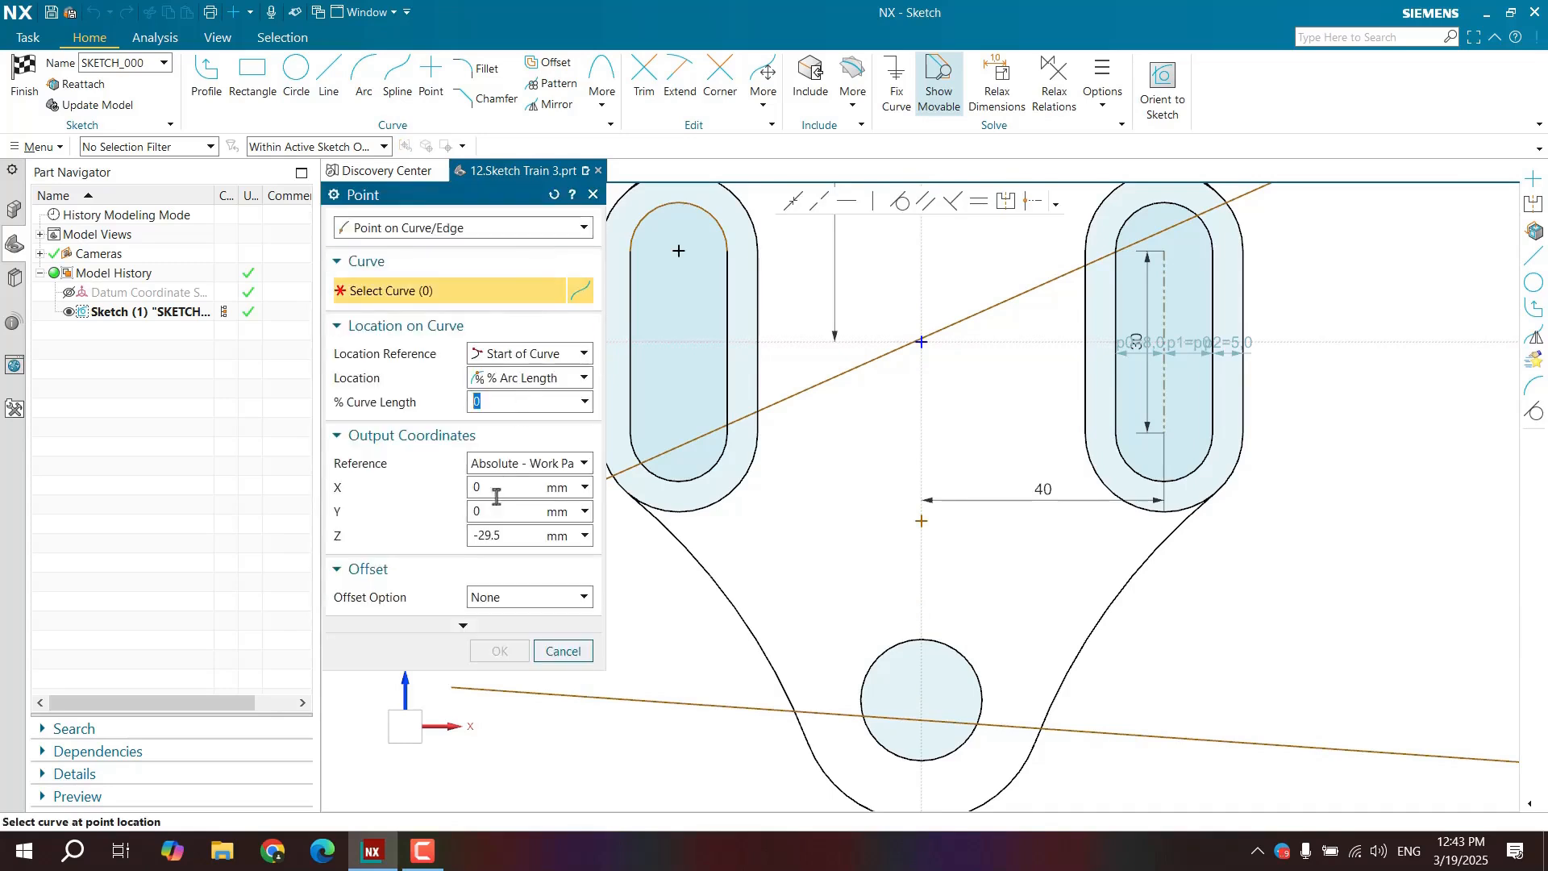
{"action": "left_click", "coordinate": [494, 228]}
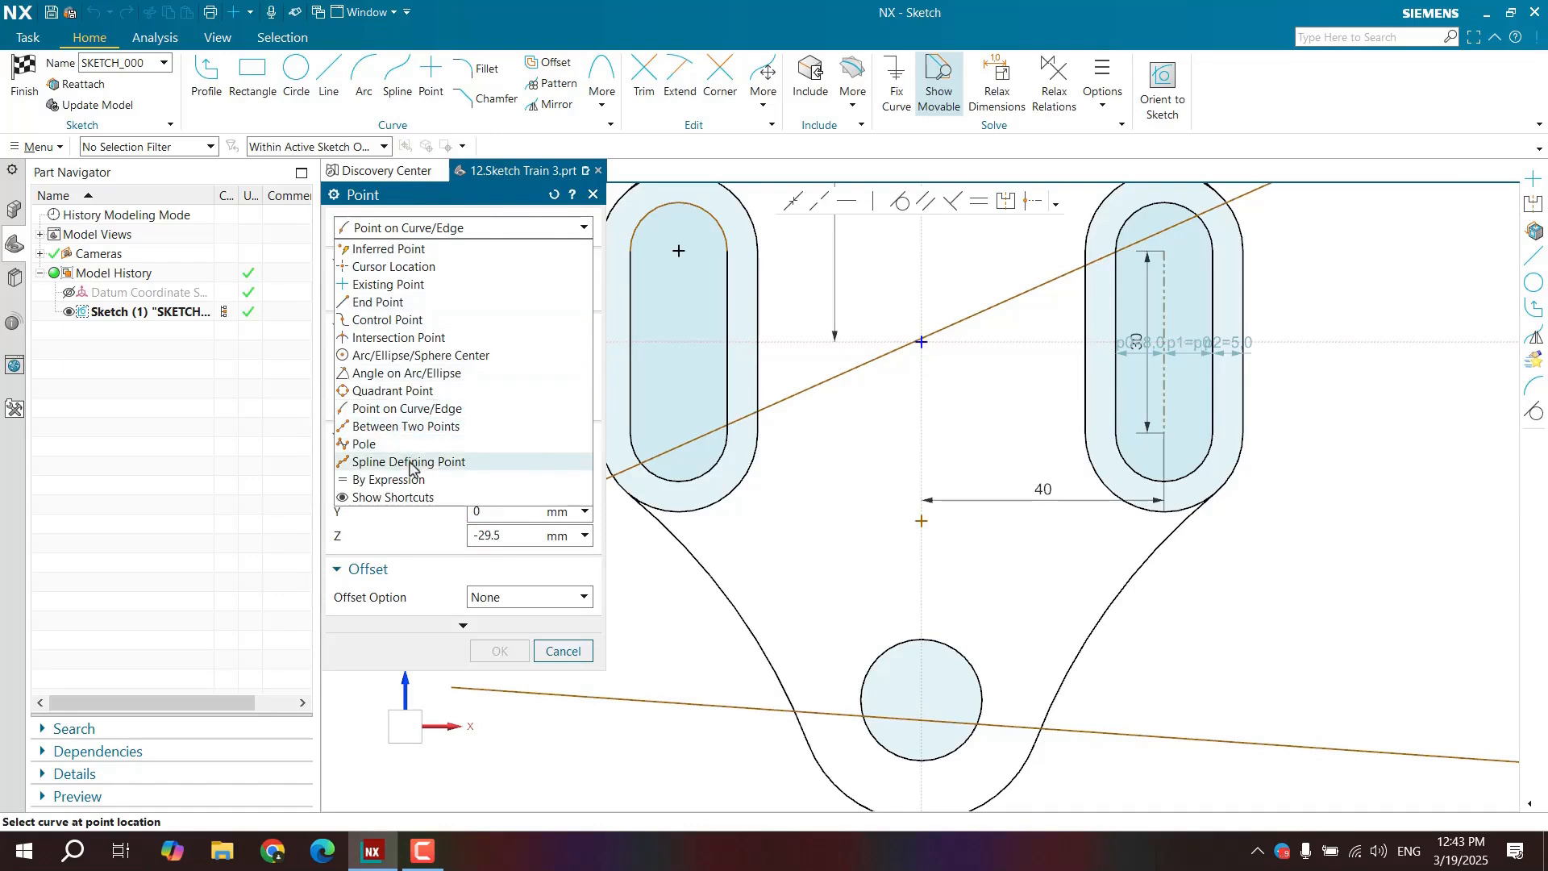
{"action": "left_click", "coordinate": [573, 657]}
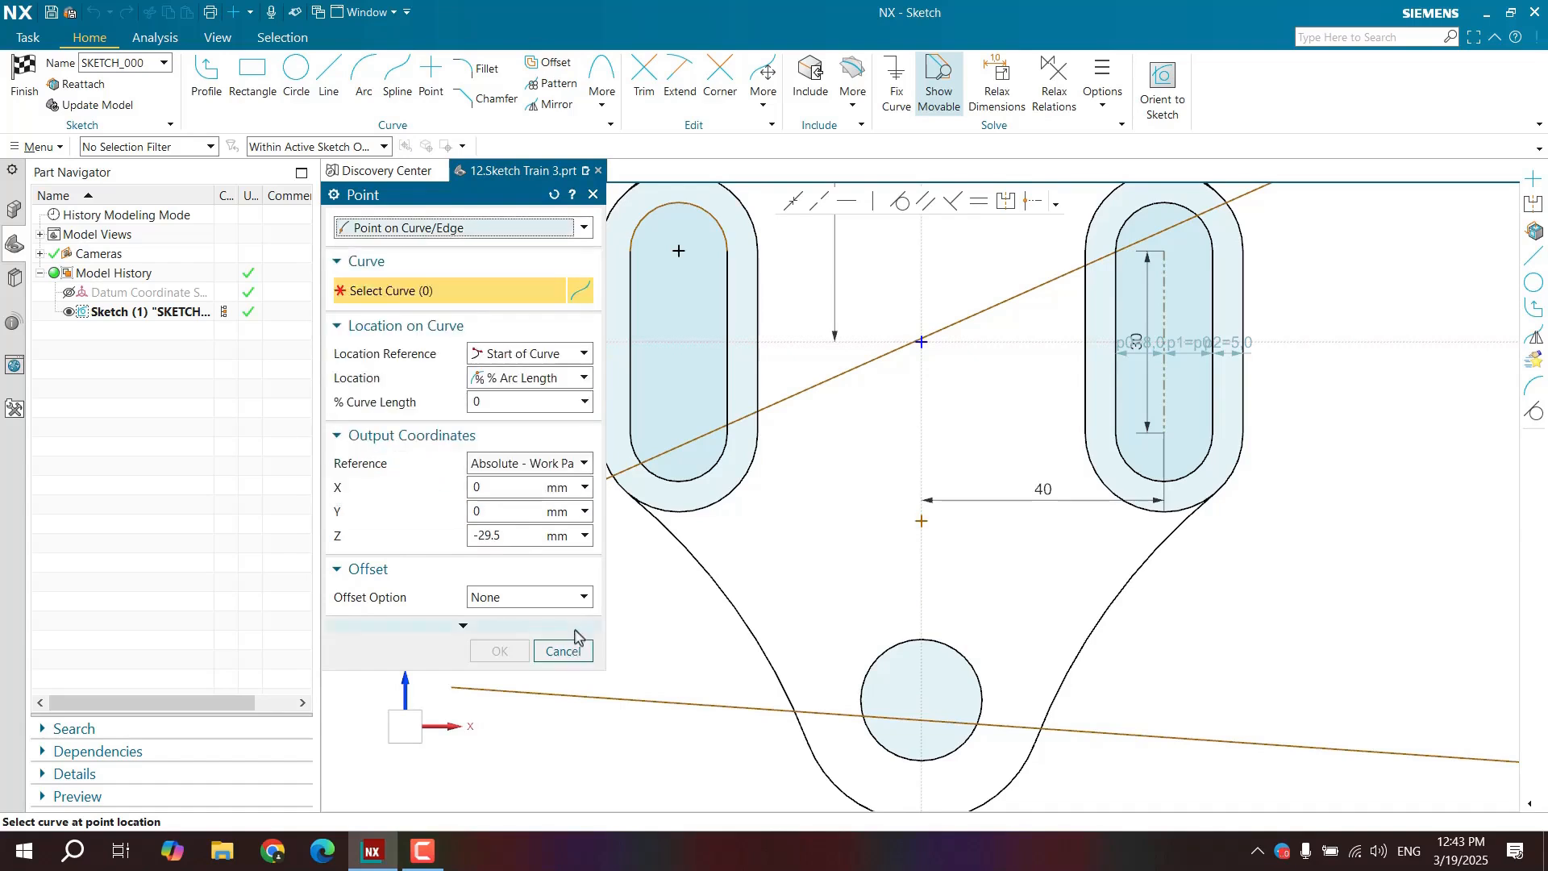
{"action": "left_click", "coordinate": [563, 652]}
{"action": "scroll", "coordinate": [621, 328], "scroll_direction": "down", "scroll_amount": 2}
{"action": "left_click", "coordinate": [570, 310]}
Sketch a wavy Through Points studio spline with four points in the empty area left of the plate profile.
{"action": "scroll", "coordinate": [570, 310], "scroll_direction": "down", "scroll_amount": 3}
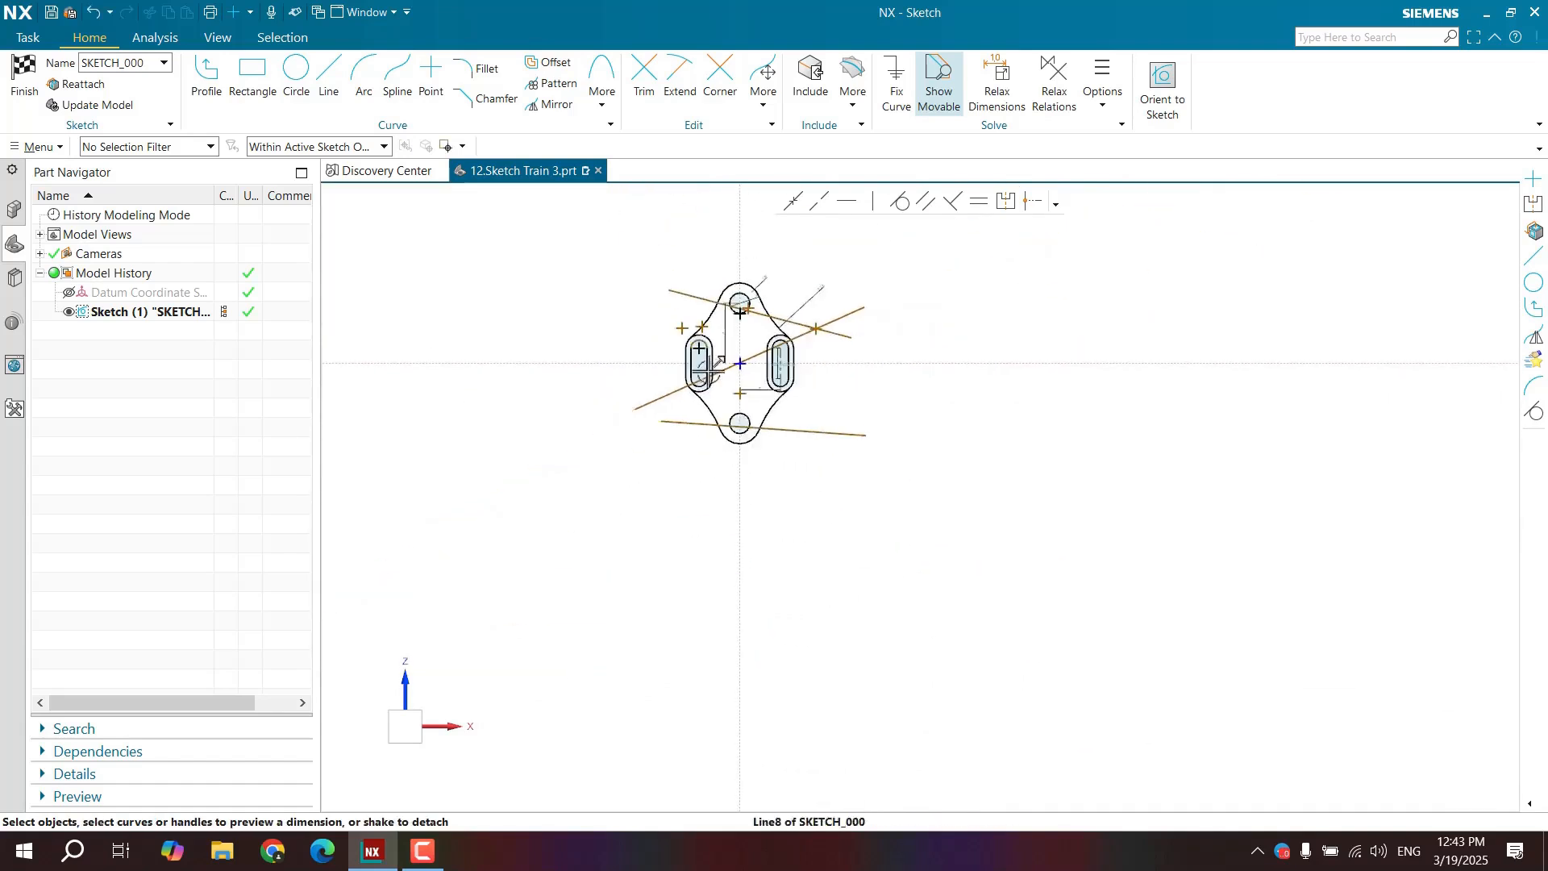
{"action": "scroll", "coordinate": [551, 252], "scroll_direction": "up", "scroll_amount": 2}
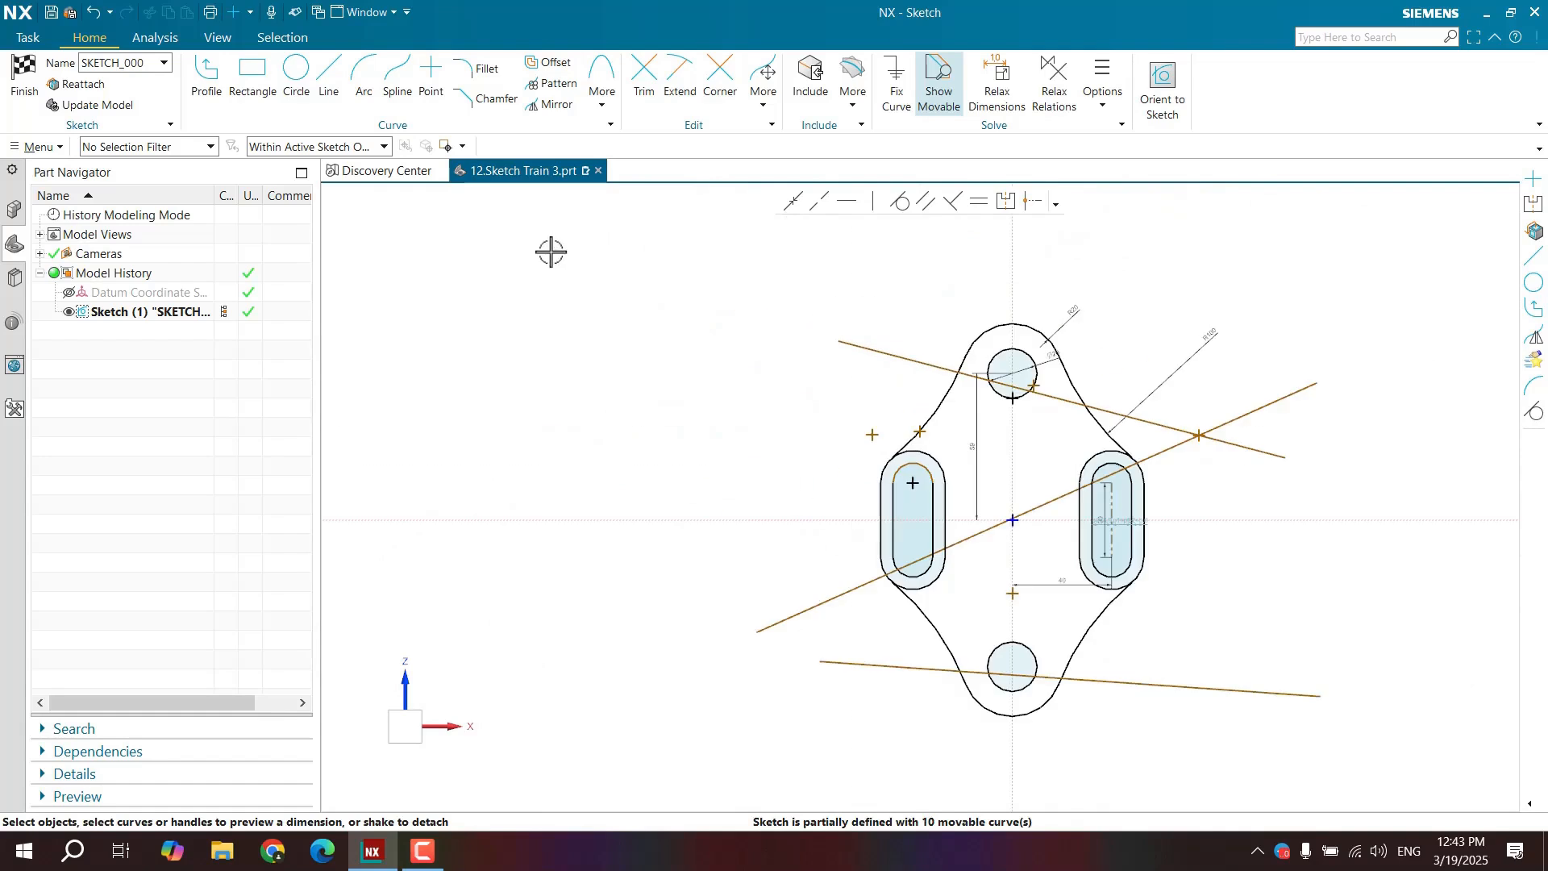
{"action": "left_click", "coordinate": [398, 87]}
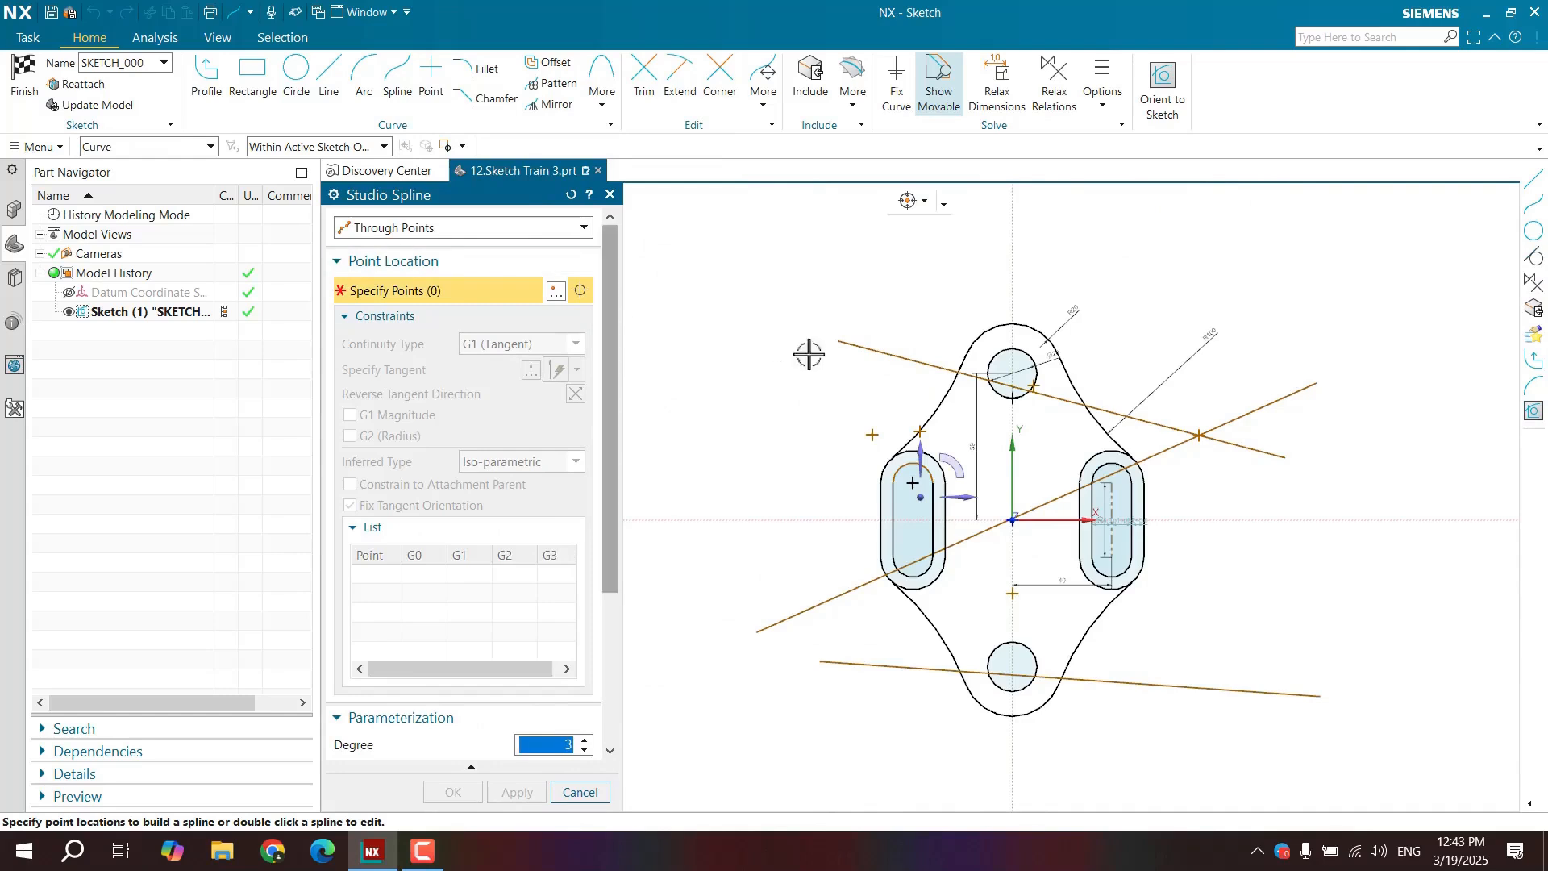
{"action": "middle_click_drag", "start_coordinate": [809, 354], "coordinate": [966, 422], "text": "shift"}
{"action": "left_click", "coordinate": [725, 444]}
{"action": "left_click", "coordinate": [779, 412]}
{"action": "left_click", "coordinate": [856, 454]}
{"action": "left_click", "coordinate": [911, 420]}
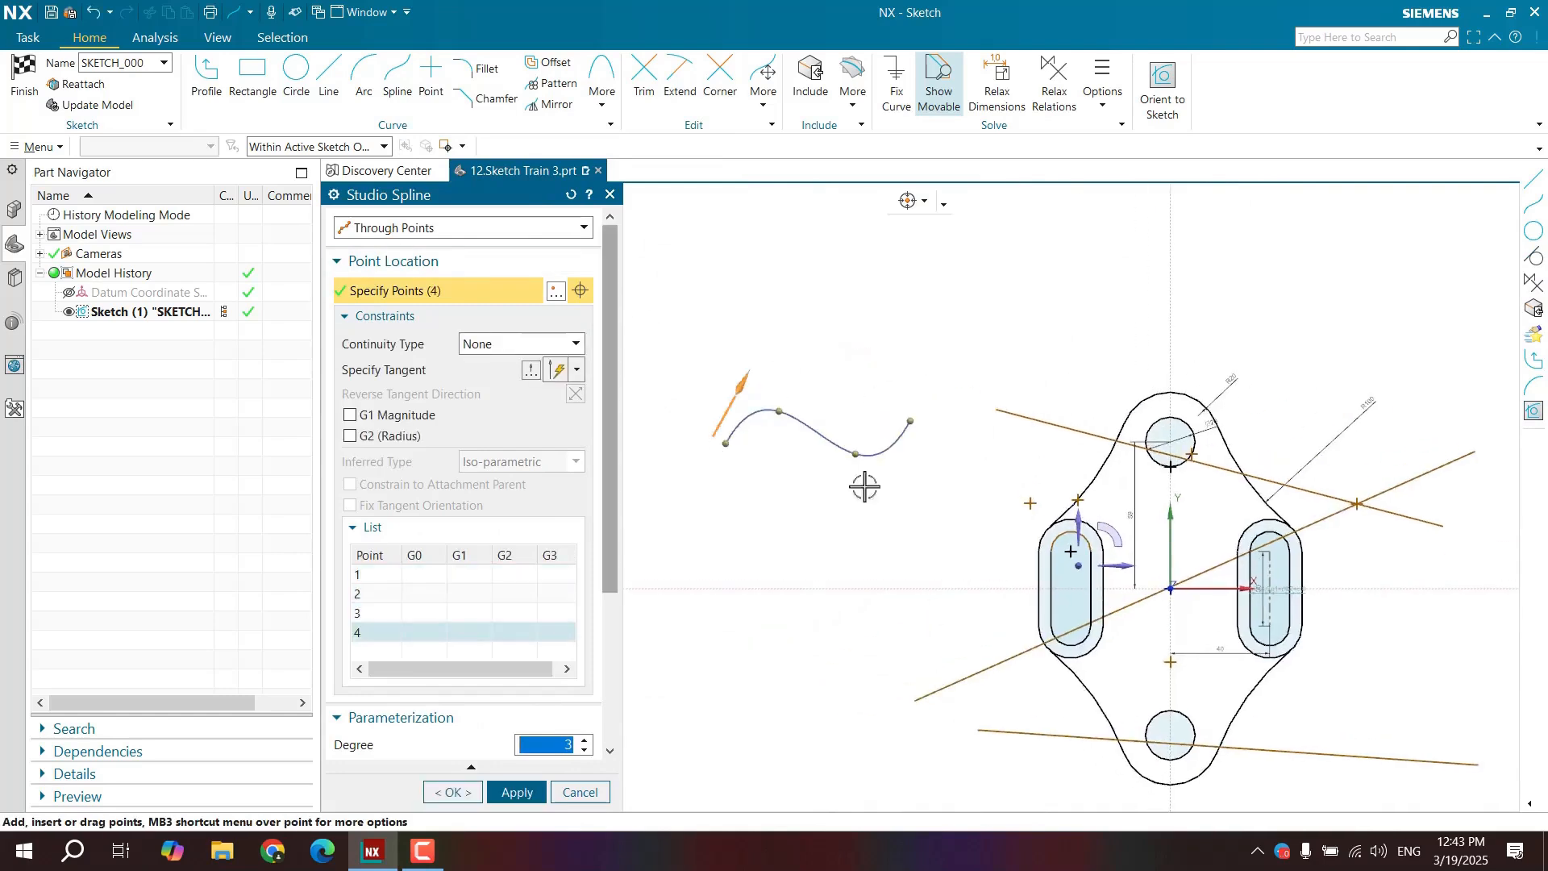
{"action": "left_click", "coordinate": [517, 791]}
Sketch a four-pole By Poles spline below the first spline, spanning about X -181 to -94 mm, and finish the spline command.
{"action": "left_click", "coordinate": [464, 227]}
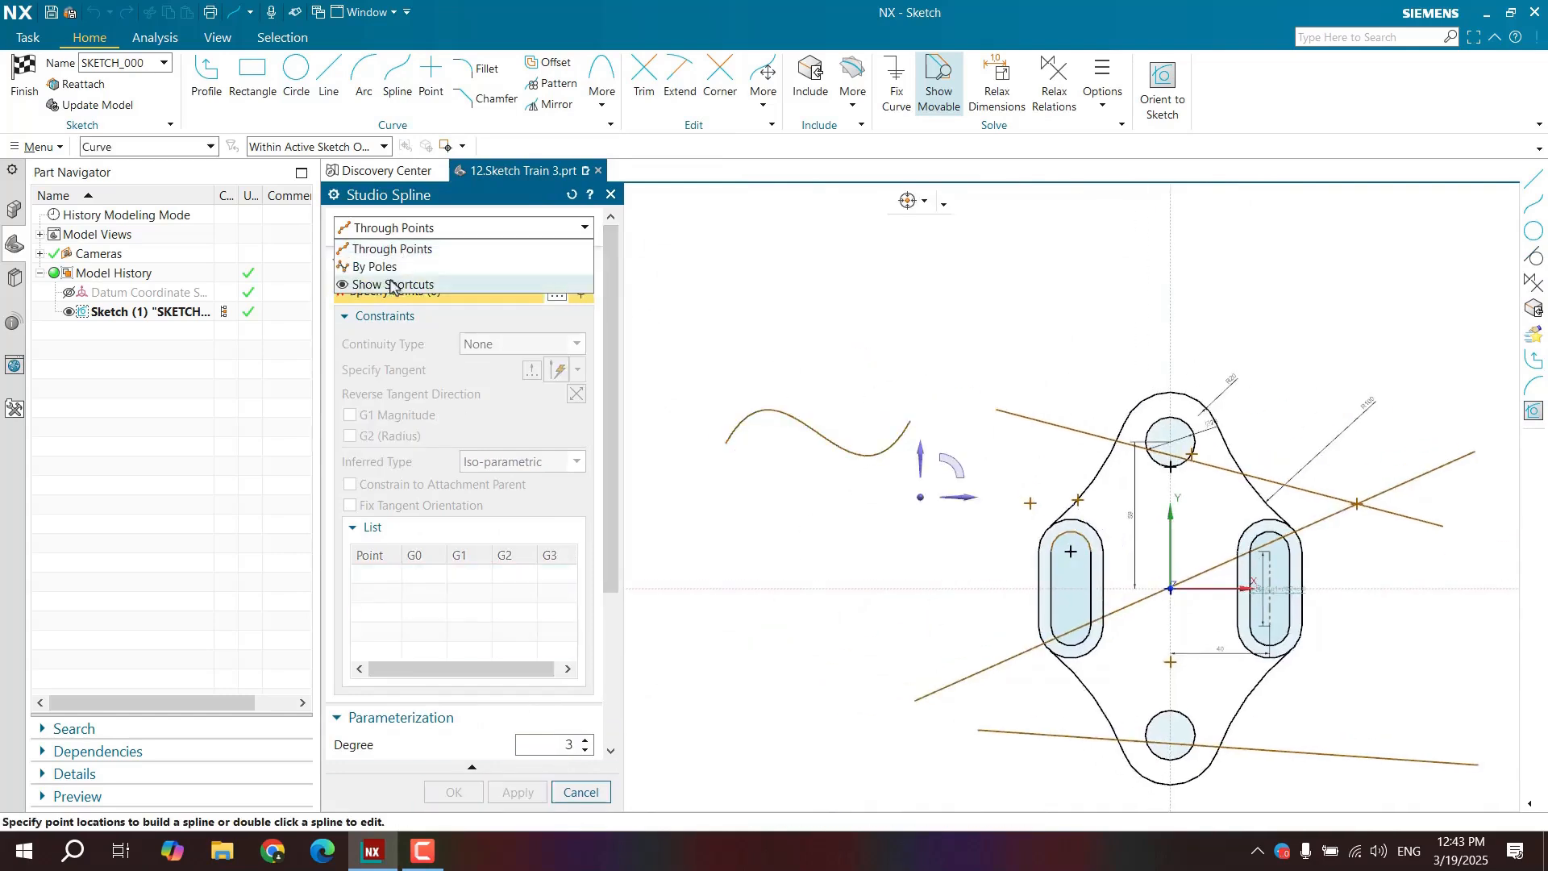
{"action": "left_click", "coordinate": [379, 265]}
{"action": "left_click", "coordinate": [720, 525]}
{"action": "left_click", "coordinate": [804, 466]}
{"action": "left_click", "coordinate": [860, 579]}
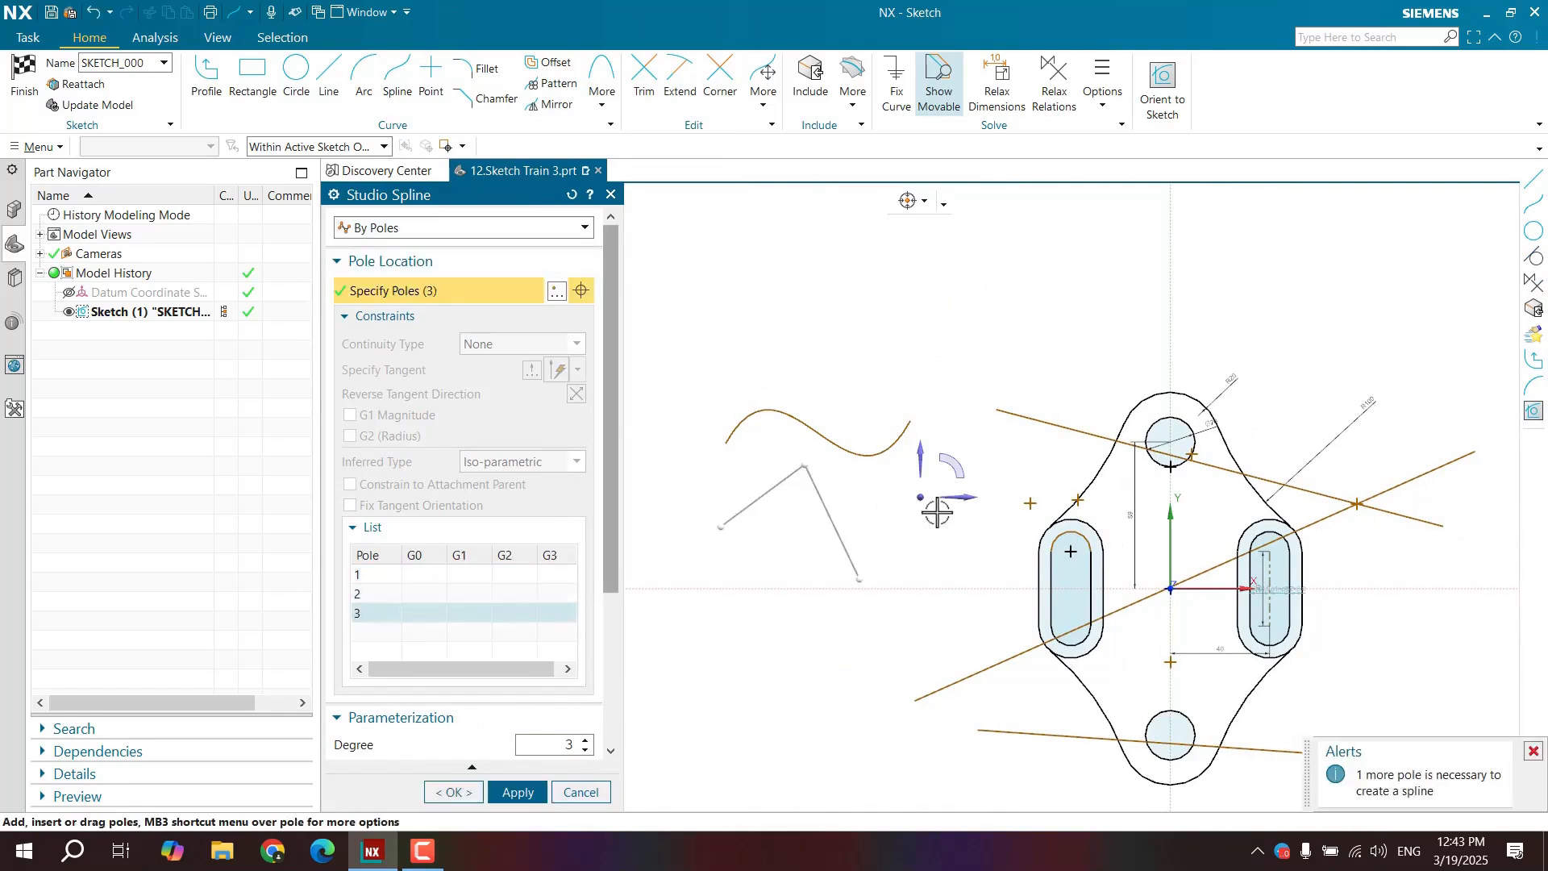
{"action": "left_click", "coordinate": [937, 513]}
{"action": "left_click", "coordinate": [513, 794]}
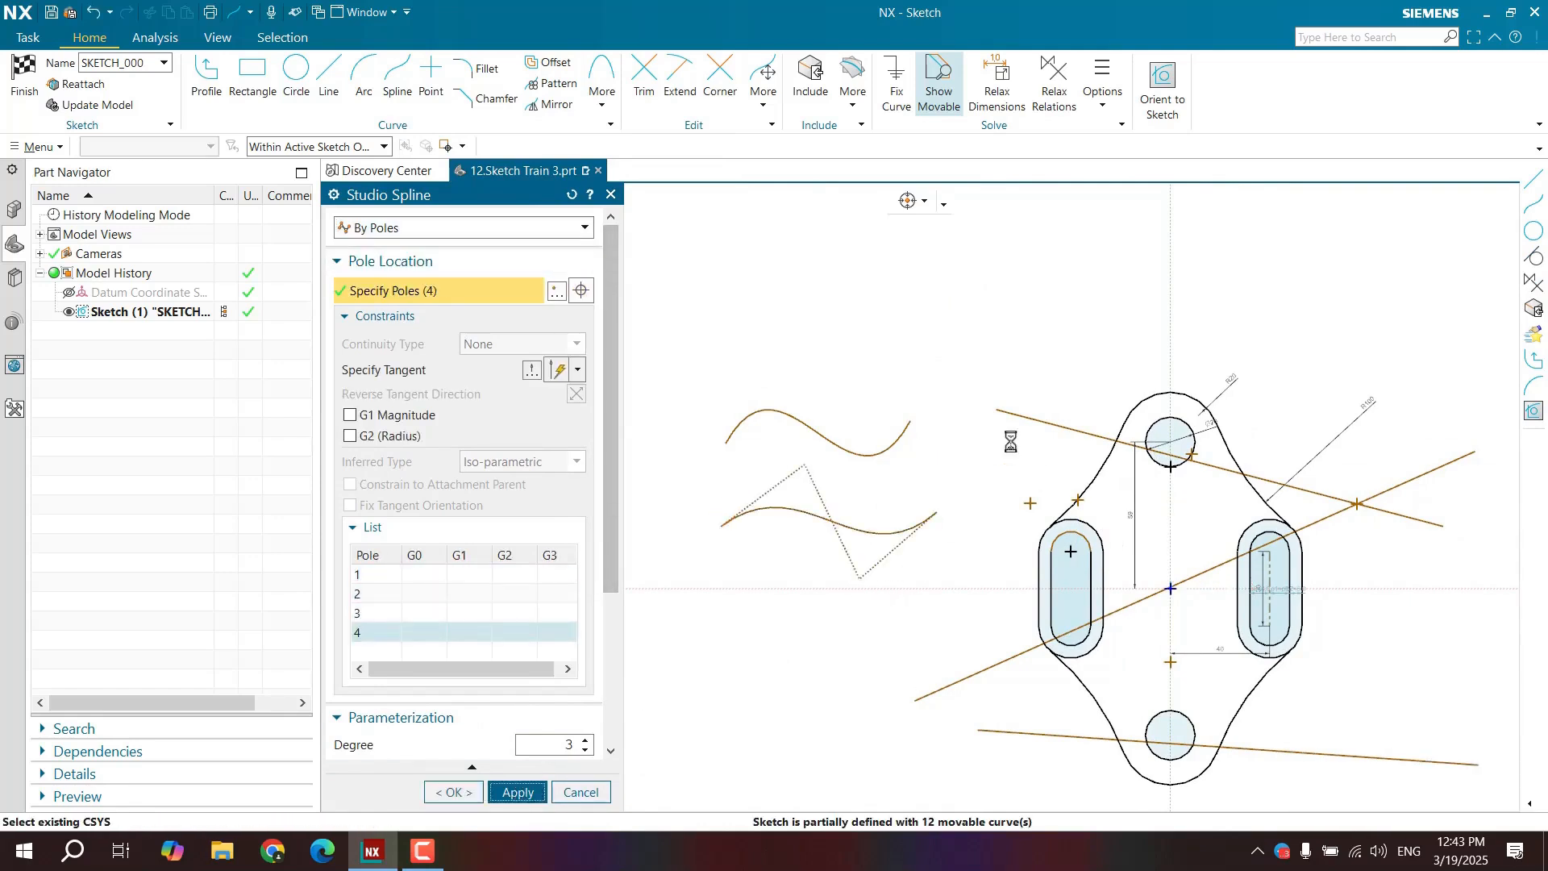
{"action": "left_click", "coordinate": [580, 792]}
Use the Point command's Pole type on the By Poles spline, picking its first pole and its upper second pole.
{"action": "scroll", "coordinate": [801, 460], "scroll_direction": "up", "scroll_amount": 3}
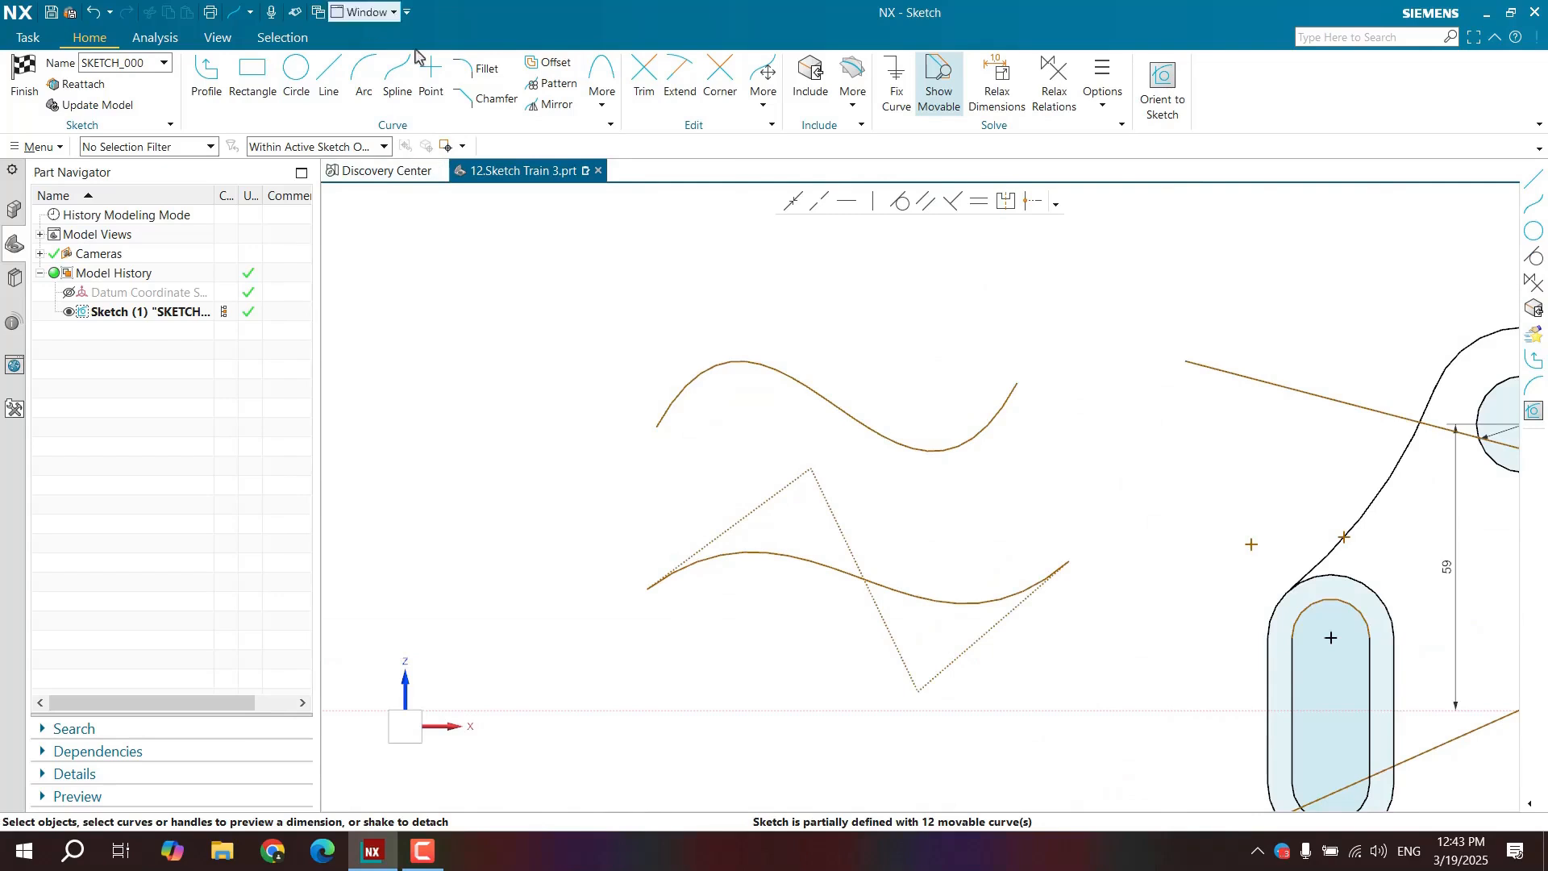
{"action": "left_click", "coordinate": [430, 71]}
{"action": "left_click", "coordinate": [539, 251]}
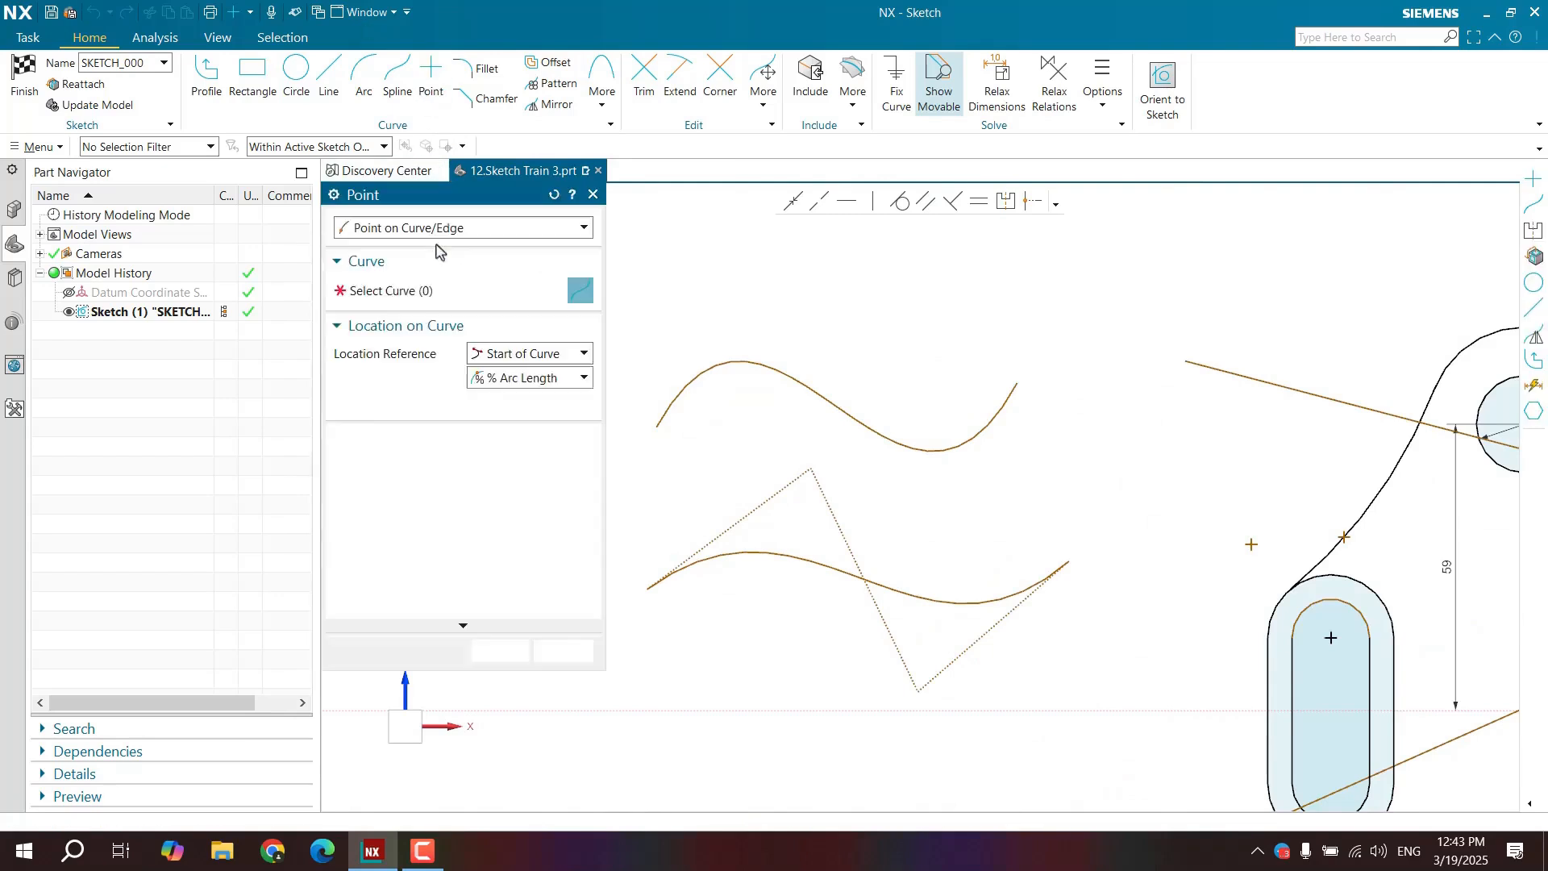
{"action": "left_click", "coordinate": [517, 228]}
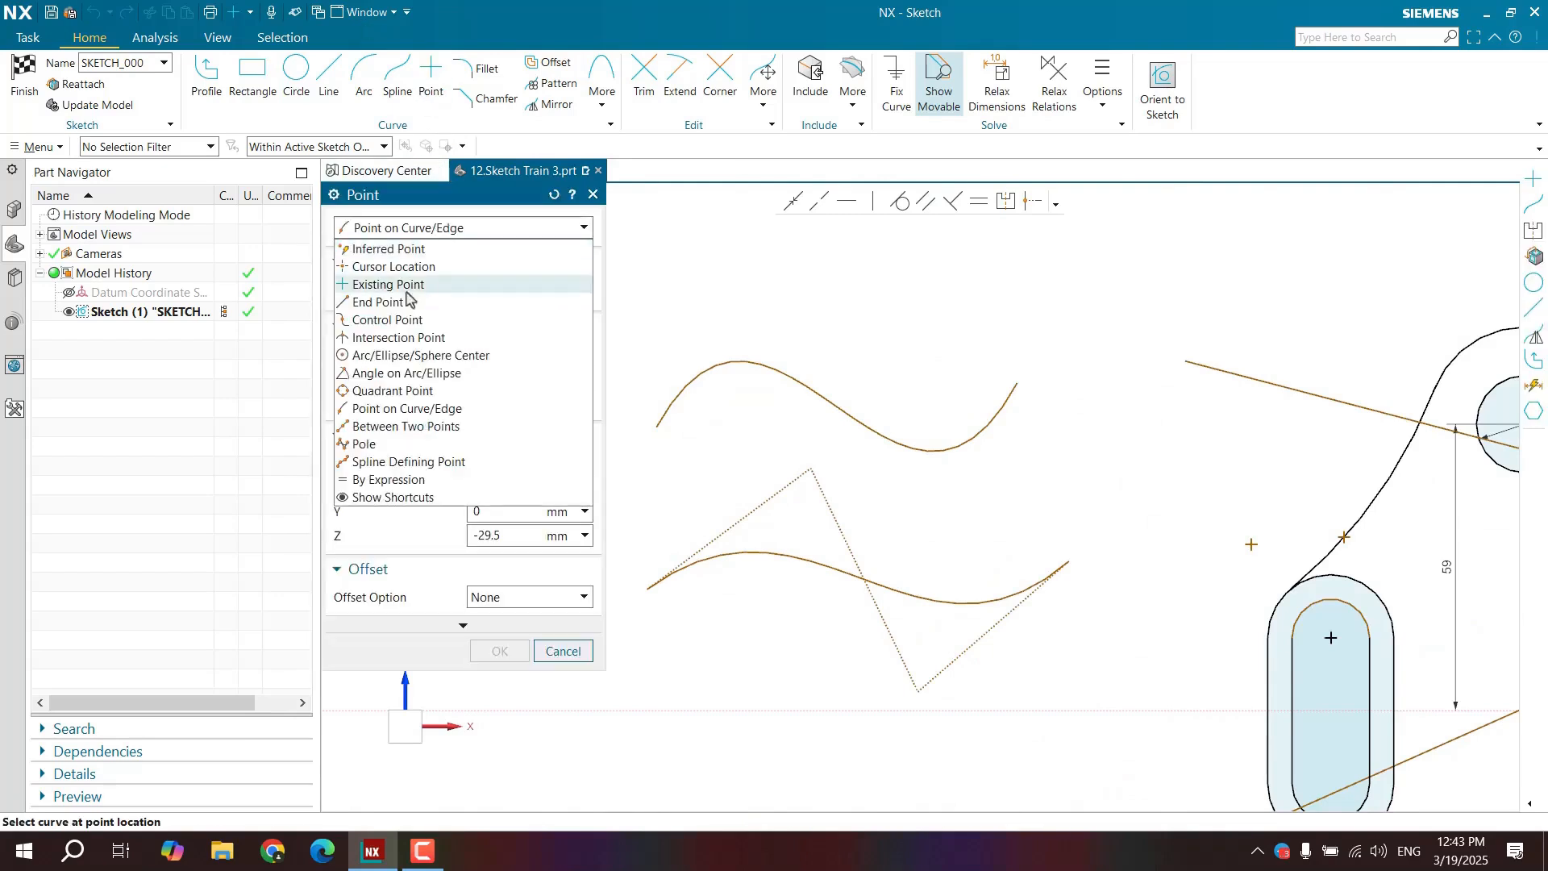
{"action": "left_click", "coordinate": [388, 444]}
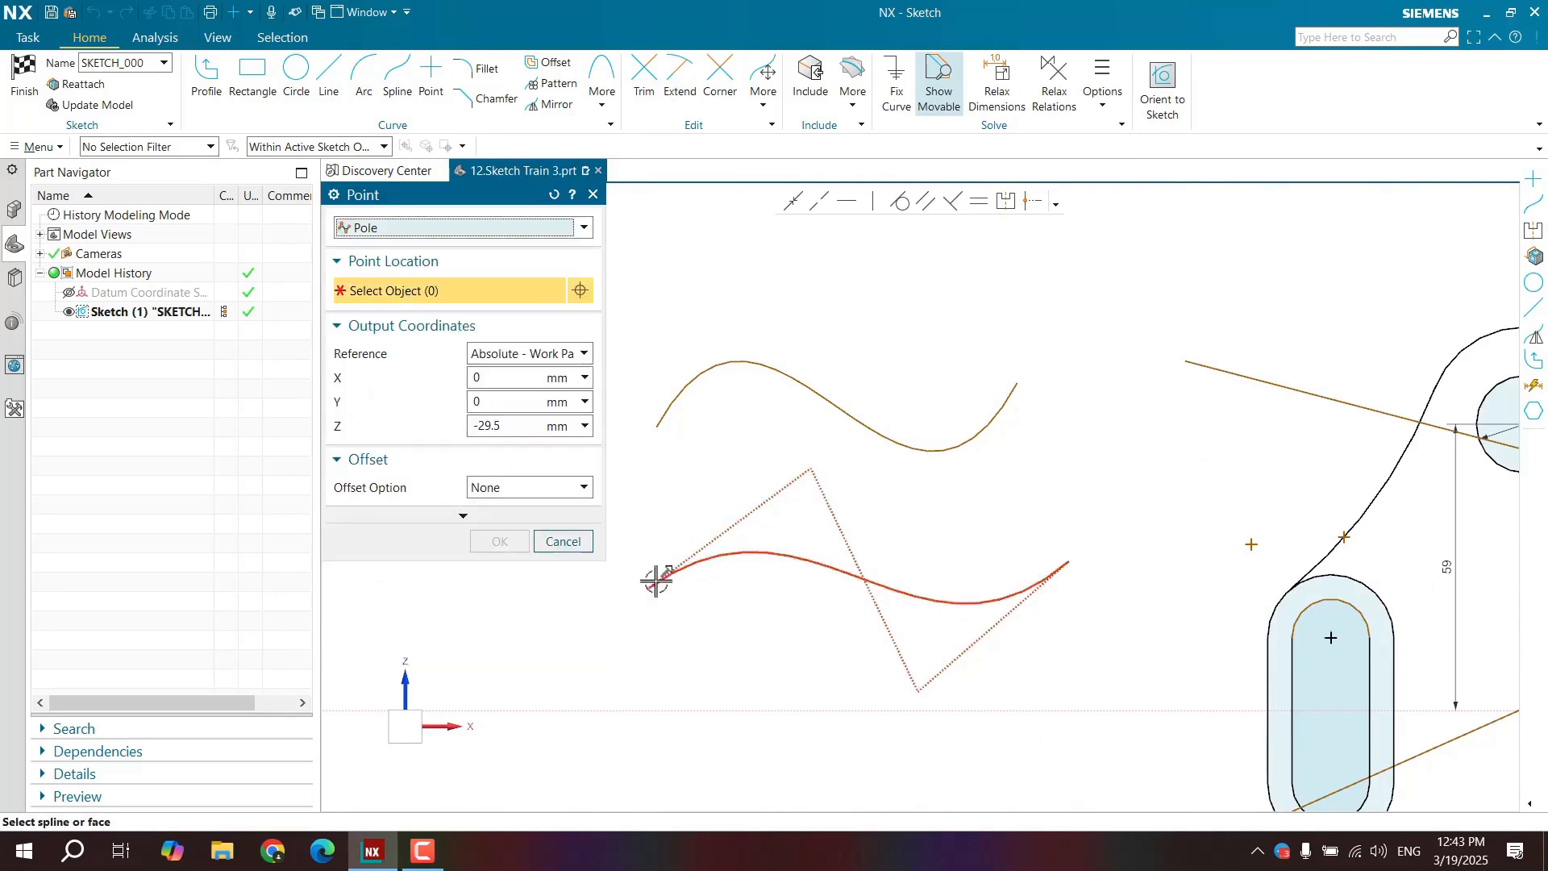
{"action": "middle_click_drag", "start_coordinate": [656, 577], "coordinate": [709, 525], "text": "shift"}
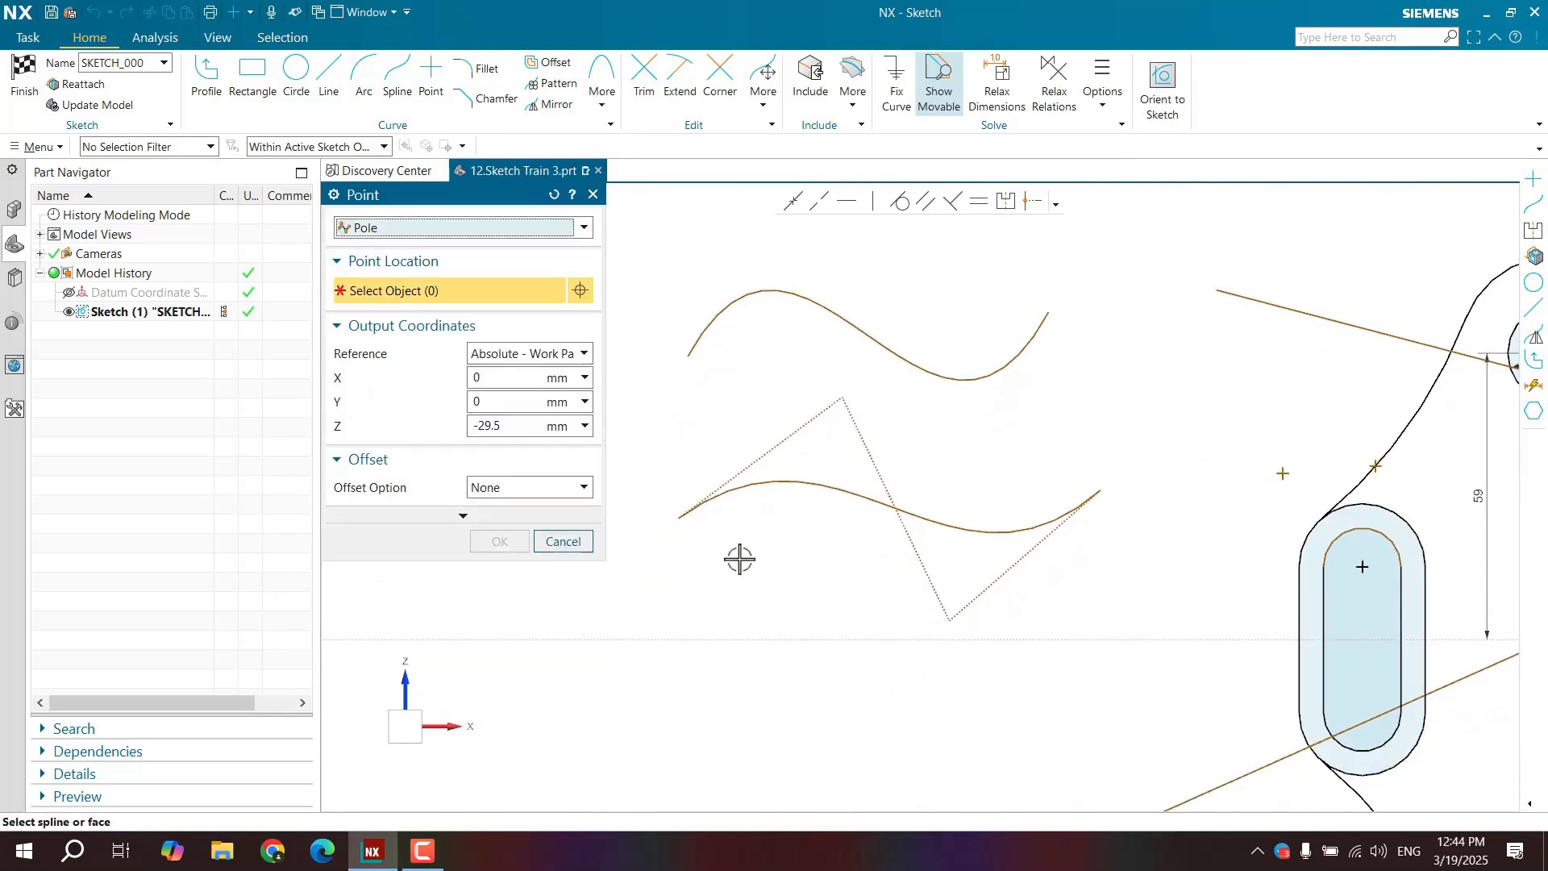
{"action": "left_click", "coordinate": [724, 493]}
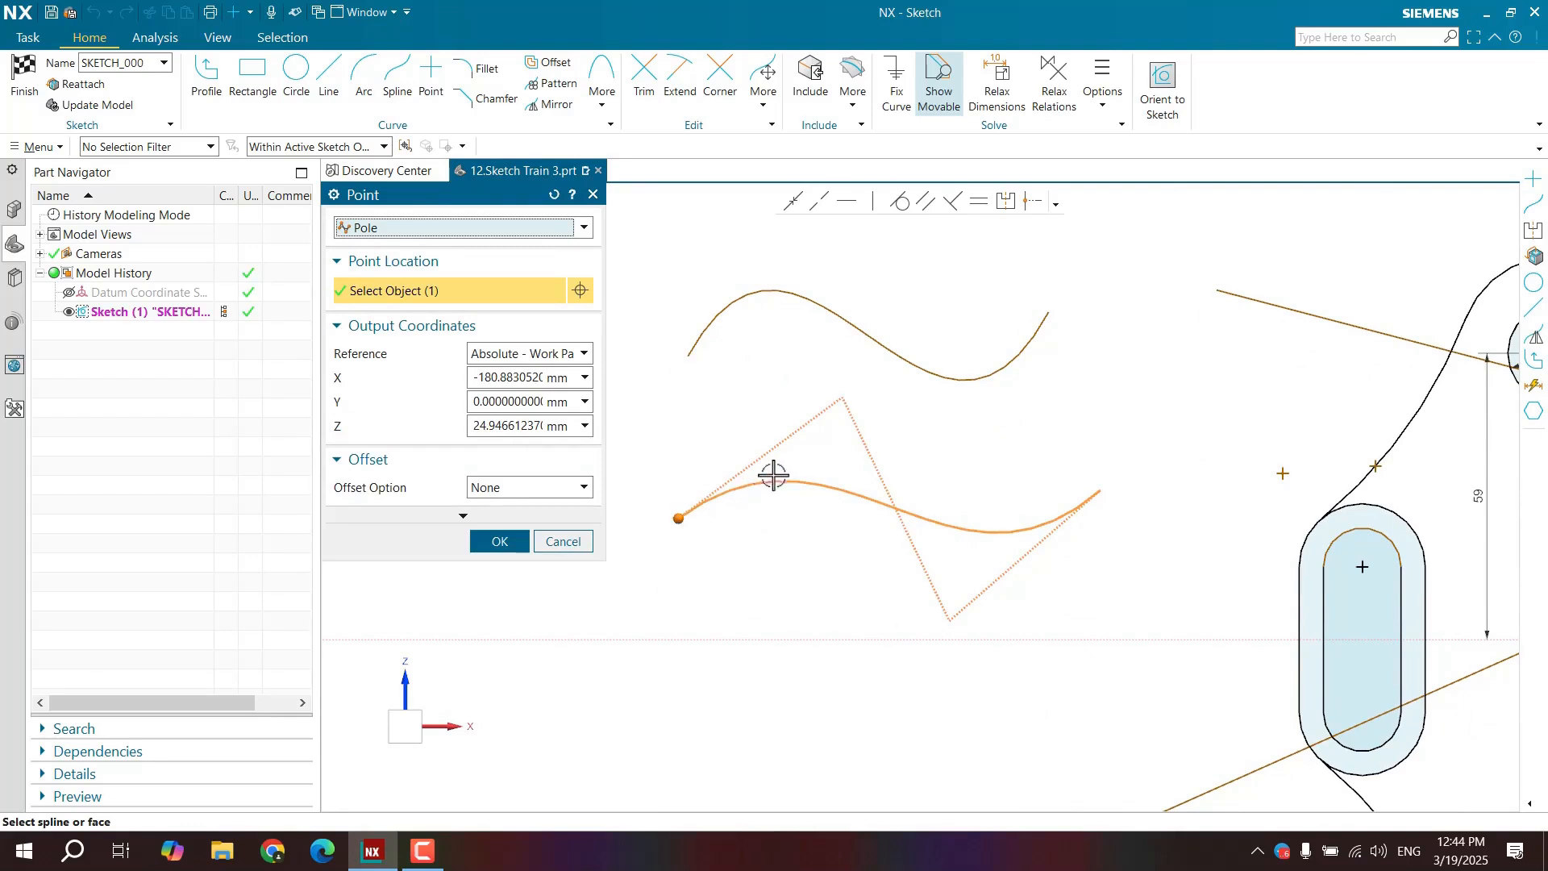
{"action": "left_click", "coordinate": [814, 481]}
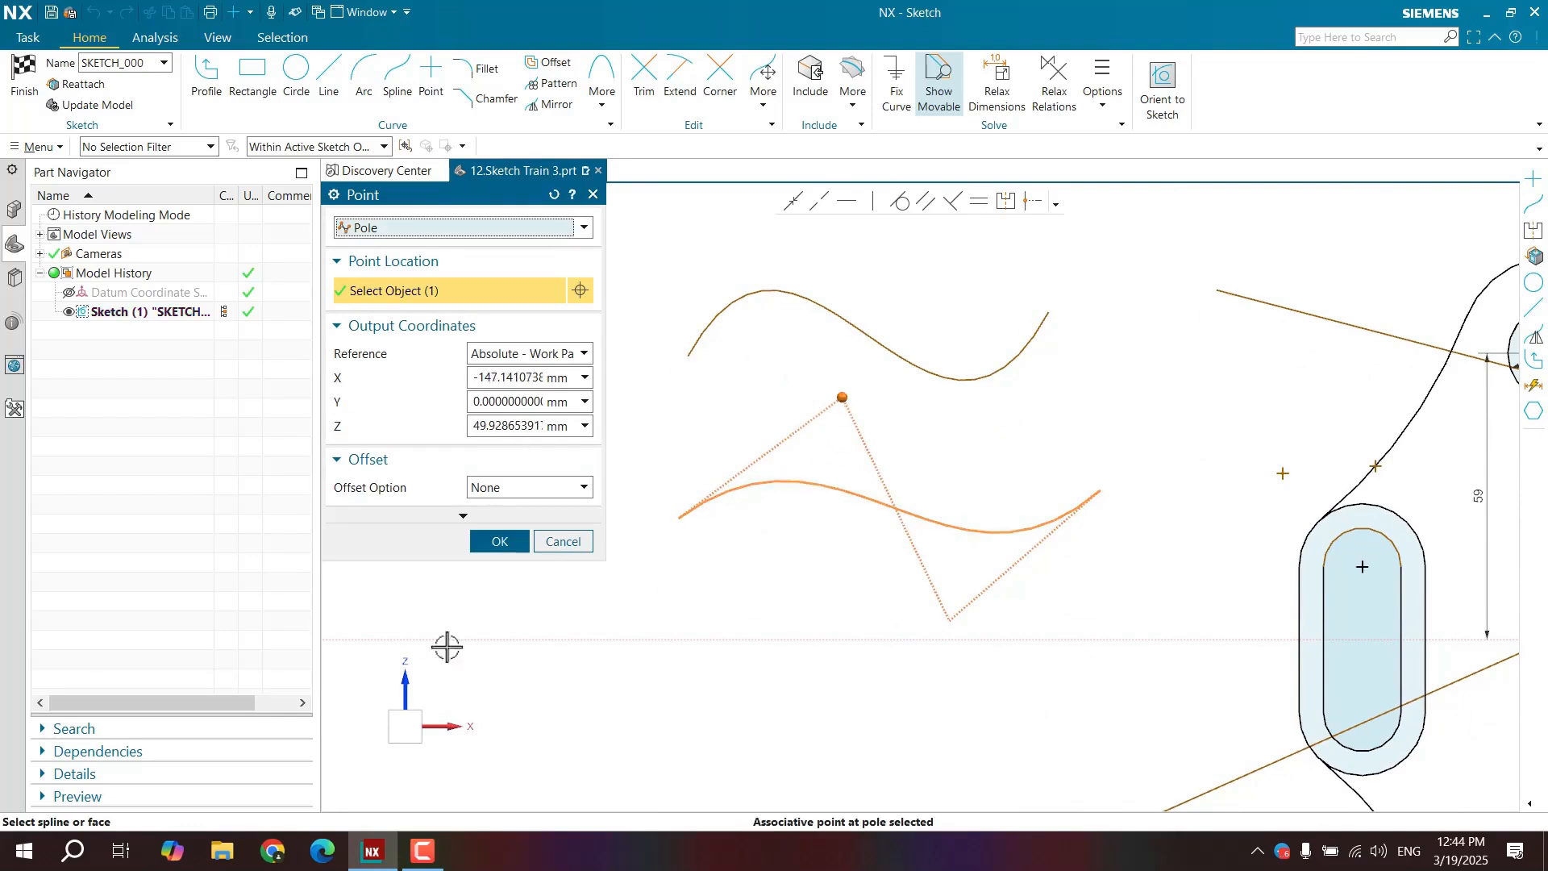
Try the point at each pole of the By Poles spline, and create it at the lower third pole.
{"action": "left_click", "coordinate": [694, 519]}
{"action": "left_click", "coordinate": [845, 401]}
{"action": "left_click", "coordinate": [950, 601]}
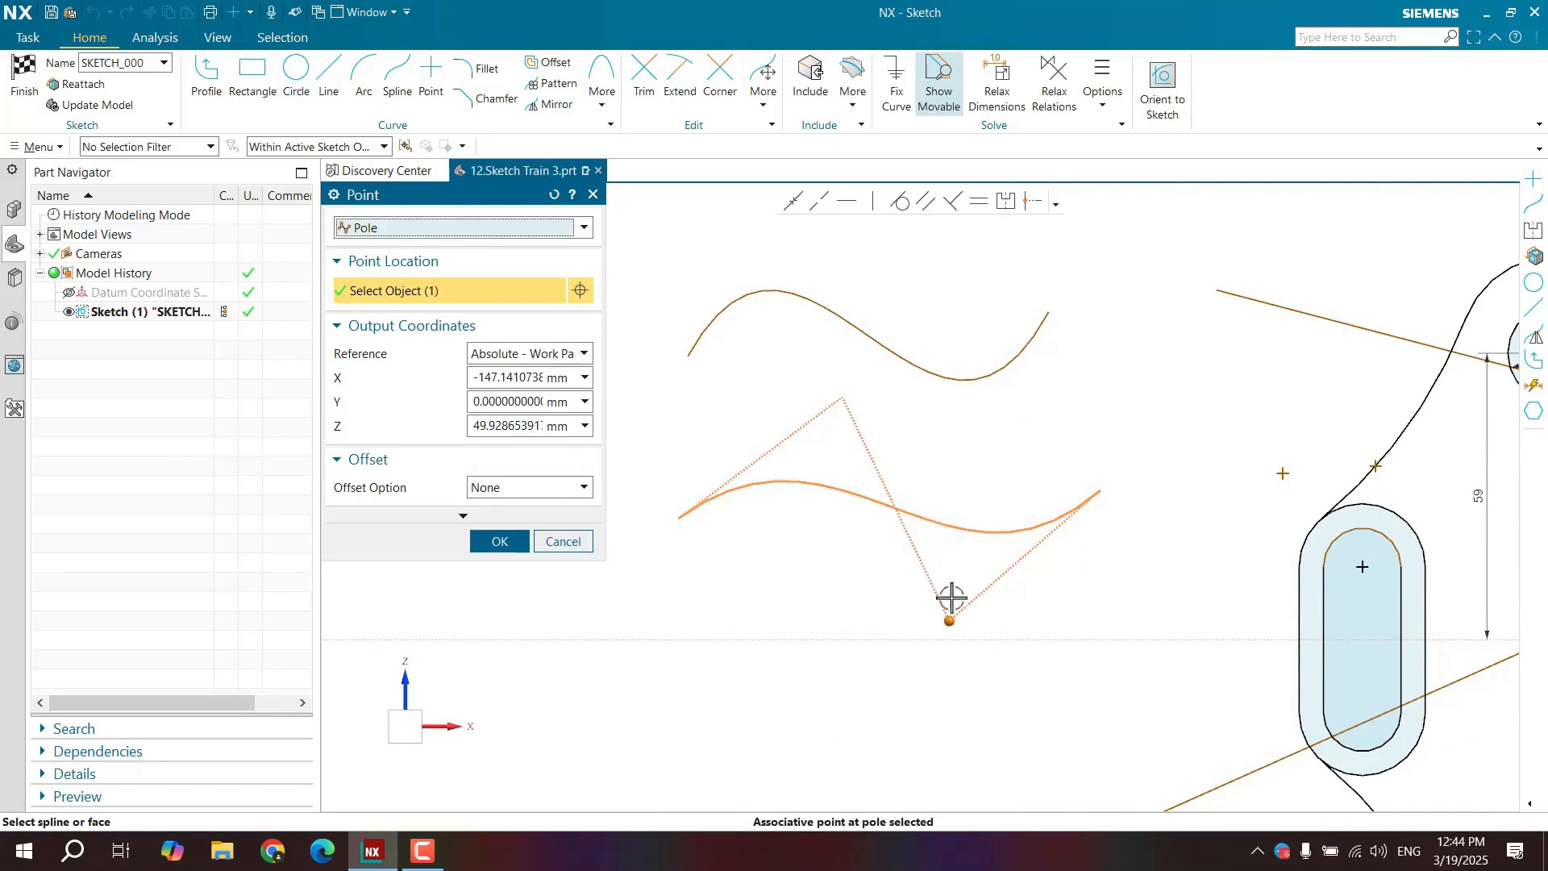
{"action": "left_click", "coordinate": [1081, 506]}
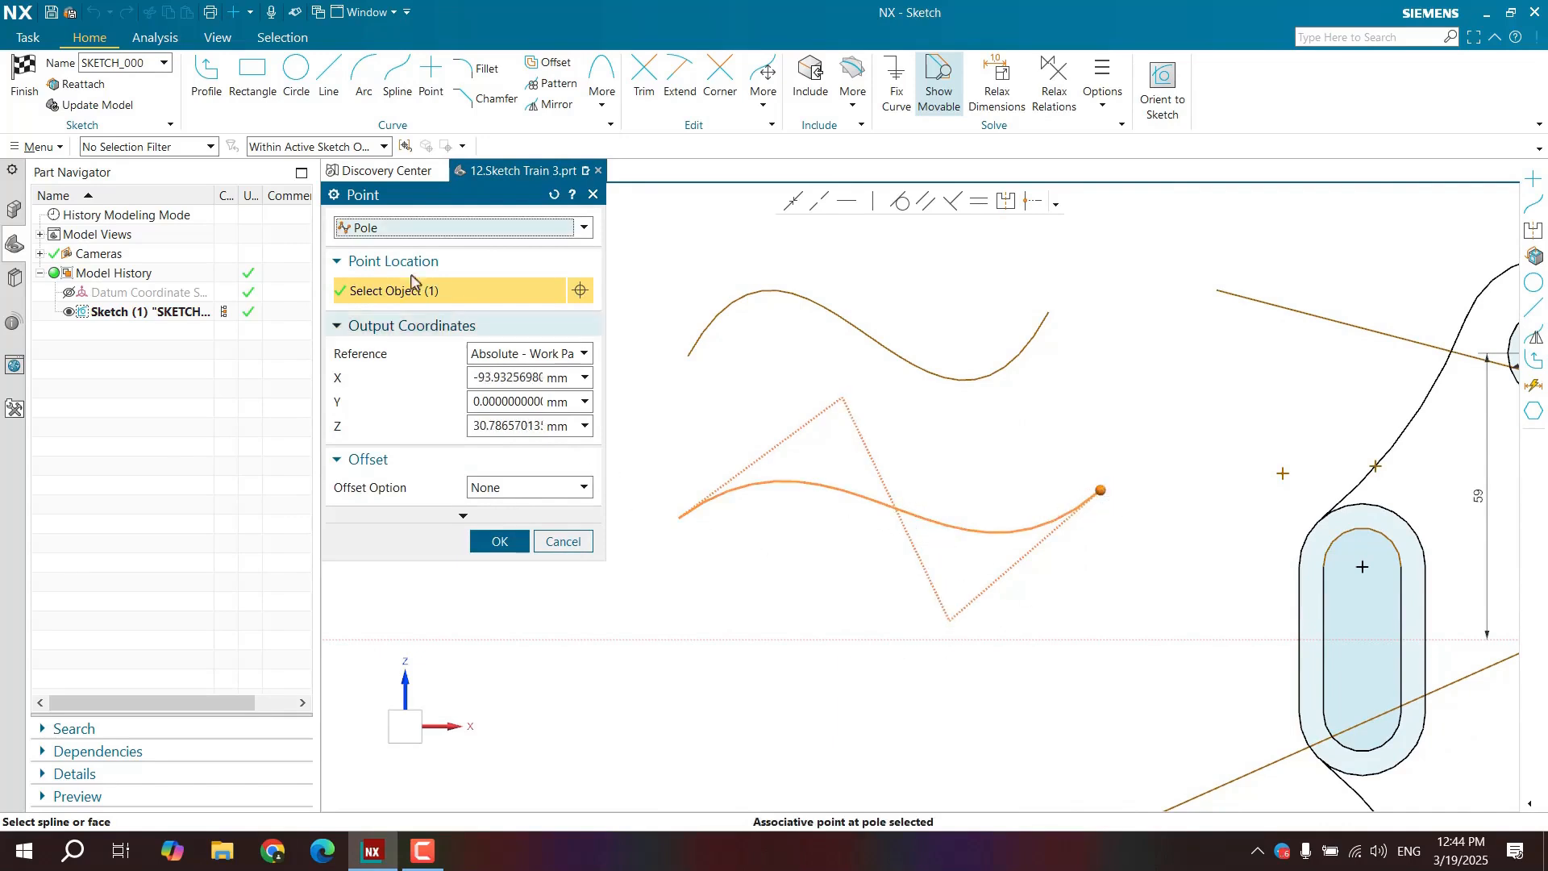
{"action": "left_click", "coordinate": [926, 557]}
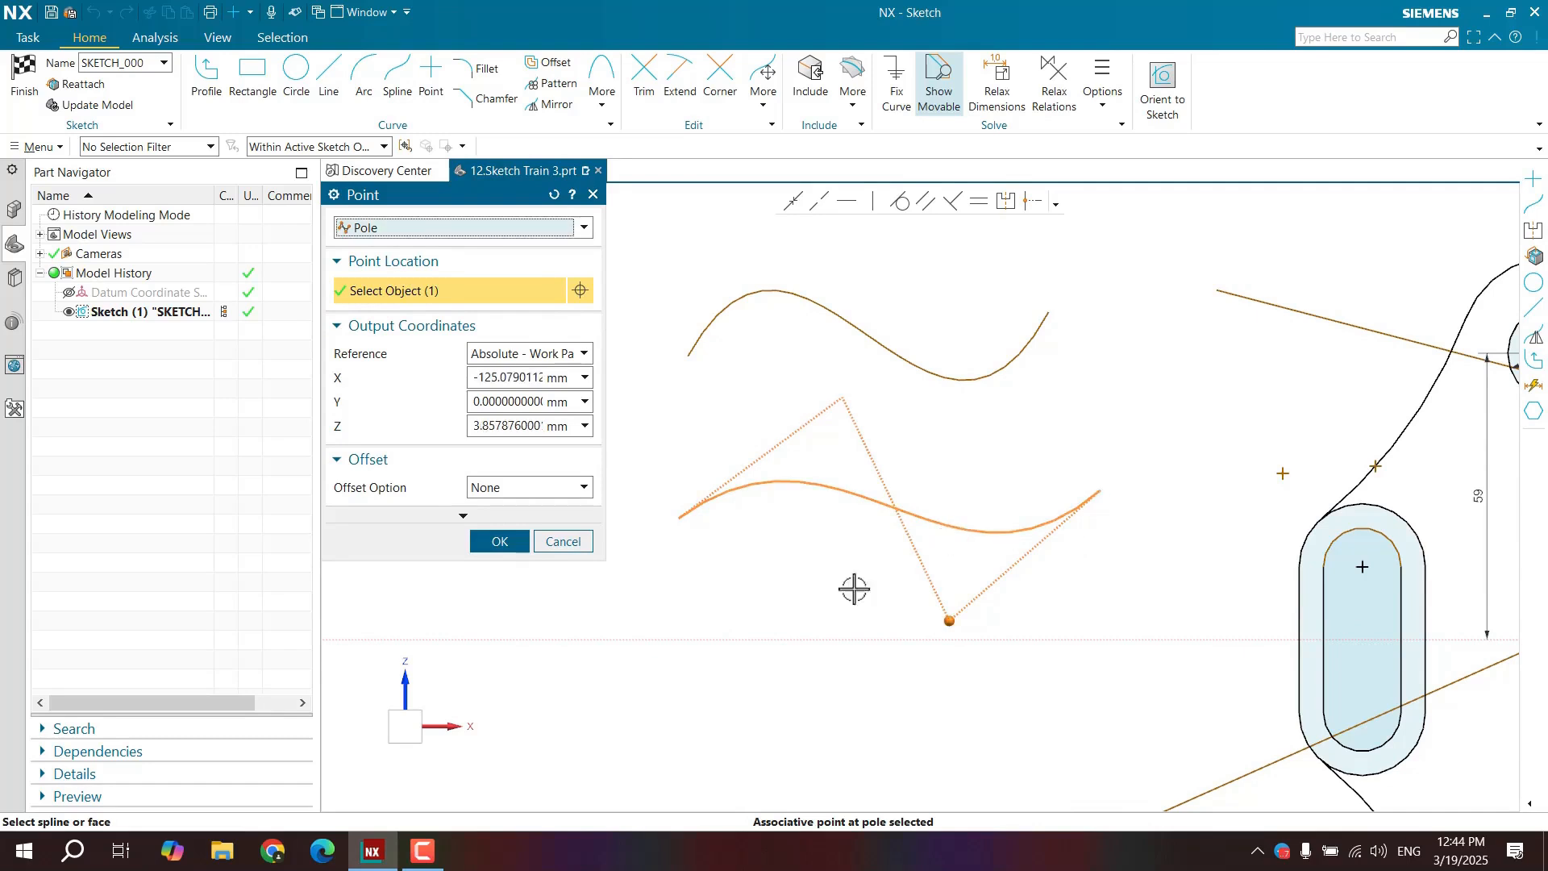
{"action": "left_click", "coordinate": [498, 541]}
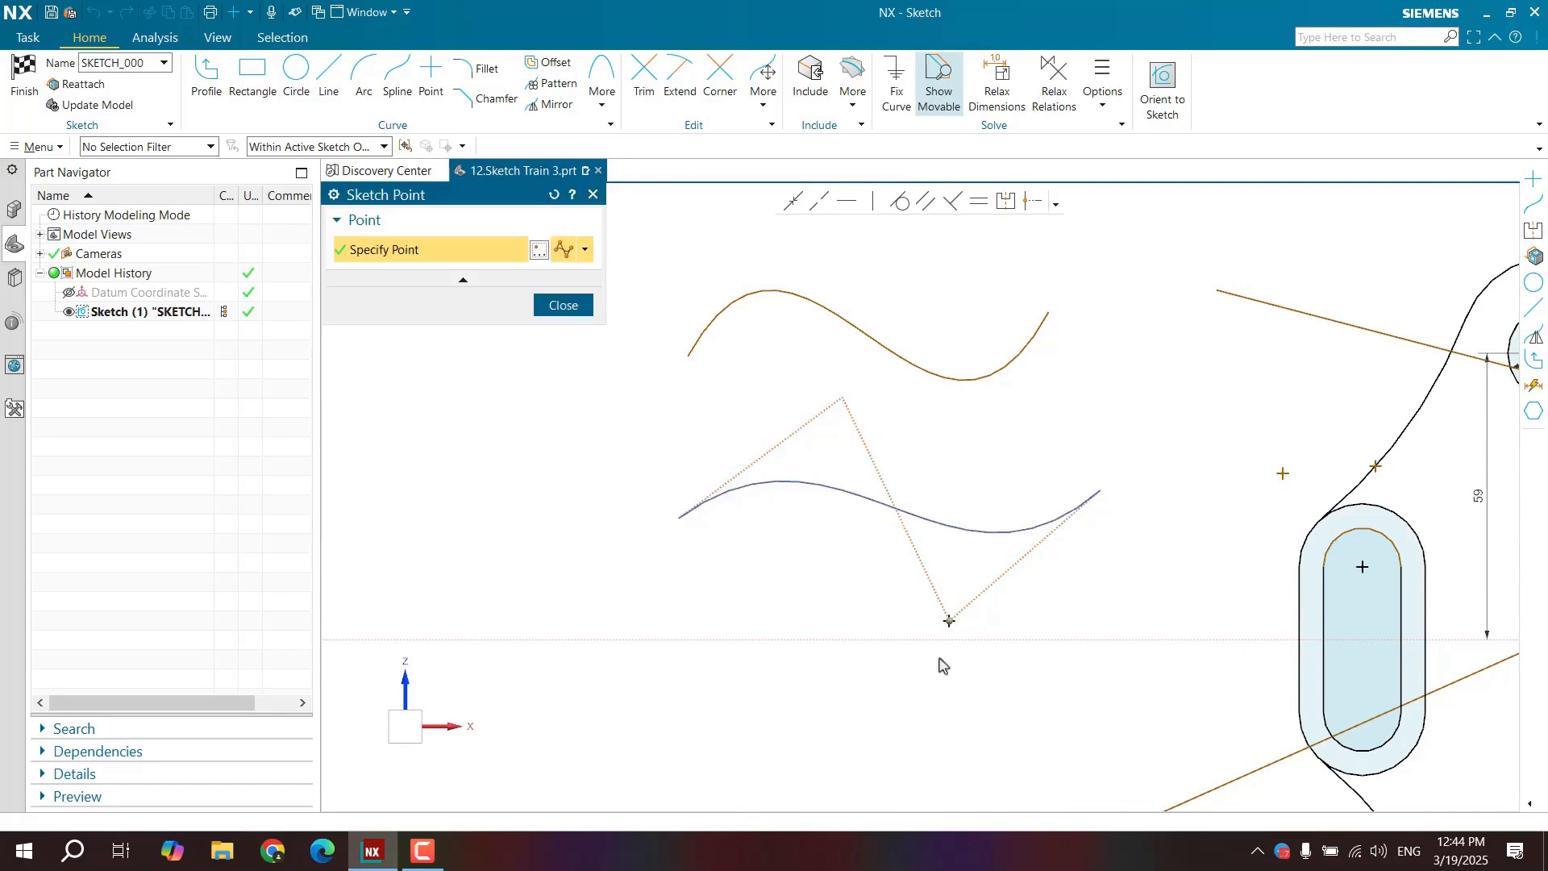
{"action": "left_click", "coordinate": [540, 251]}
{"action": "left_click", "coordinate": [464, 228]}
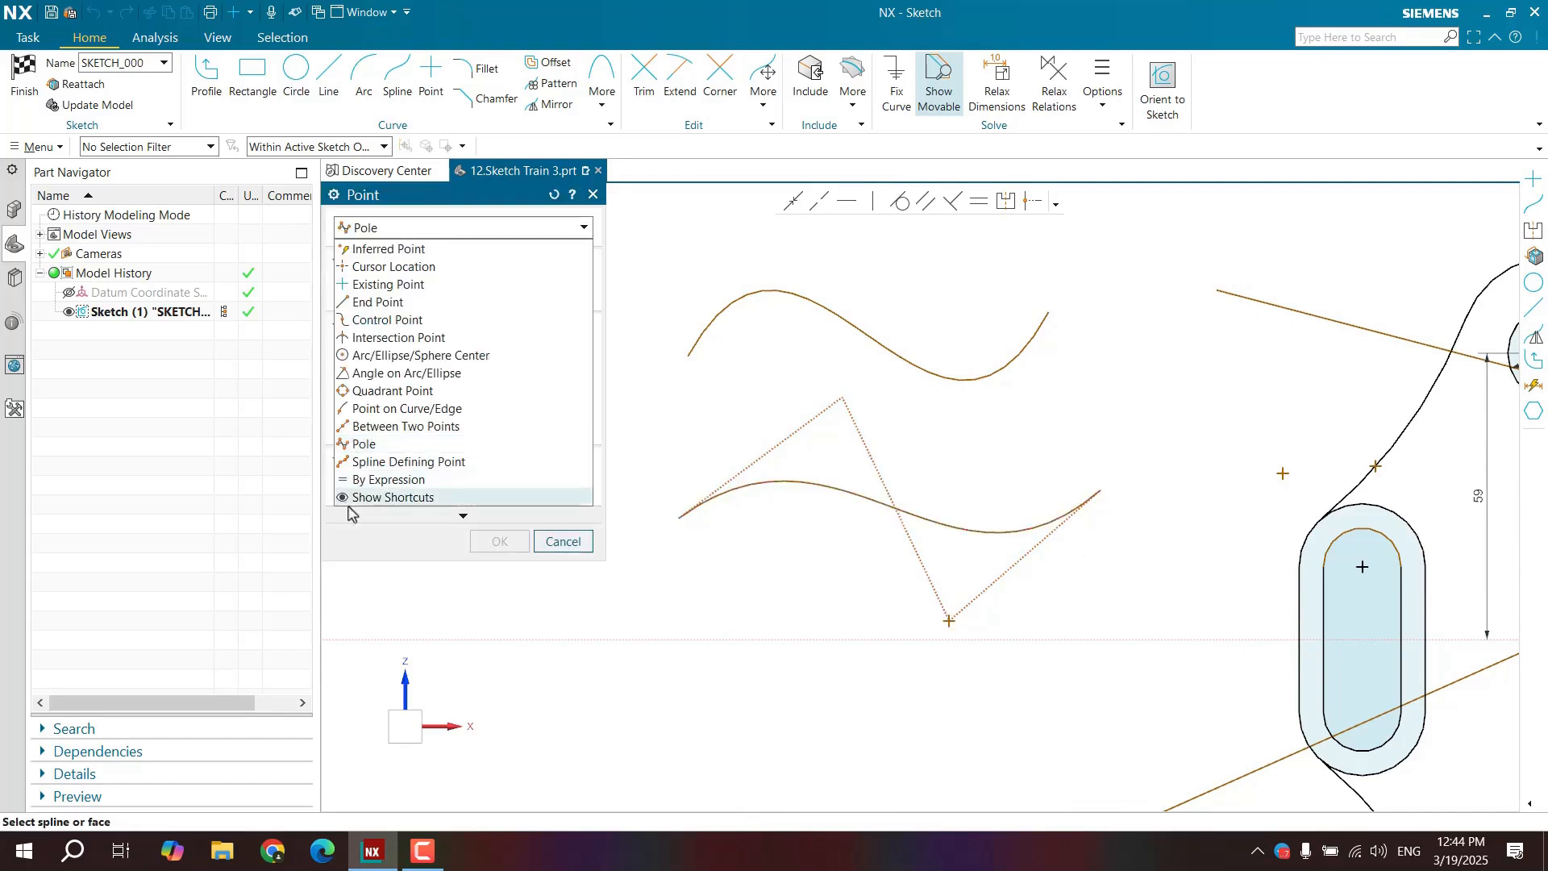
{"action": "left_click", "coordinate": [439, 463]}
{"action": "mouse_move", "coordinate": [815, 333]}
{"action": "middle_mouse_down", "text": "shift"}
{"action": "mouse_move", "coordinate": [809, 411]}
{"action": "mouse_move", "coordinate": [787, 408]}
{"action": "middle_mouse_up", "text": "shift"}
{"action": "scroll", "coordinate": [808, 420], "scroll_direction": "up", "scroll_amount": 1}
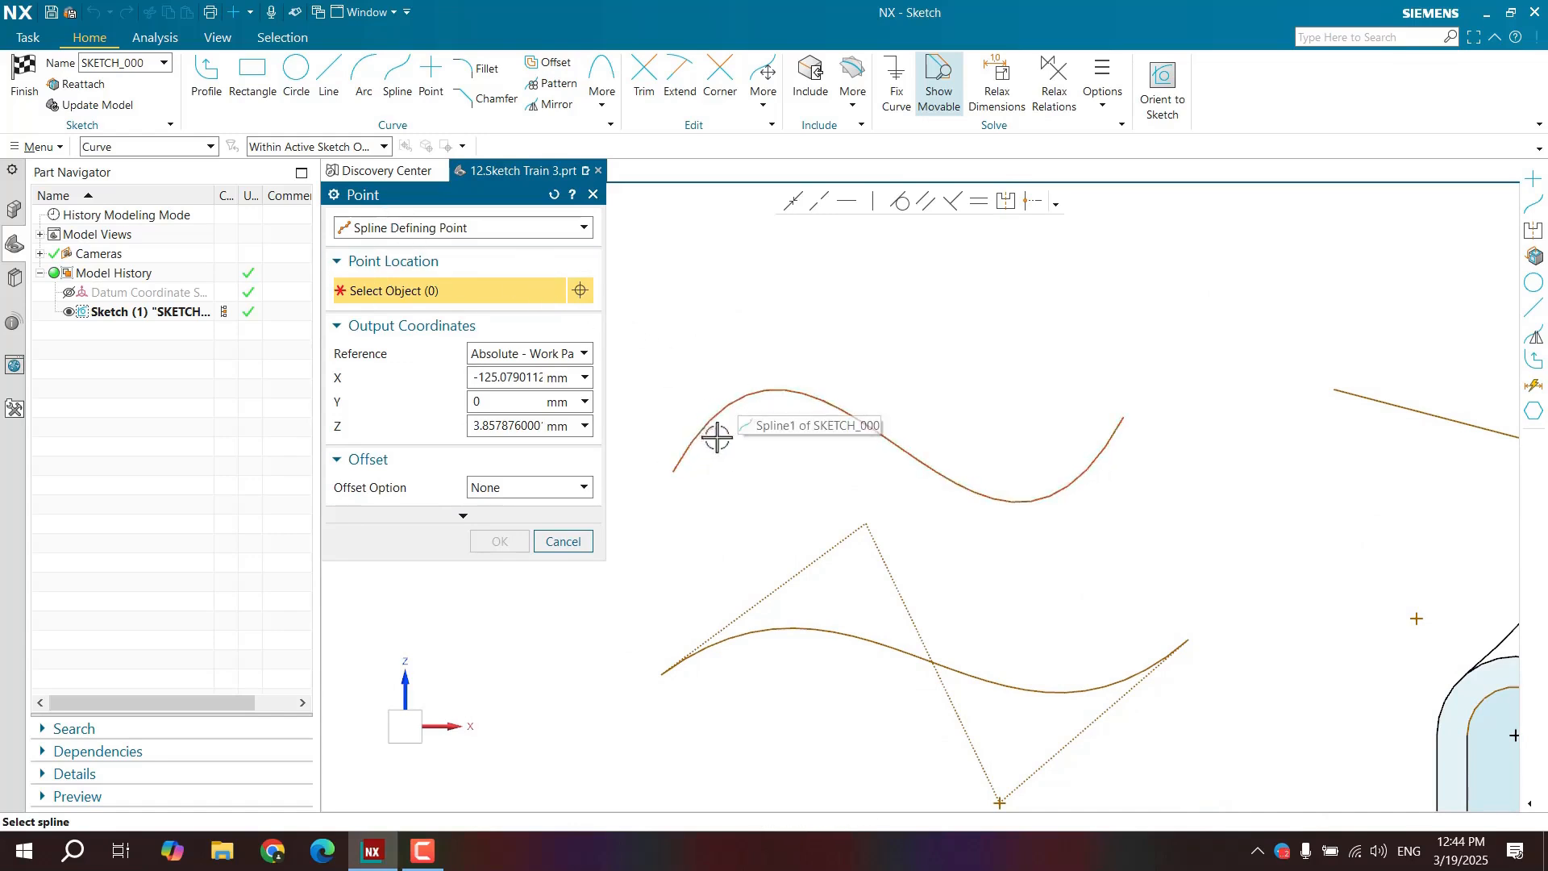
{"action": "left_click", "coordinate": [562, 541]}
{"action": "left_click", "coordinate": [570, 304]}
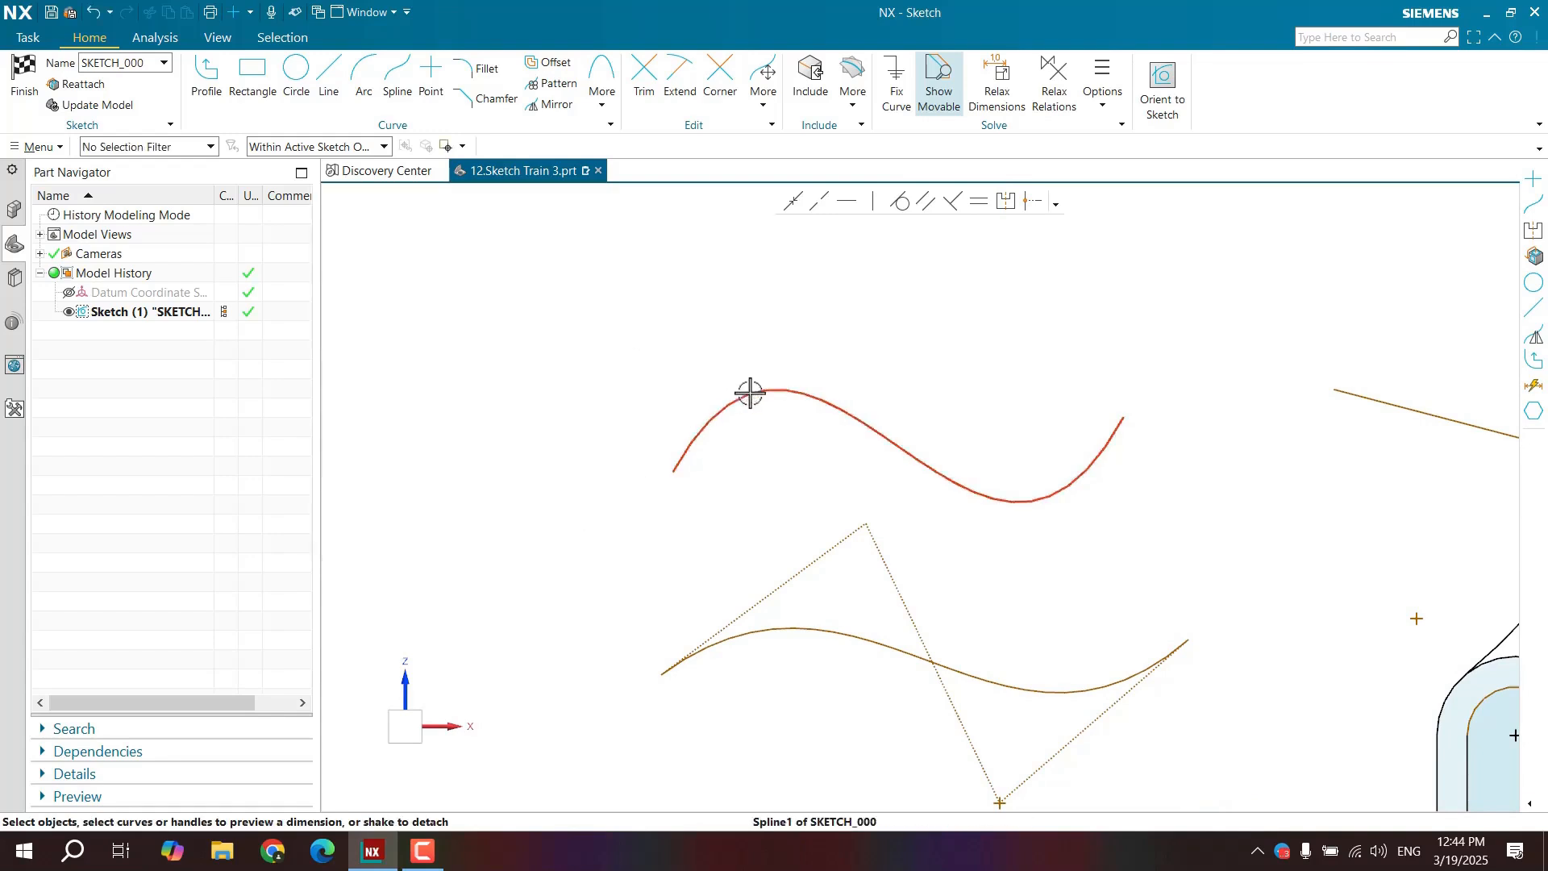
Check the upper spline's defining points, try the Point command's Spline Defining Point type along it, and create the point at its third defining point.
{"action": "double_click", "coordinate": [733, 413]}
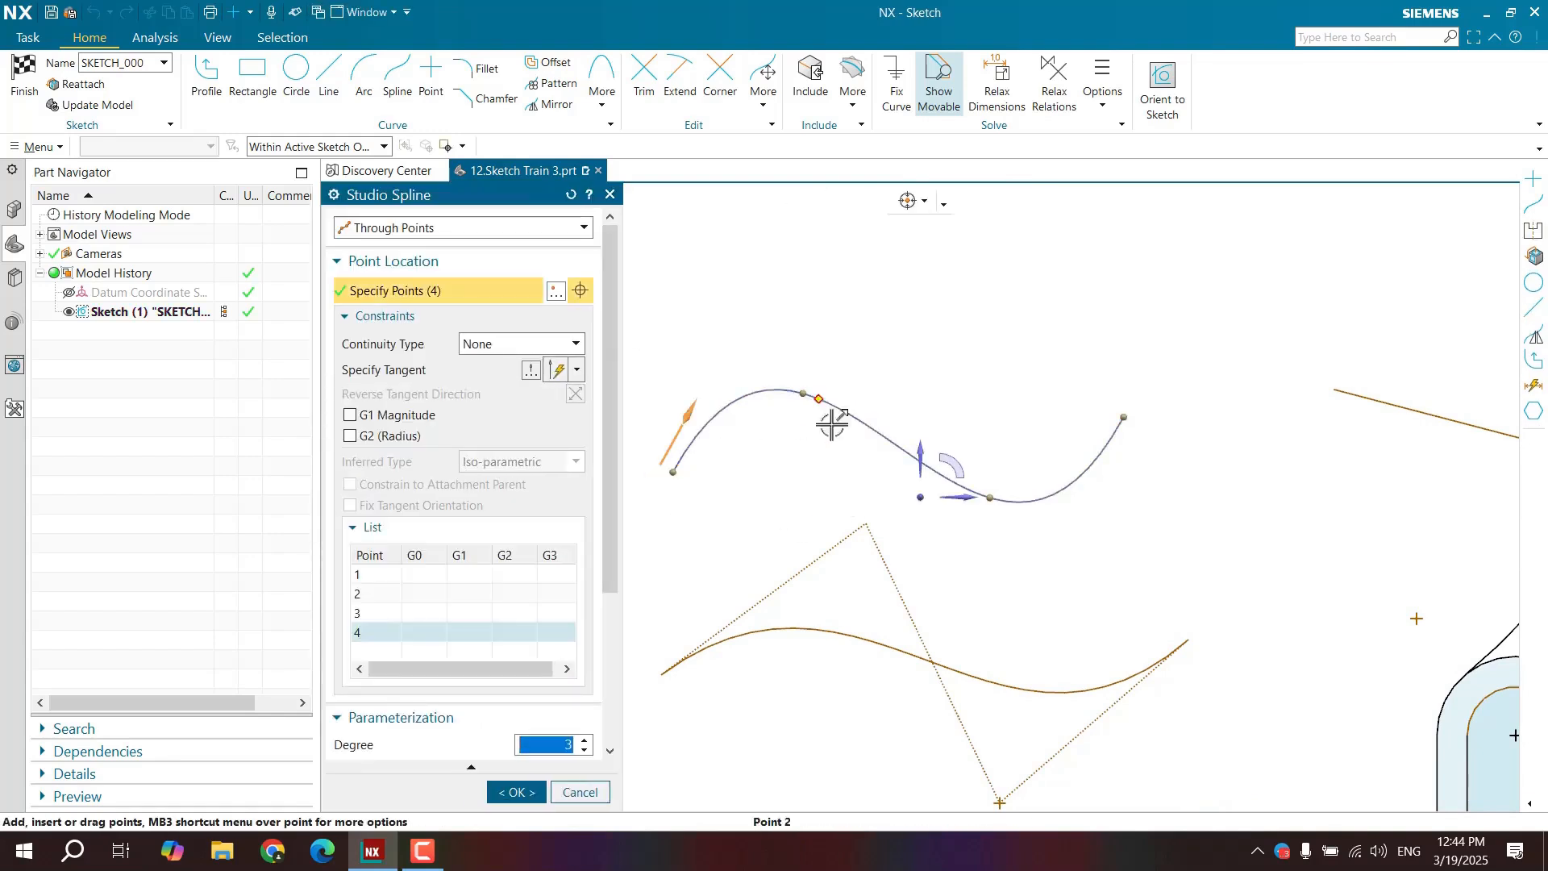
{"action": "left_click", "coordinate": [588, 797]}
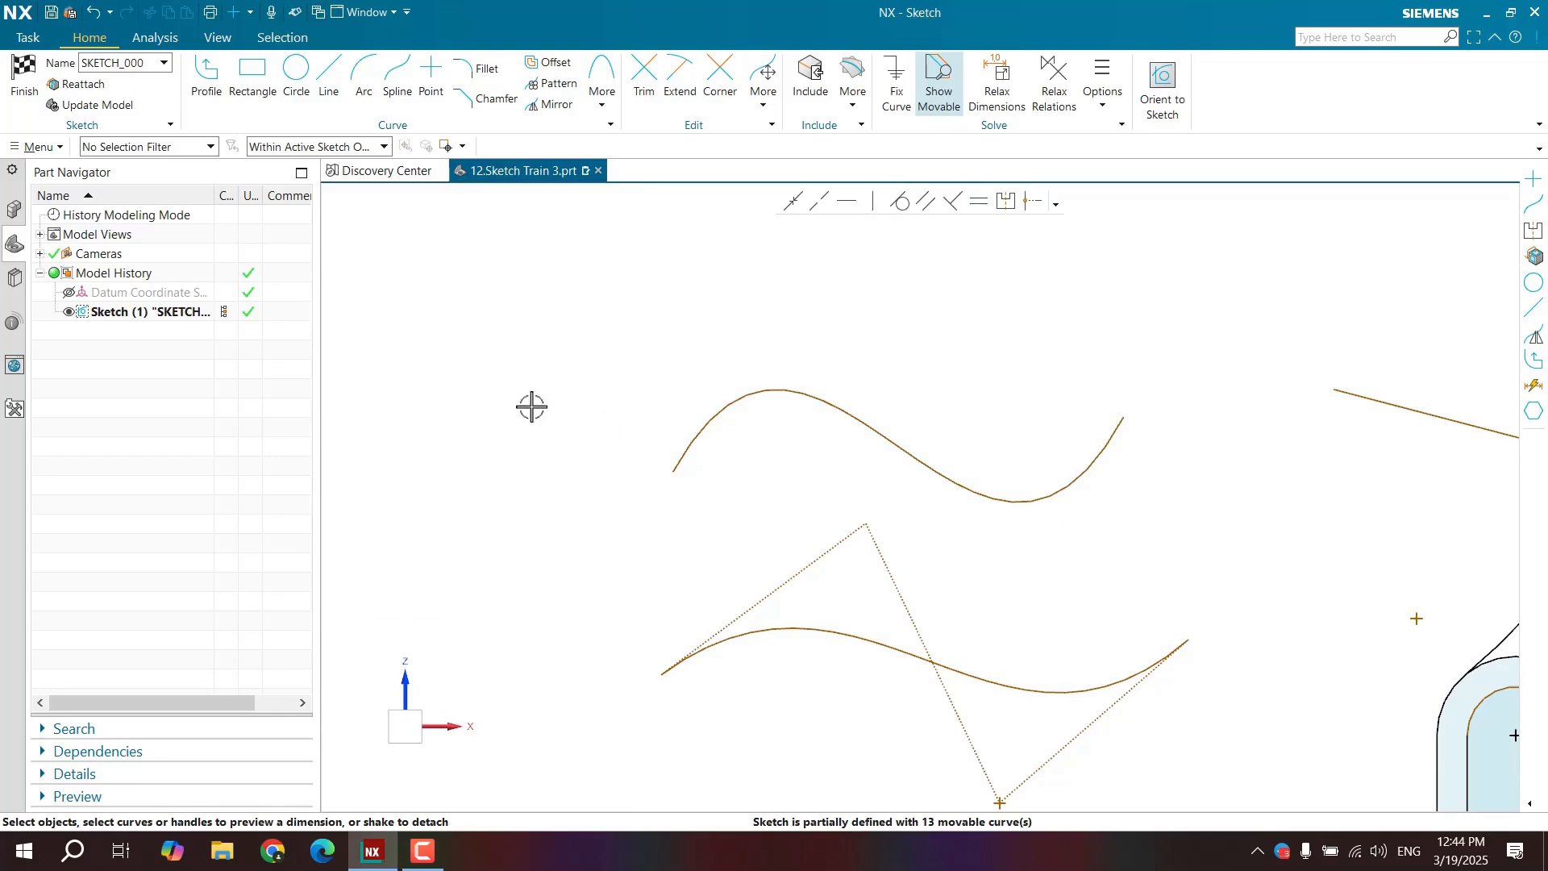
{"action": "left_click", "coordinate": [437, 100]}
{"action": "left_click", "coordinate": [541, 247]}
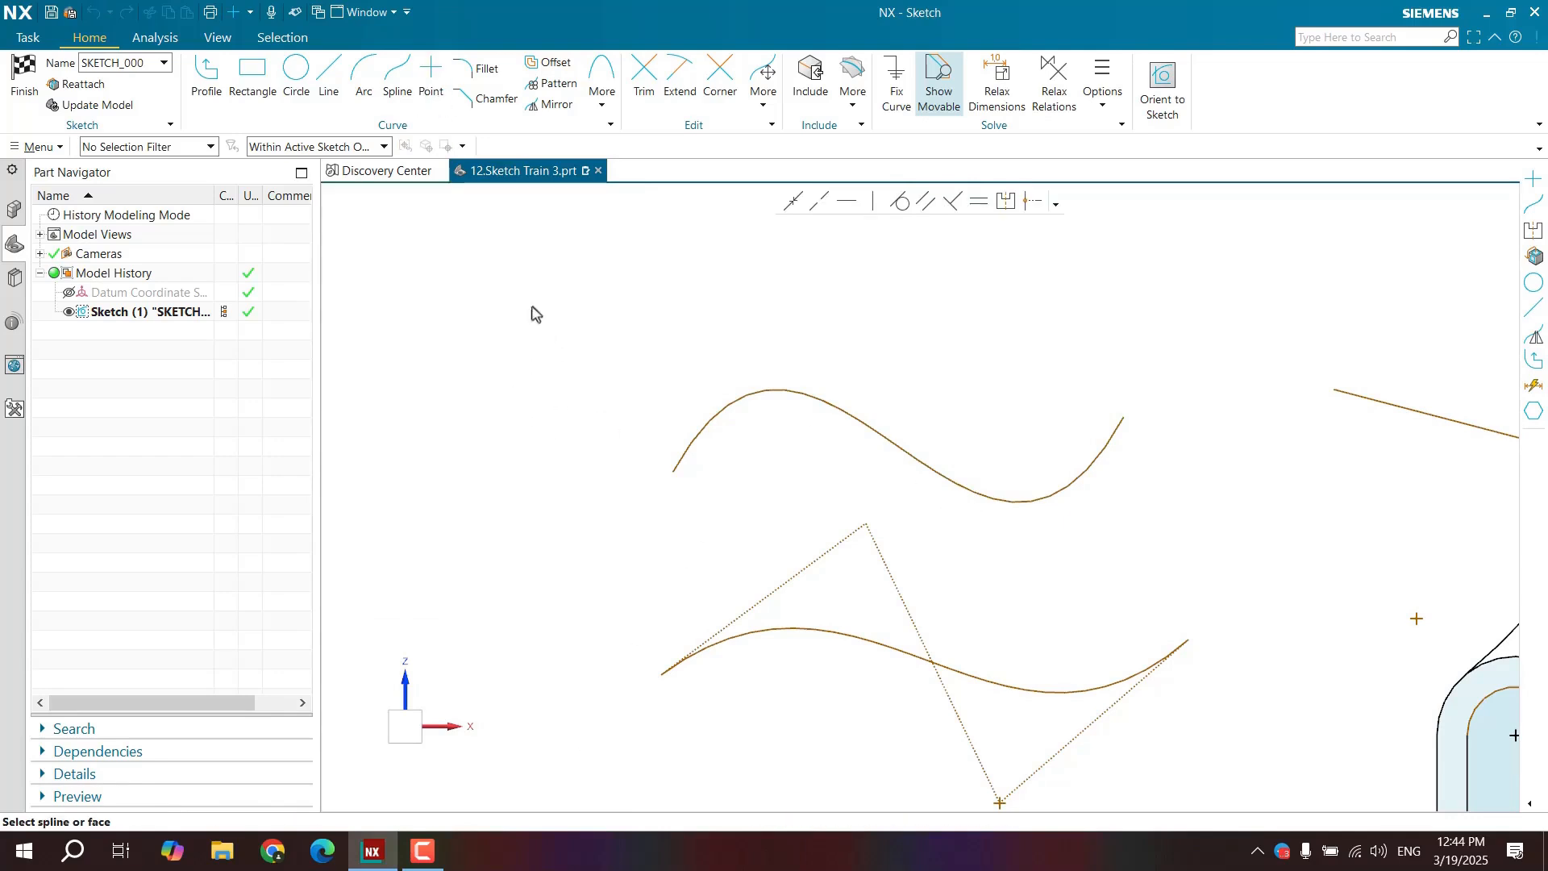
{"action": "left_click", "coordinate": [425, 239]}
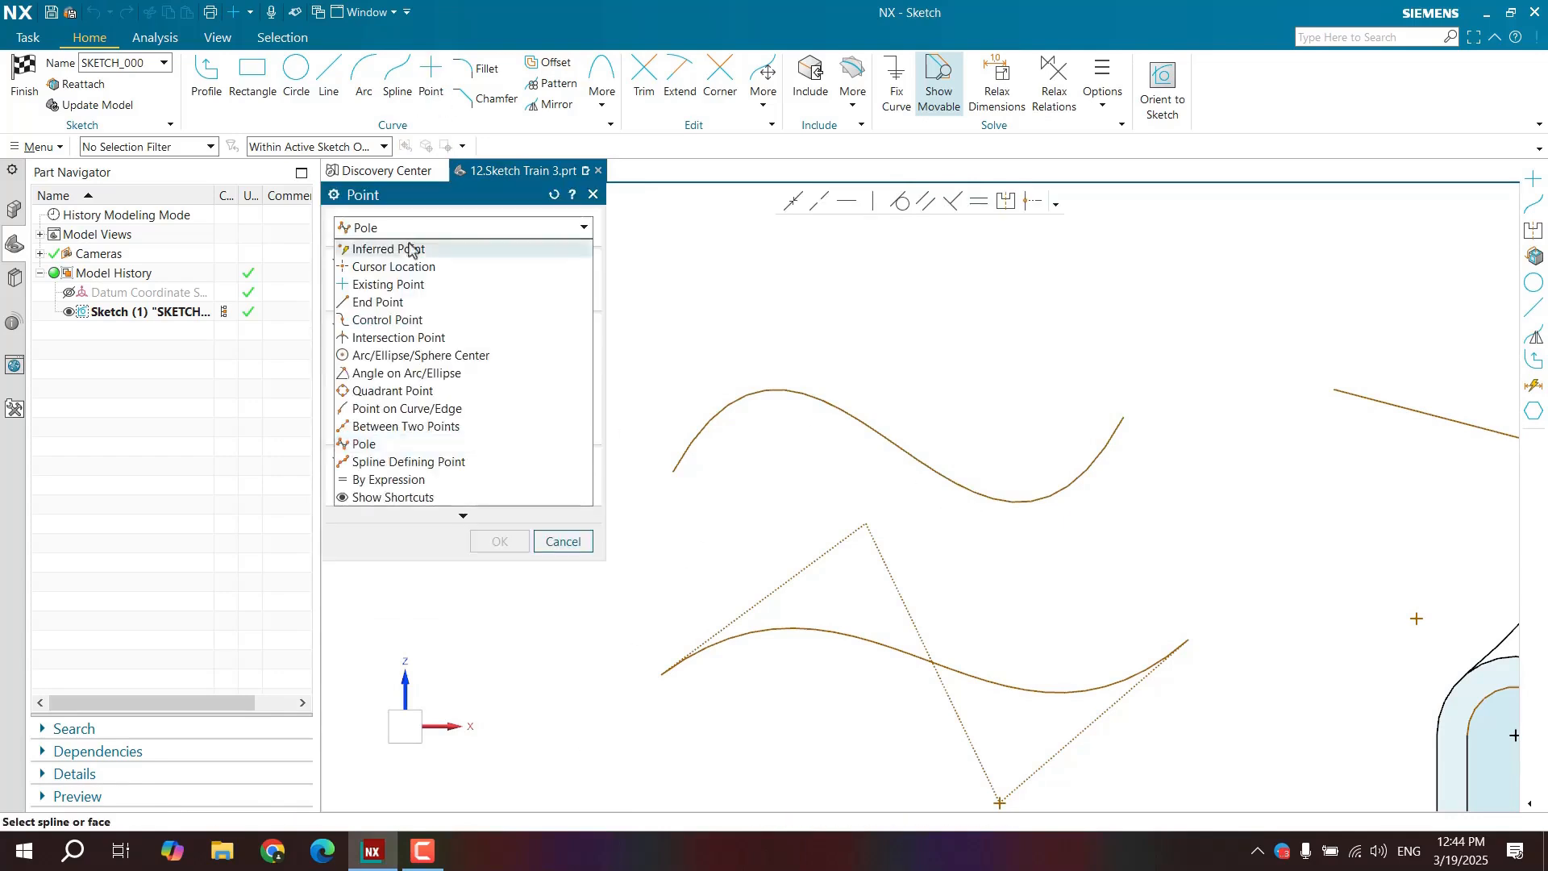
{"action": "left_click", "coordinate": [433, 462]}
{"action": "left_click", "coordinate": [684, 451]}
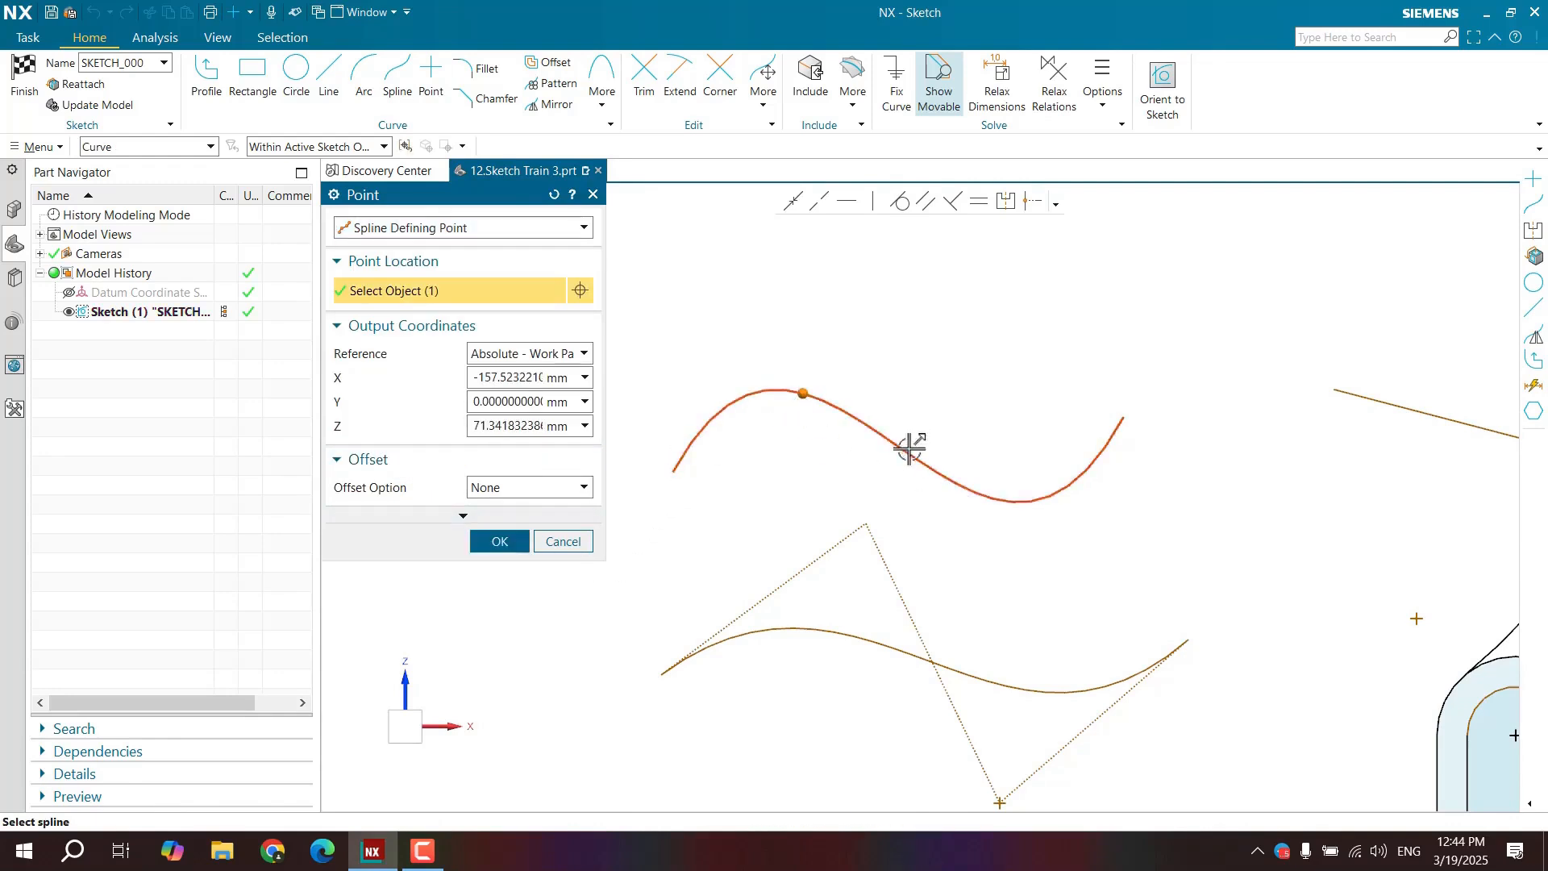
{"action": "left_click", "coordinate": [1000, 502]}
{"action": "left_click", "coordinate": [1136, 429]}
{"action": "left_click", "coordinate": [942, 473]}
{"action": "left_click", "coordinate": [517, 542]}
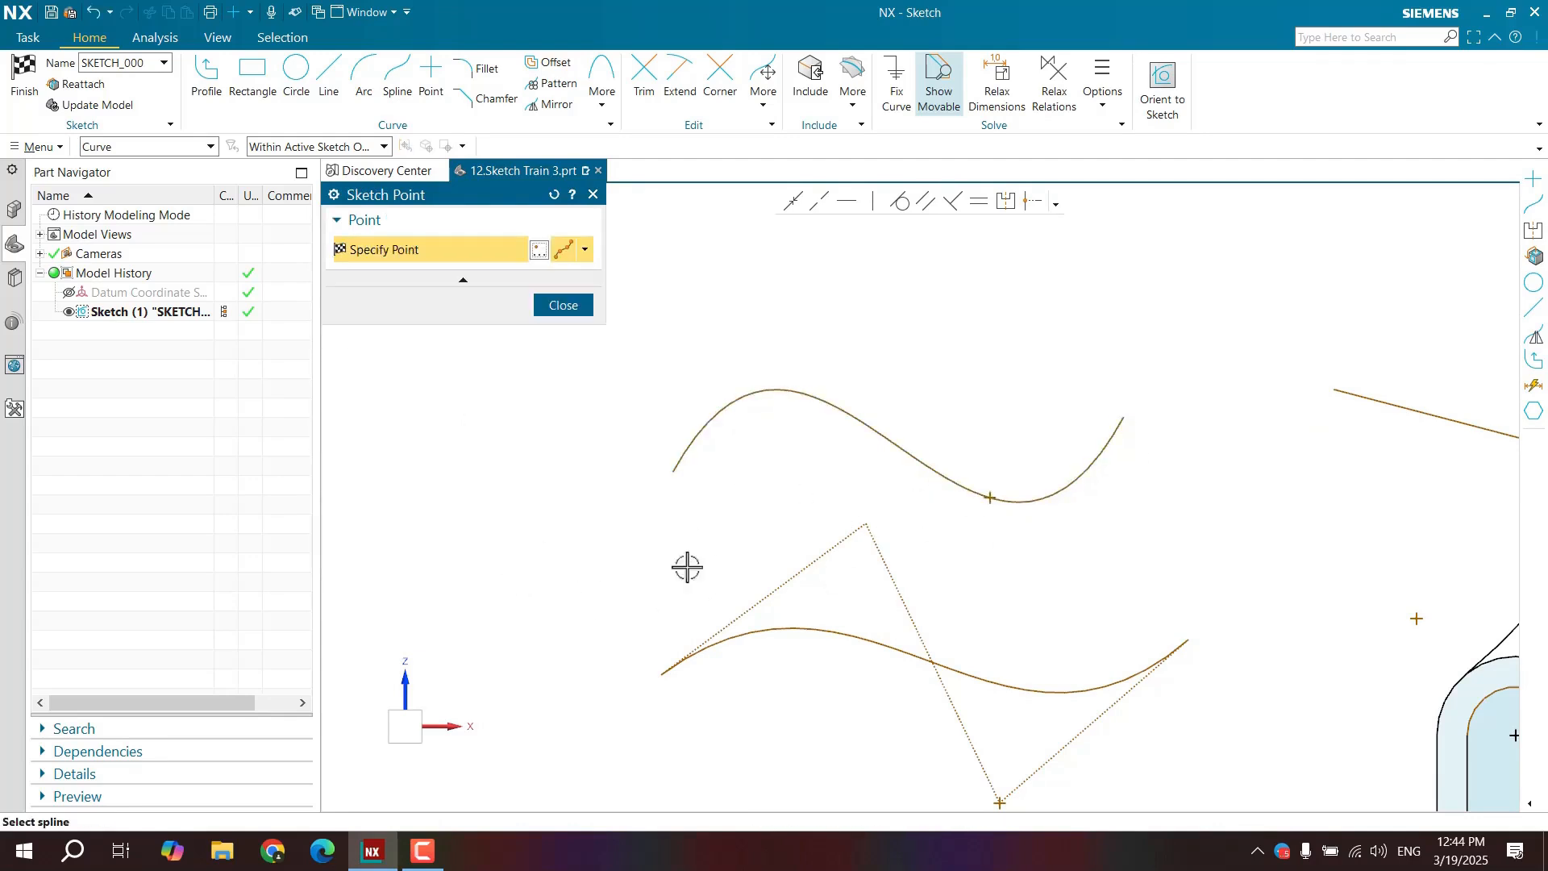
Review the available point types in the full point options and set the type to Inferred Point.
{"action": "left_click", "coordinate": [539, 249]}
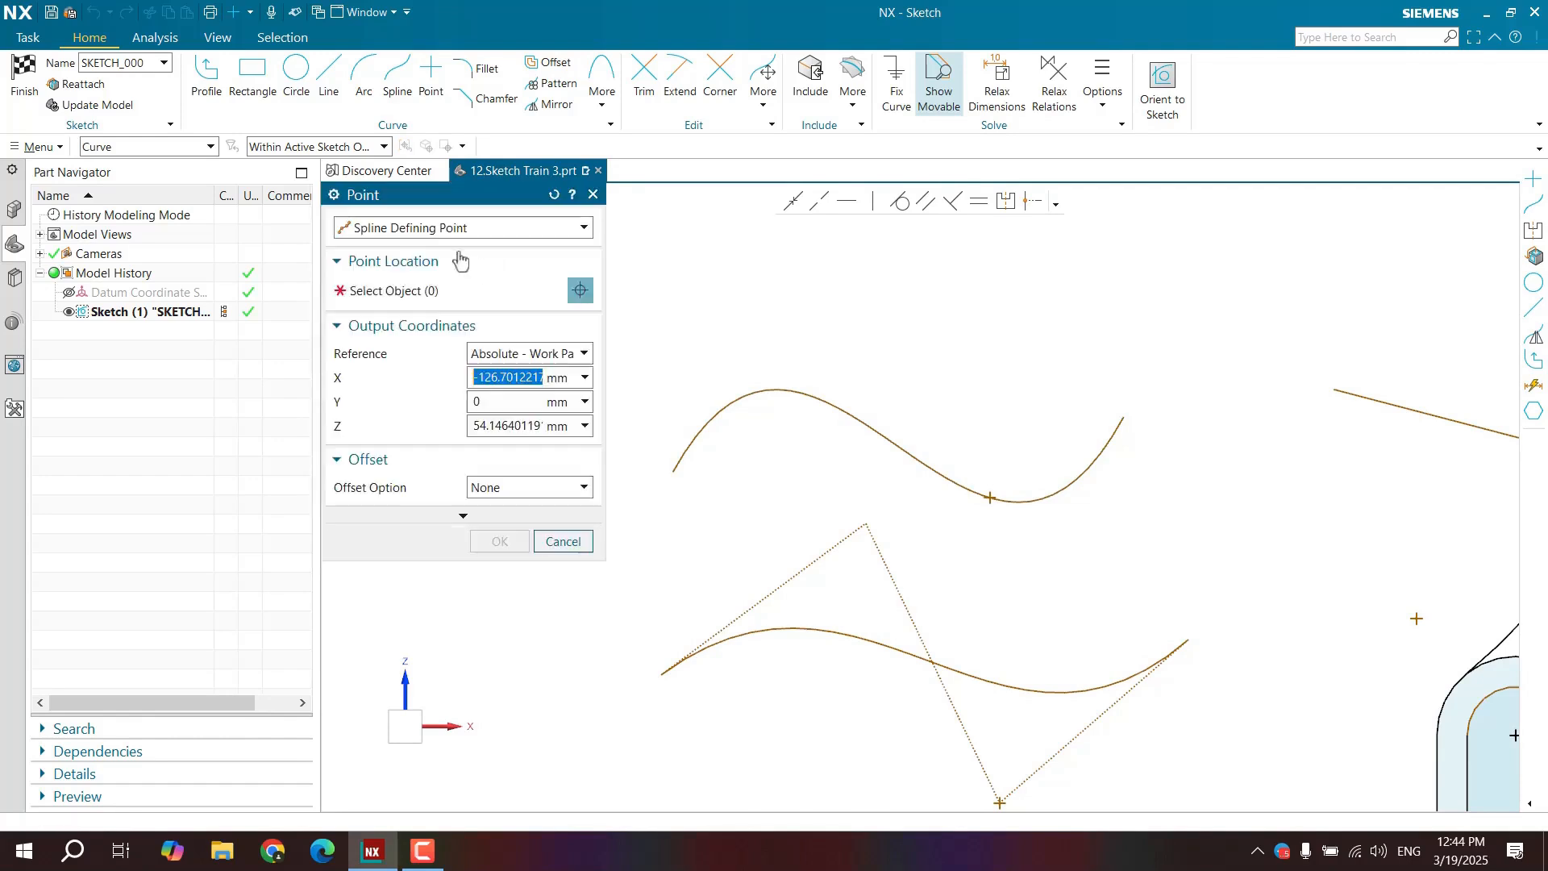
{"action": "left_click", "coordinate": [435, 229]}
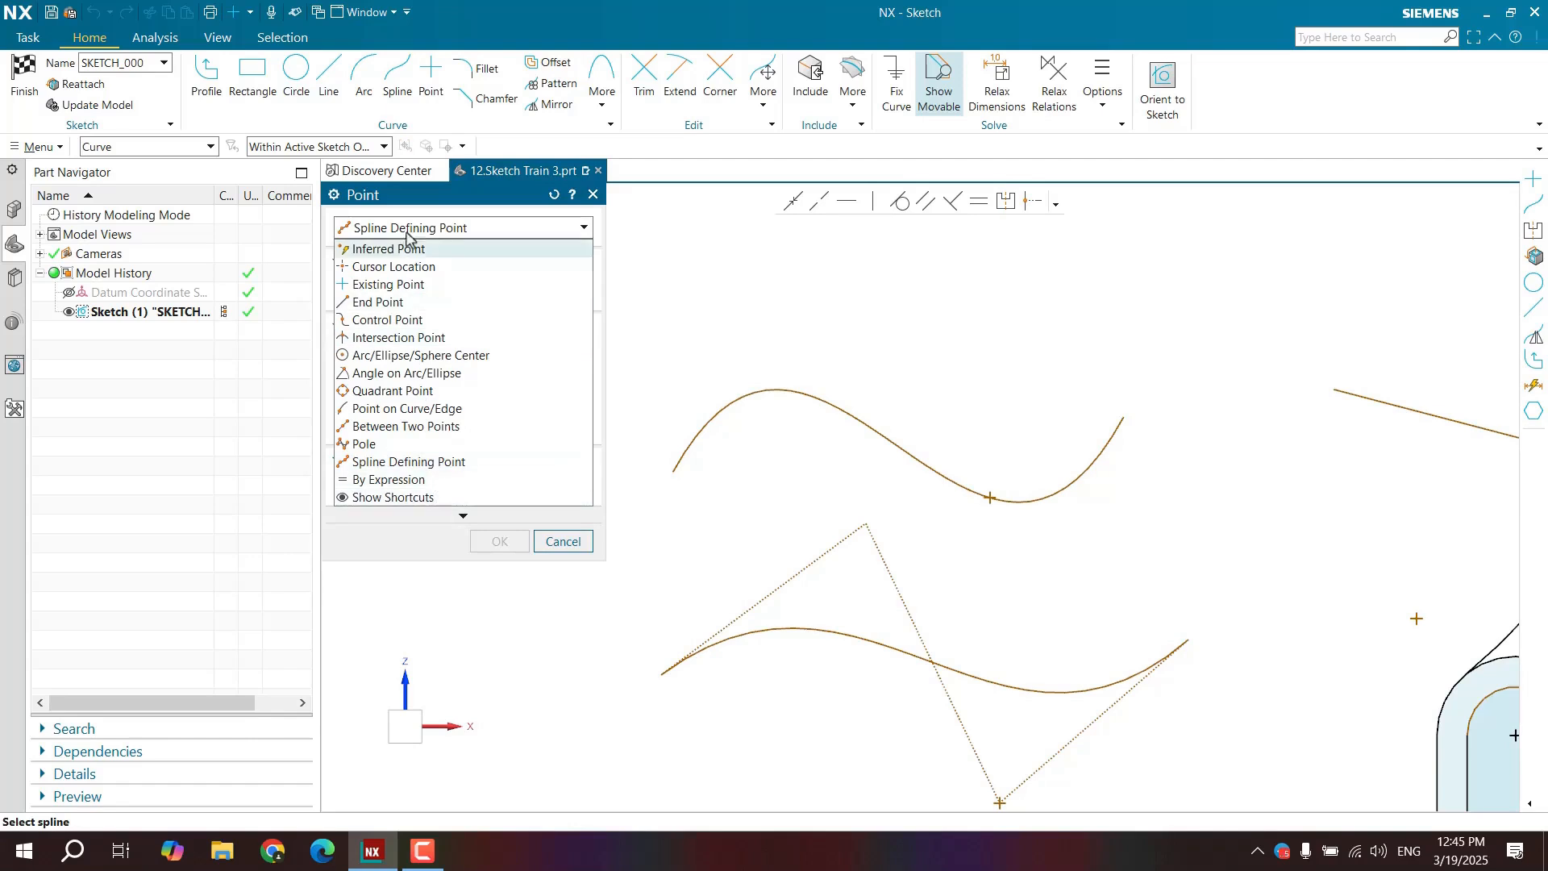
{"action": "left_click", "coordinate": [416, 228]}
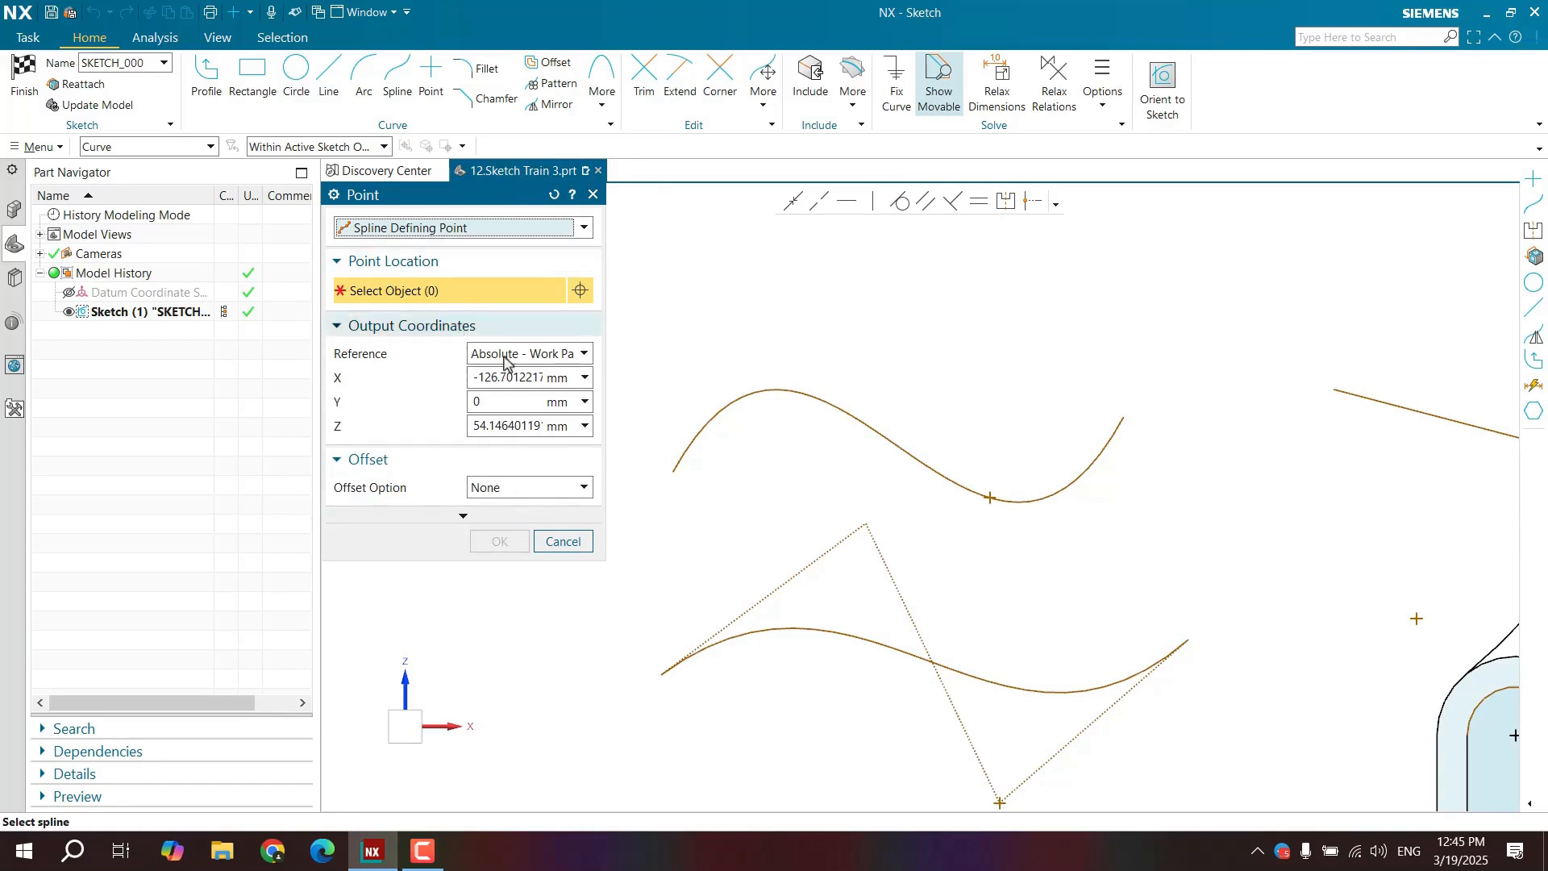
{"action": "left_click", "coordinate": [482, 228]}
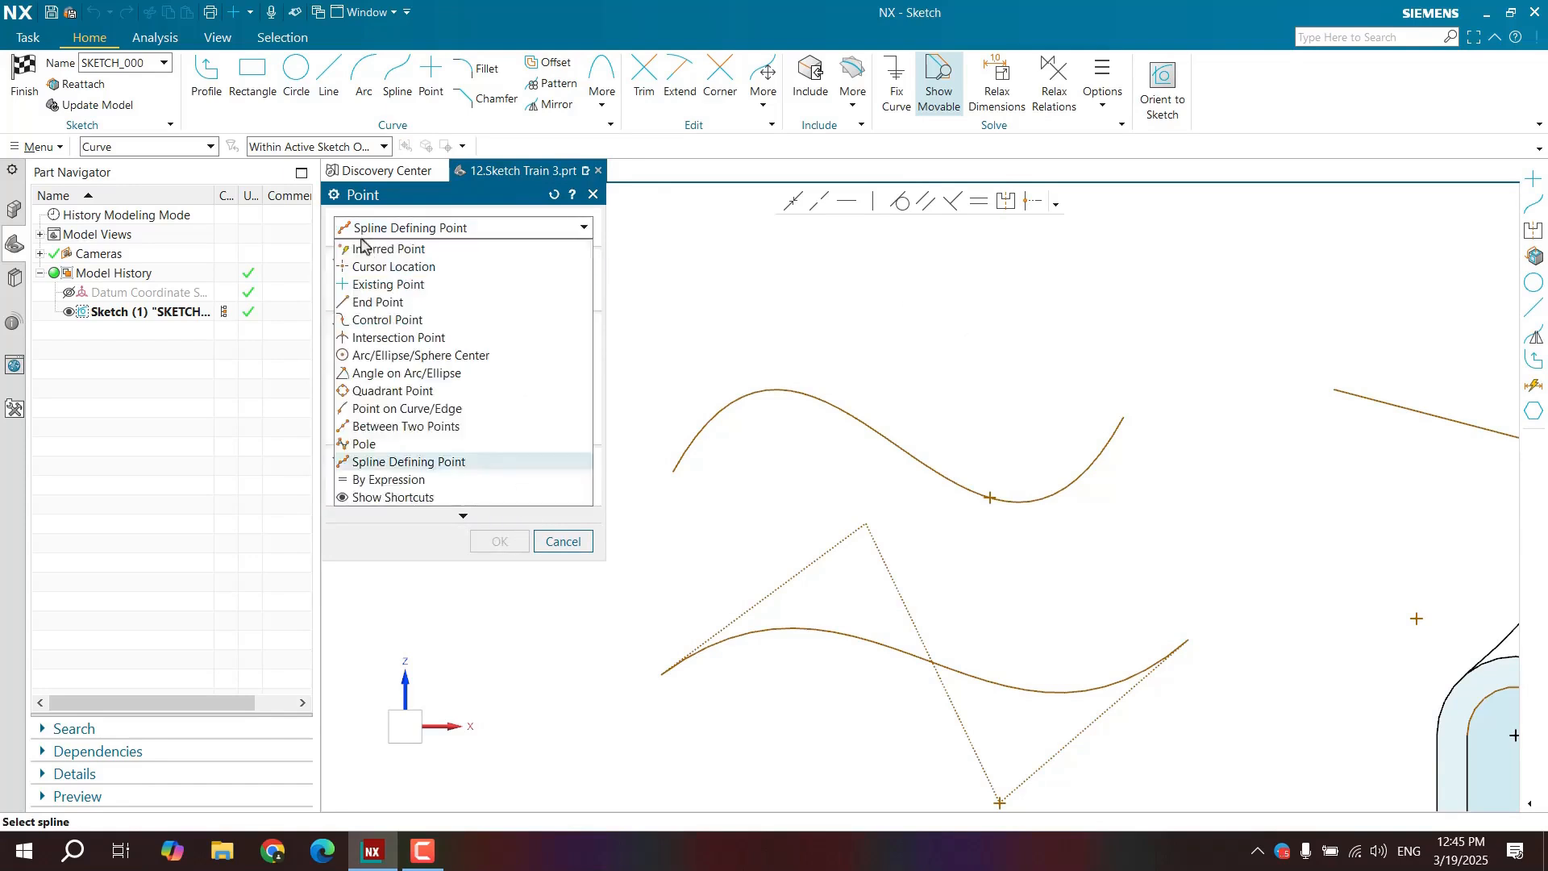
{"action": "left_click", "coordinate": [484, 241]}
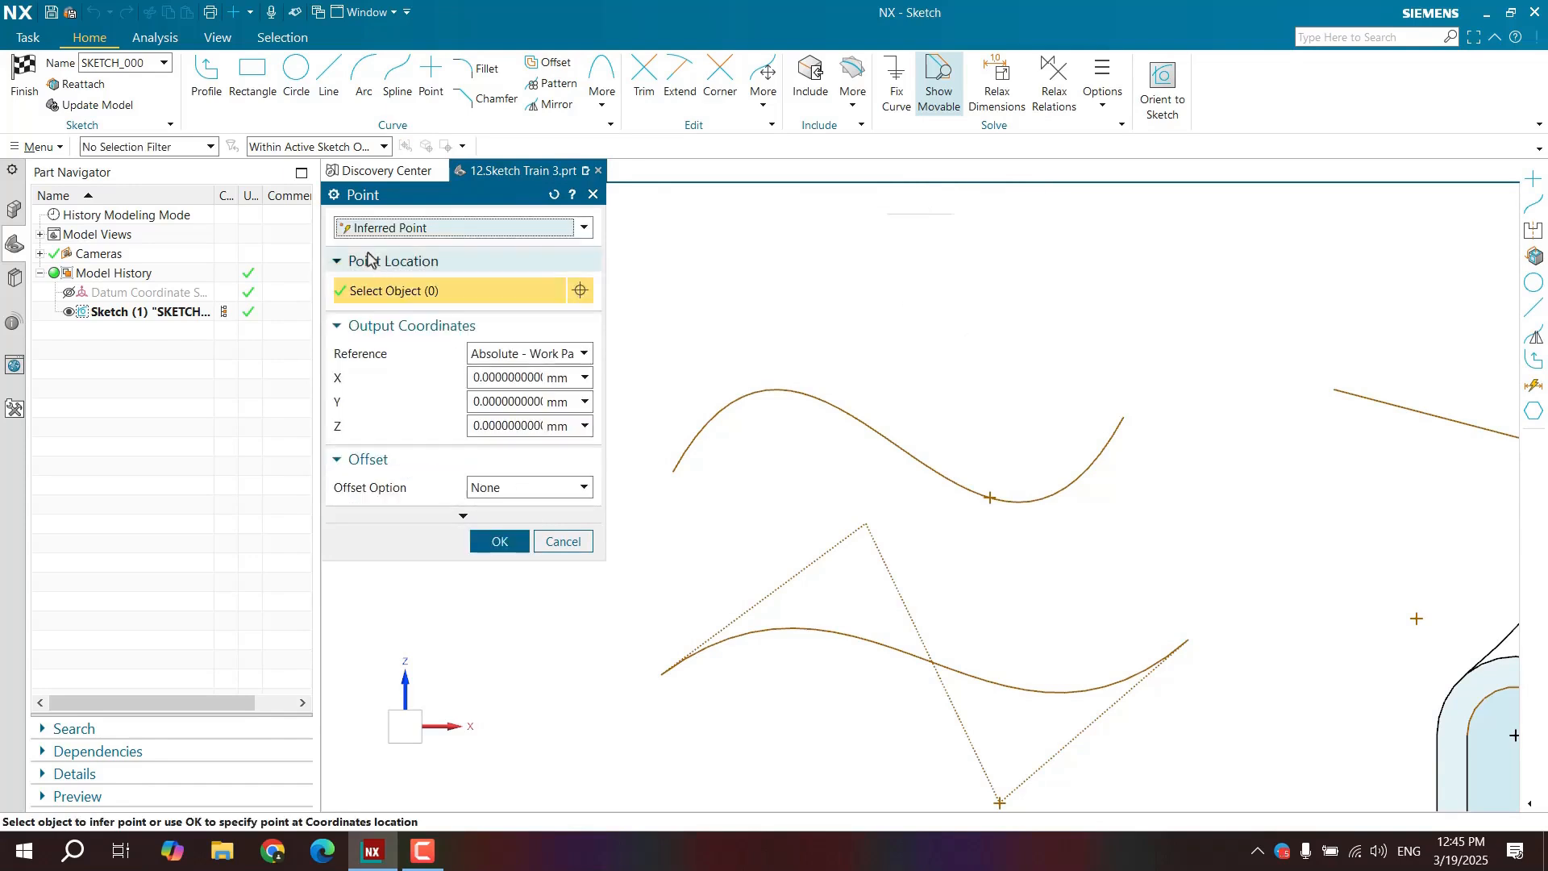
Create a sketch point at absolute coordinates X 10, Y 0, Z 10 mm and finish the Point command.
{"action": "left_click", "coordinate": [522, 377]}
{"action": "scroll", "coordinate": [847, 445], "scroll_direction": "down", "scroll_amount": 3}
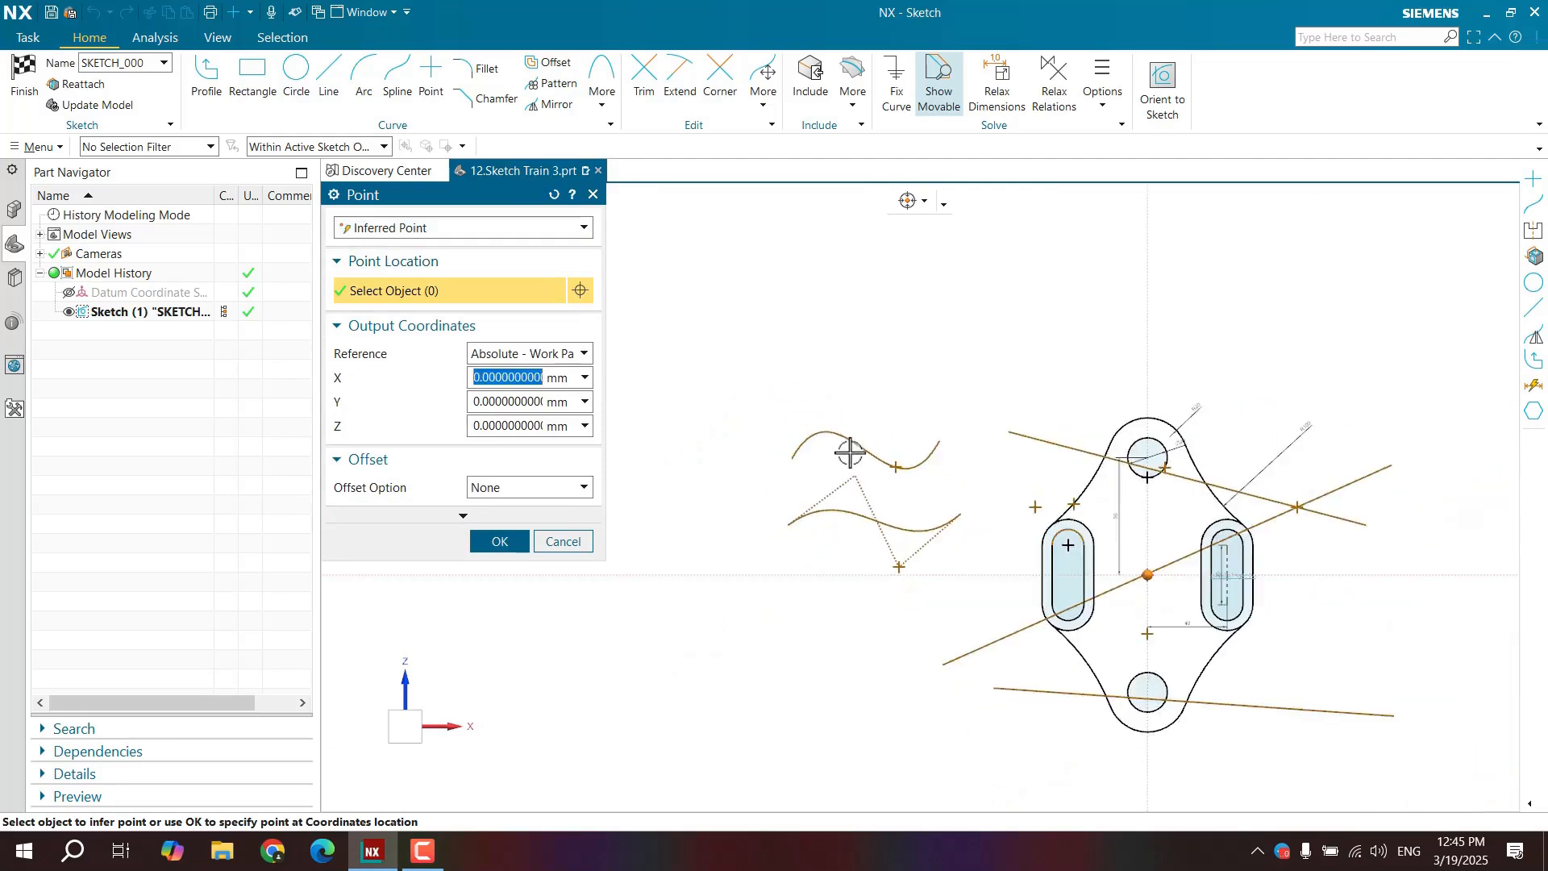
{"action": "scroll", "coordinate": [1290, 597], "scroll_direction": "up", "scroll_amount": 3}
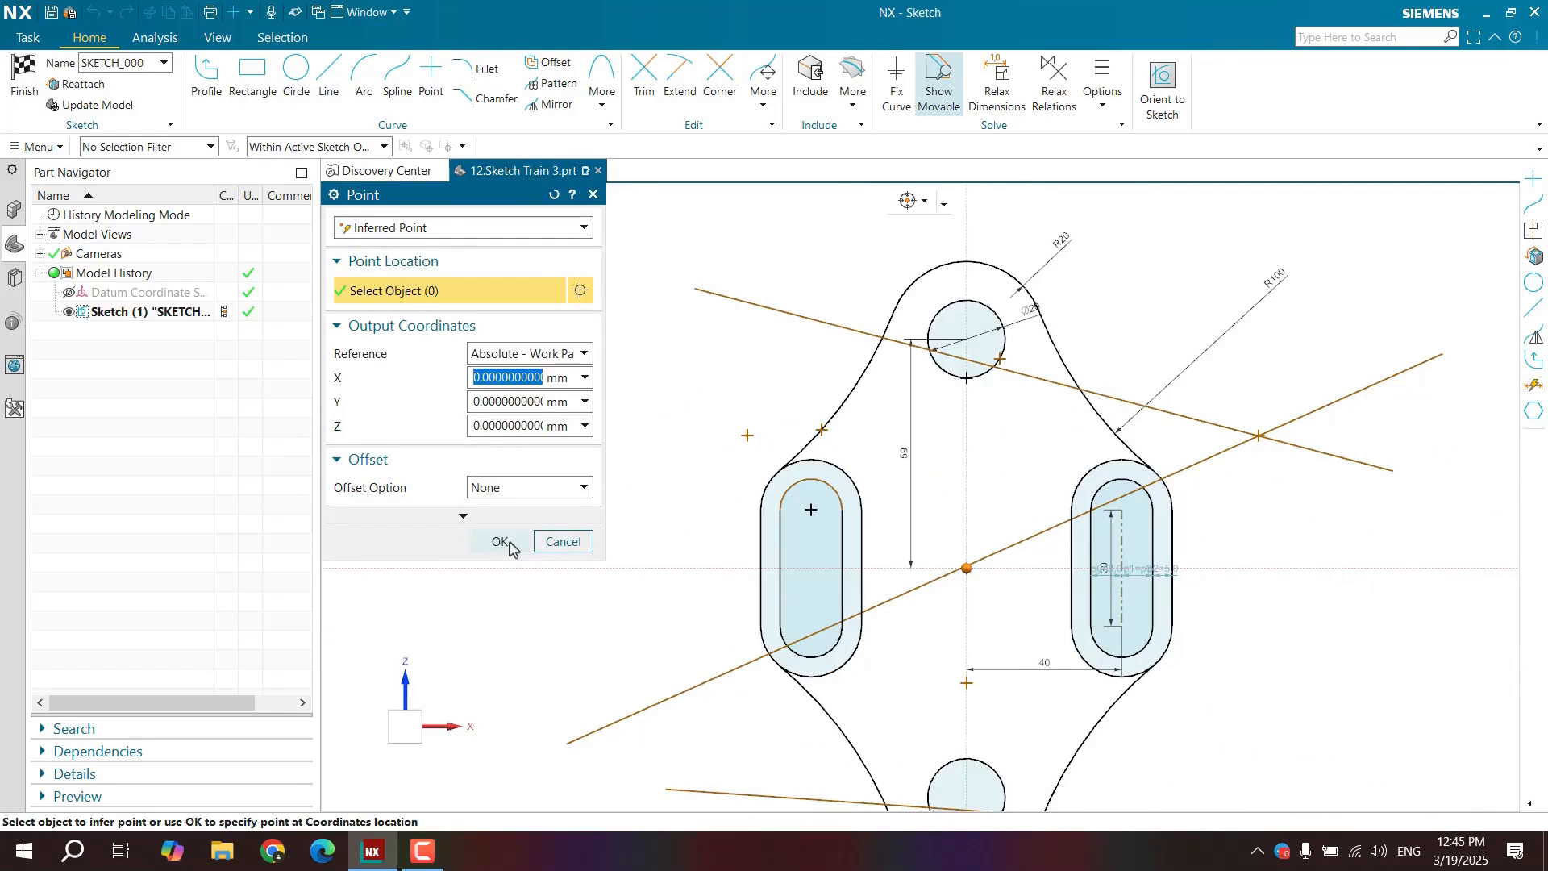
{"action": "type", "text": "10"}
{"action": "key", "text": "Tab"}
{"action": "type", "text": "0"}
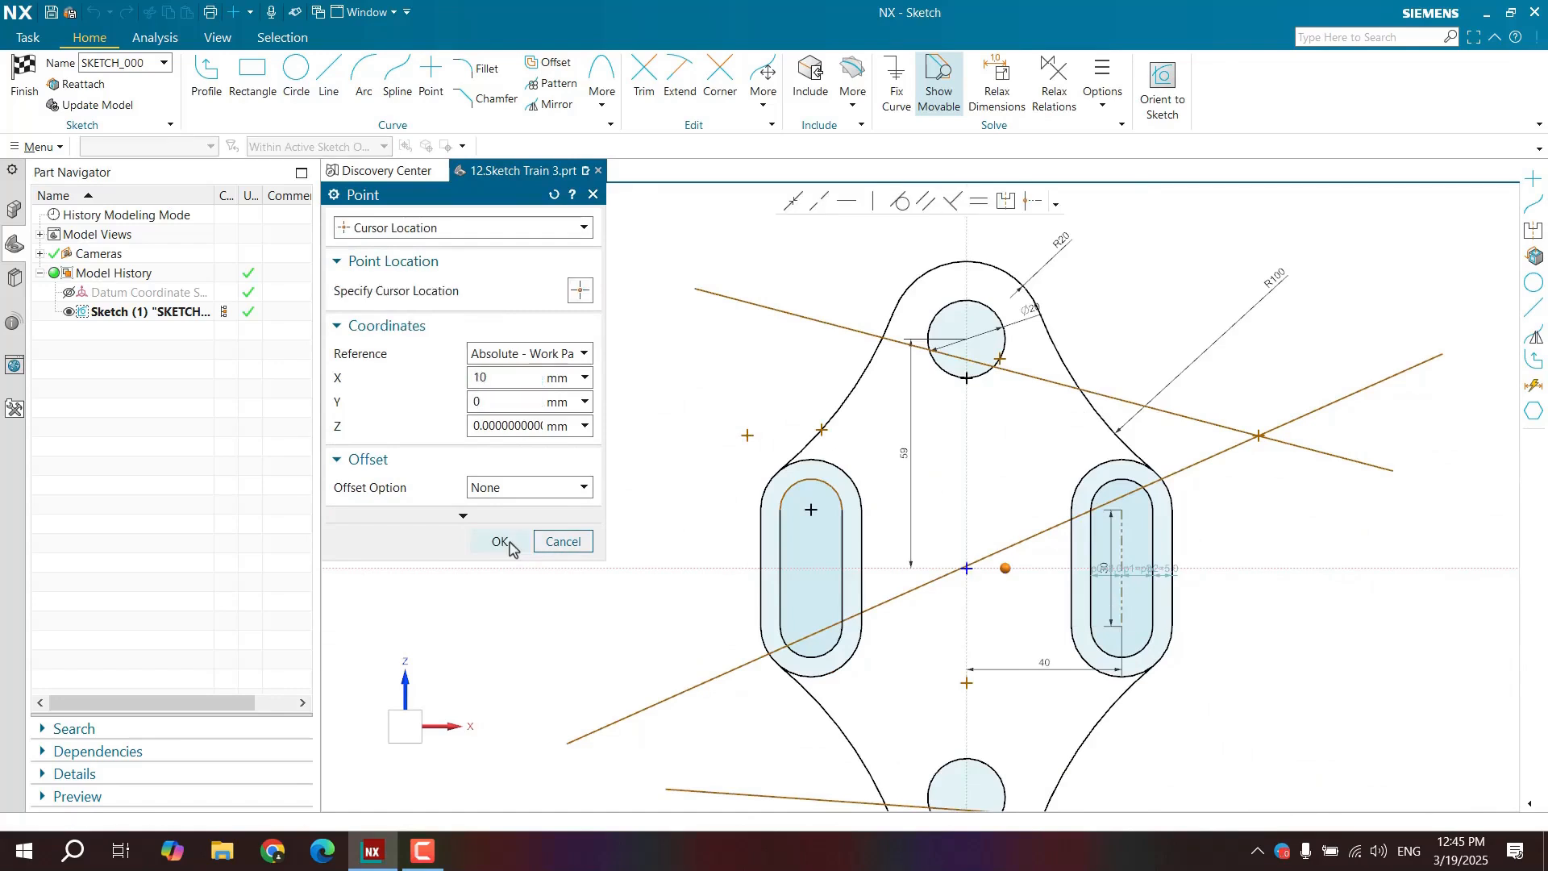
{"action": "key", "text": "Tab"}
{"action": "type", "text": "1"}
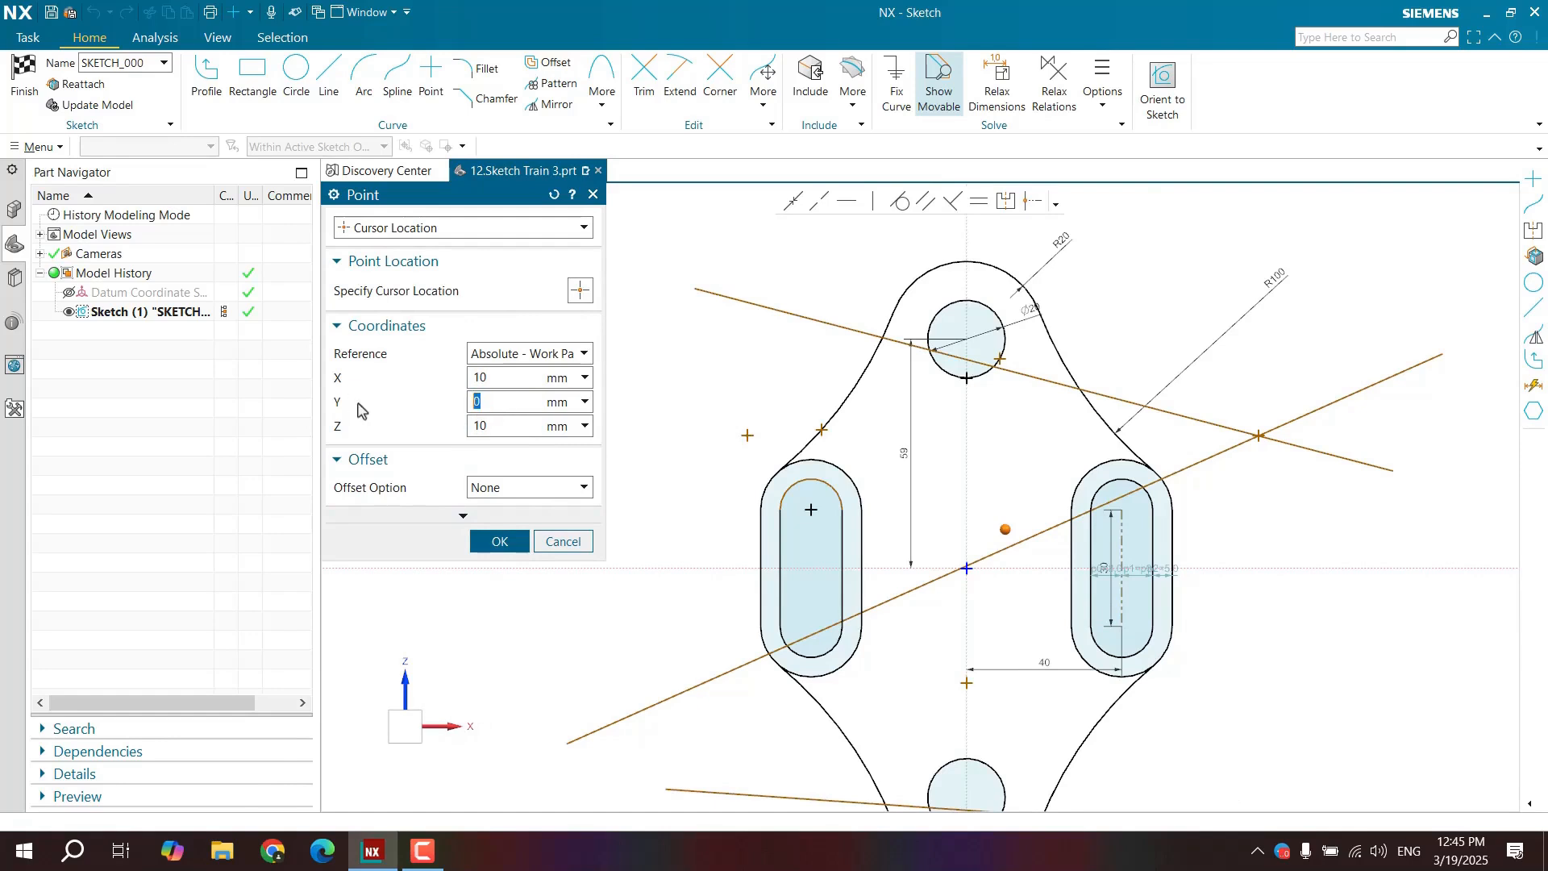
{"action": "left_click", "coordinate": [497, 540]}
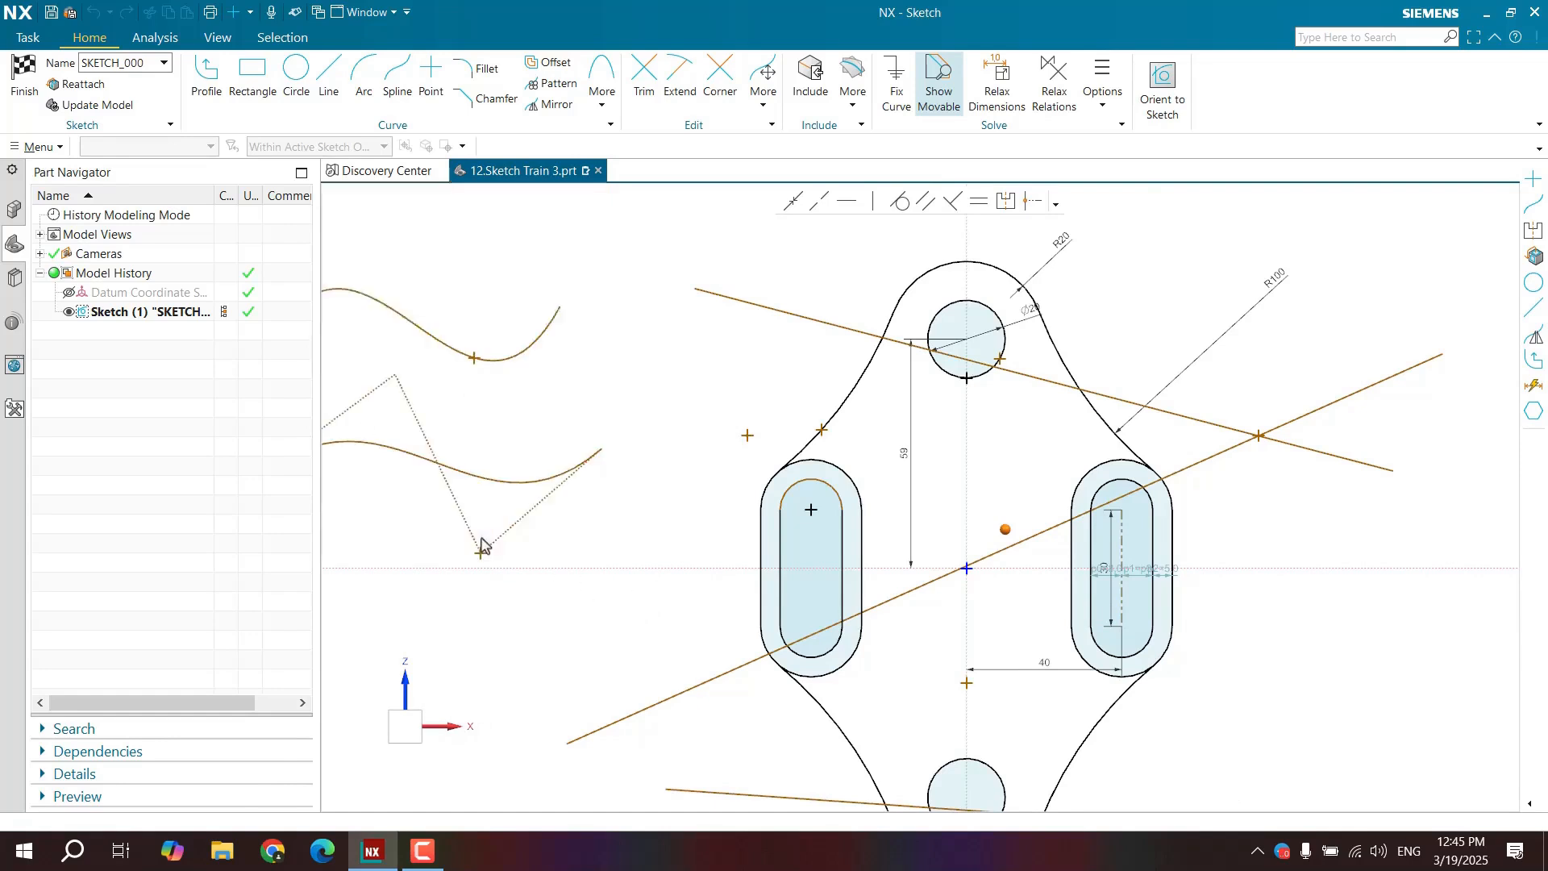
{"action": "left_click", "coordinate": [564, 305]}
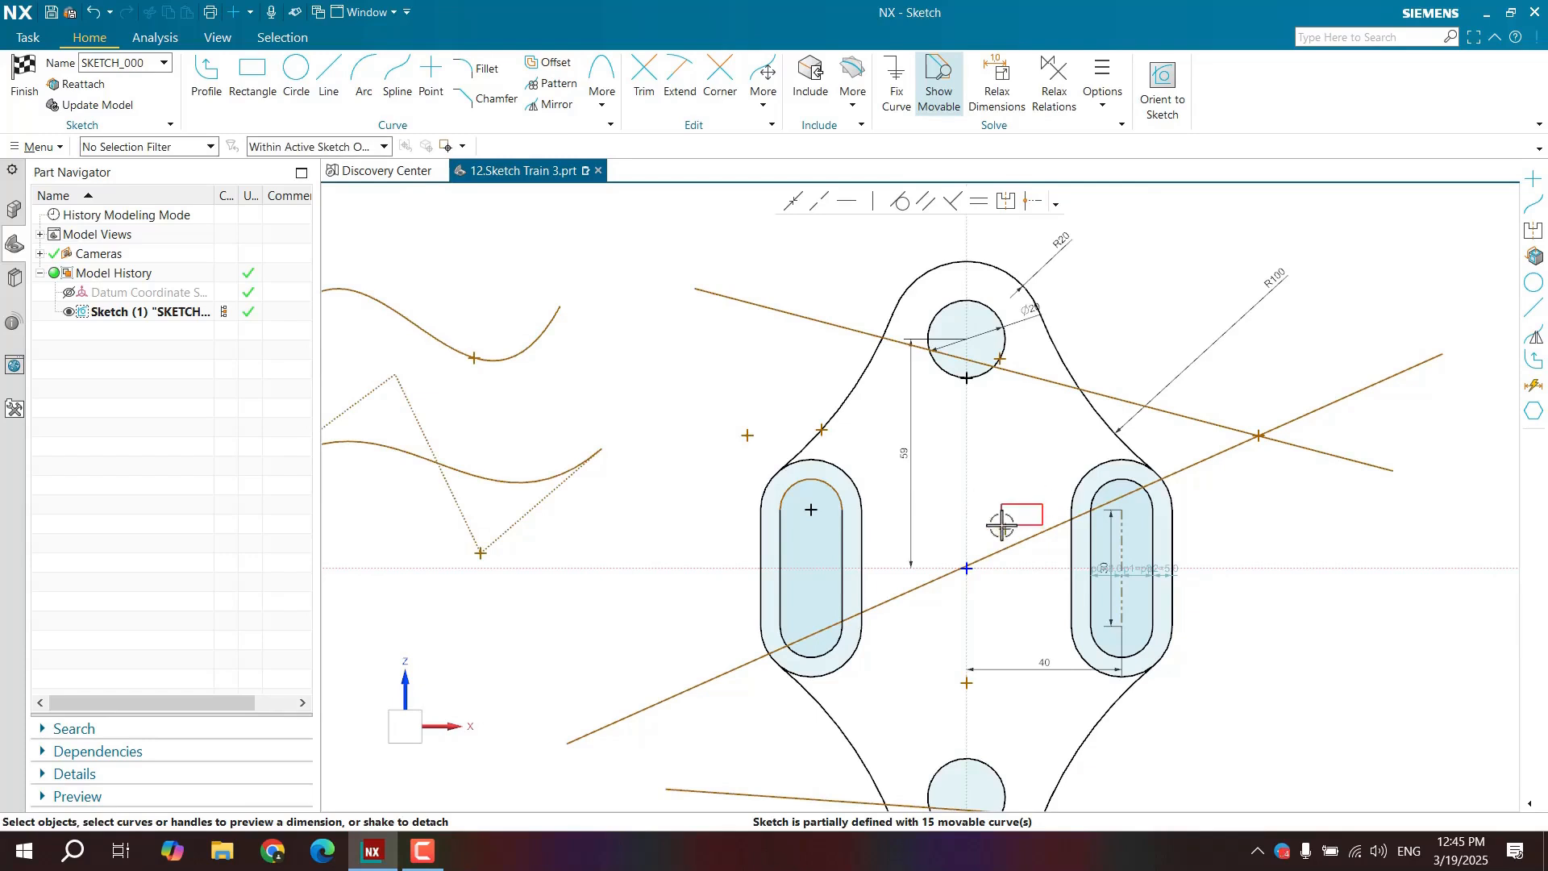
{"action": "scroll", "coordinate": [633, 401], "scroll_direction": "down", "scroll_amount": 2}
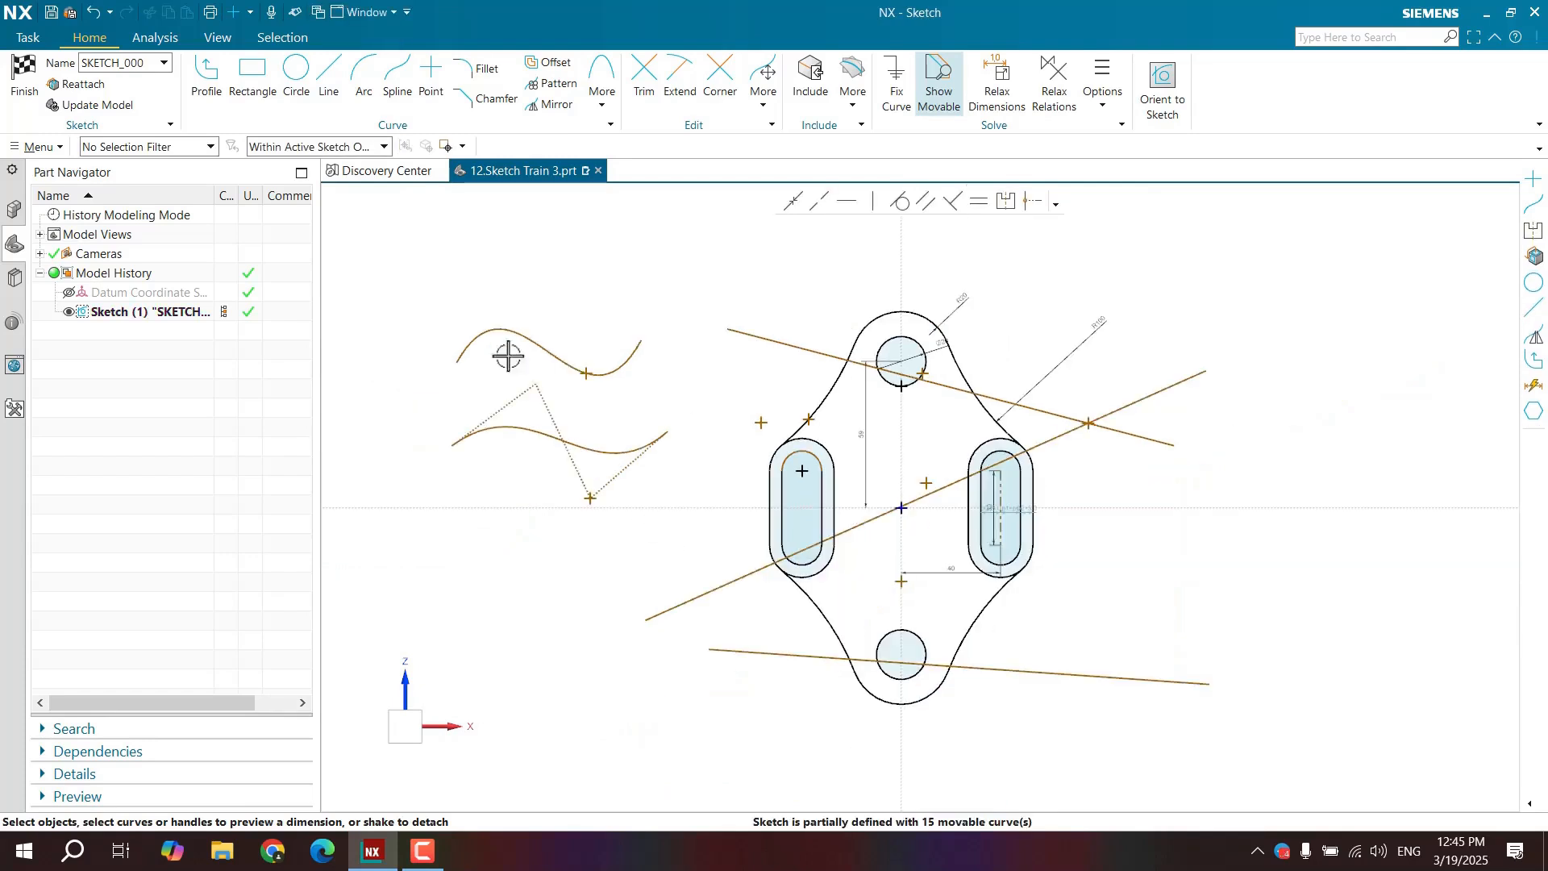